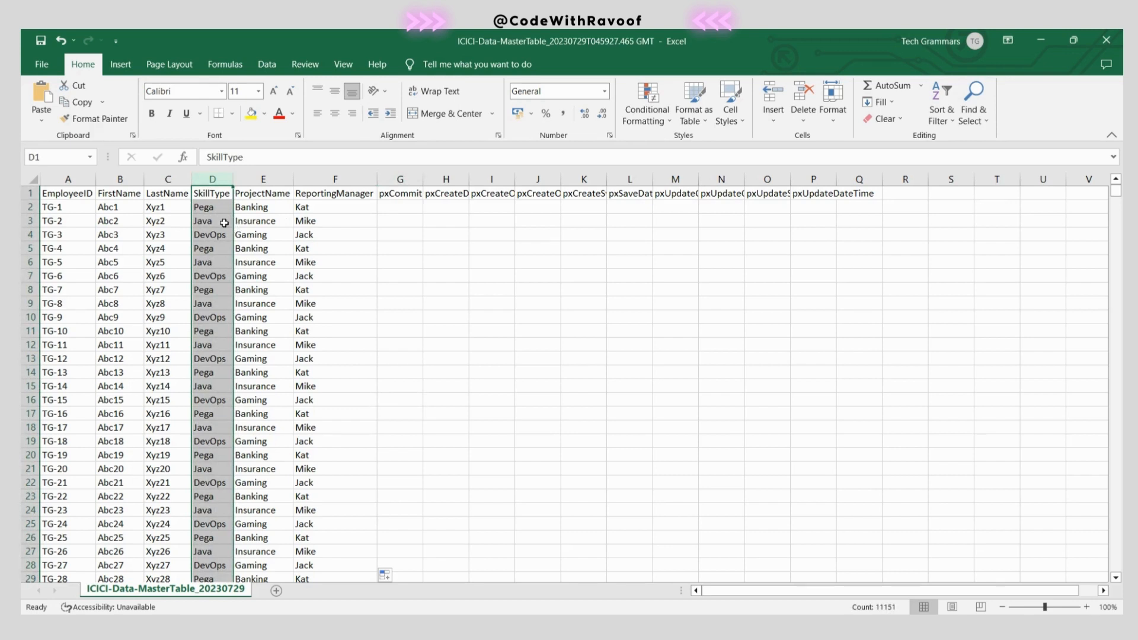
Glance at the employee data sheet and table diagram, then switch to Pega Dev Studio and review the Master Table records.
left_click(372, 247)
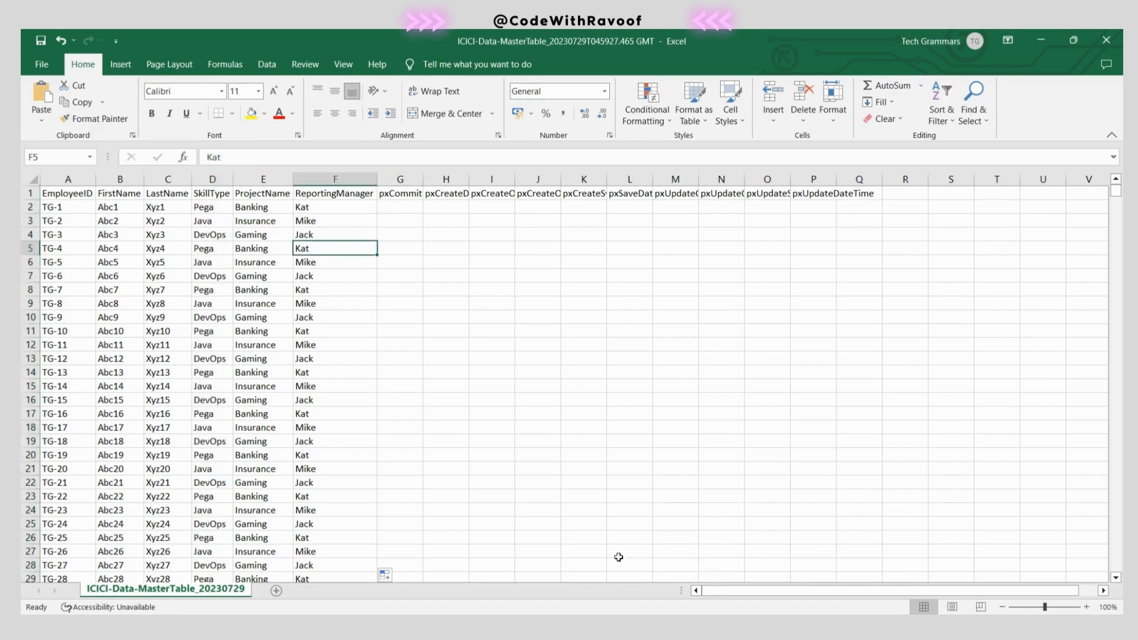
left_click(635, 627)
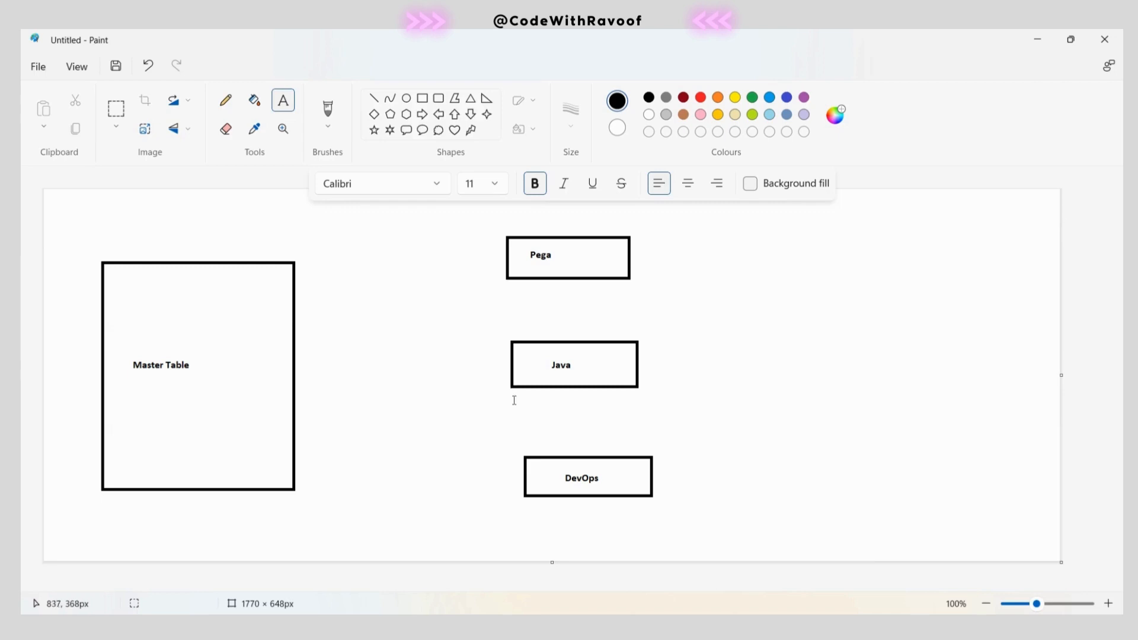
key("alt+Tab")
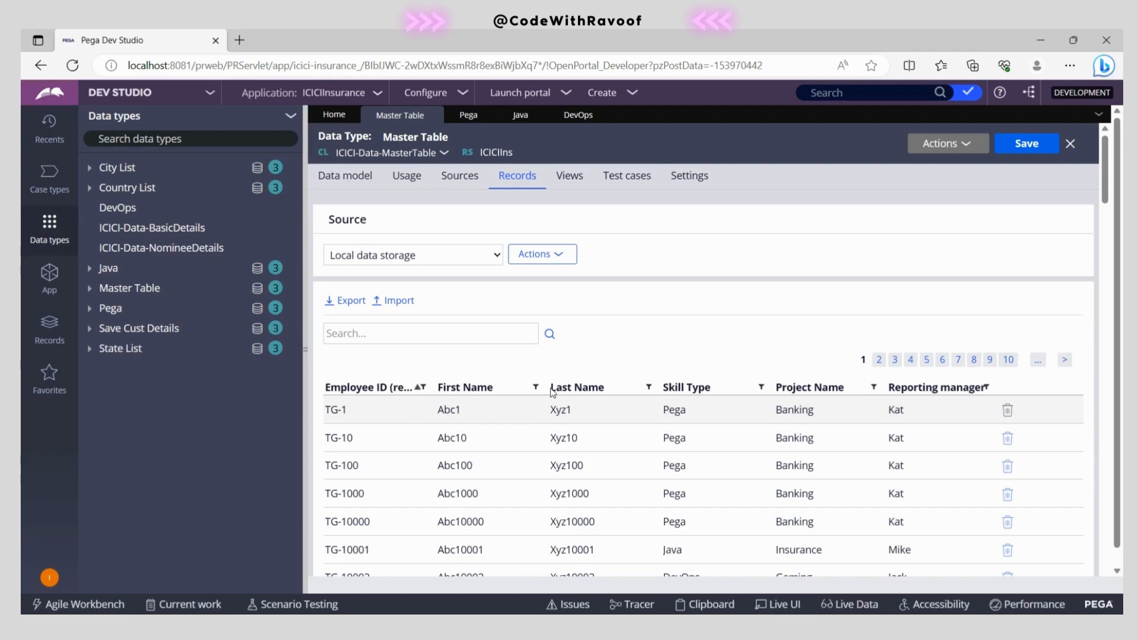
scroll(706, 488, "down", 5)
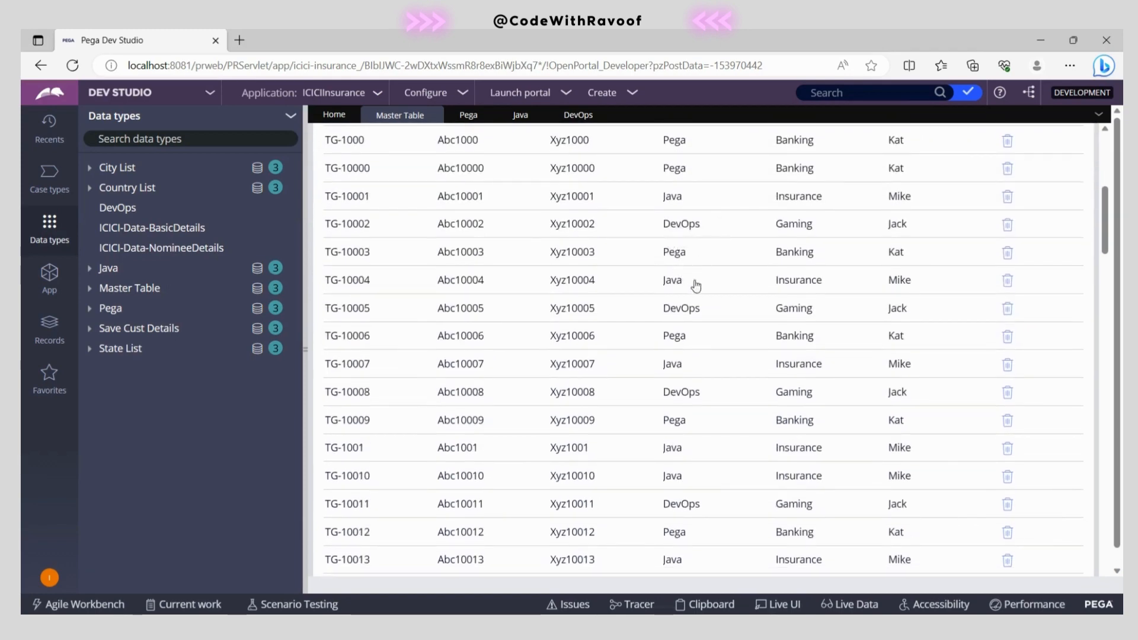
scroll(805, 396, "up", 6)
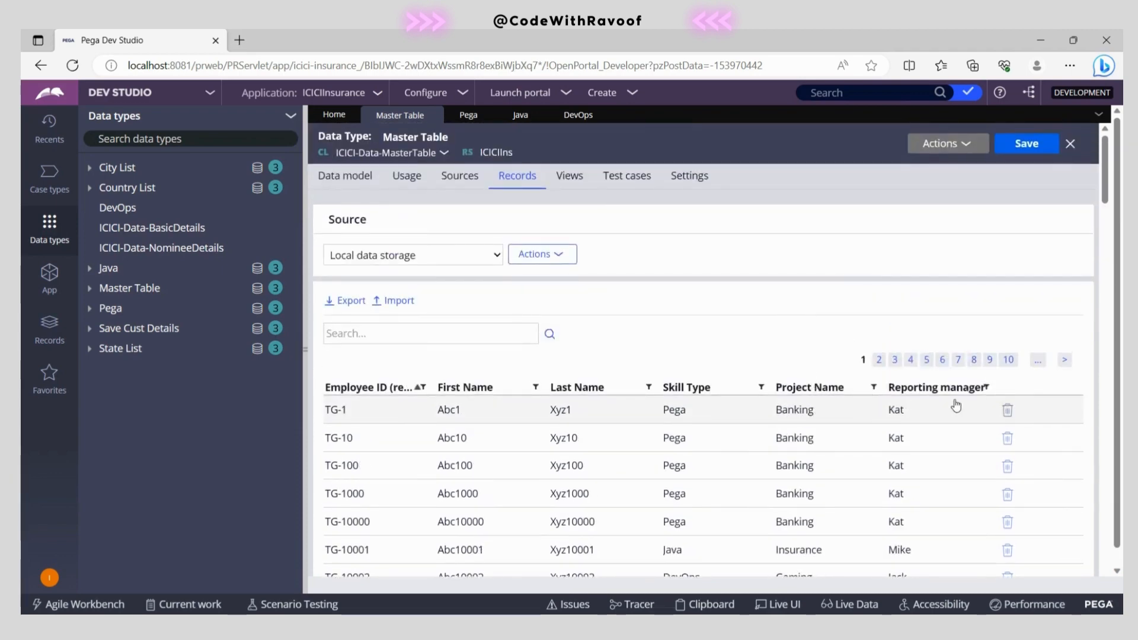
scroll(936, 415, "down", 4)
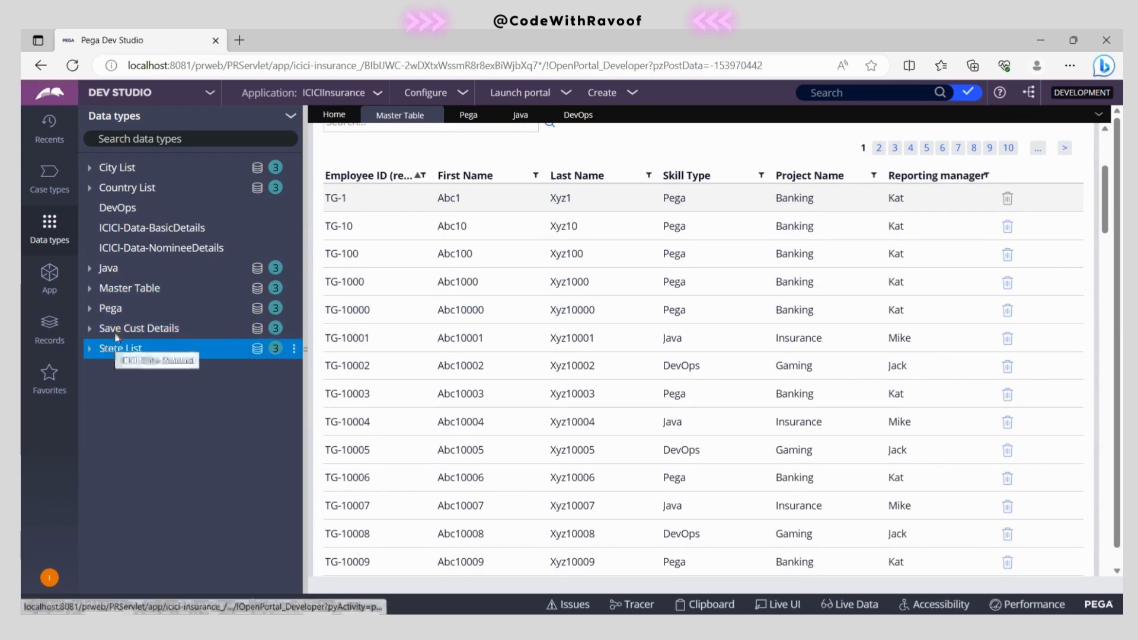
scroll(512, 251, "up", 3)
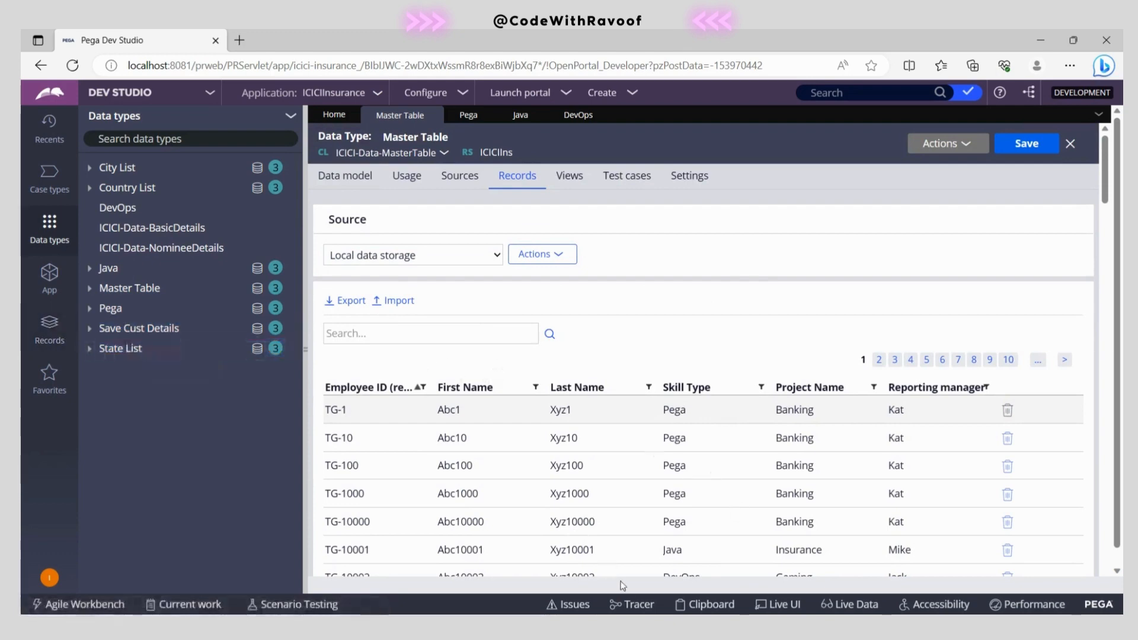
Check the diagram in Paint, then return to Dev Studio and inspect the records of the Pega, Java and DevOps data types.
left_click(628, 627)
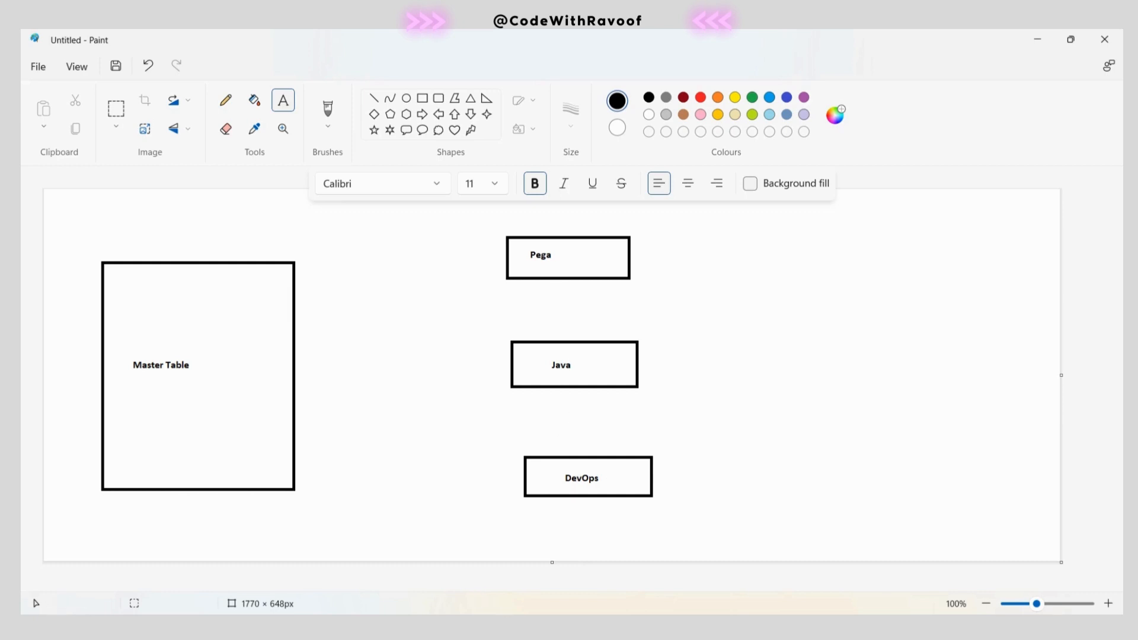
left_click(483, 627)
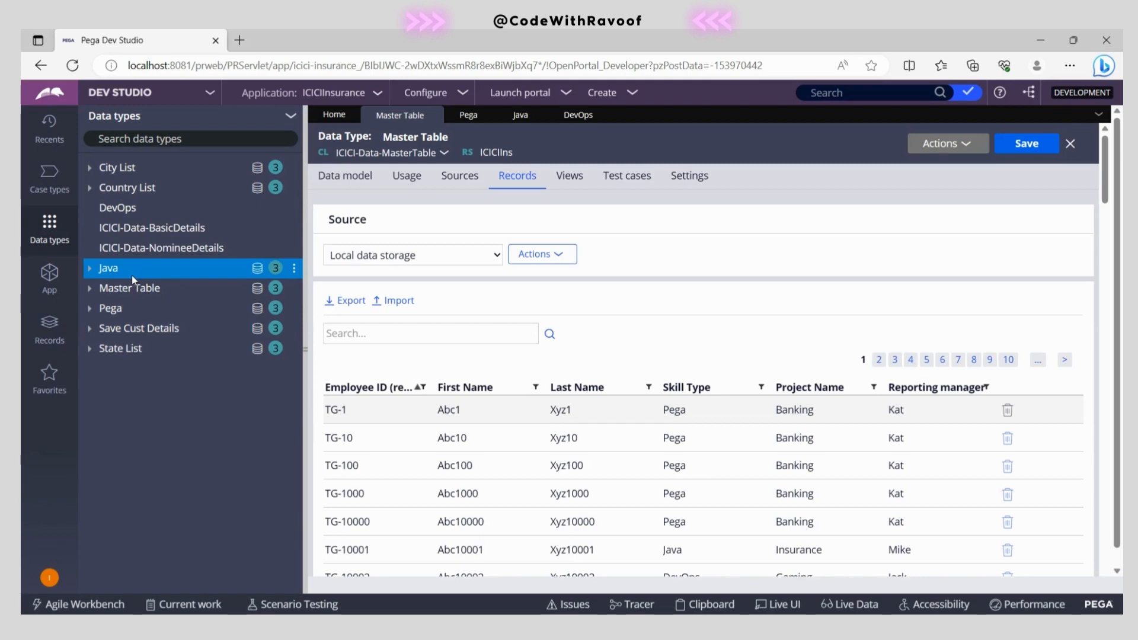
left_click(120, 313)
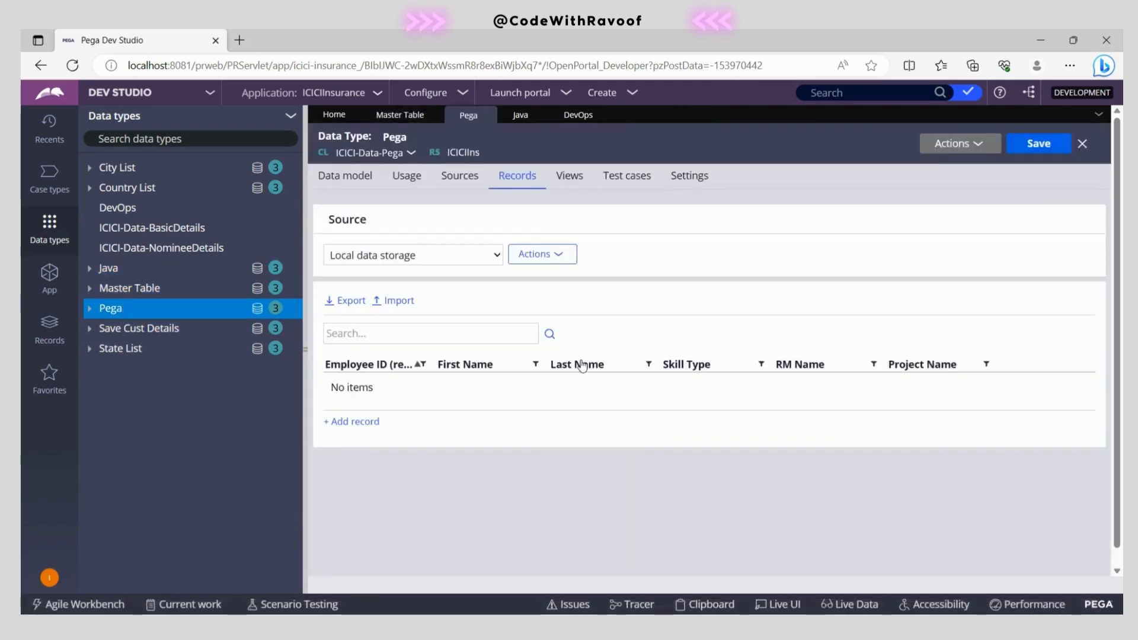
left_click(119, 276)
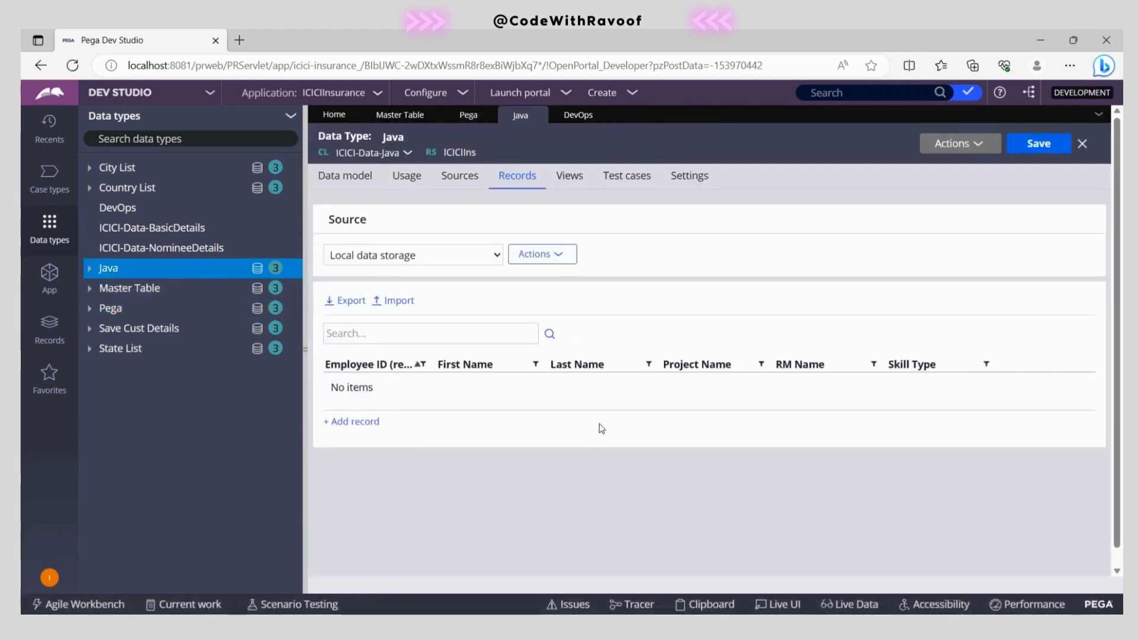
left_click(119, 207)
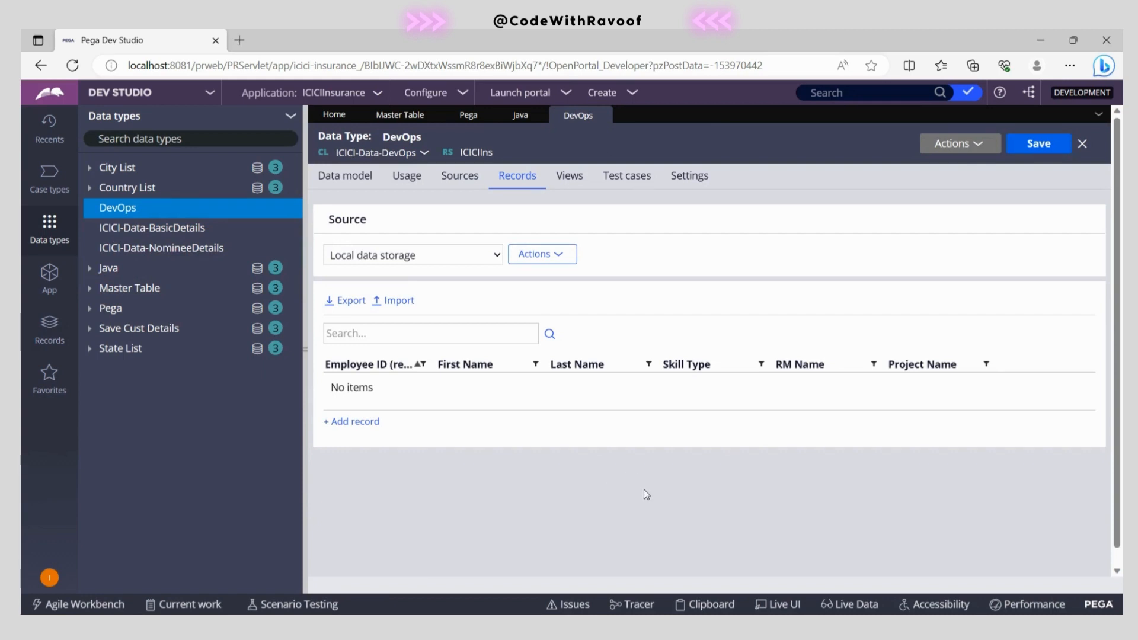
List the Data Flow rule instances from the Data Model category of the records.
left_click(47, 332)
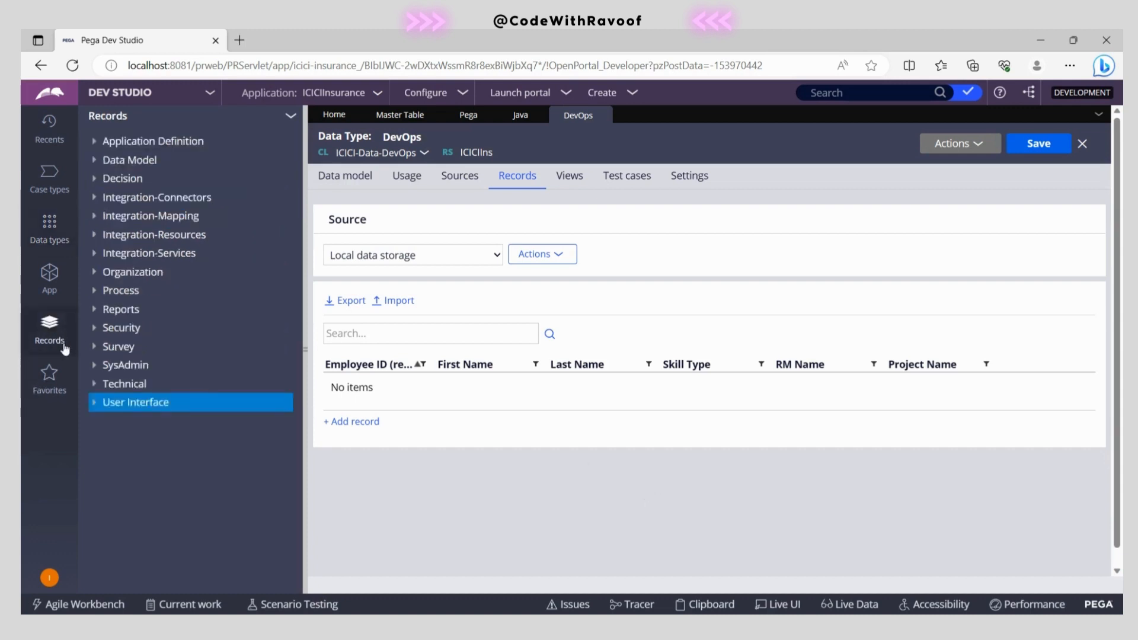
left_click(97, 169)
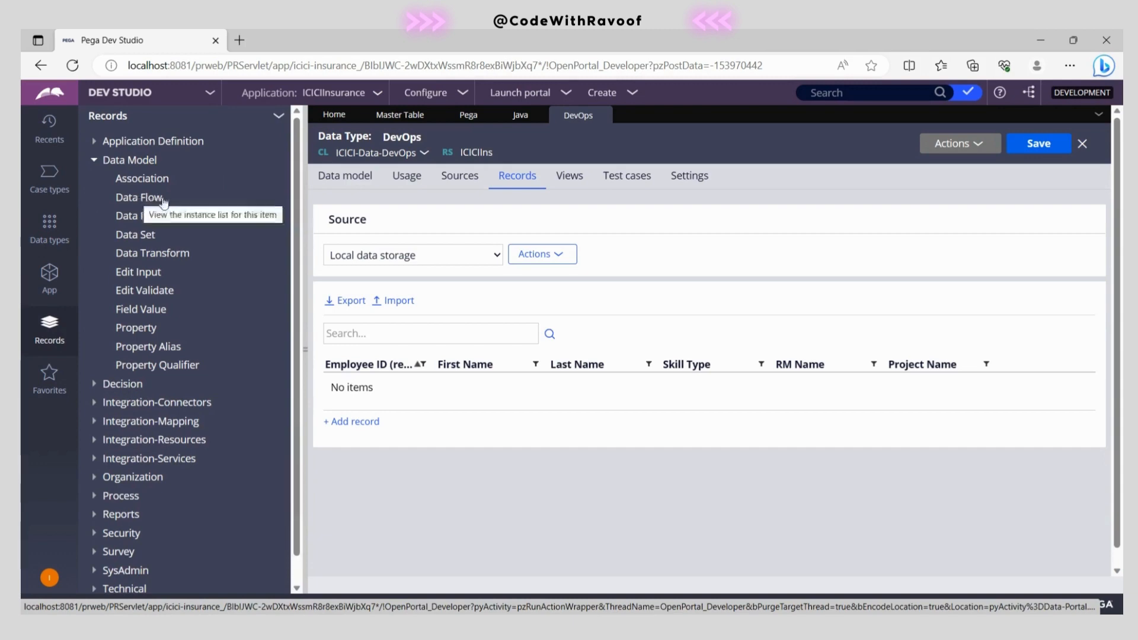
left_click(138, 202)
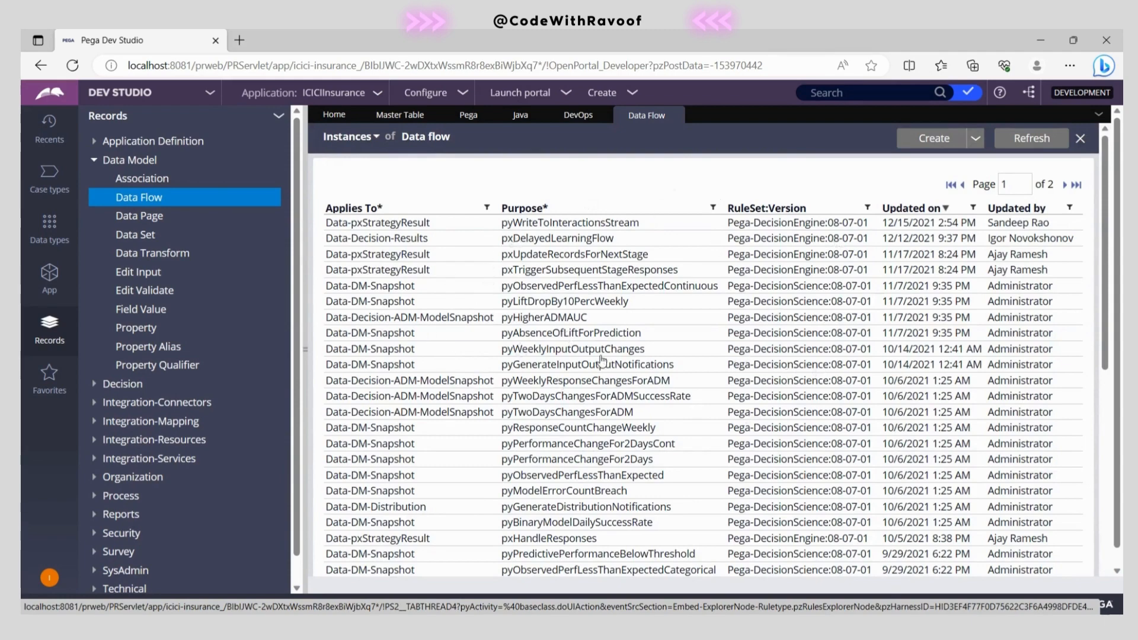
Examine the existing data flow instances, including the layout of the pyWriteToInteractionsStream data flow, and close that rule.
scroll(724, 380, "down", 5)
scroll(723, 374, "up", 5)
left_click(560, 224)
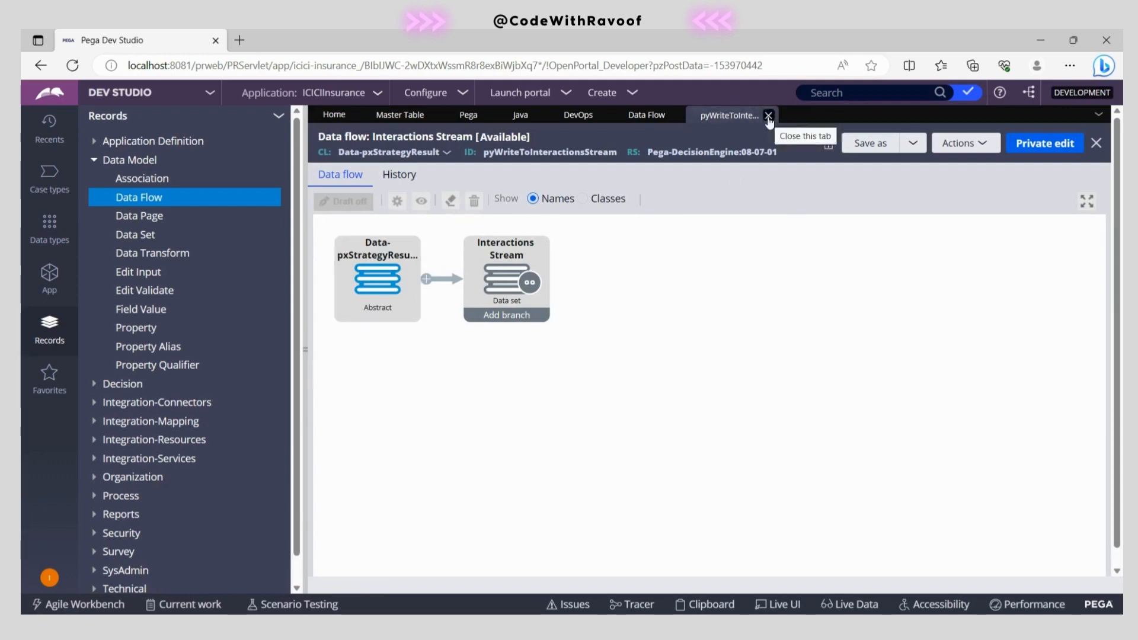
left_click(769, 116)
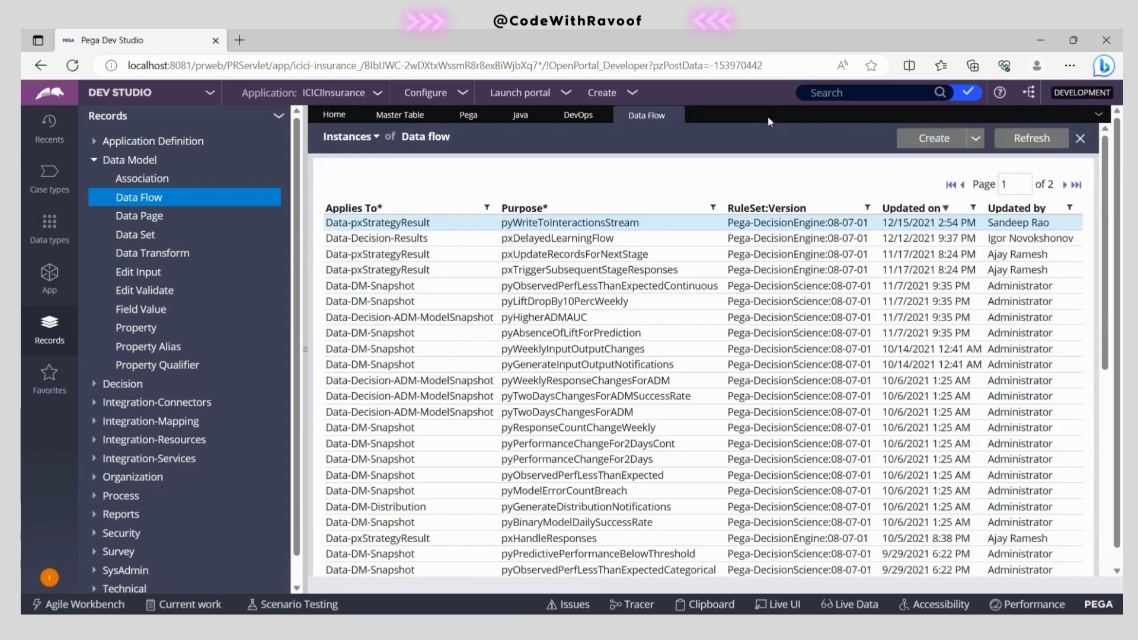
Start a new data flow record and copy the class name ICICI-Data-MasterTable from the Master Table data type.
left_click(933, 140)
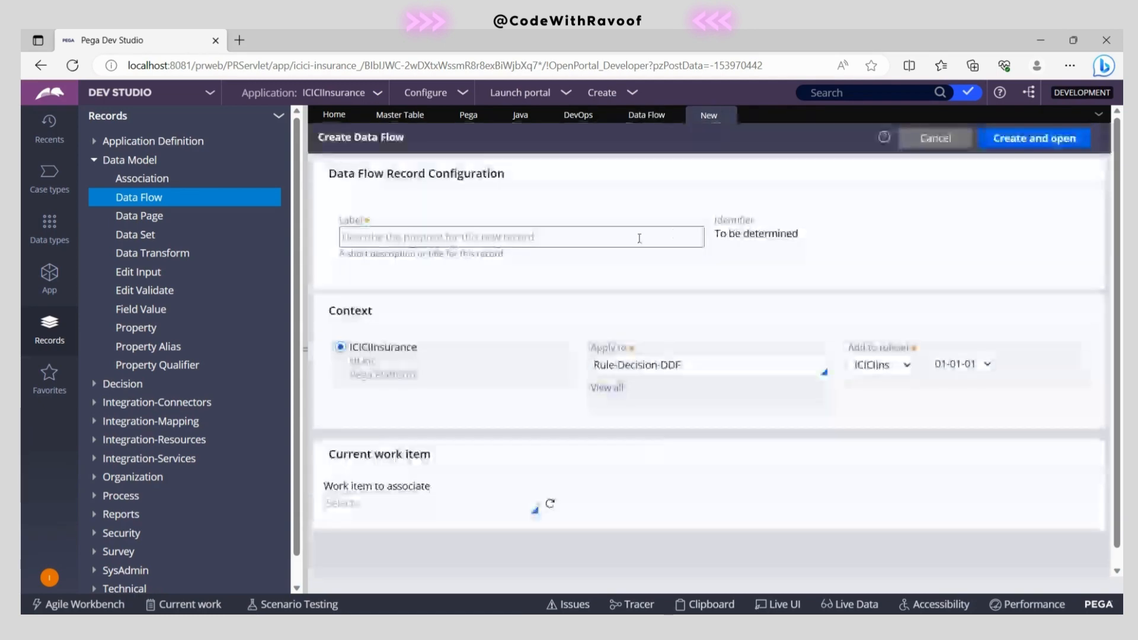
left_click(437, 238)
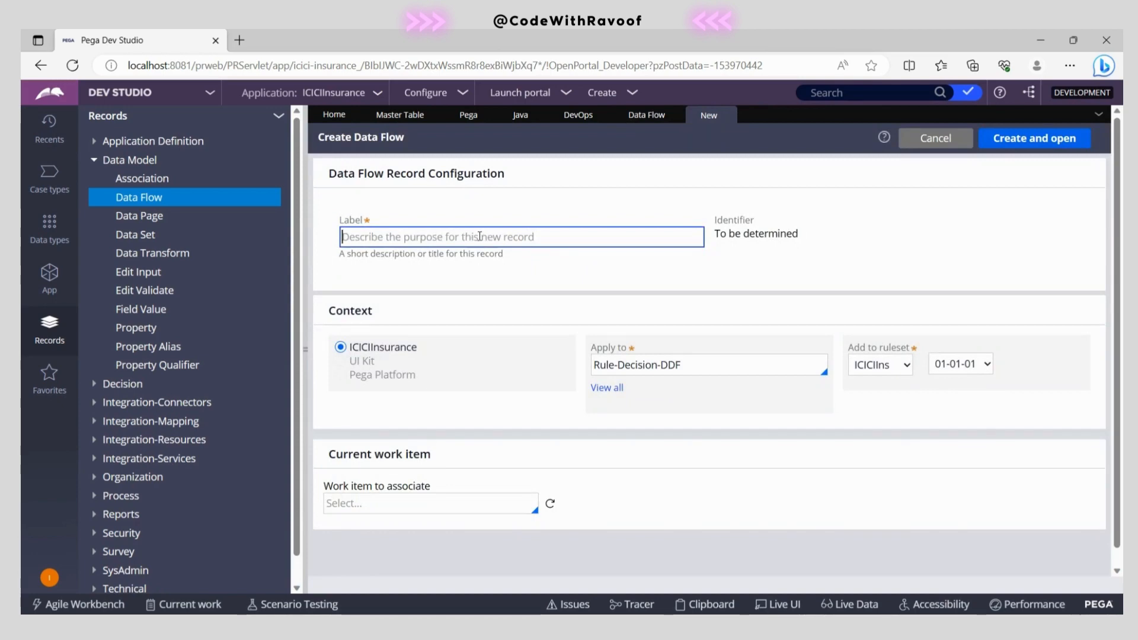
left_click(49, 294)
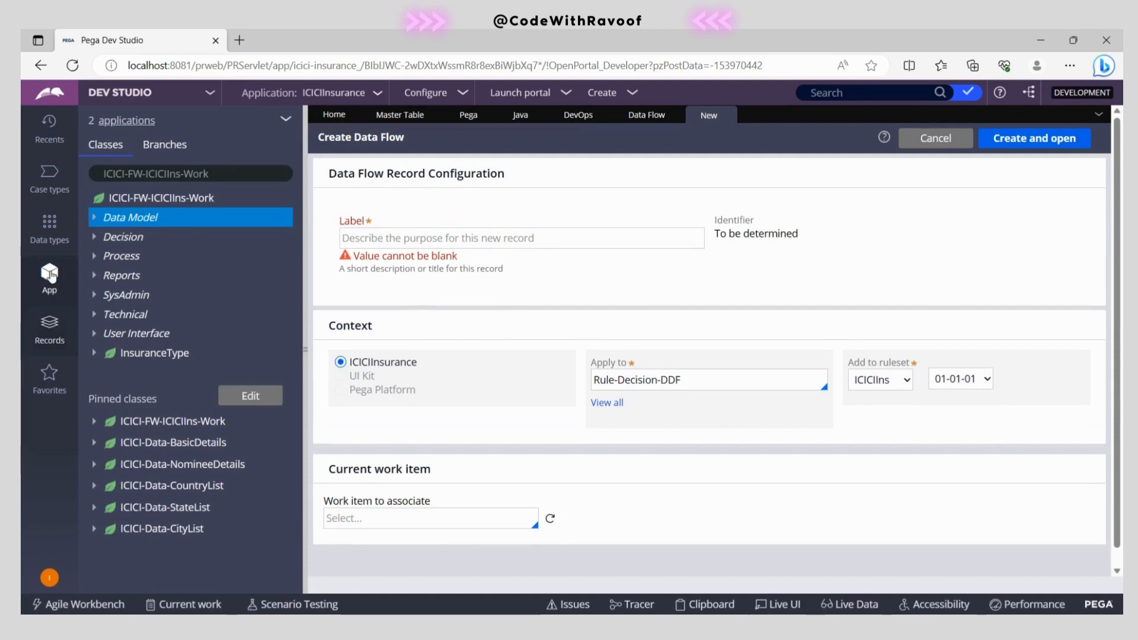
left_click(50, 232)
left_click(155, 291)
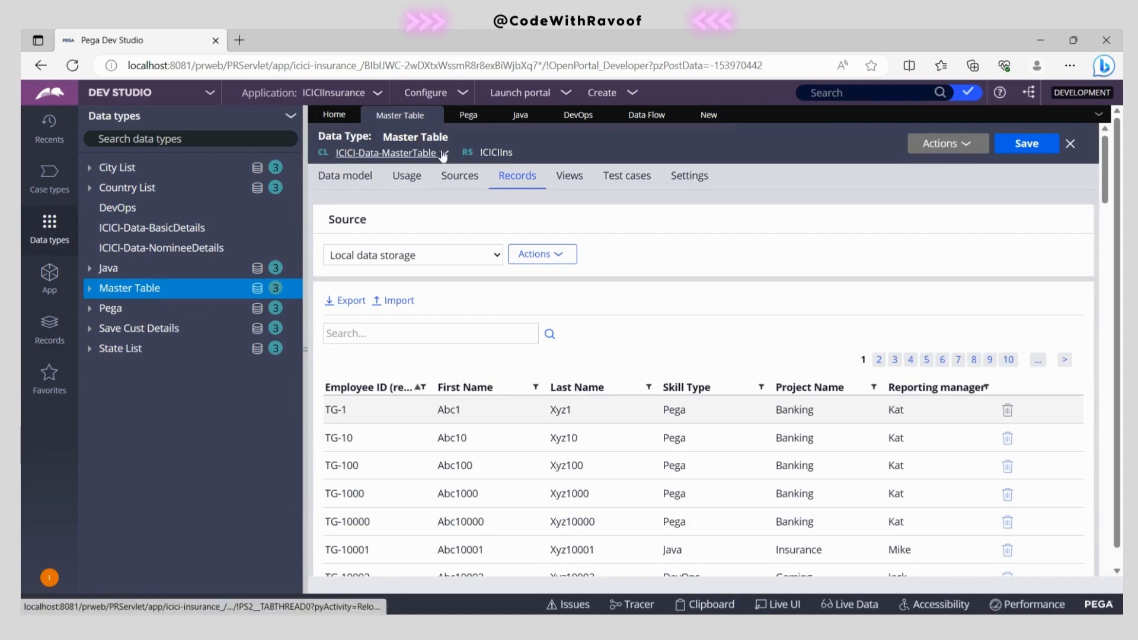
left_click(442, 154)
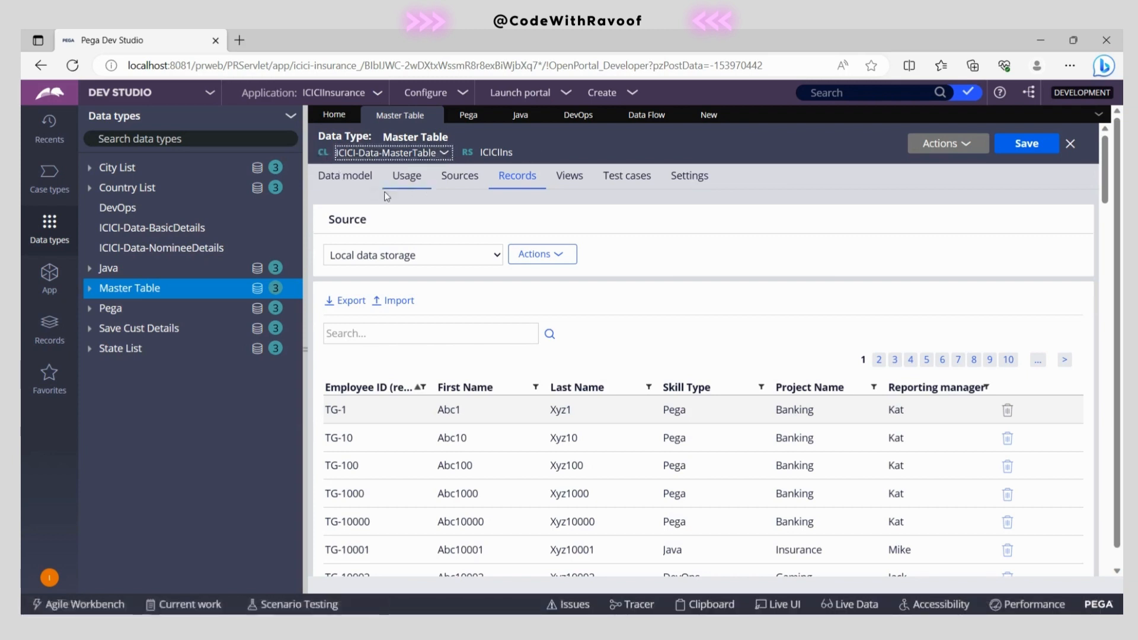
left_click(442, 154)
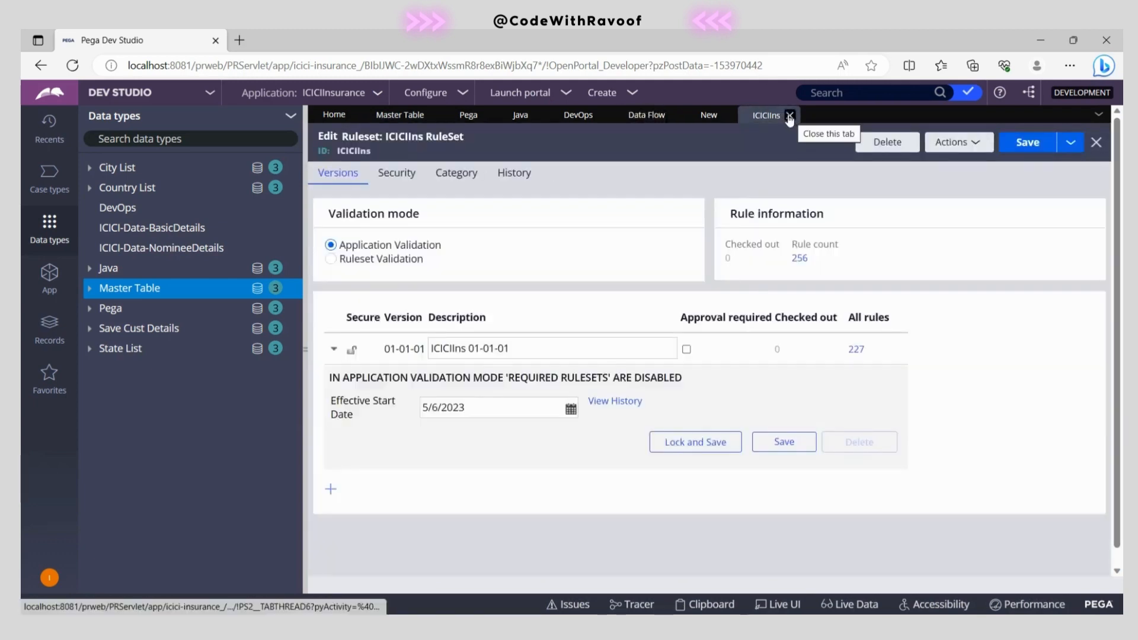
left_click(791, 116)
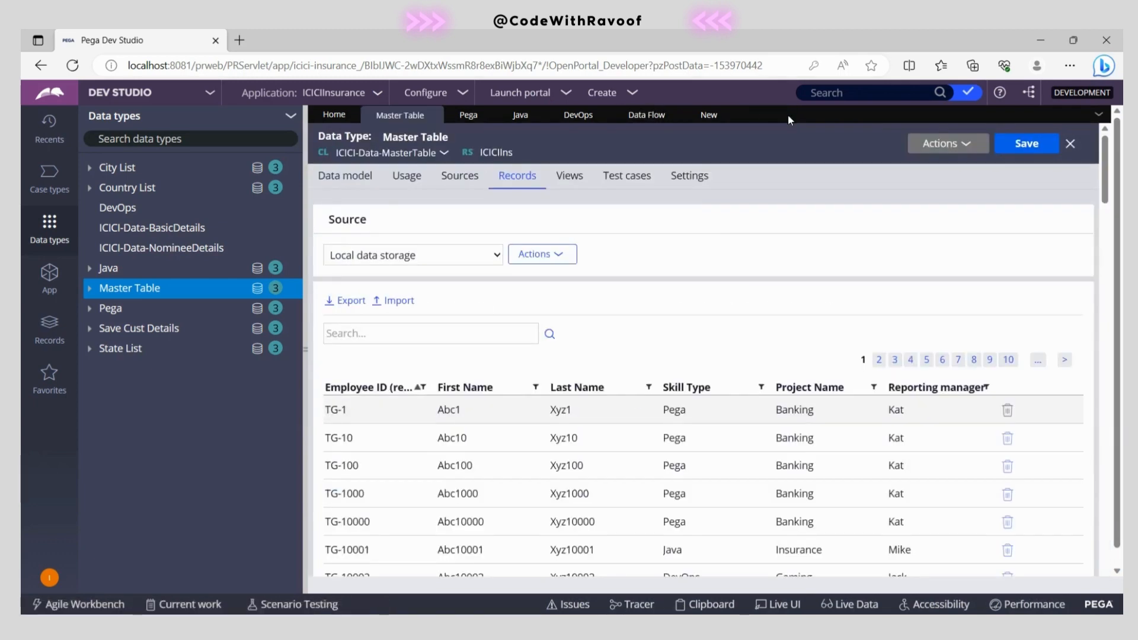
left_click(448, 154)
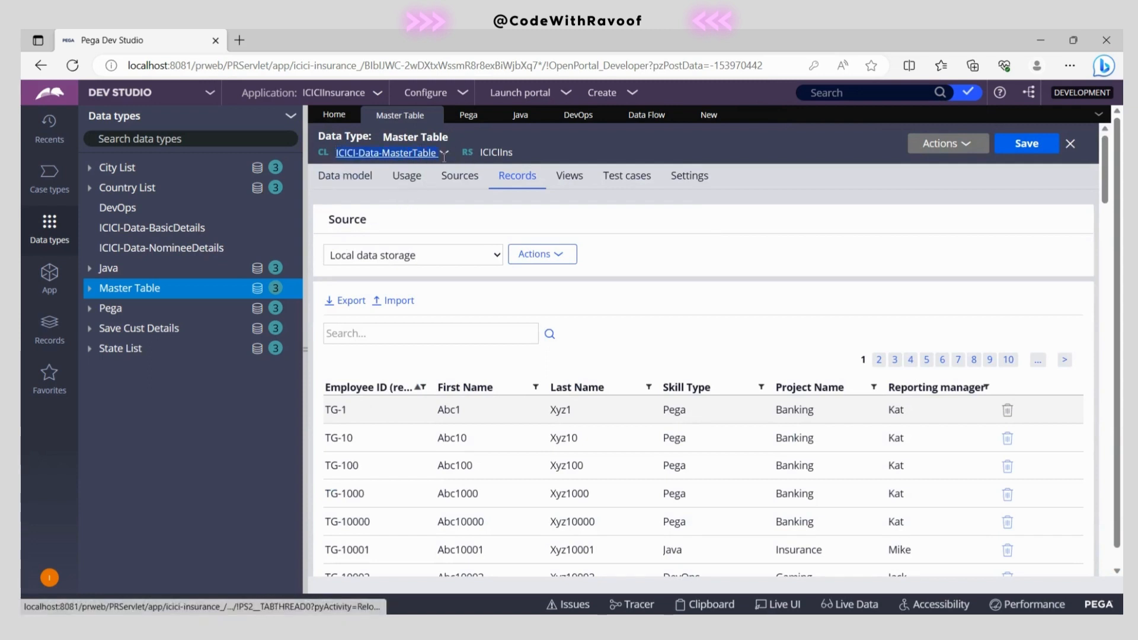
Label the new data flow "Master Data Flow" and apply it to the ICICI-Data-MasterTable class.
left_click(707, 115)
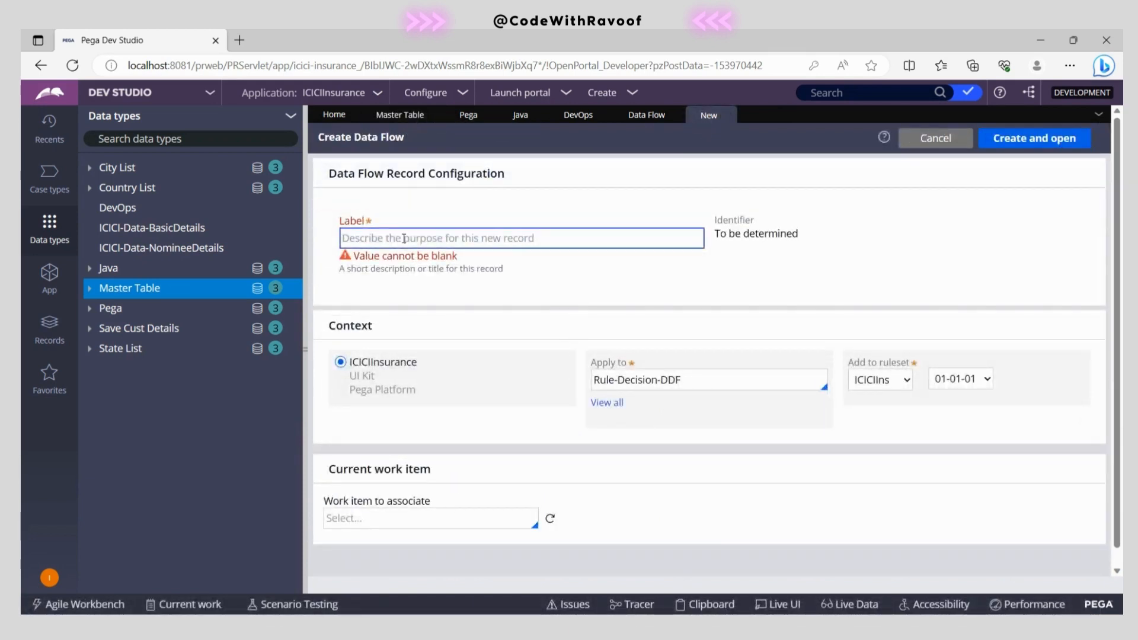
type("Master")
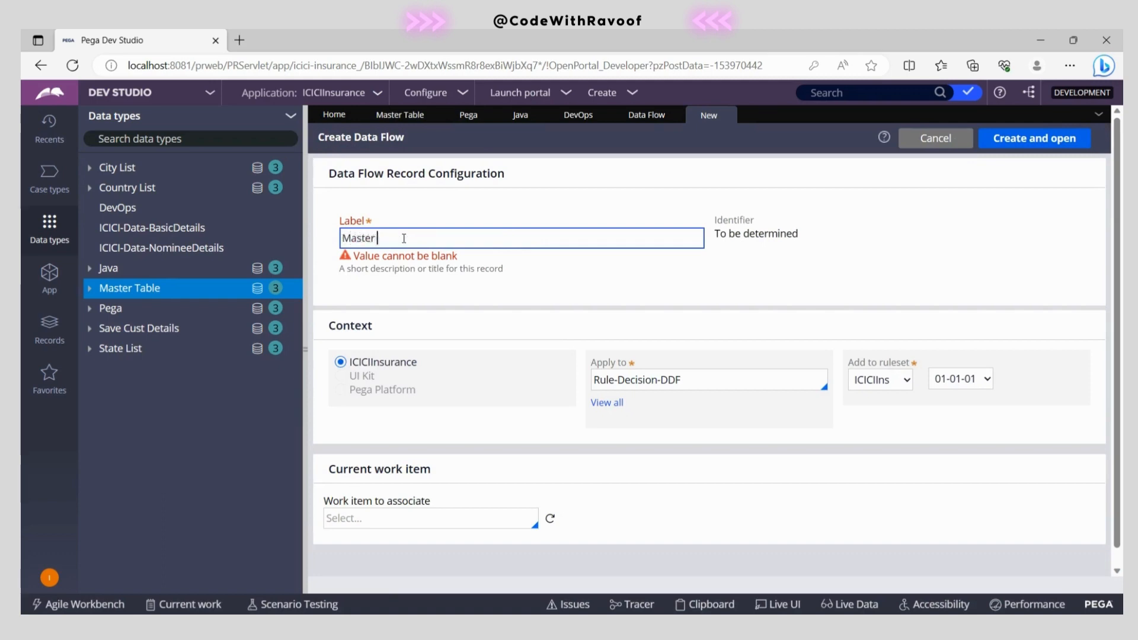
type(" Data Flow")
left_click(621, 380)
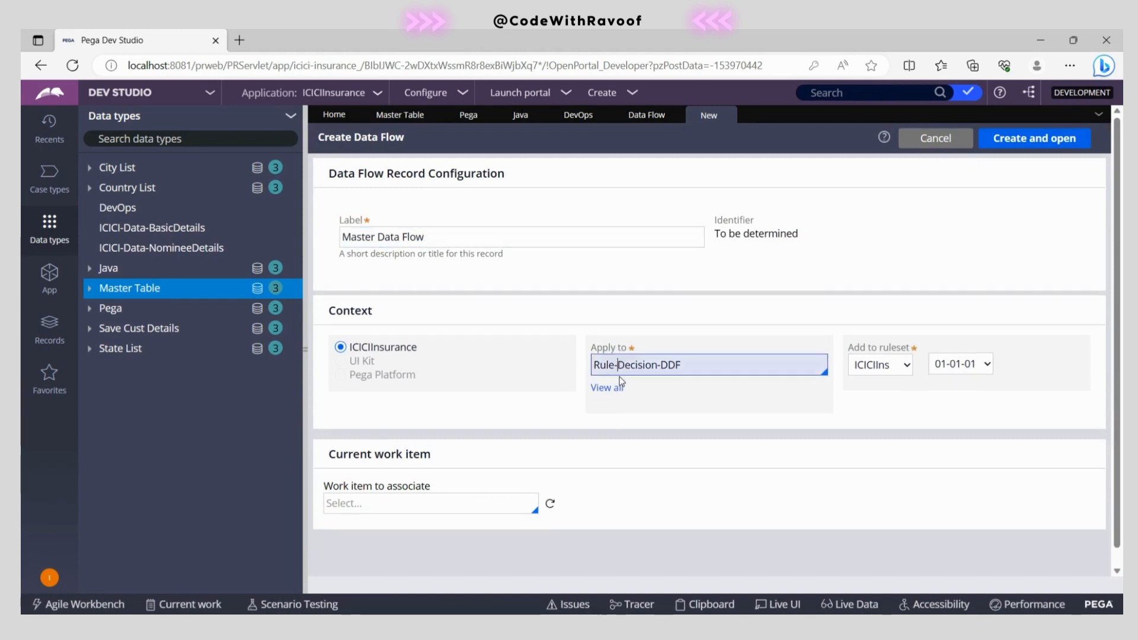
triple_click(625, 374)
type("ICICI-Data-MasterTable")
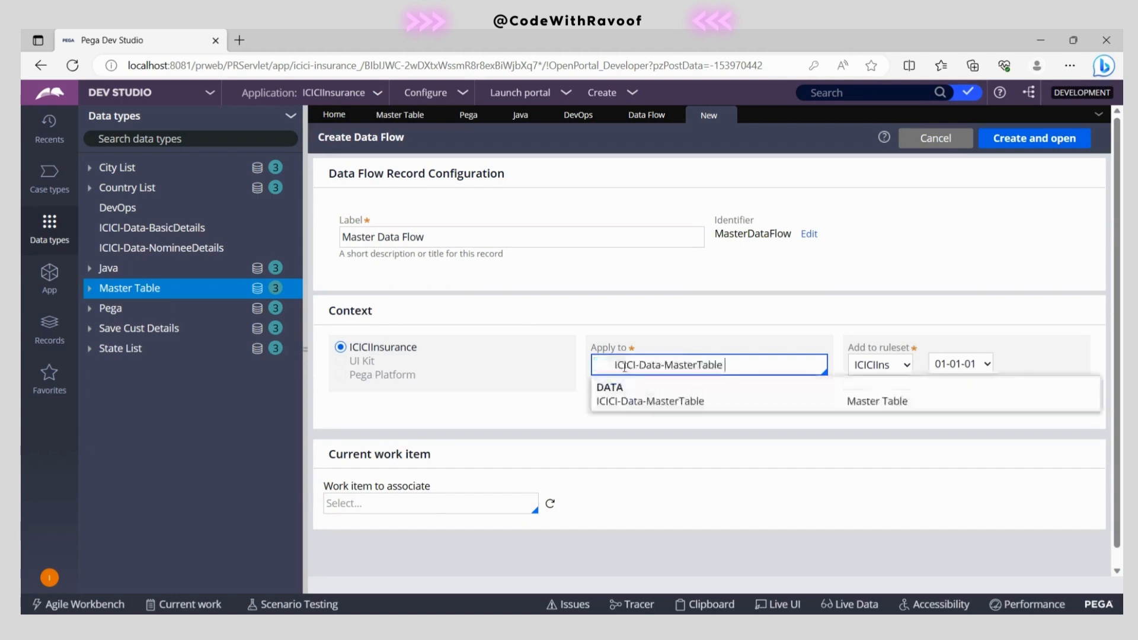
left_click(625, 399)
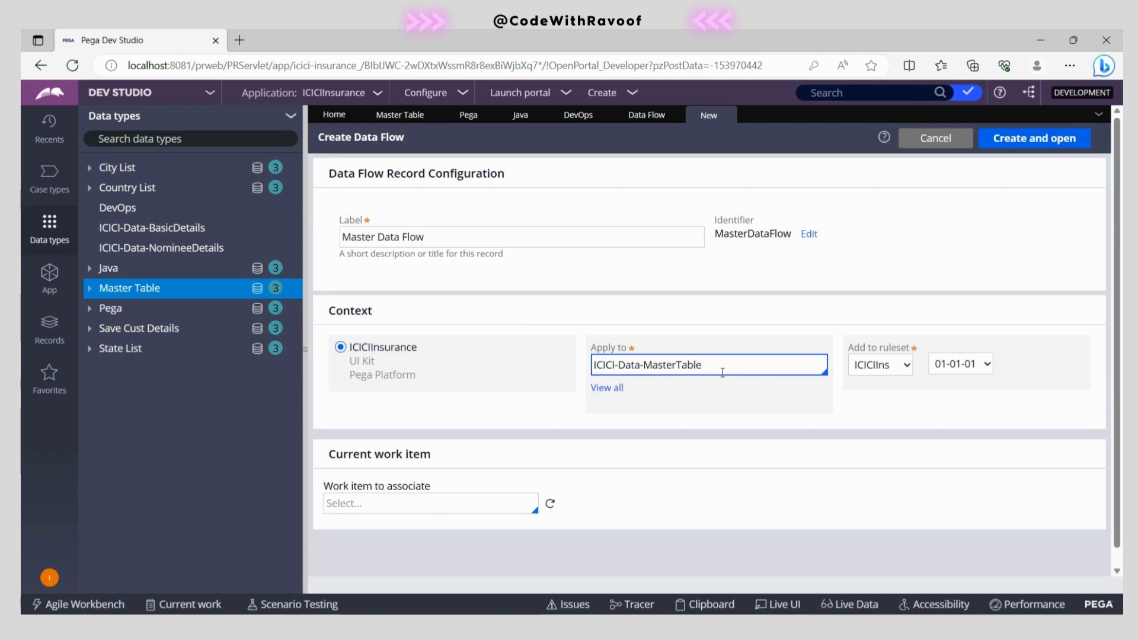
key("ctrl+a")
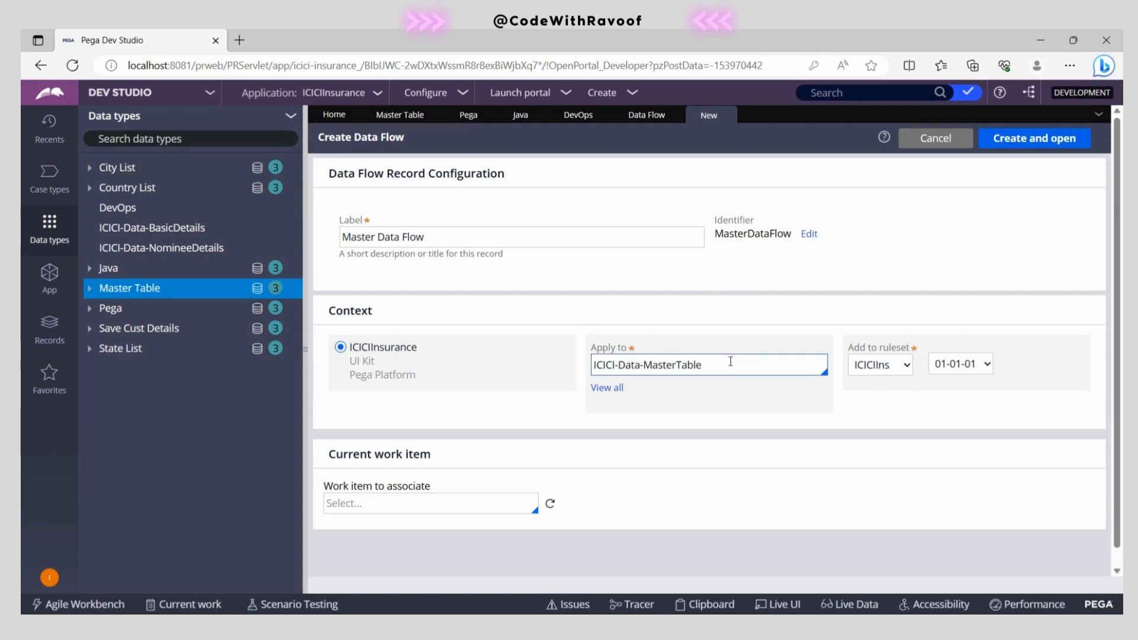
left_click(730, 361)
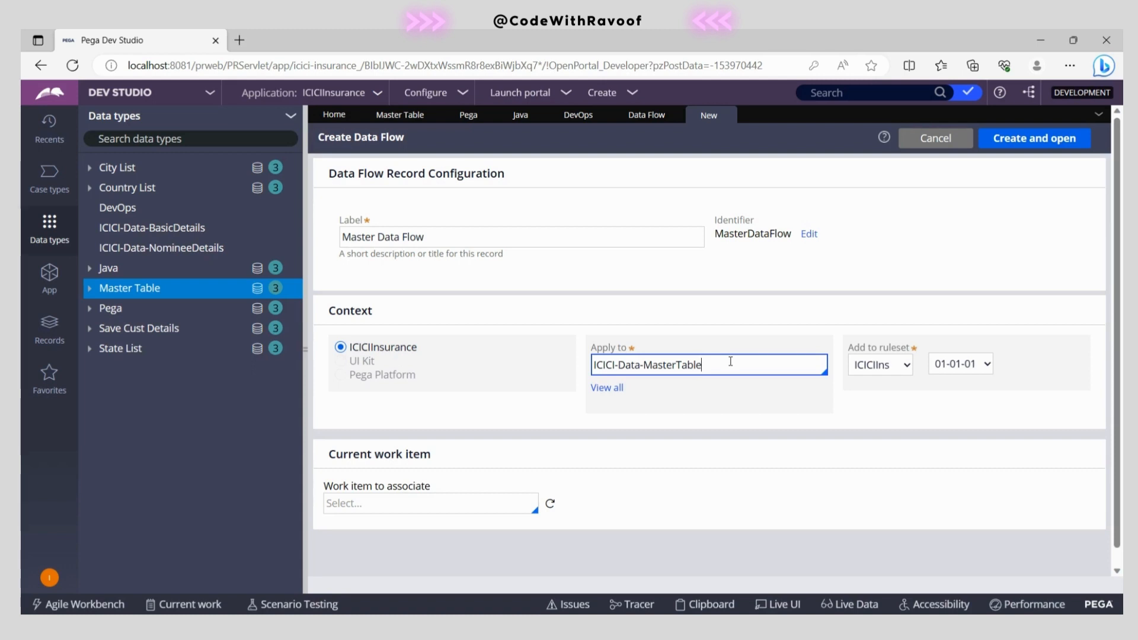
left_click(885, 242)
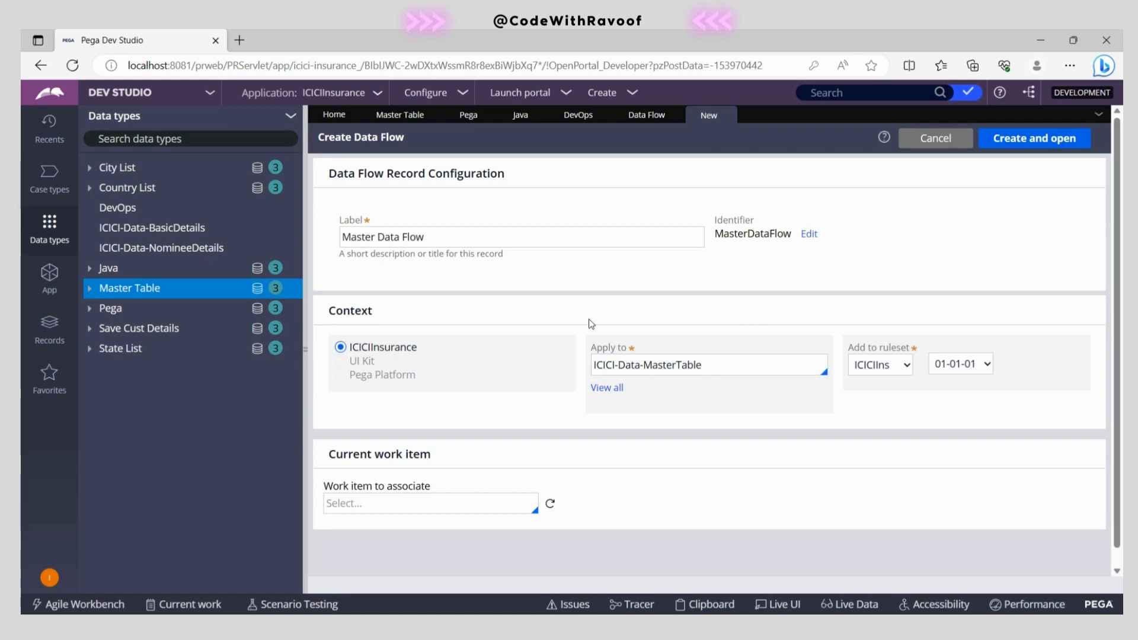
left_click(478, 237)
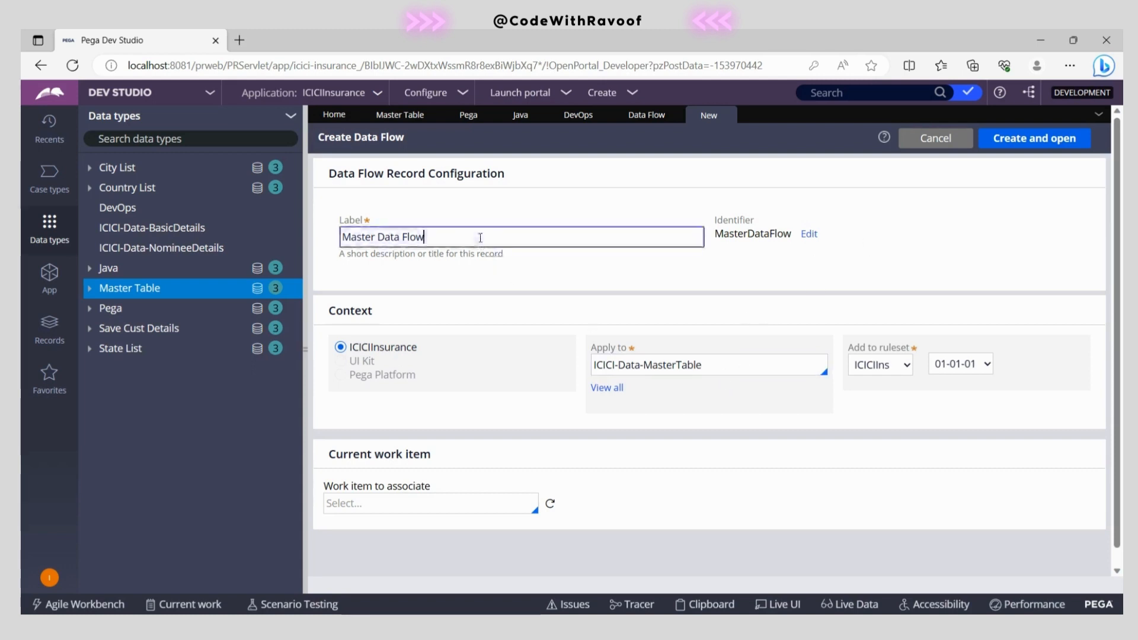
left_click(717, 363)
left_click(1025, 156)
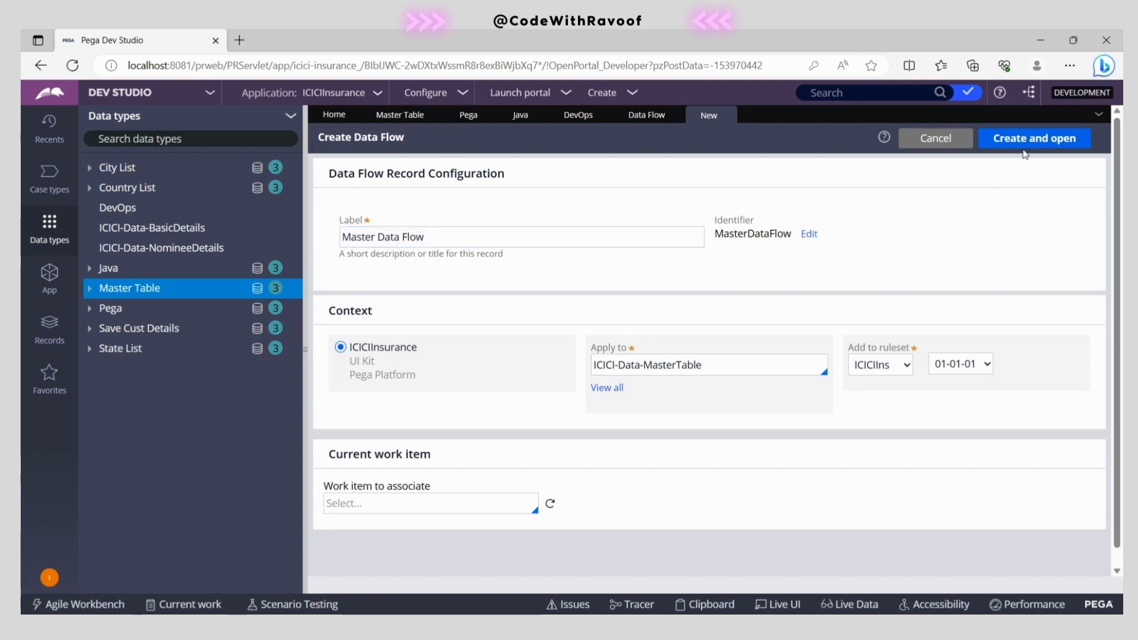
Create the Master Data Flow record and check its component labels by class, returning the display to names.
left_click(1025, 140)
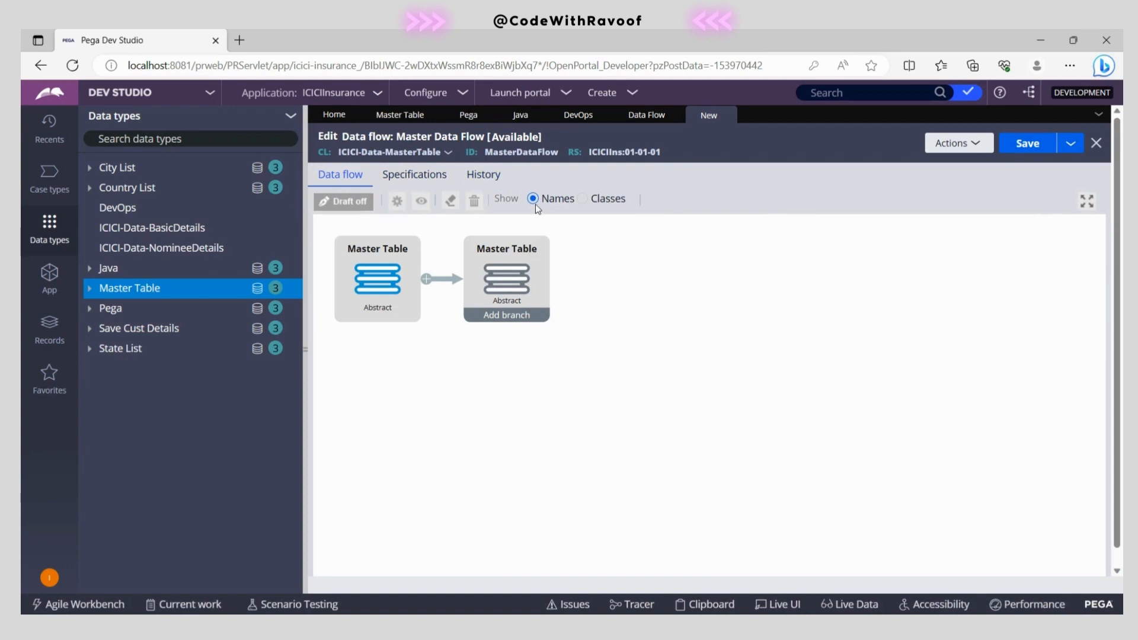
left_click(582, 199)
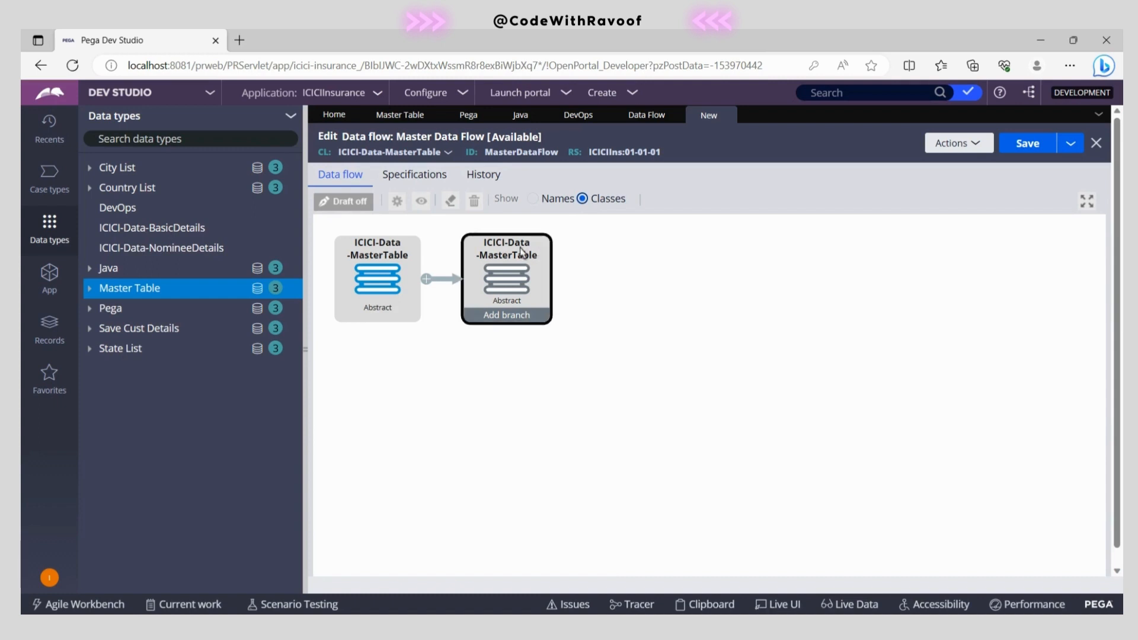
left_click(533, 199)
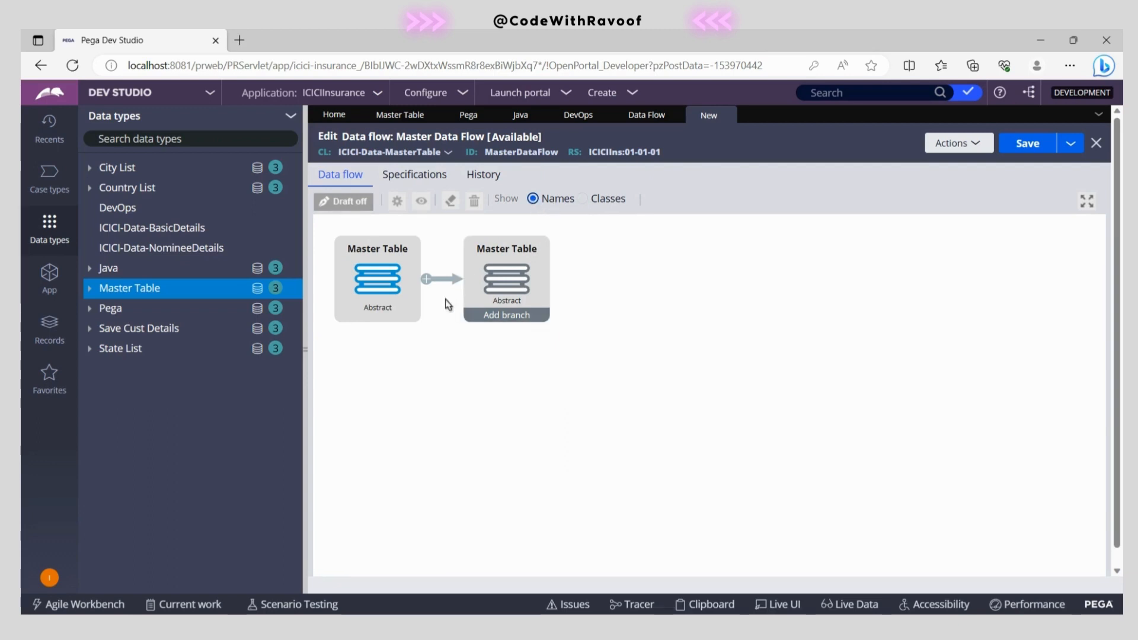
Examine the source types offered for the Master Table source component and the component types that can be inserted after it.
left_click(392, 300)
left_click(407, 301)
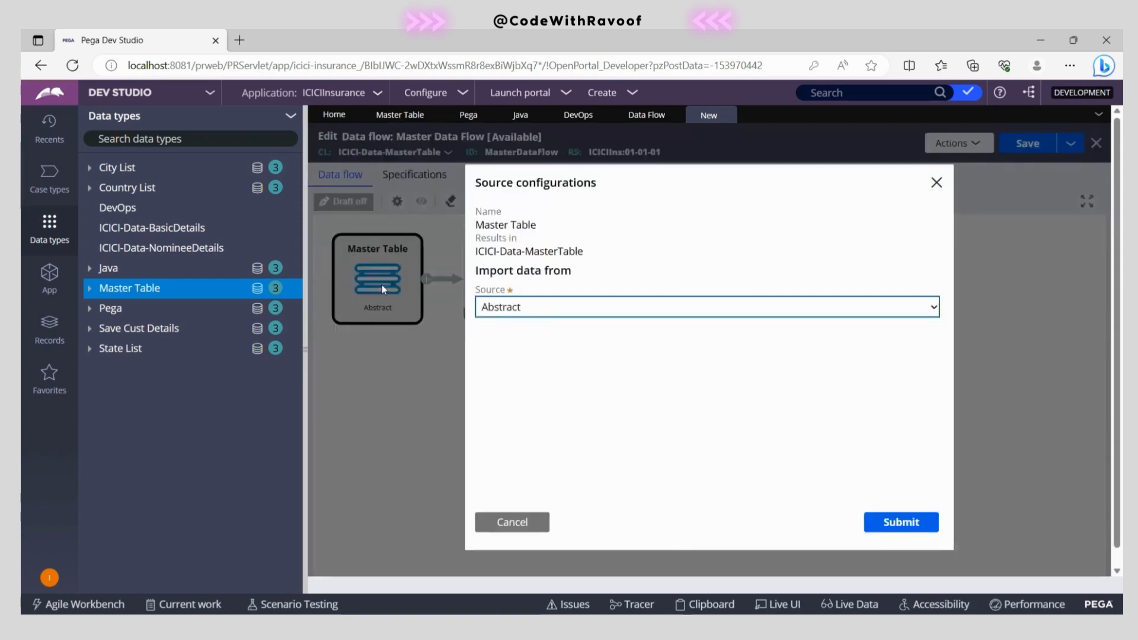
left_click_drag(473, 294, 524, 291)
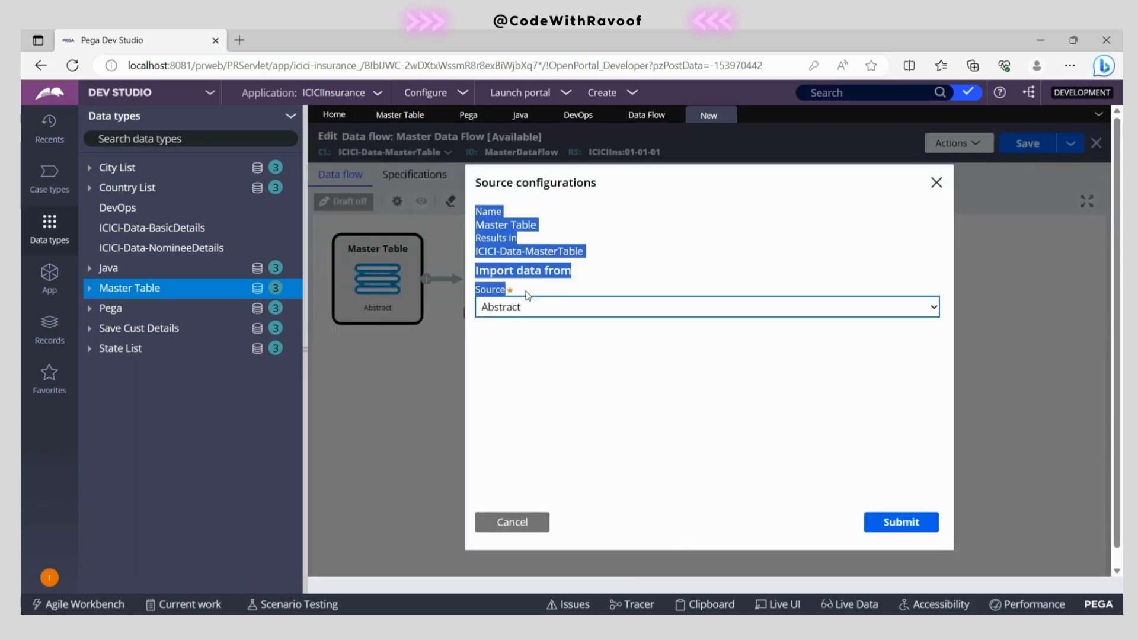
left_click(521, 355)
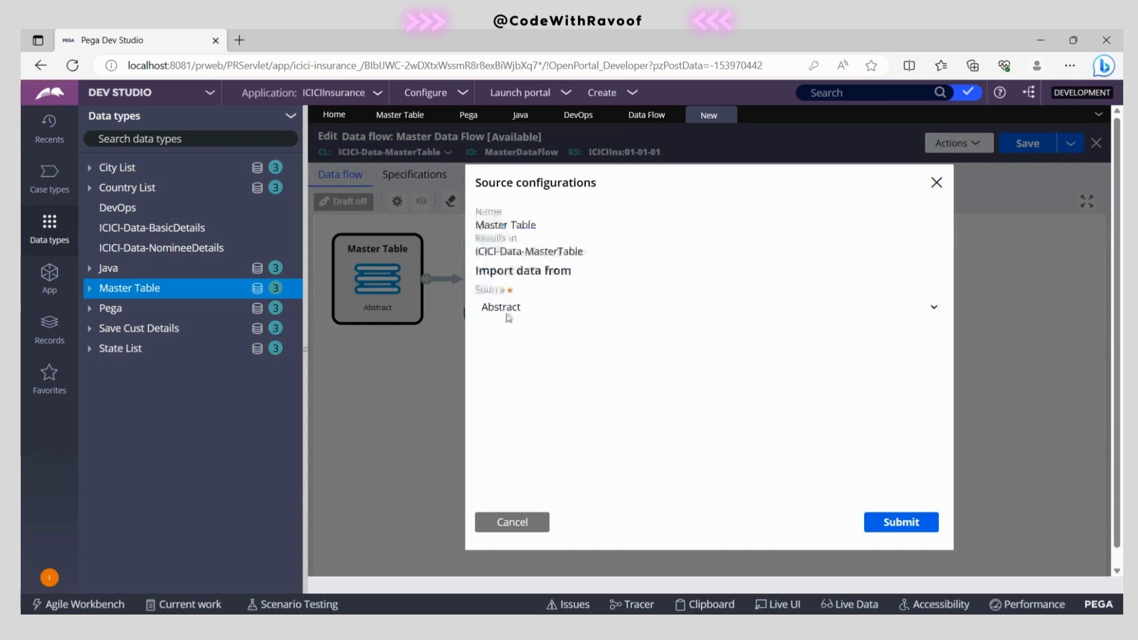
left_click(554, 308)
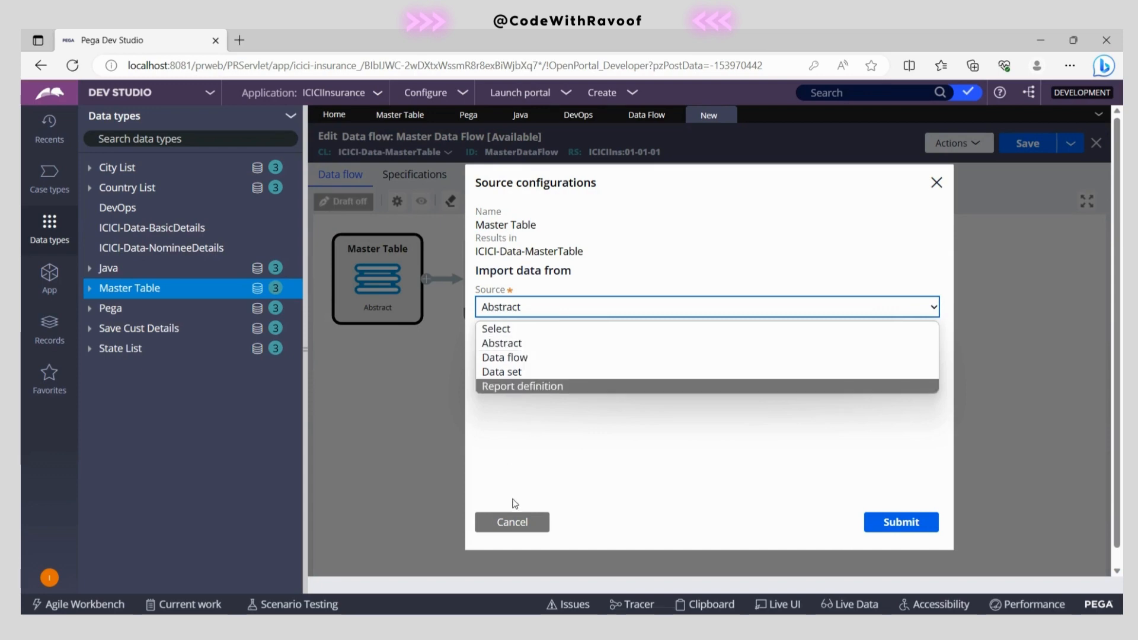
left_click(511, 522)
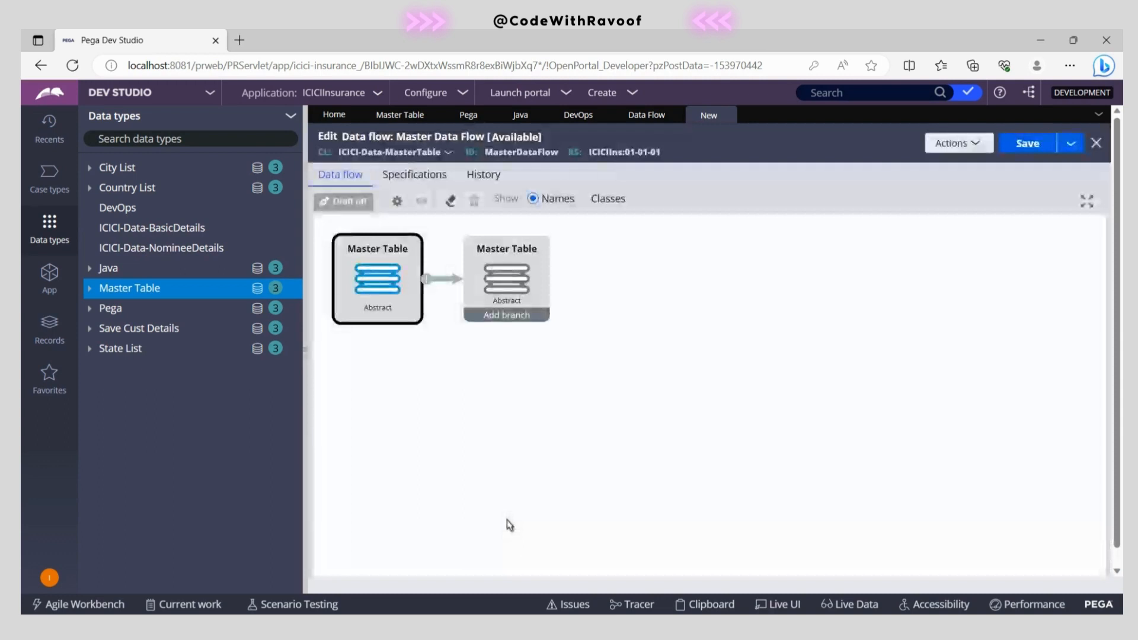
left_click(427, 283)
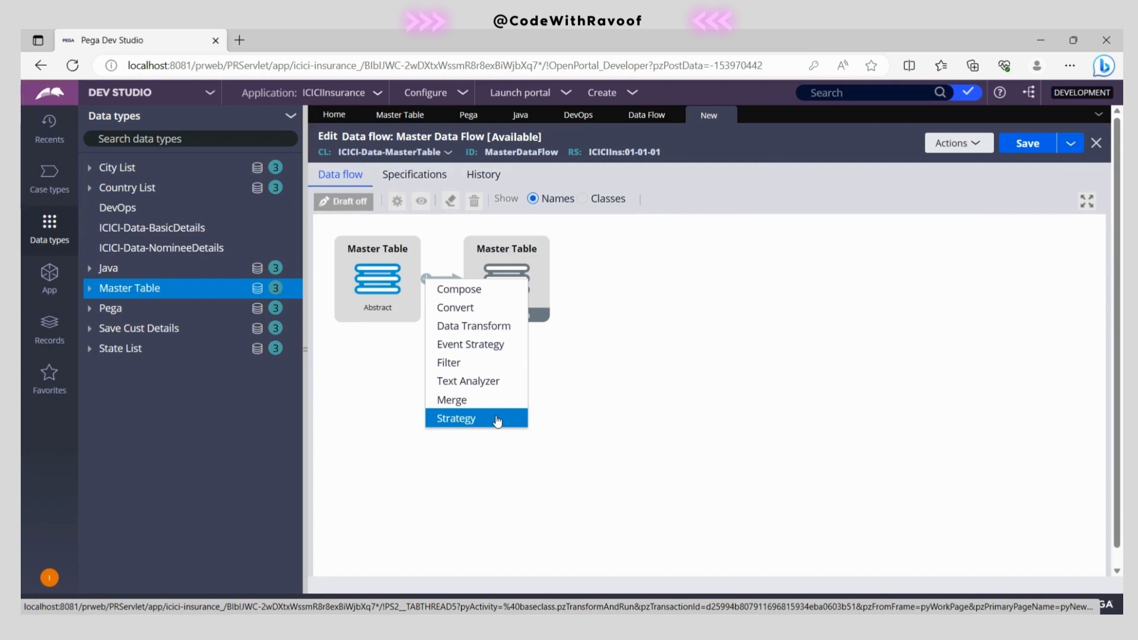
left_click(604, 434)
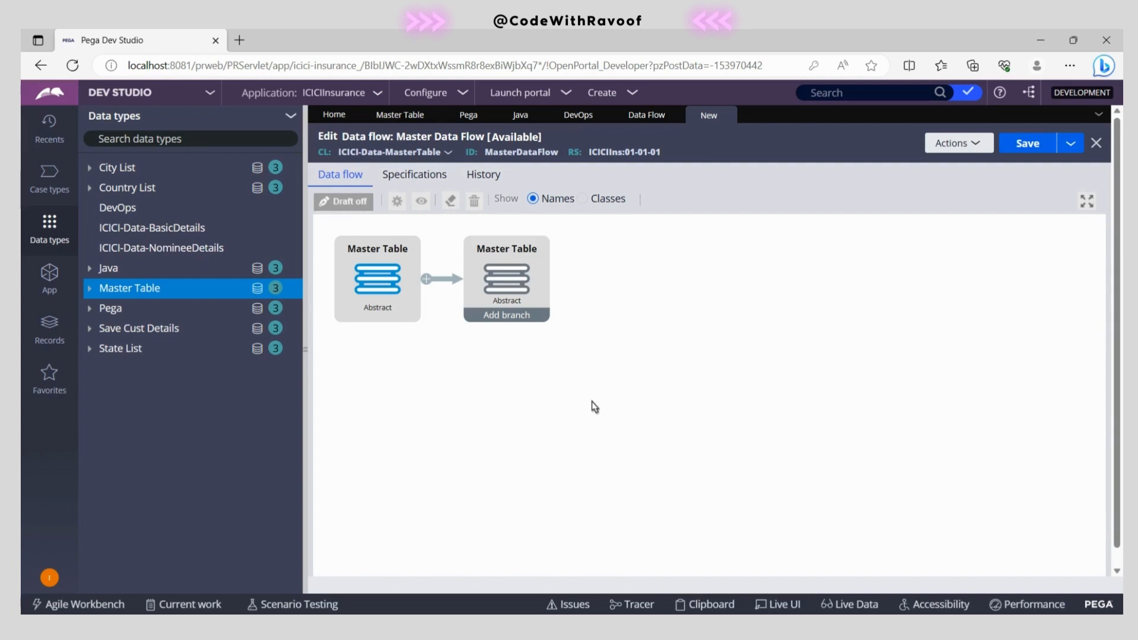
Set the Master Table component's source to a data set named "Get Employee Details" and open the form for creating that data set.
left_click(381, 309)
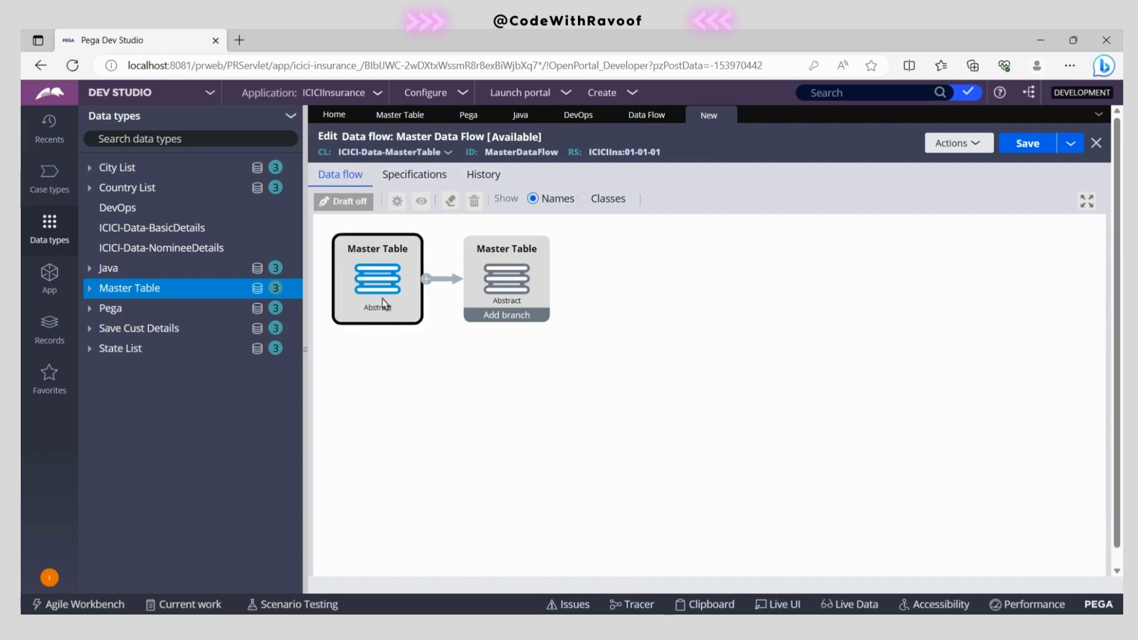
double_click(385, 308)
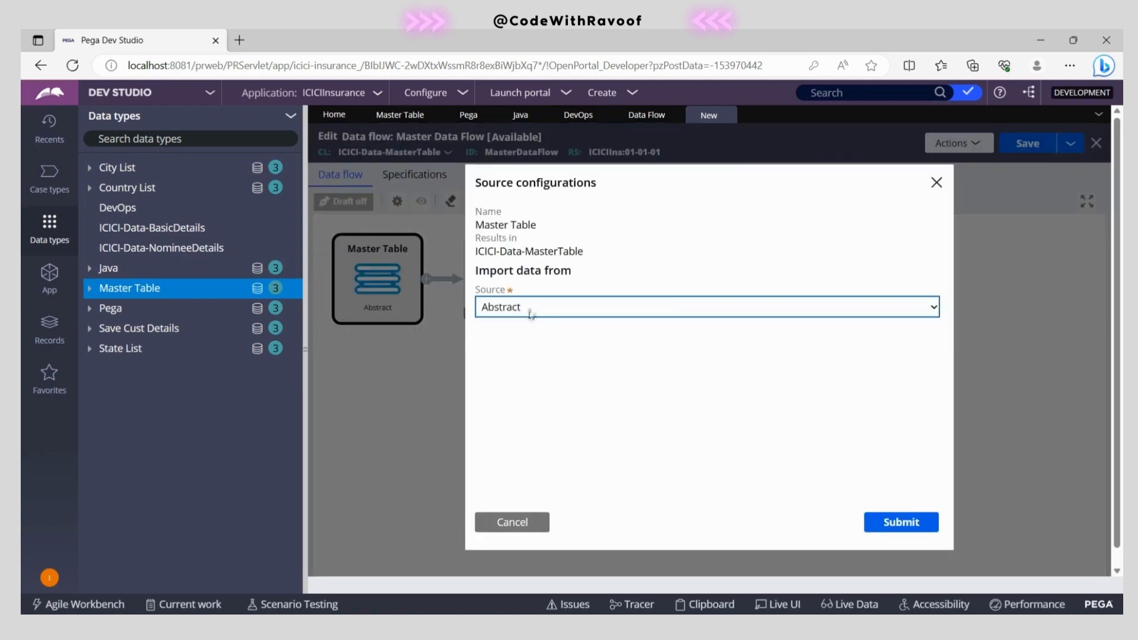
left_click(531, 314)
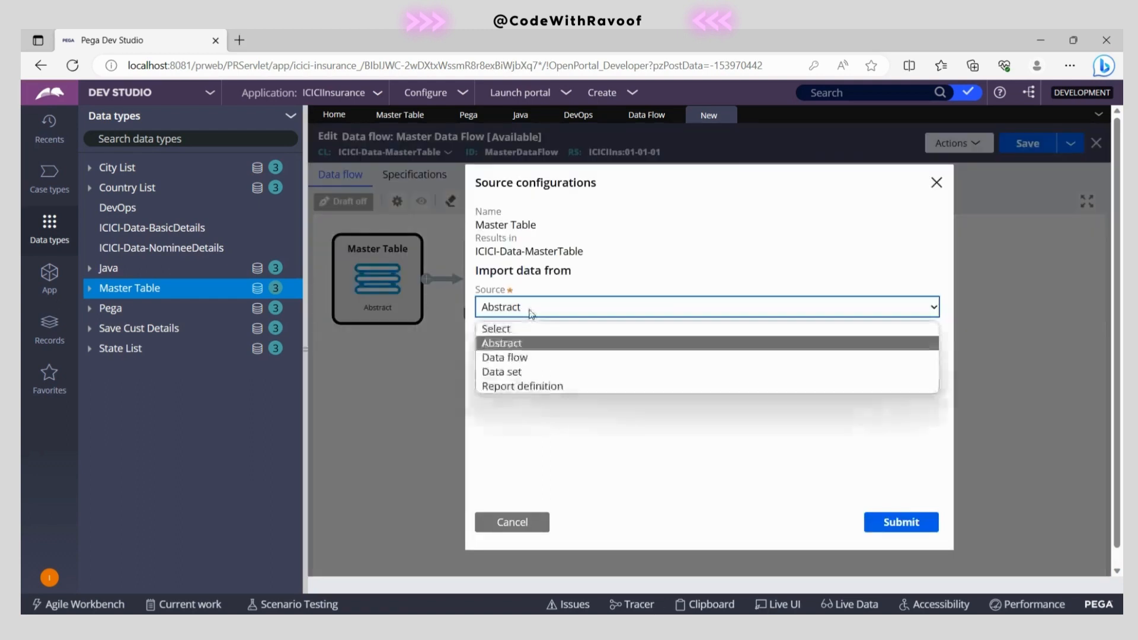
left_click(539, 371)
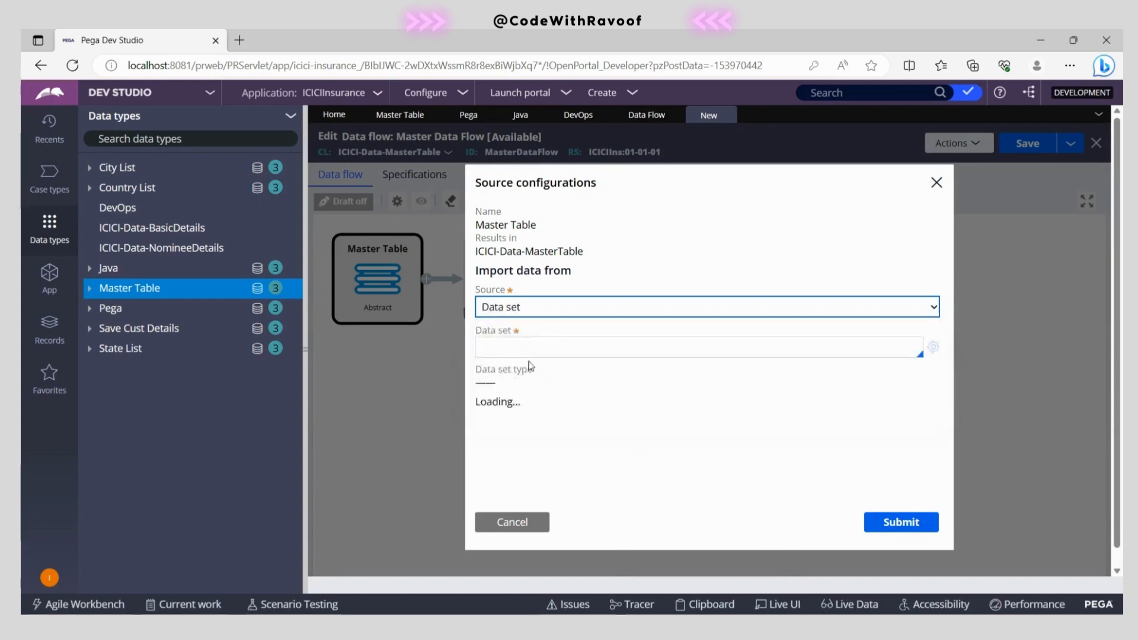
left_click(534, 344)
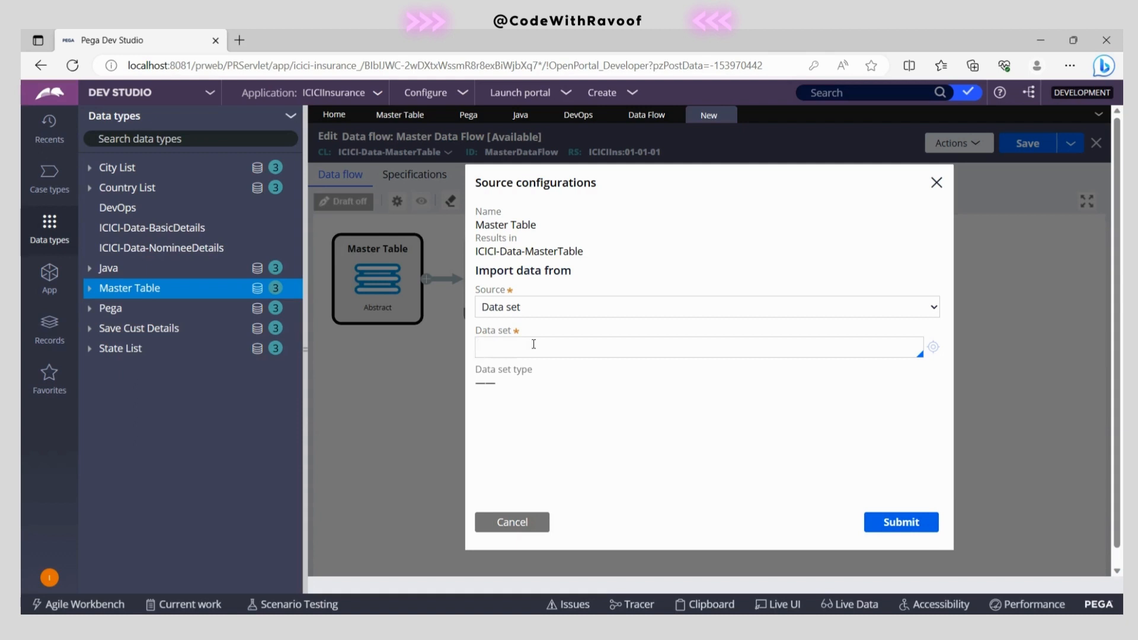
type("GE")
key("BackSpace")
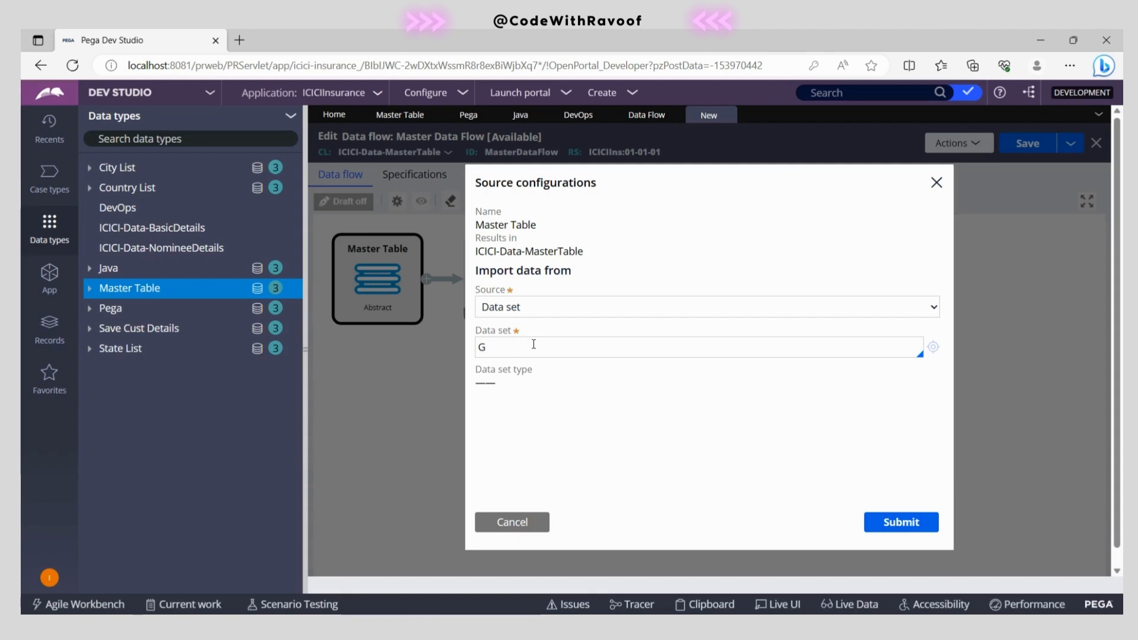
type("et Employee Detail")
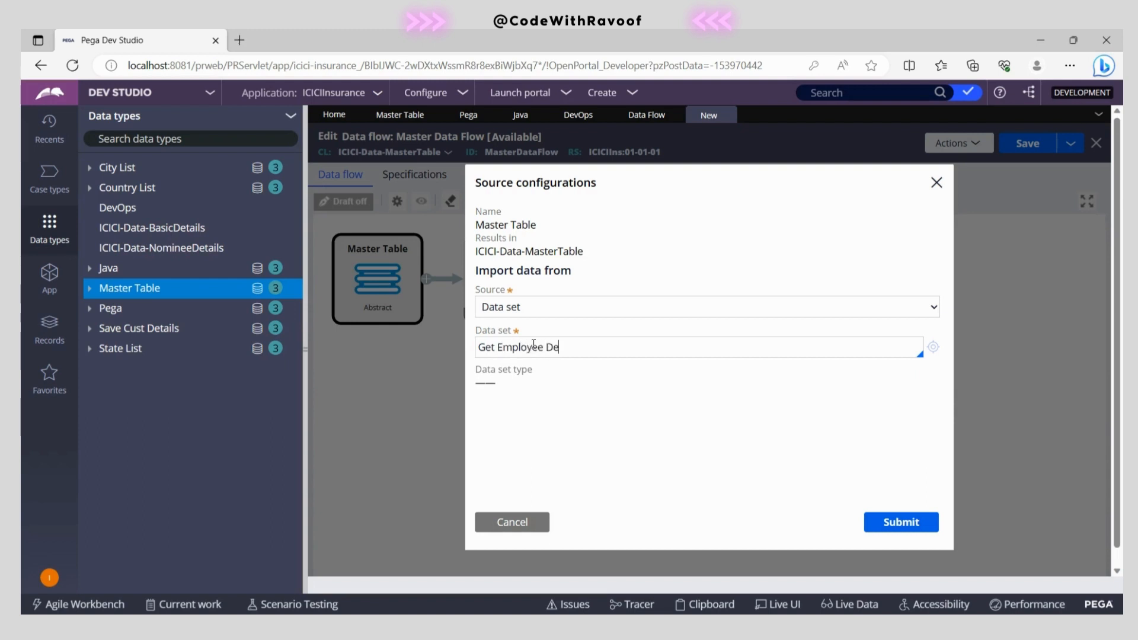
type("s")
left_click(924, 354)
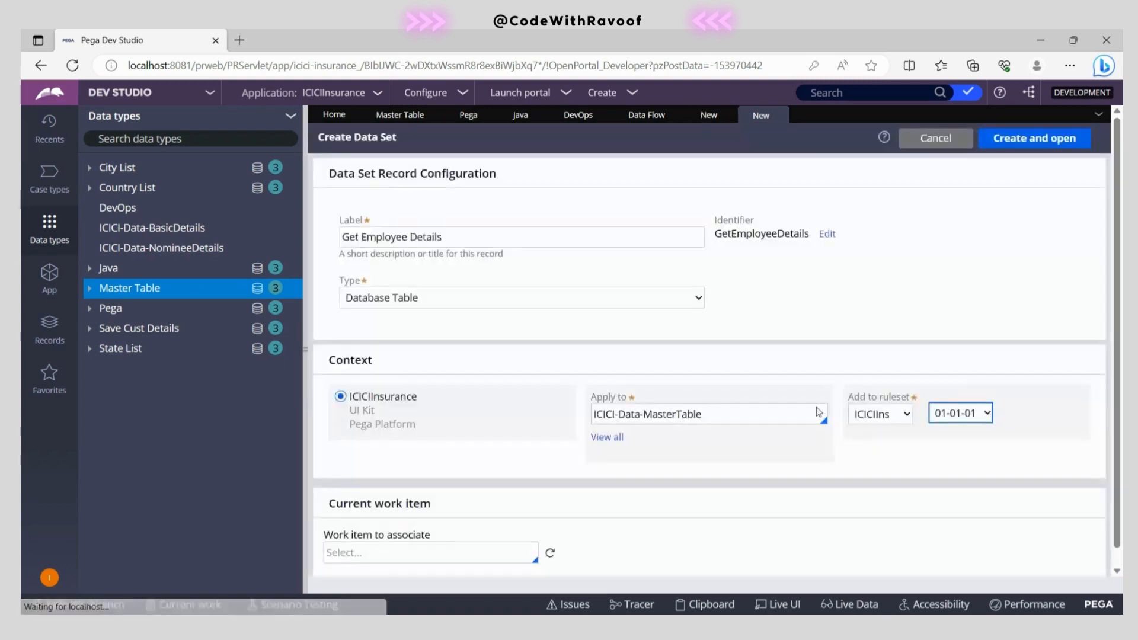
Create the Get Employee Details data set as a Database Table type applied to the ICICI-Data-MasterTable class.
left_click(737, 408)
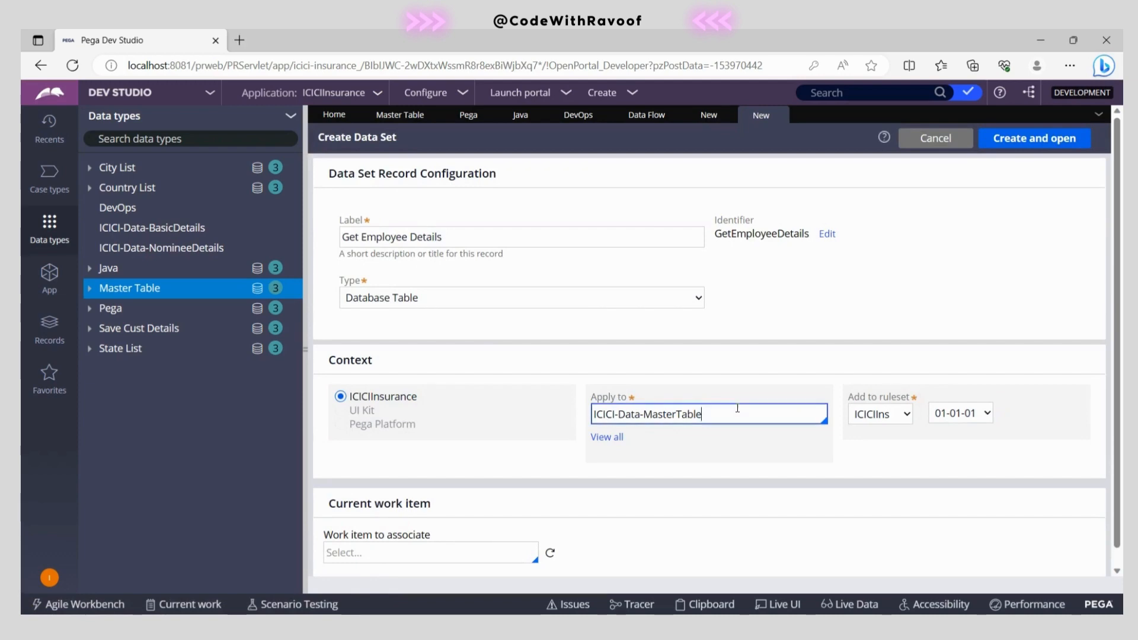
left_click(432, 303)
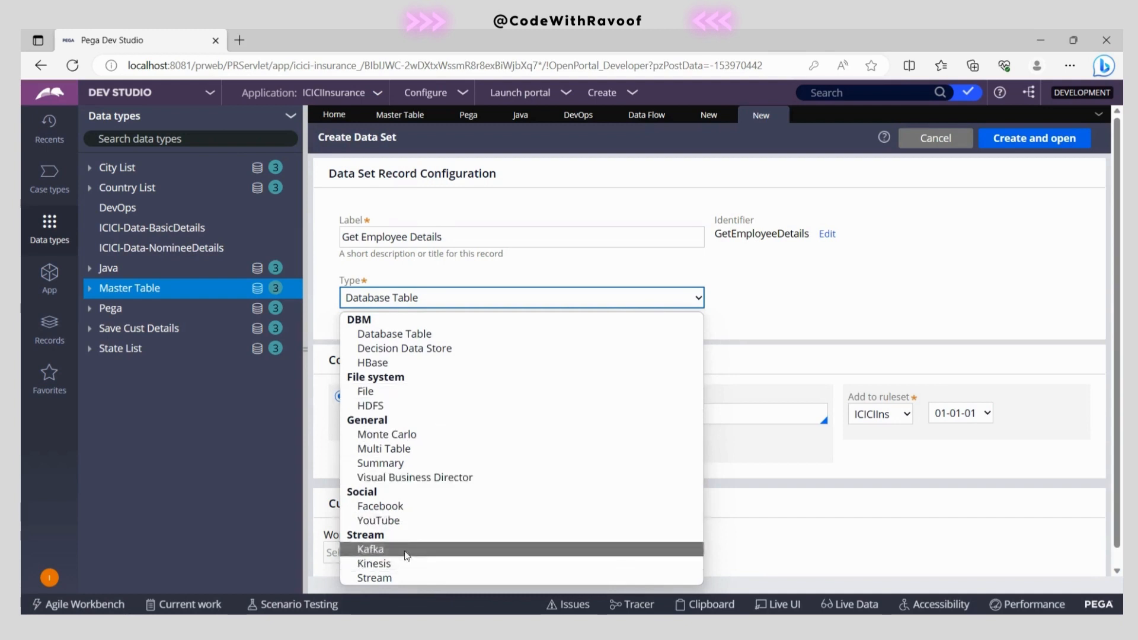
left_click(412, 339)
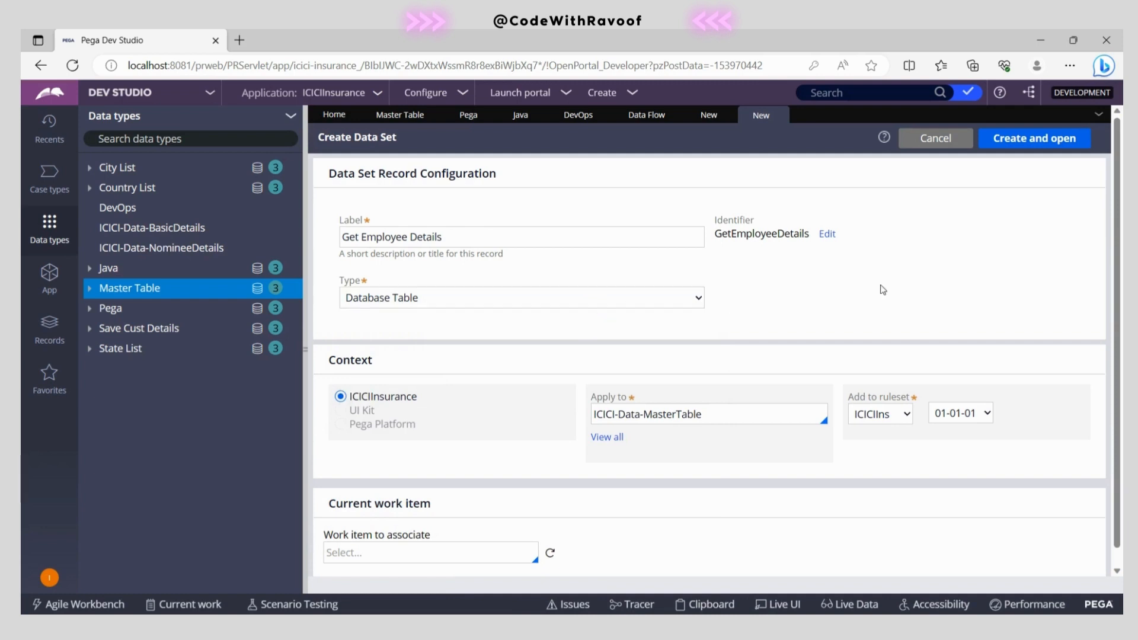
left_click(1030, 145)
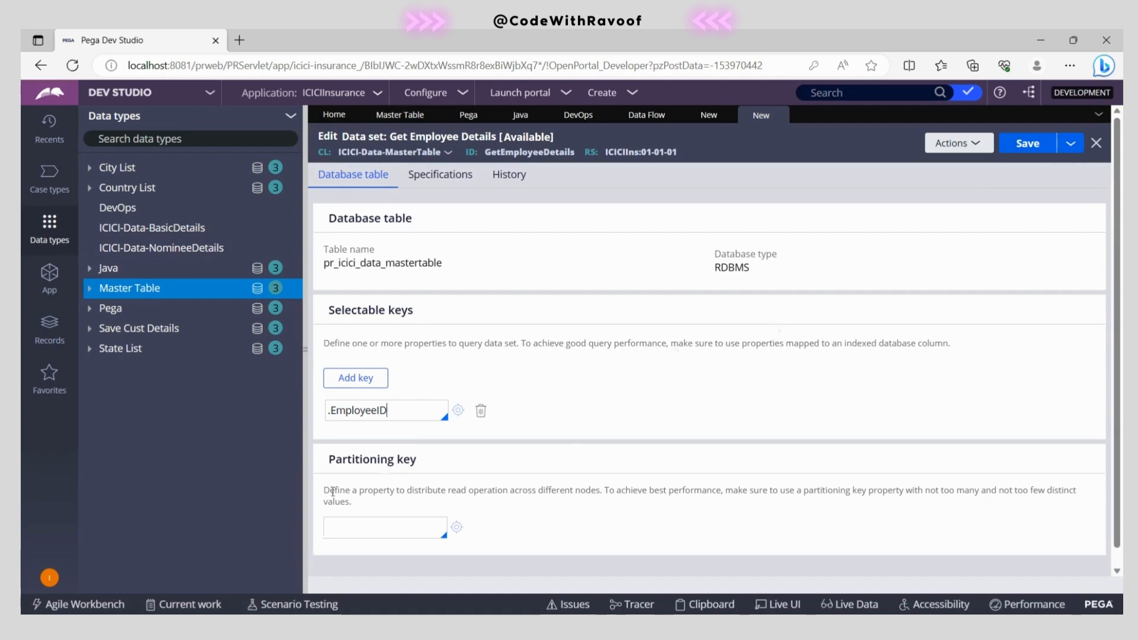
Save the data set with .EmployeeID as its selectable key and an empty partitioning key.
left_click_drag(325, 464, 454, 466)
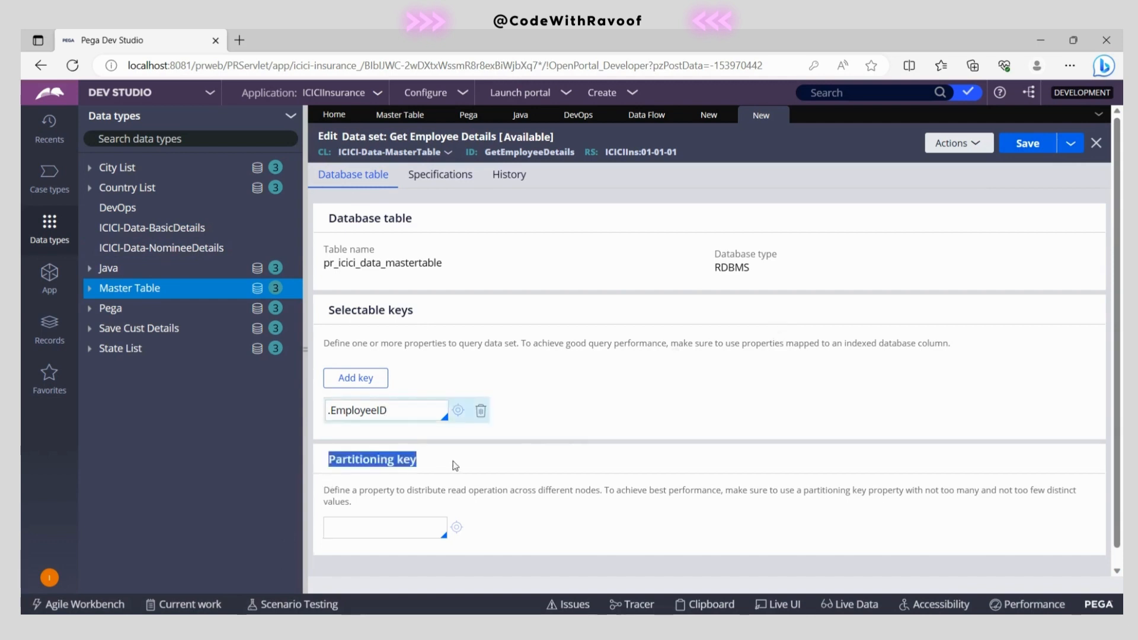
left_click(601, 557)
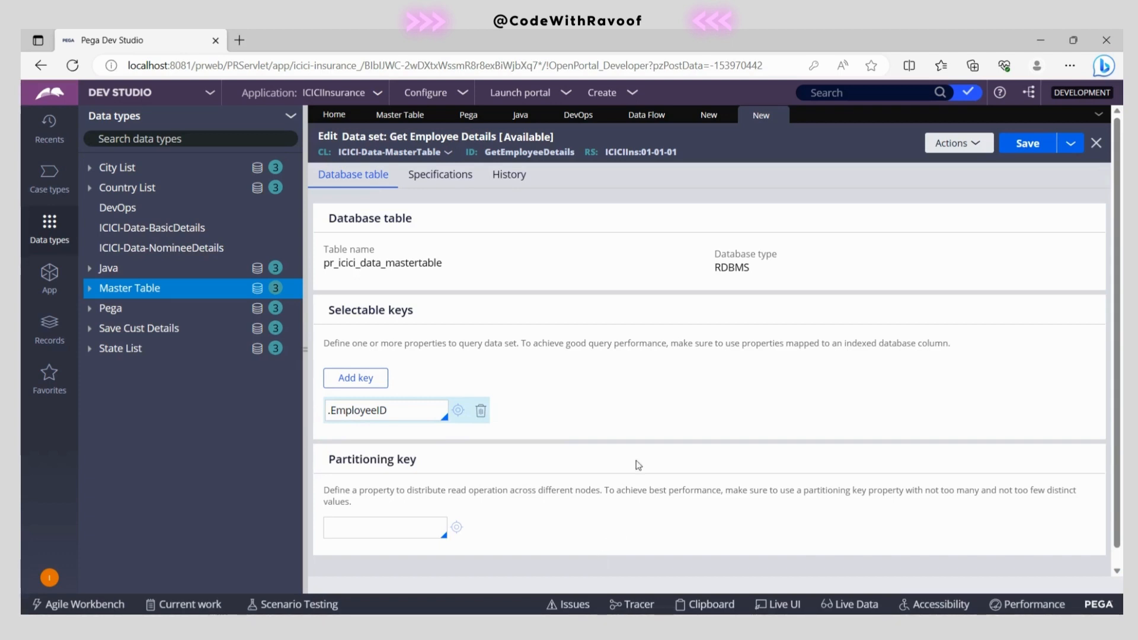
left_click(1027, 149)
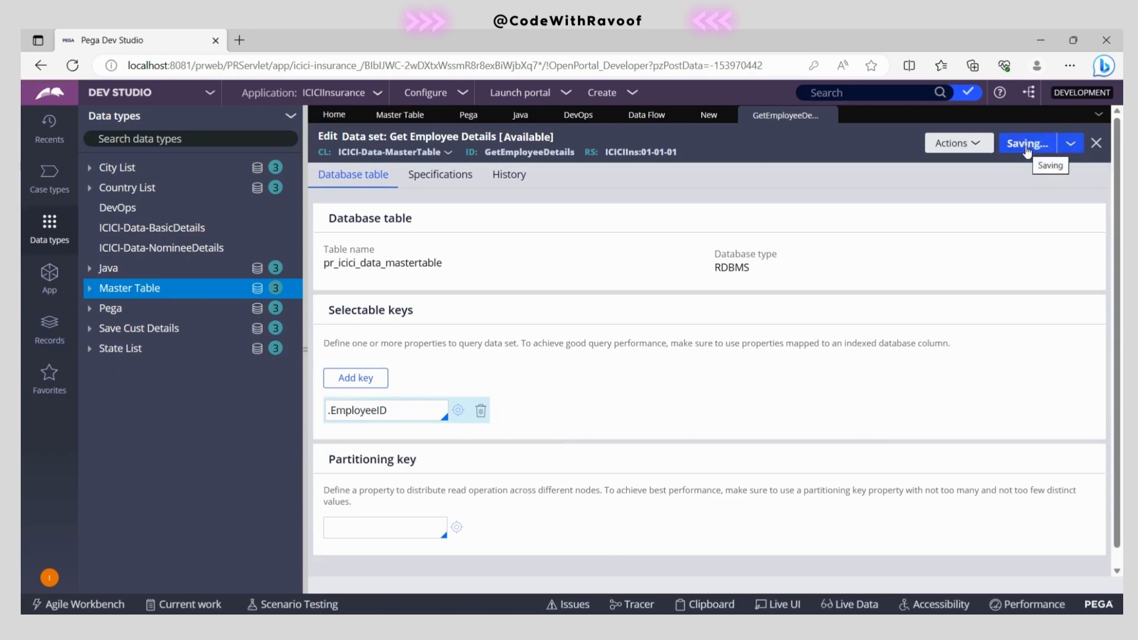
Run the Get Employee Details data set with the Browse operation, reading at most 50 records into OperationResult.
left_click(981, 148)
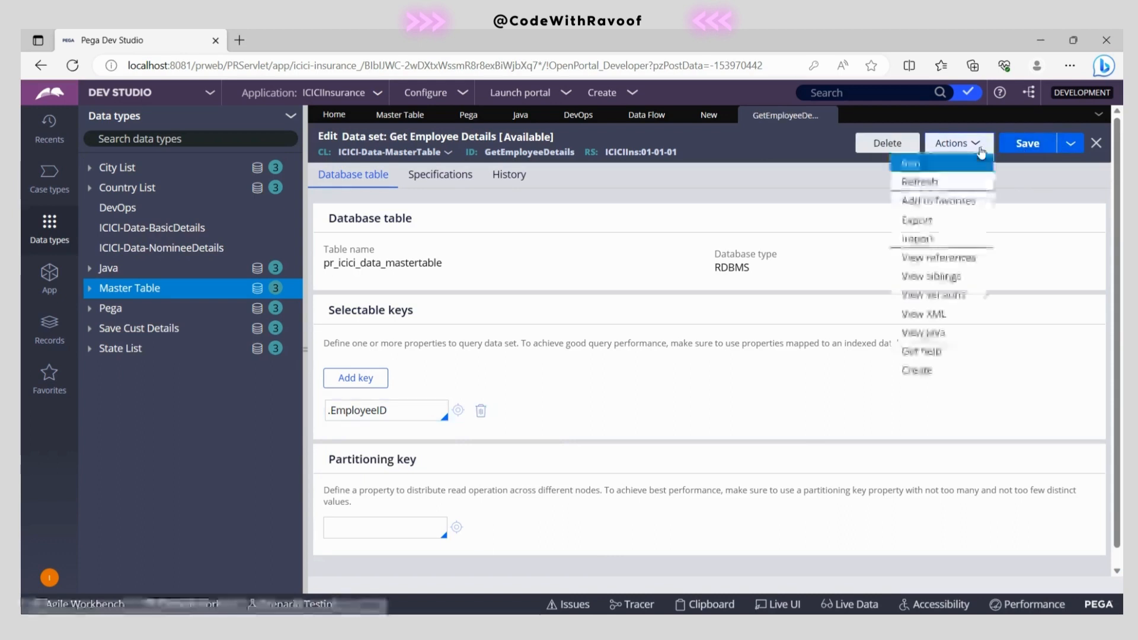
left_click(945, 165)
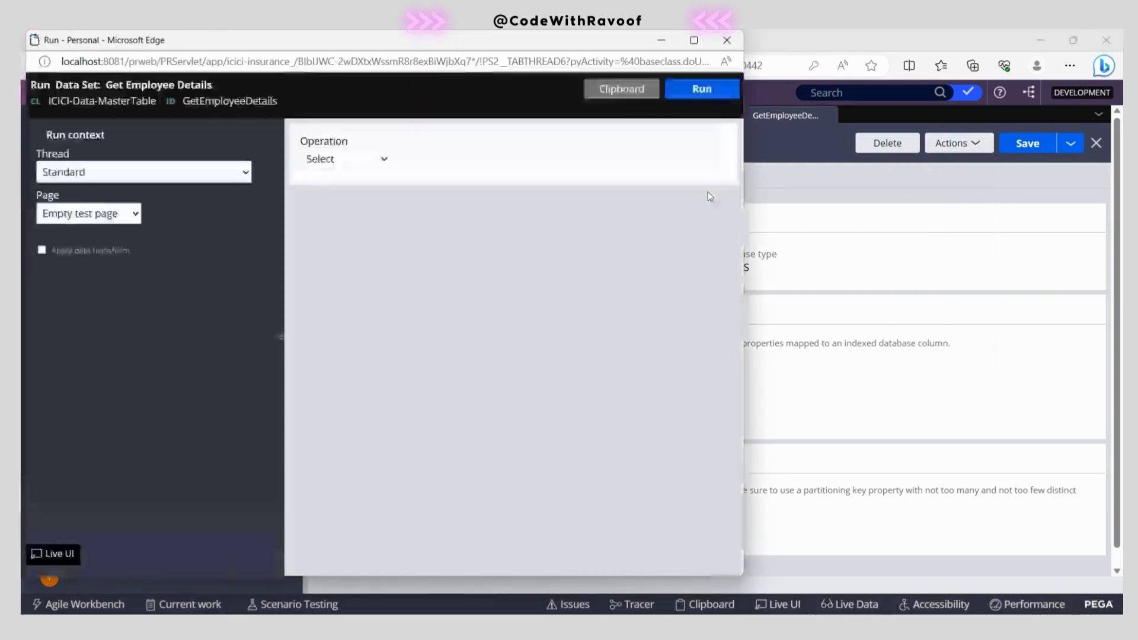
left_click(373, 169)
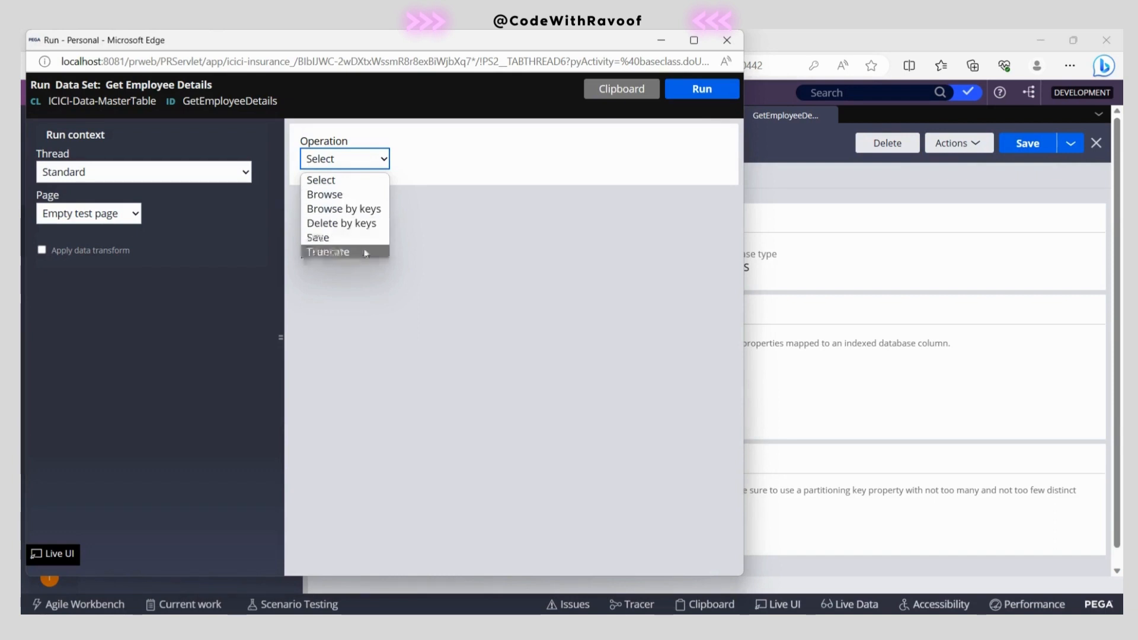
left_click(363, 201)
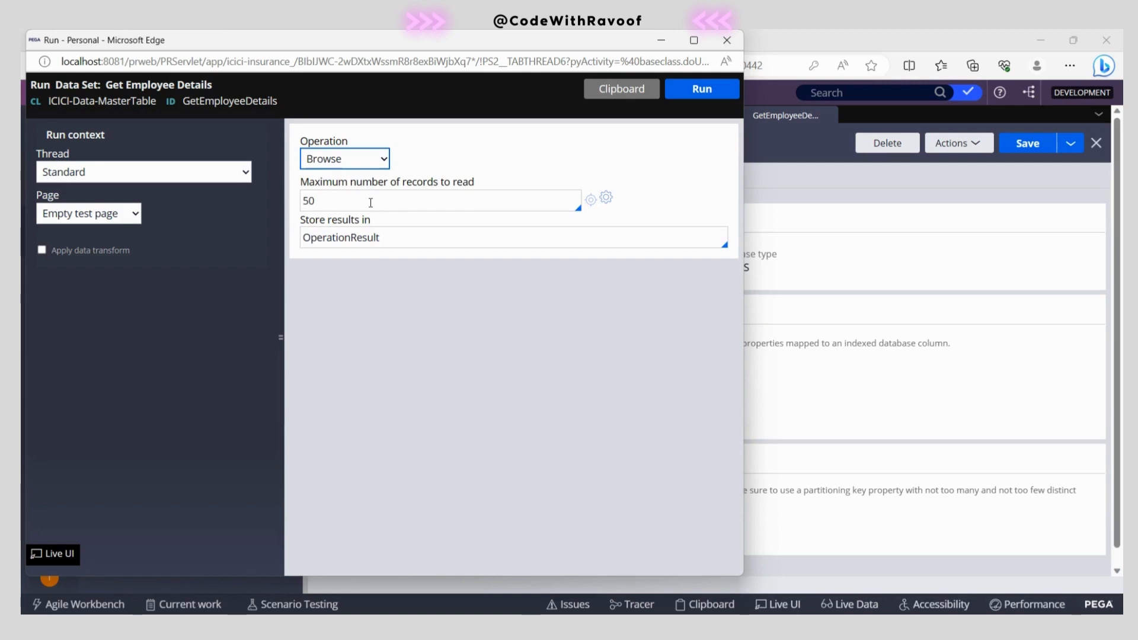
left_click(371, 203)
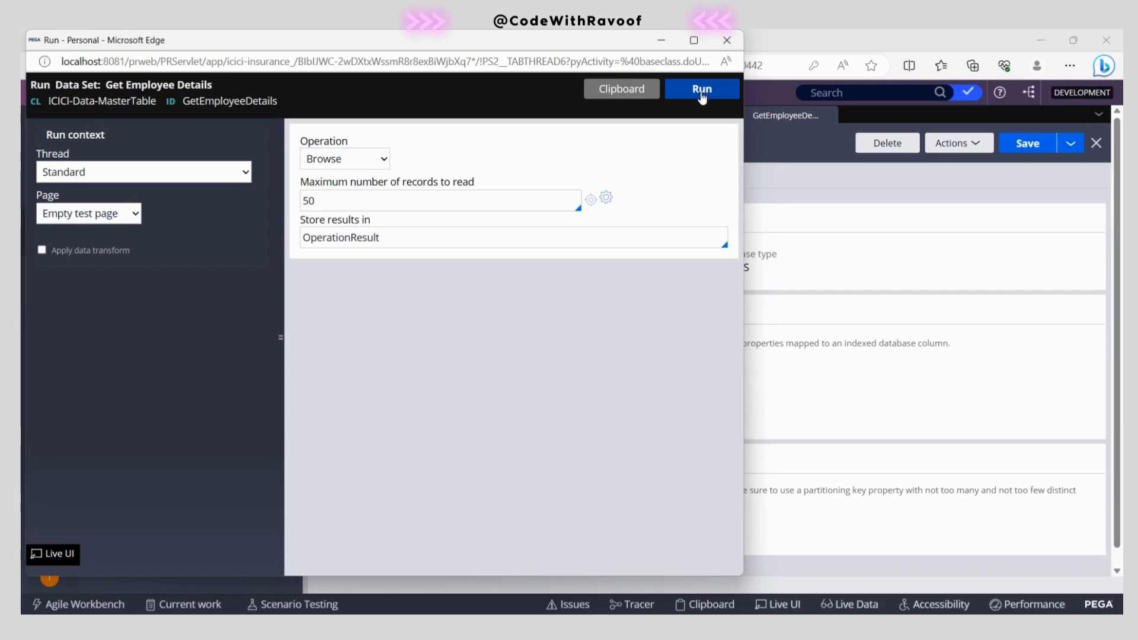
left_click(702, 90)
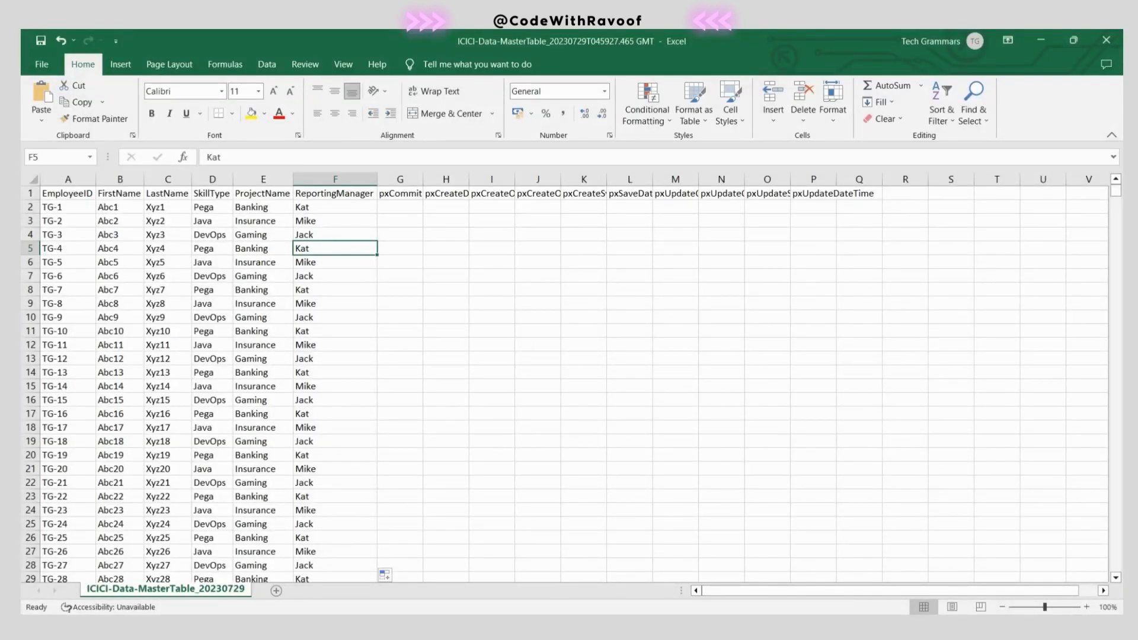
left_click(540, 627)
left_click(589, 556)
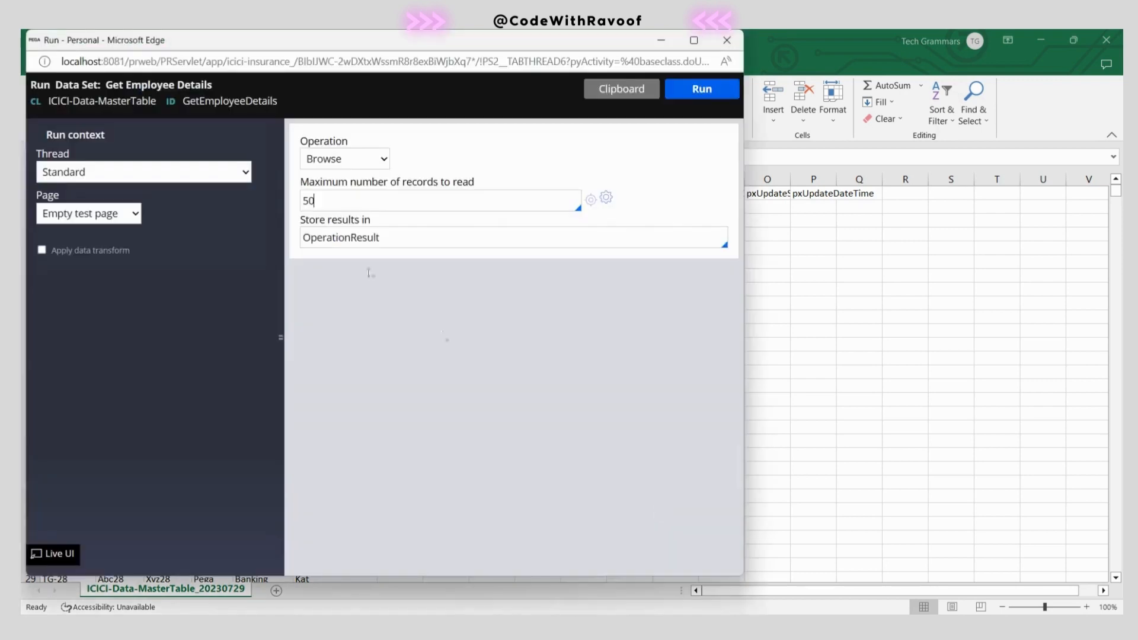
left_click(688, 90)
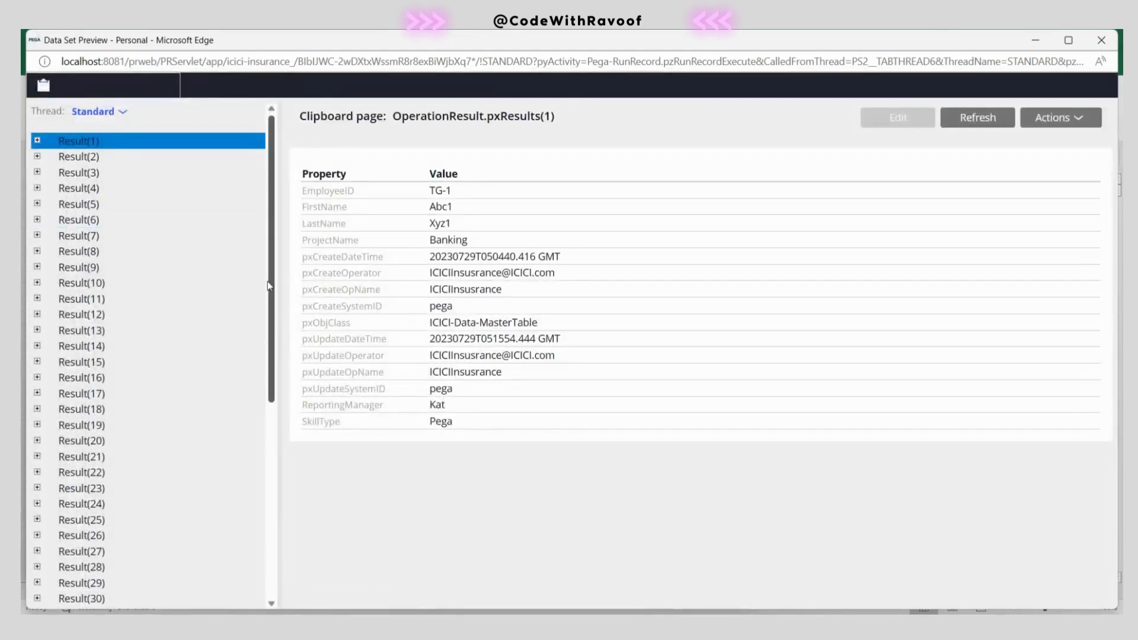
Examine the property values of the last record, Result(50), in the data set preview.
scroll(273, 311, "down", 5)
left_click(113, 575)
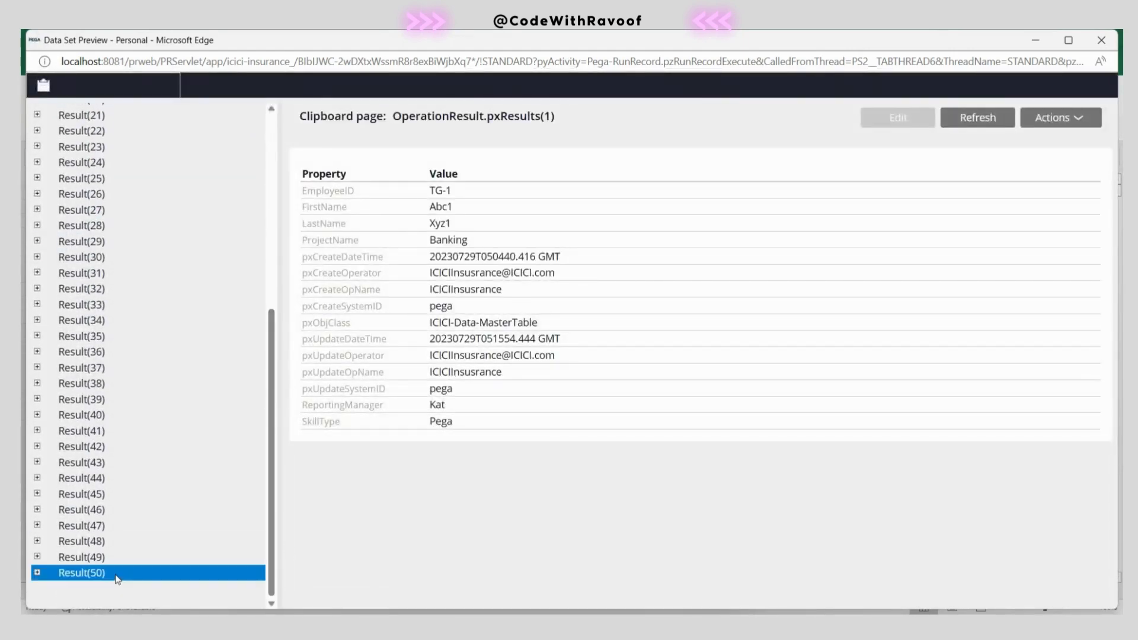
left_click_drag(467, 429, 424, 200)
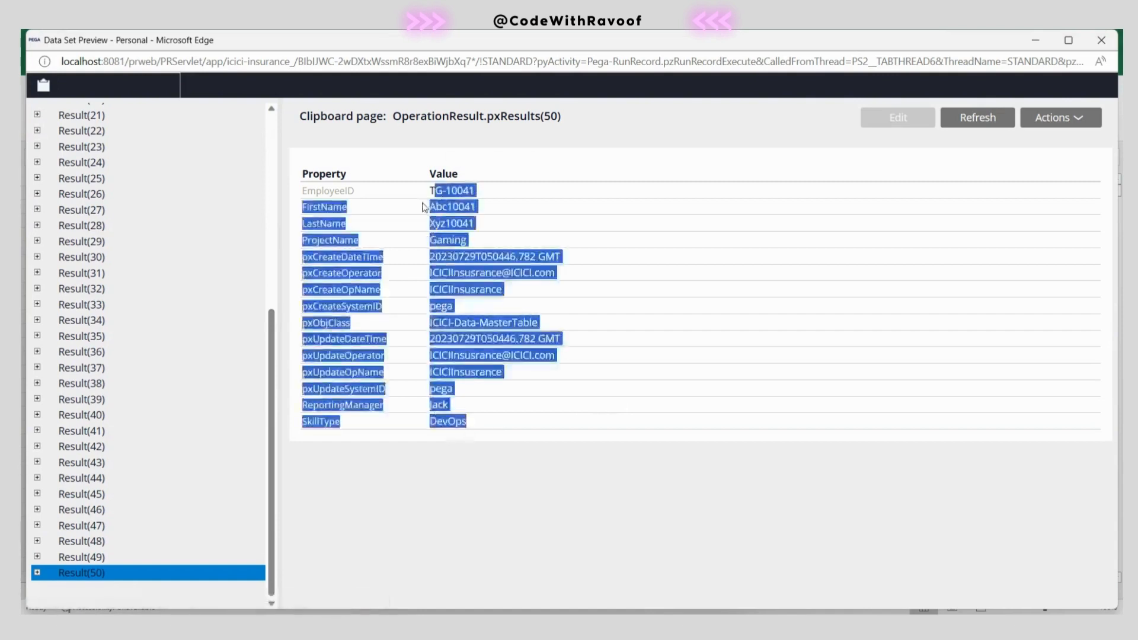
Examine the property values of records Result(1), Result(3), Result(7), Result(16) and Result(18) in the data set preview, and close the preview.
left_click(436, 522)
scroll(114, 423, "up", 5)
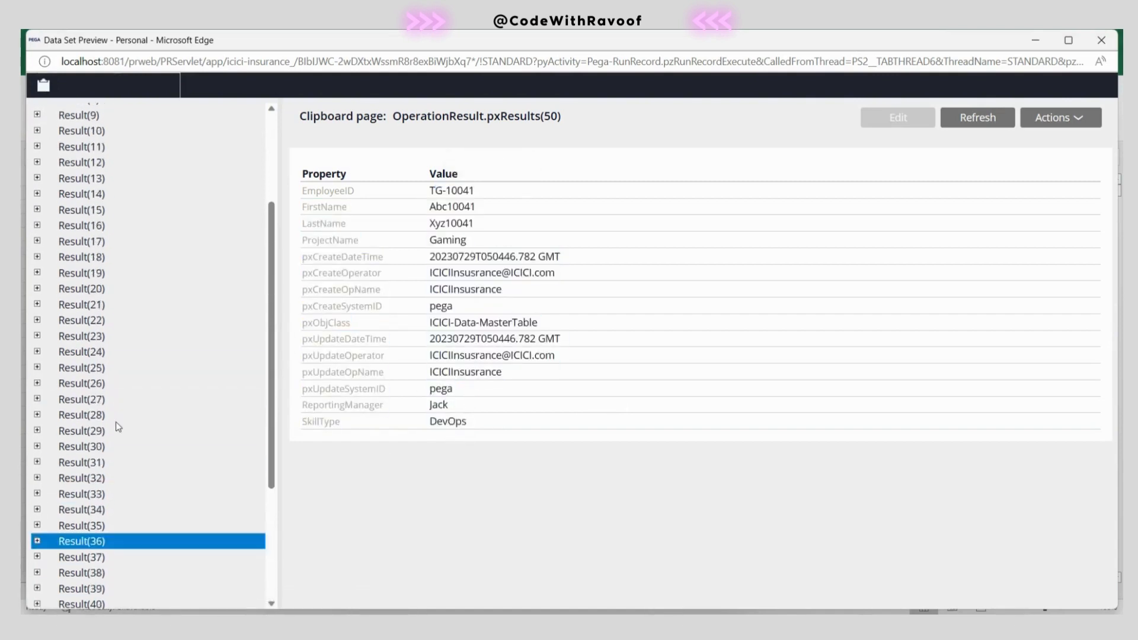
left_click(89, 142)
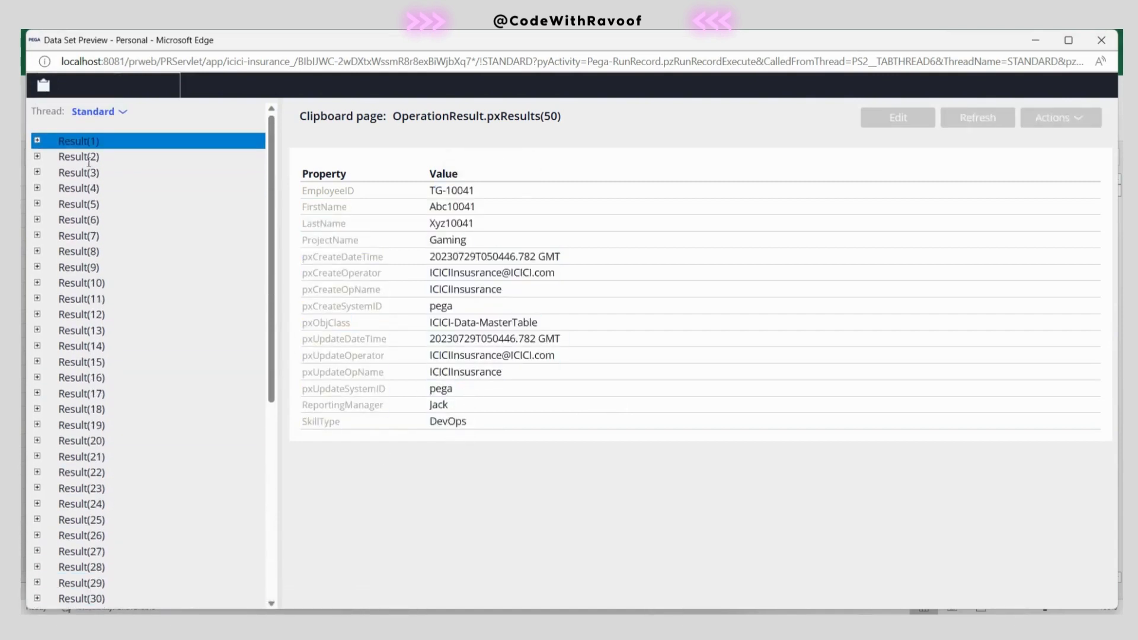
left_click(89, 172)
left_click(88, 235)
left_click(86, 377)
left_click(86, 410)
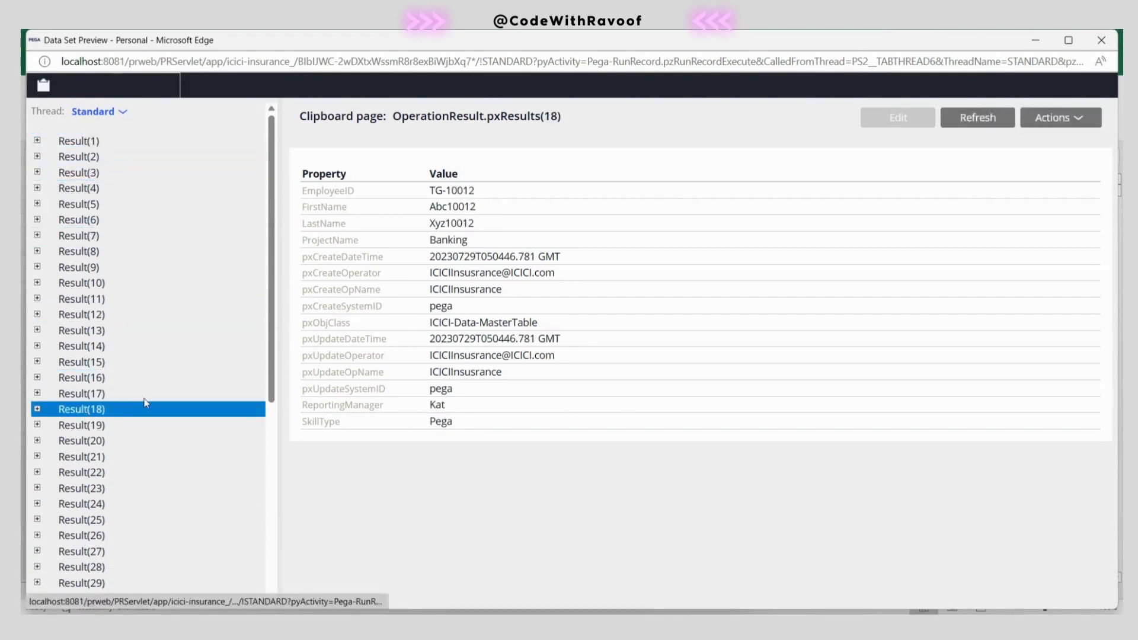
left_click(1101, 40)
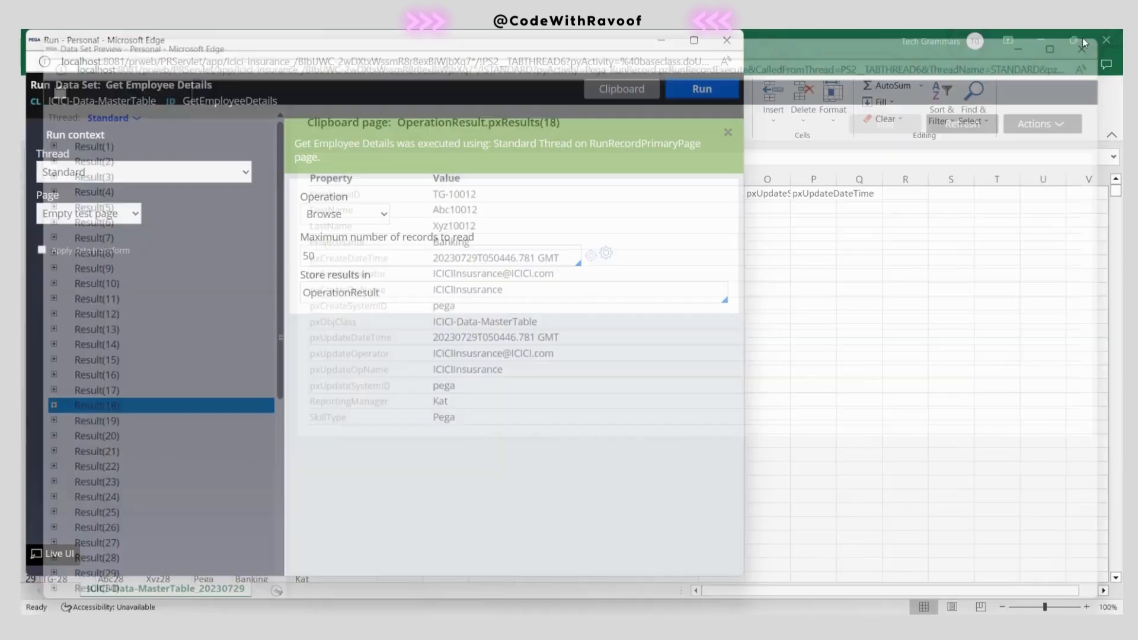
Check the key and value inputs of the Browse by keys operation, restore the Browse operation, and close the run window.
left_click(344, 214)
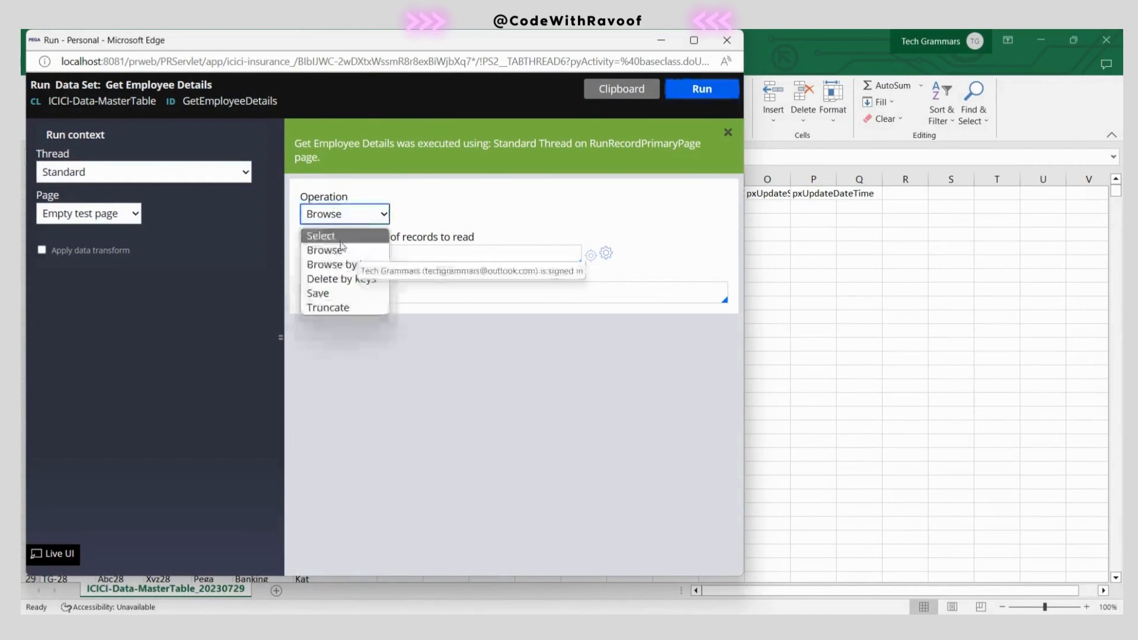
left_click(352, 269)
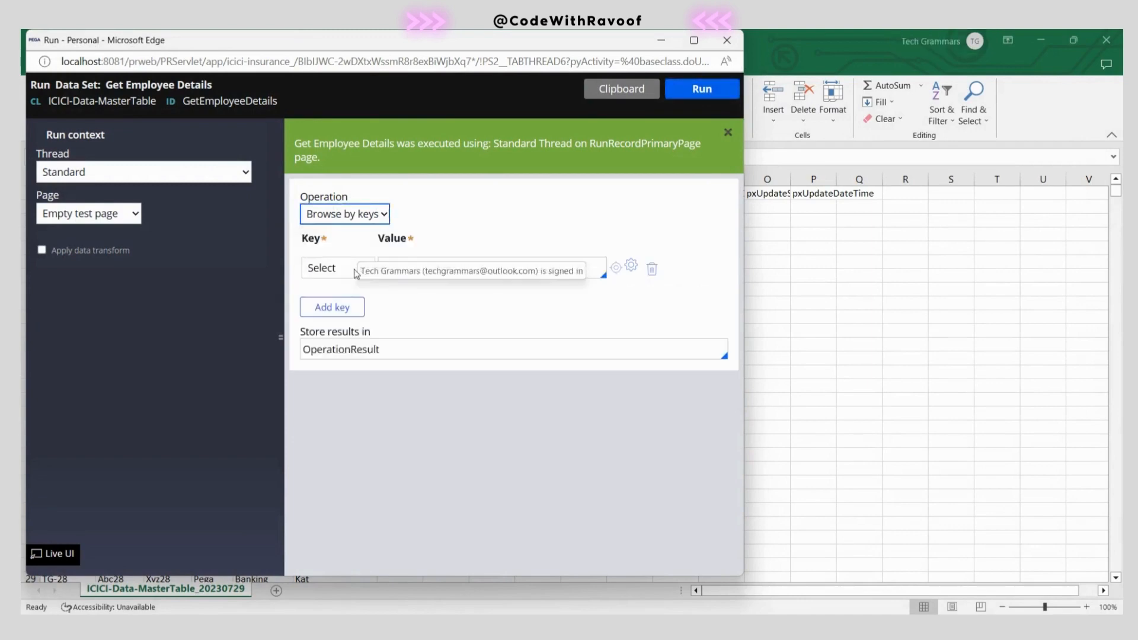
left_click(424, 267)
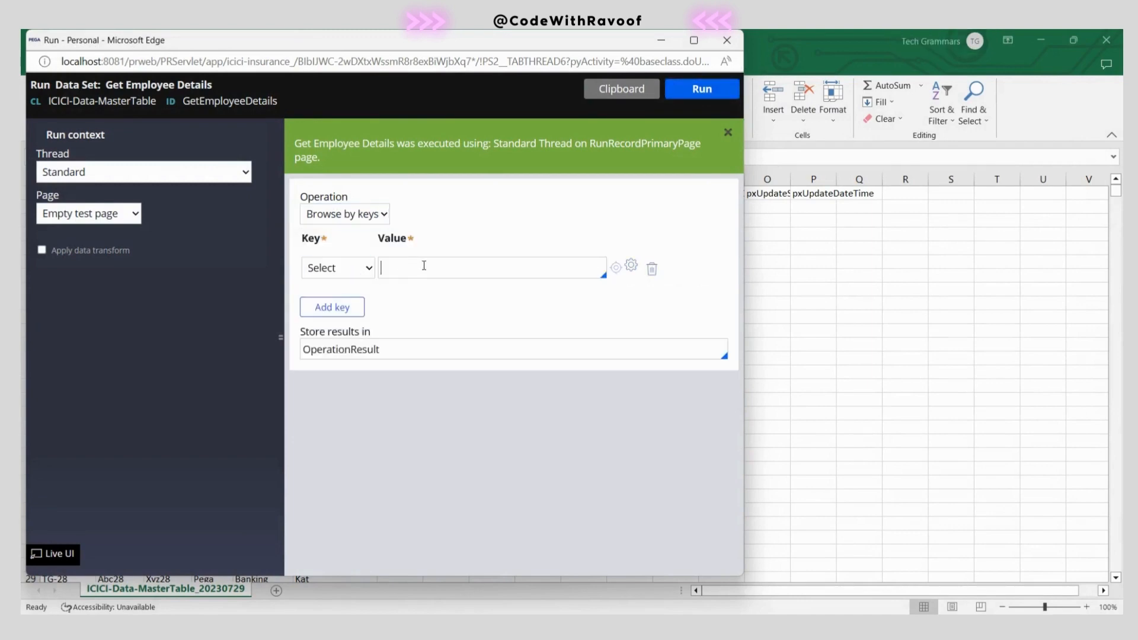
left_click(344, 214)
left_click(344, 250)
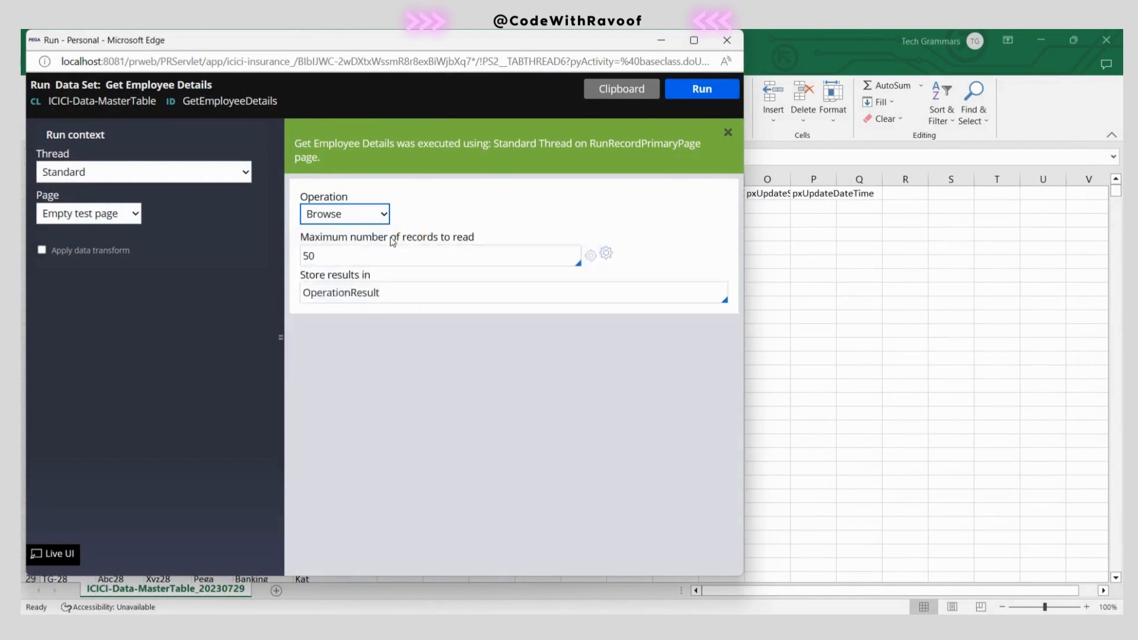
left_click(727, 42)
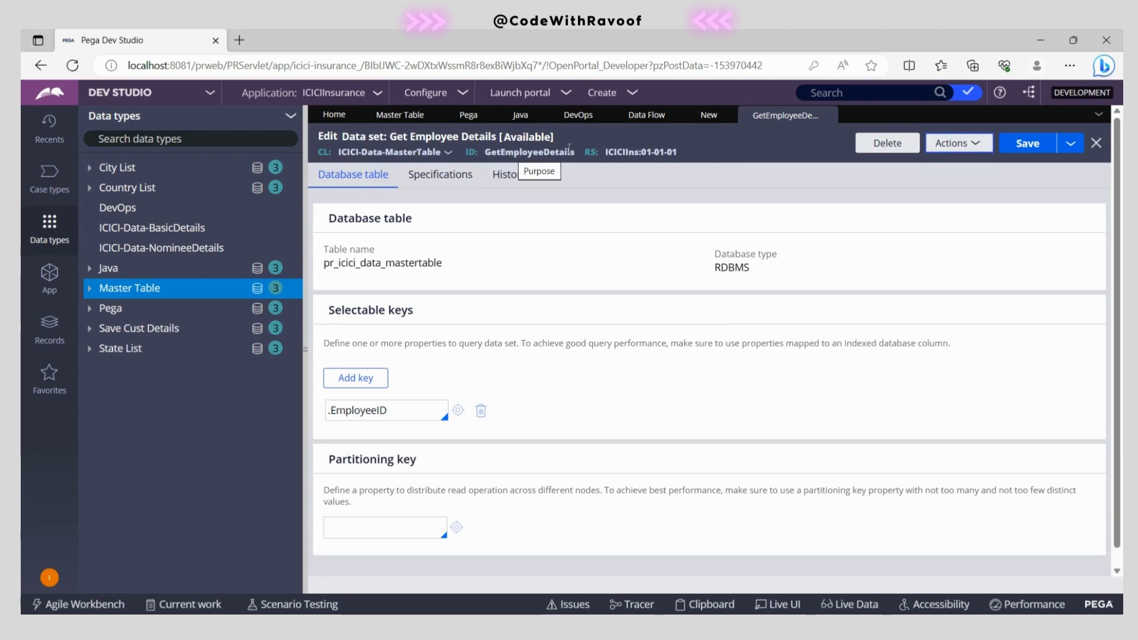
Set the source of Master Data Flow to the GetEmployeeDetails data set and save the data flow.
left_click(708, 116)
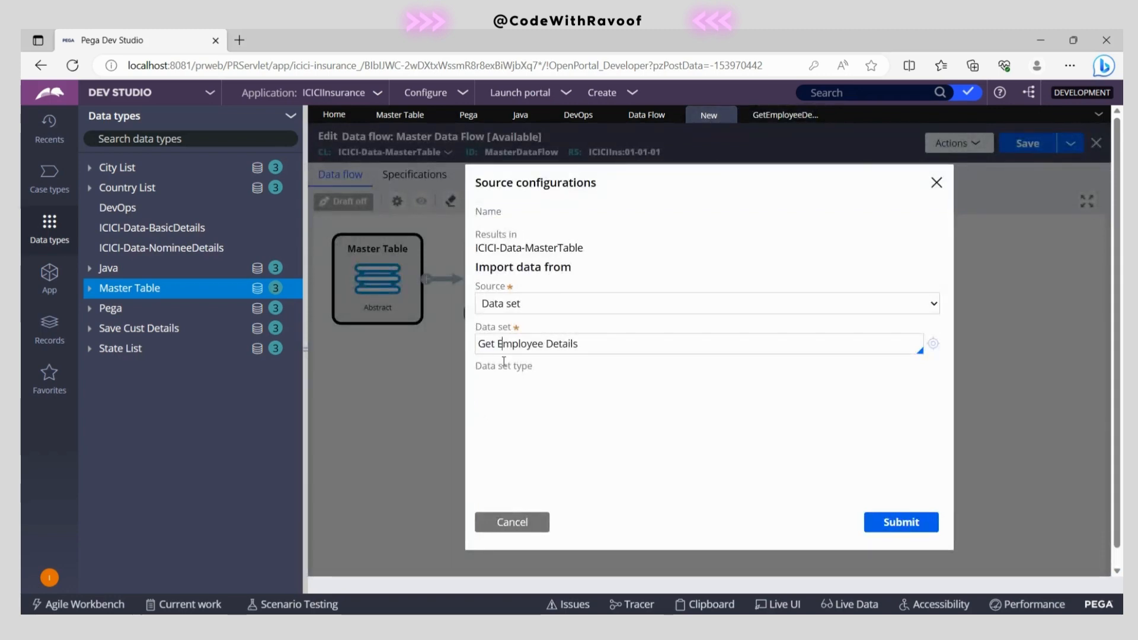
key("BackSpace")
left_click(545, 345)
key("BackSpace")
left_click(545, 372)
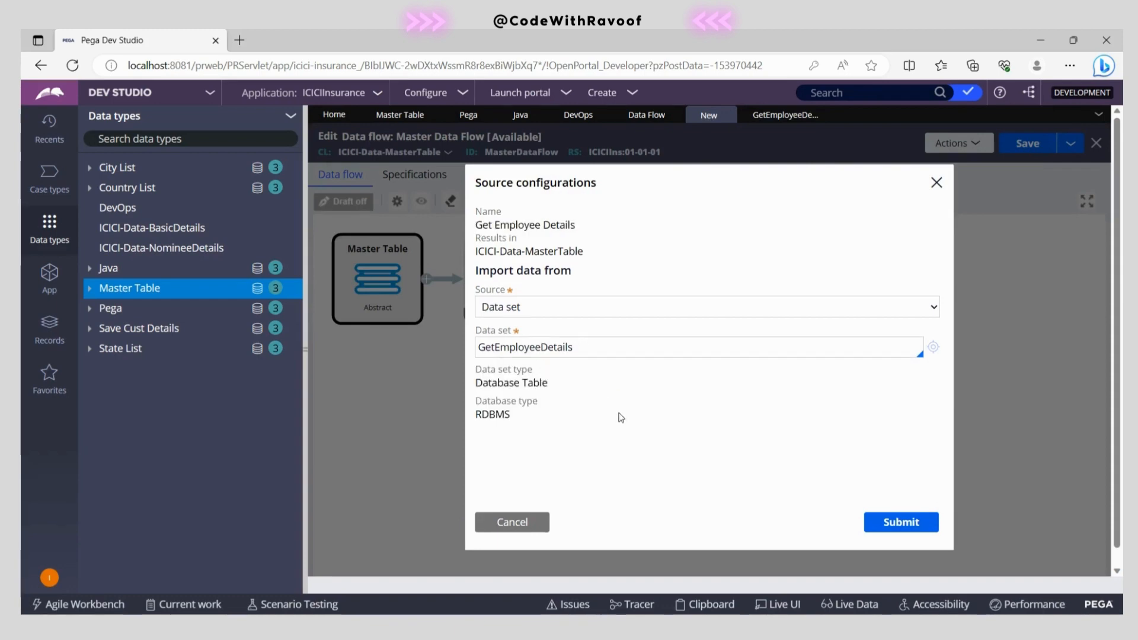
left_click(901, 523)
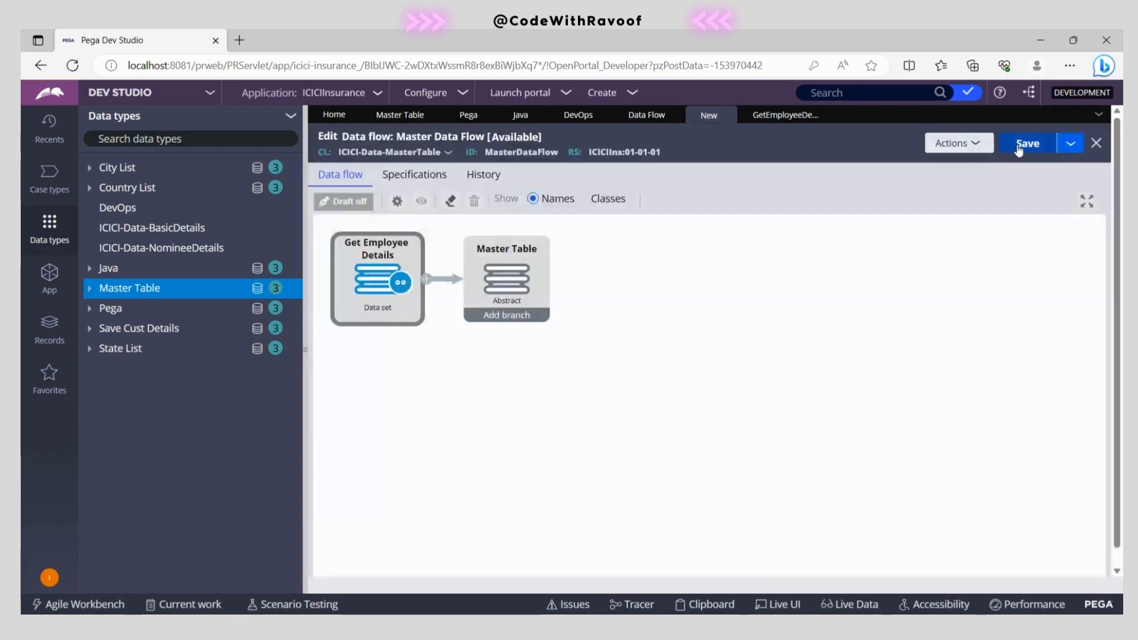
left_click(1025, 144)
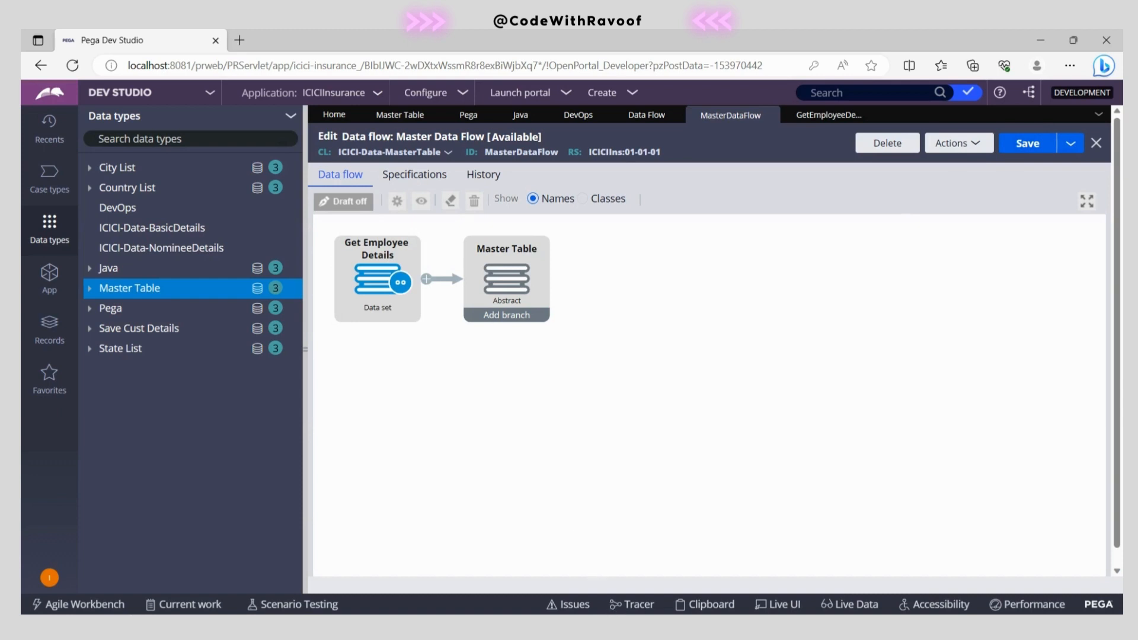
left_click(635, 627)
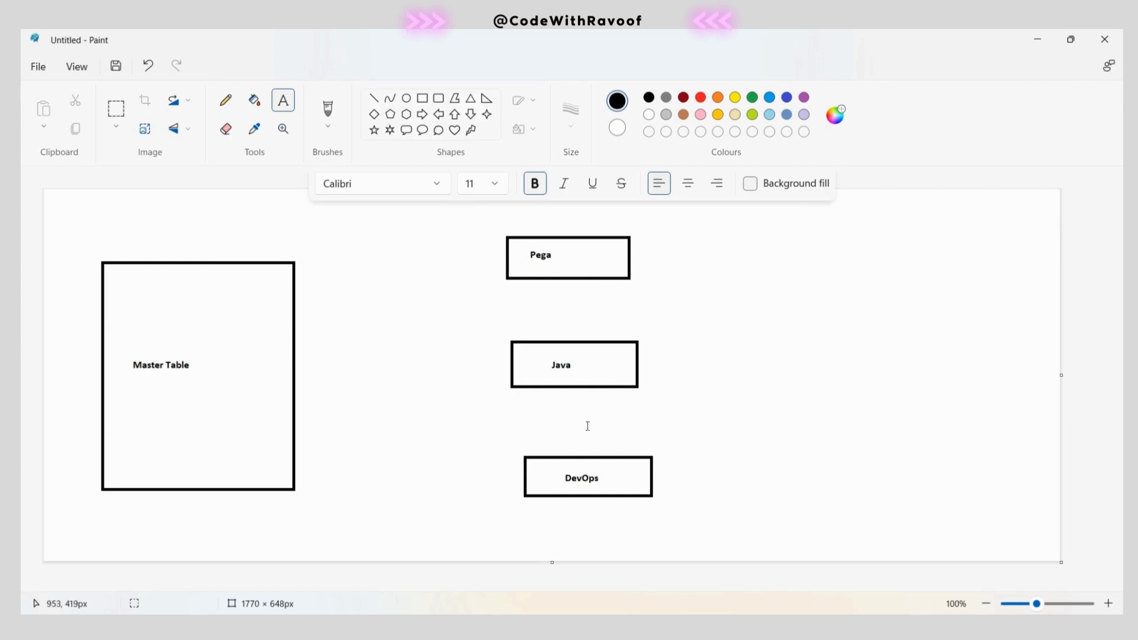
left_click(539, 627)
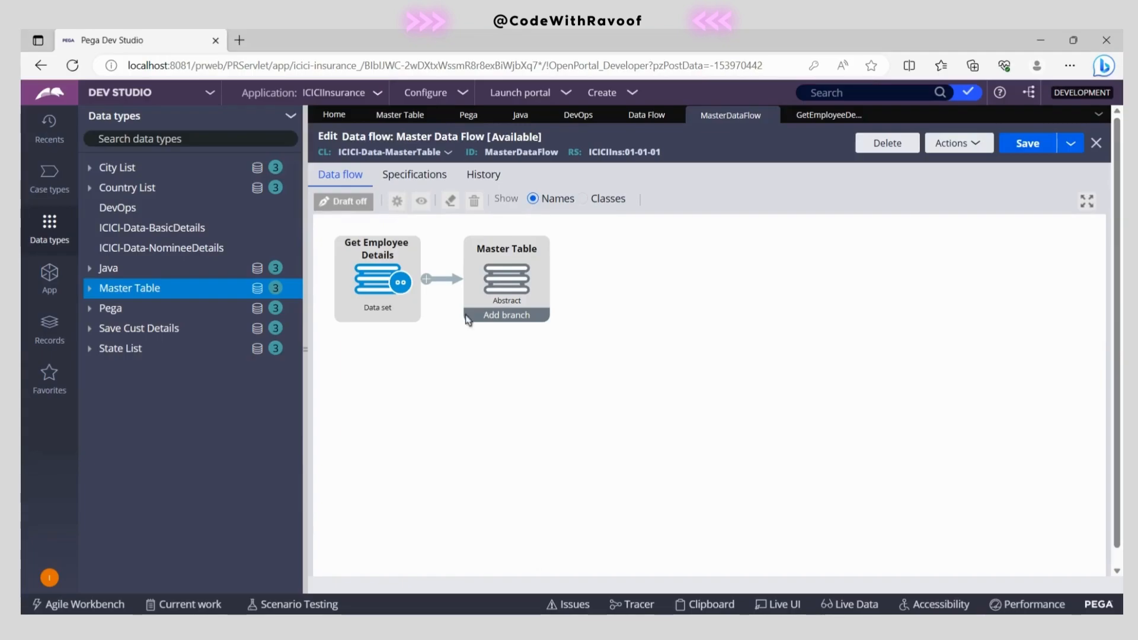
left_click(426, 279)
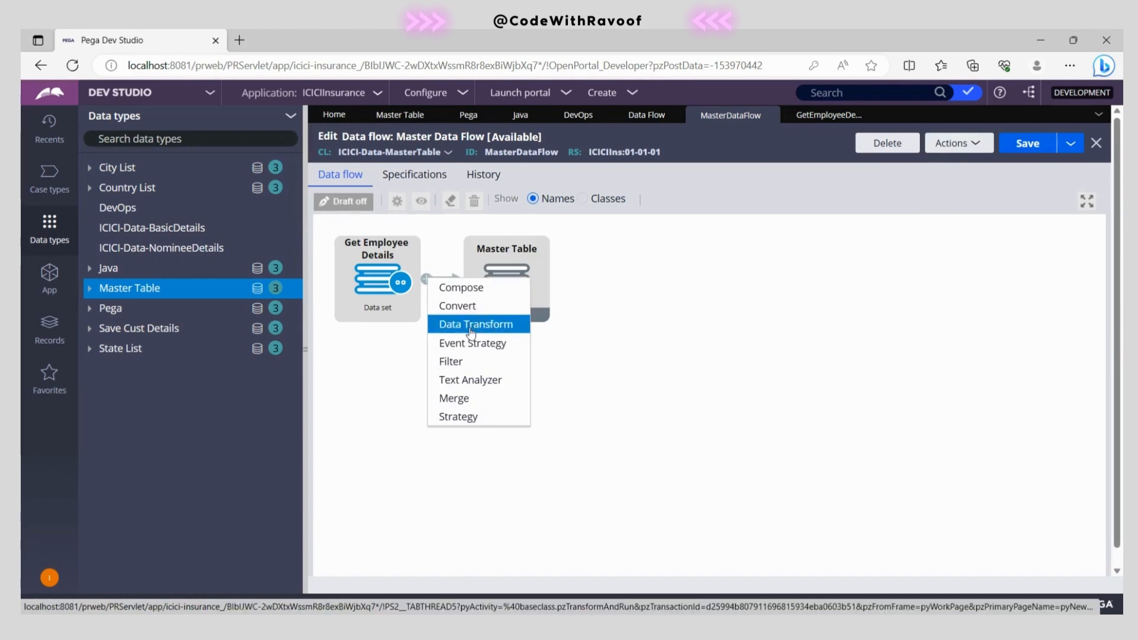
left_click(456, 362)
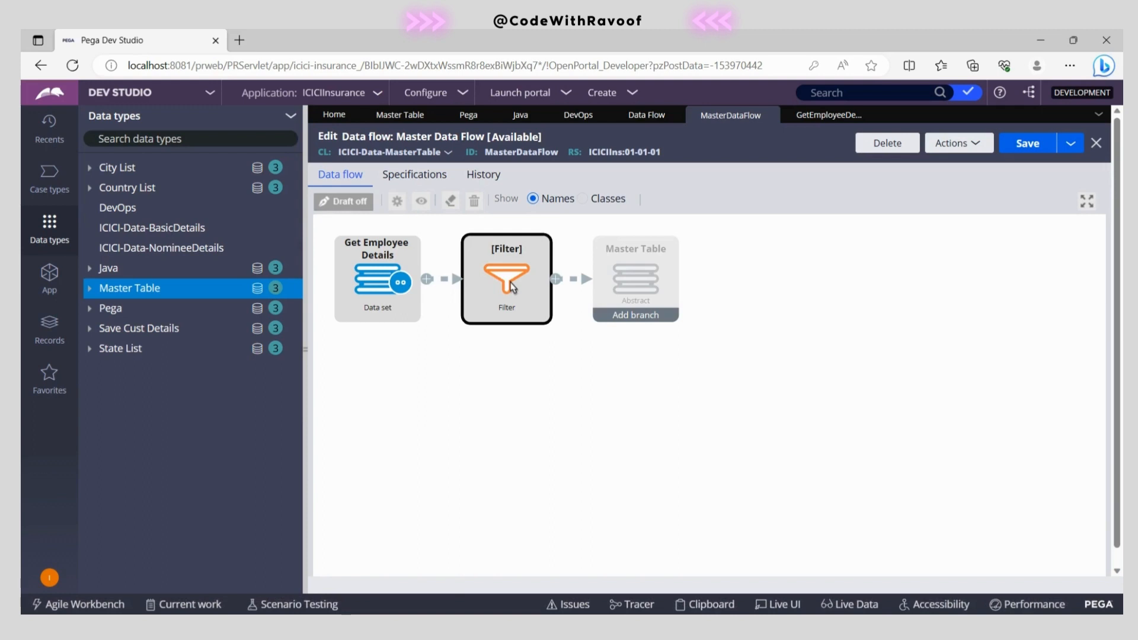
left_click(511, 287)
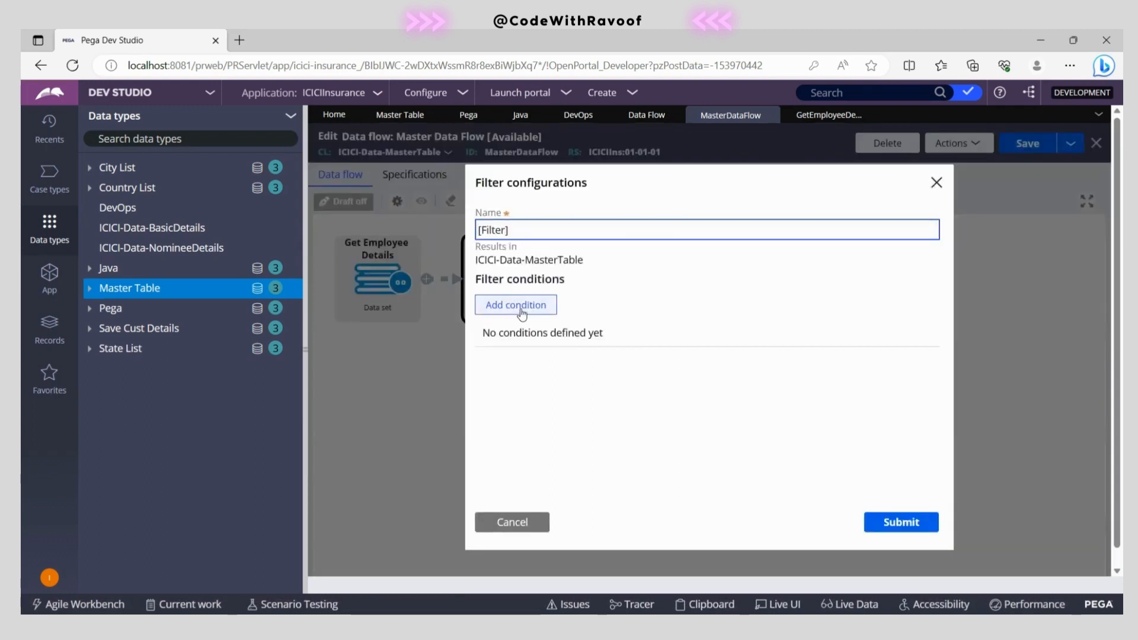
left_click(522, 312)
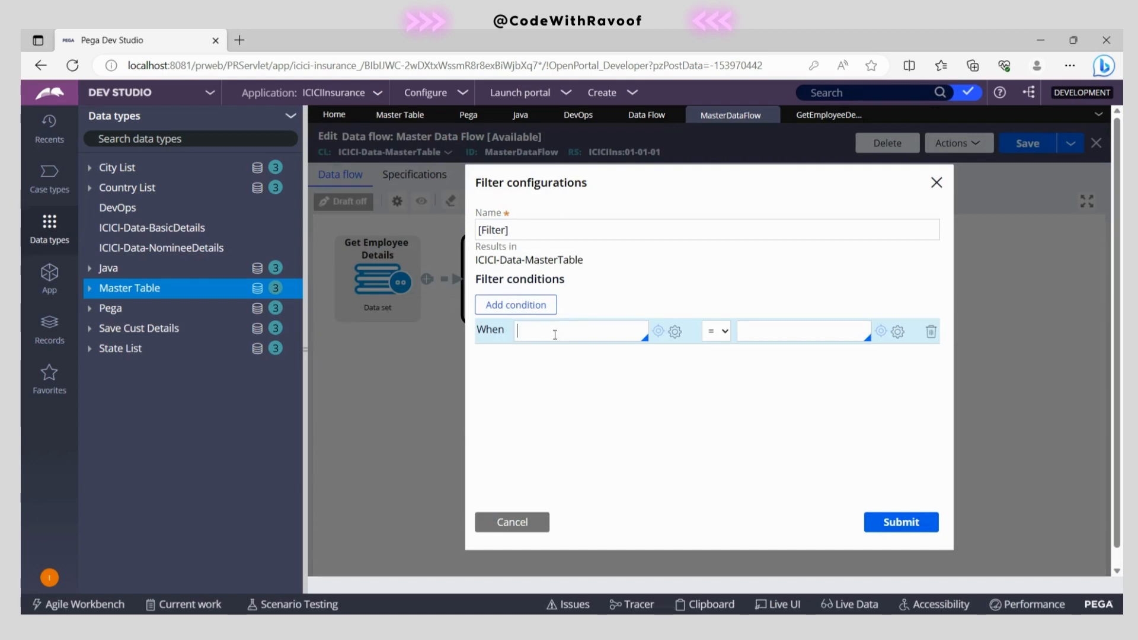
left_click(512, 523)
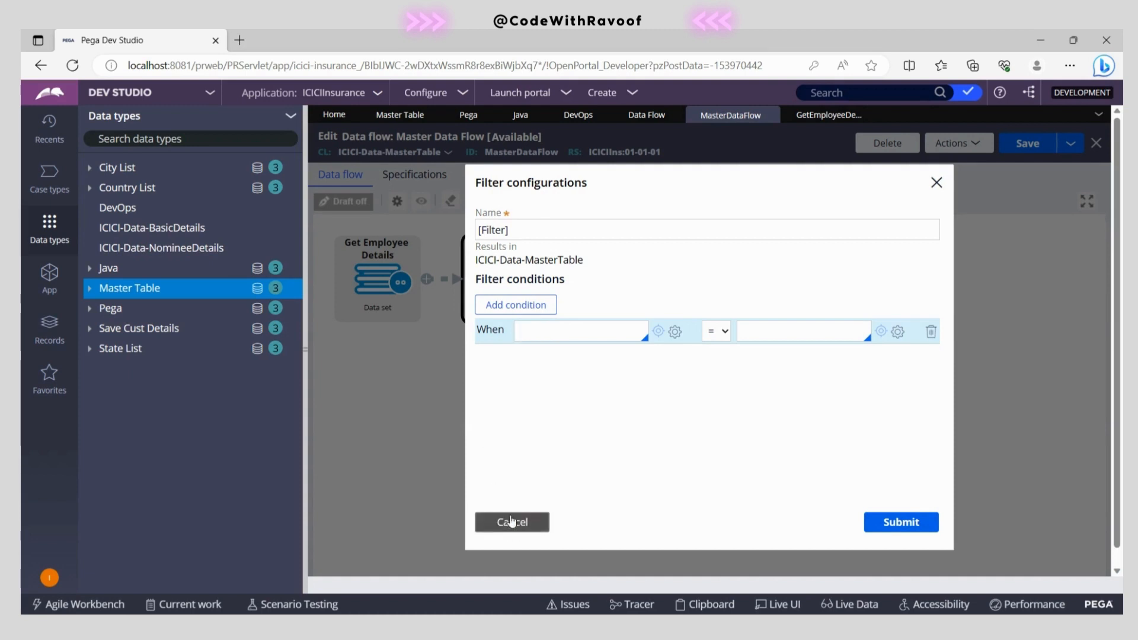
left_click(494, 280)
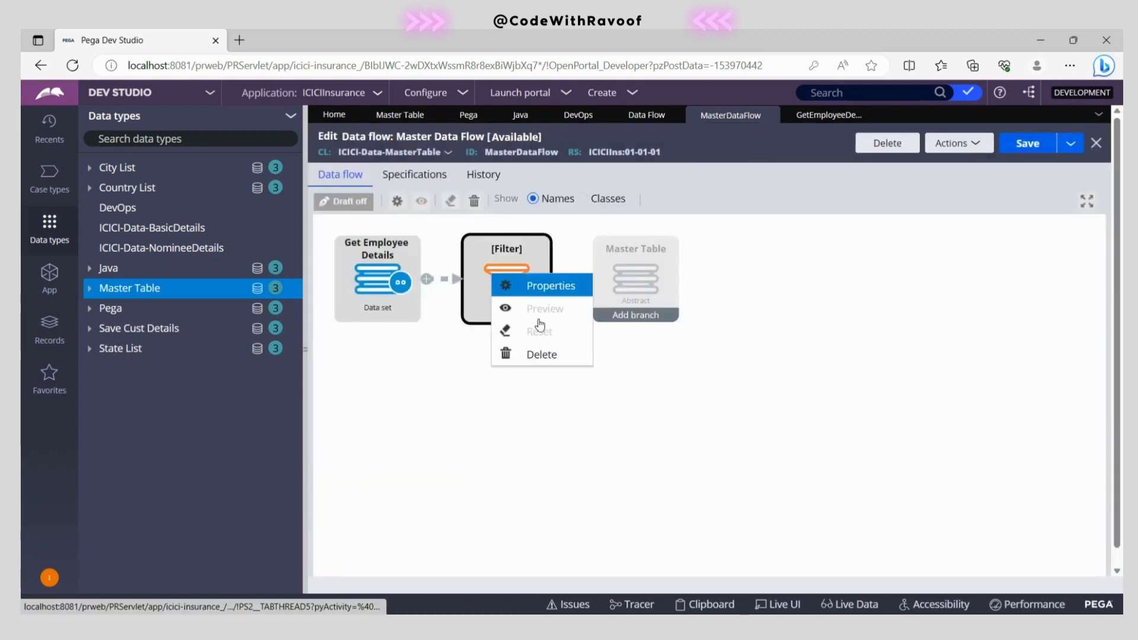
left_click(526, 356)
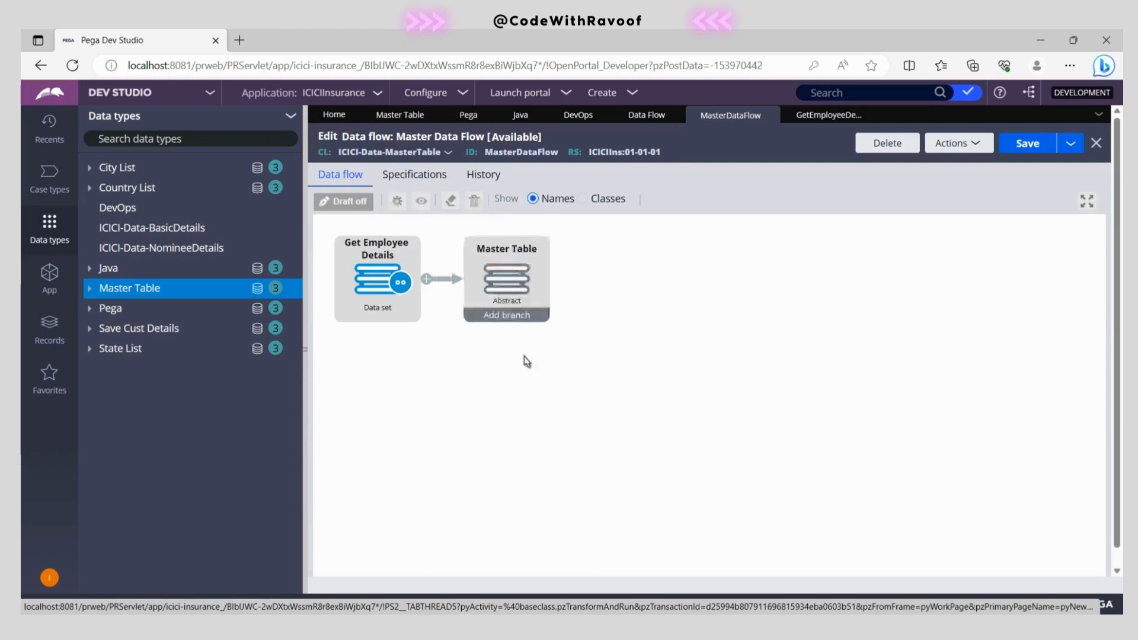
Add two more destination branches to Master Data Flow beneath the Master Table destination.
left_click(511, 317)
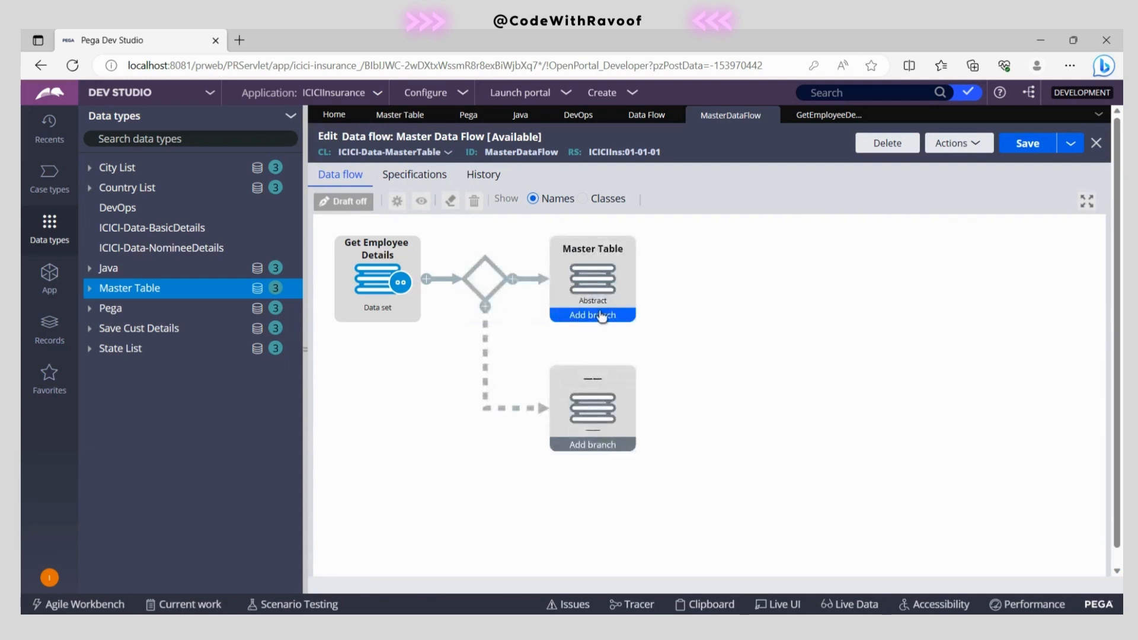
left_click(602, 447)
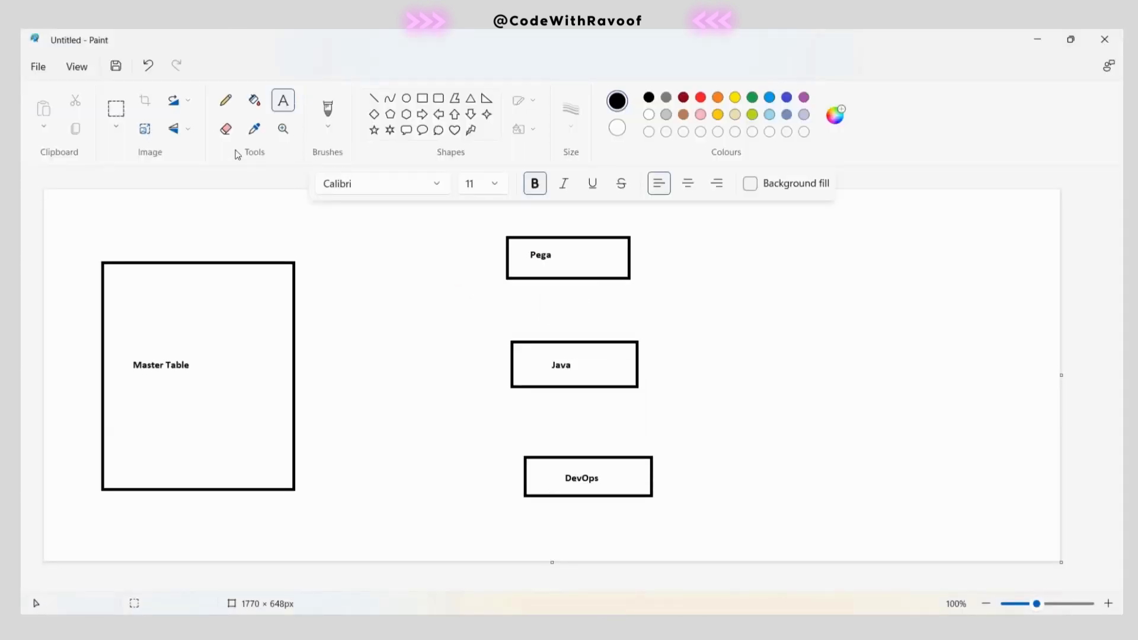
In the Paint diagram, draw freehand check marks with the pencil beside the Pega, Java and DevOps boxes.
left_click(225, 99)
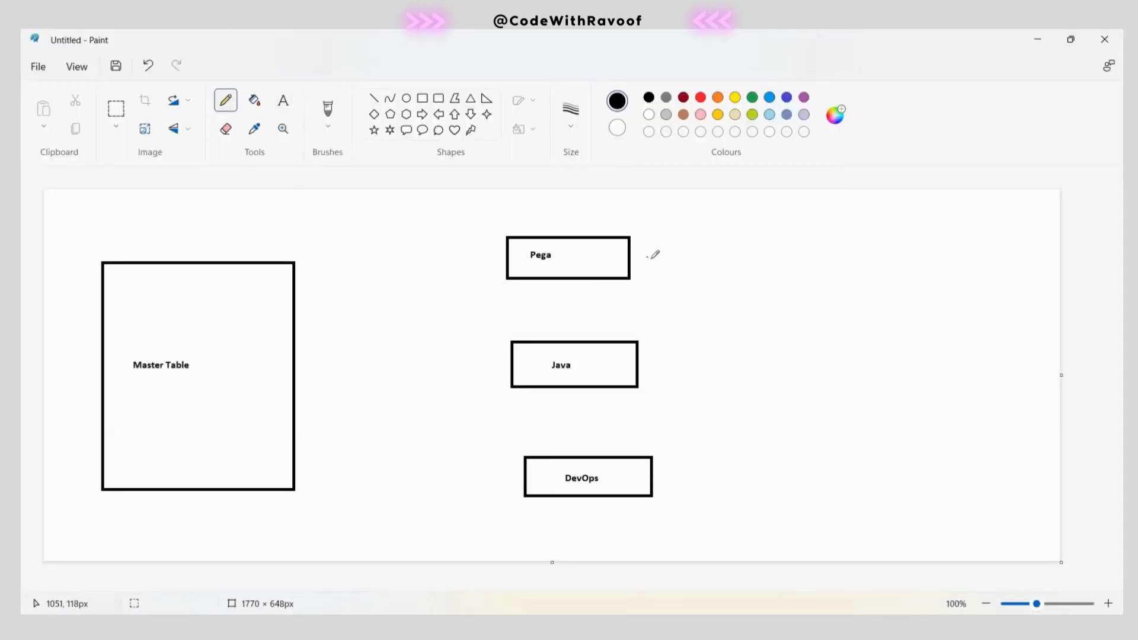
left_click_drag(648, 256, 708, 234)
left_click_drag(662, 364, 788, 314)
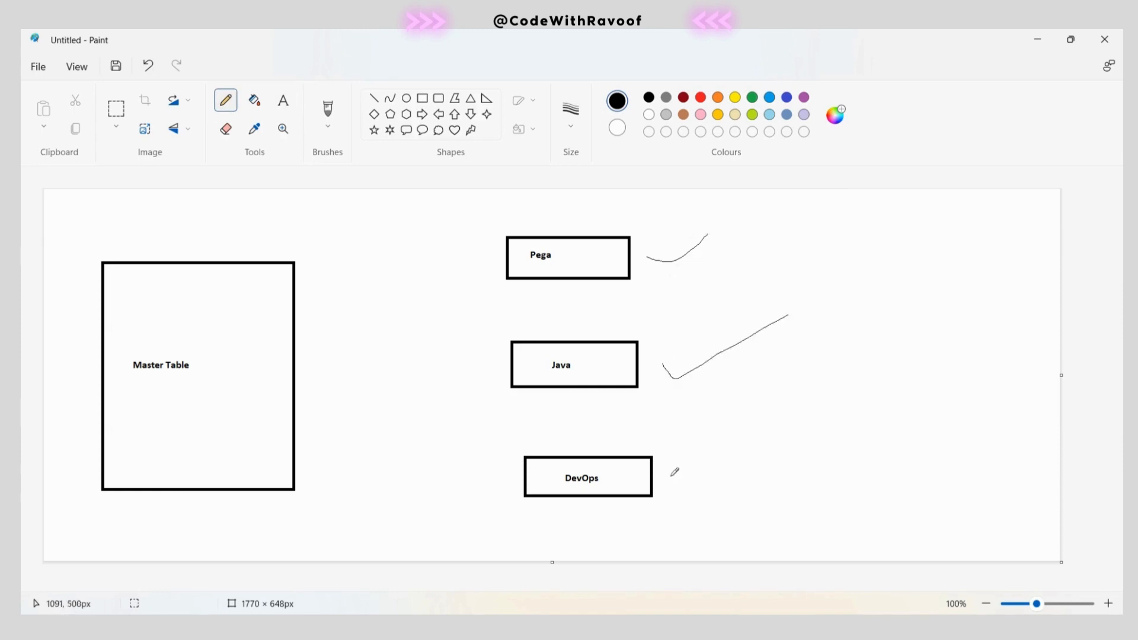
left_click_drag(672, 476, 743, 450)
Handwrite "Skill type" between the Master Table box and the three target boxes, and draw a loop around it.
mouse_move(337, 228)
left_mouse_down()
mouse_move(343, 261)
mouse_move(358, 268)
left_mouse_up()
mouse_move(376, 224)
left_mouse_down()
mouse_move(357, 264)
mouse_move(383, 272)
left_mouse_up()
left_click_drag(390, 230, 418, 254)
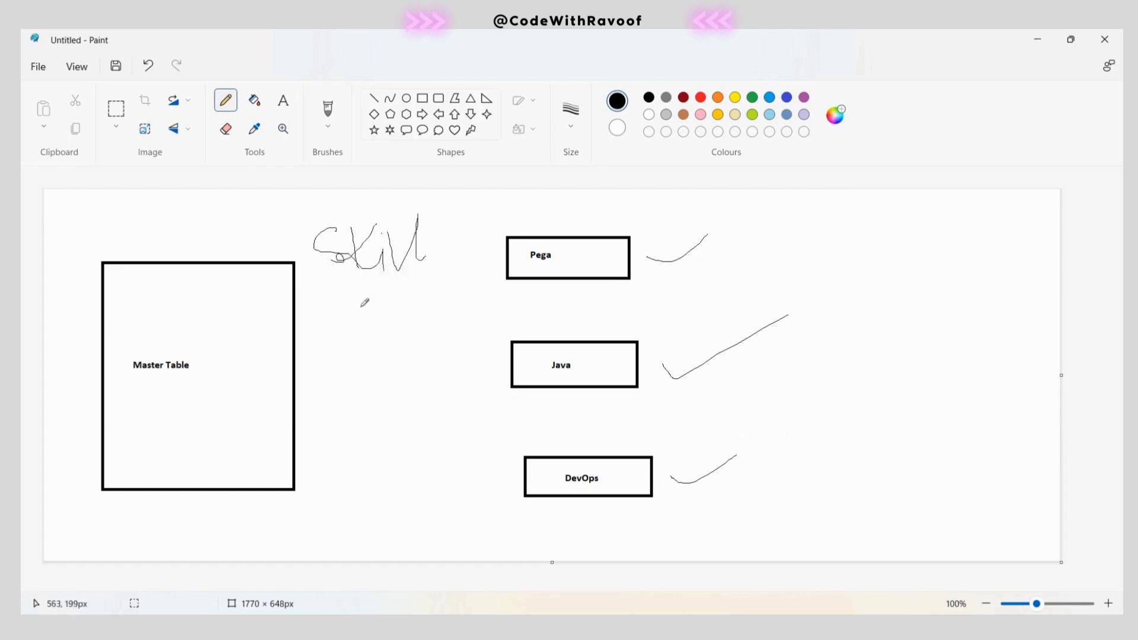
mouse_move(360, 300)
left_mouse_down()
mouse_move(394, 373)
mouse_move(427, 327)
mouse_move(467, 335)
mouse_move(385, 305)
mouse_move(449, 319)
left_mouse_up()
mouse_move(386, 206)
left_mouse_down()
mouse_move(346, 207)
mouse_move(312, 304)
mouse_move(402, 392)
mouse_move(468, 306)
mouse_move(429, 208)
mouse_move(388, 206)
left_mouse_up()
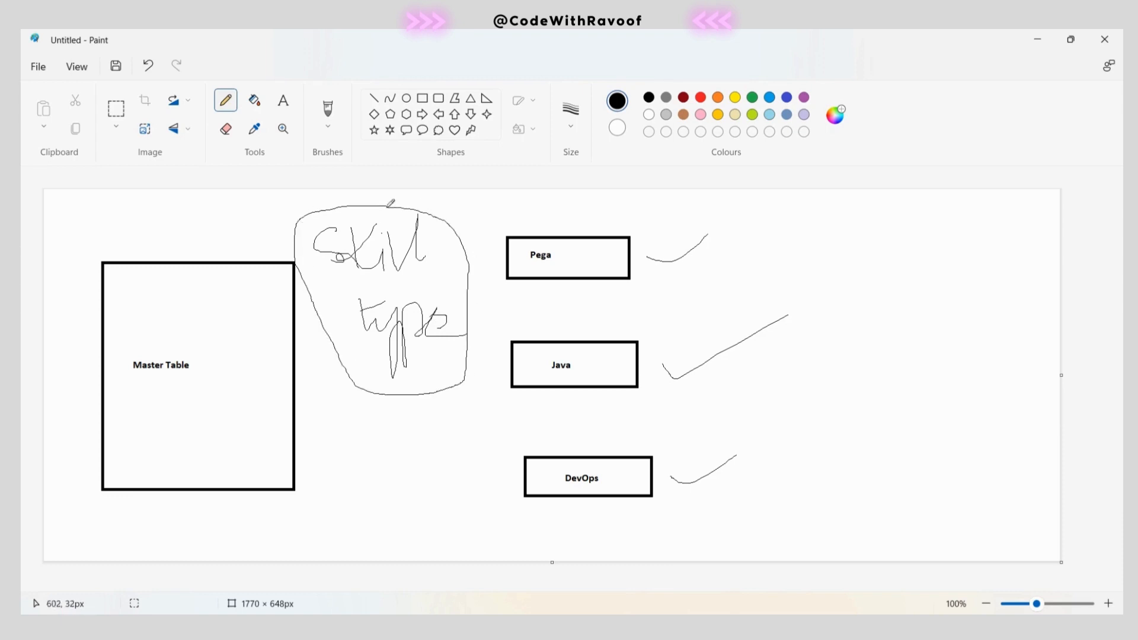
Switch back to Pega Dev Studio and add a Filter component to each of the three branches of Master Data Flow.
left_click(540, 628)
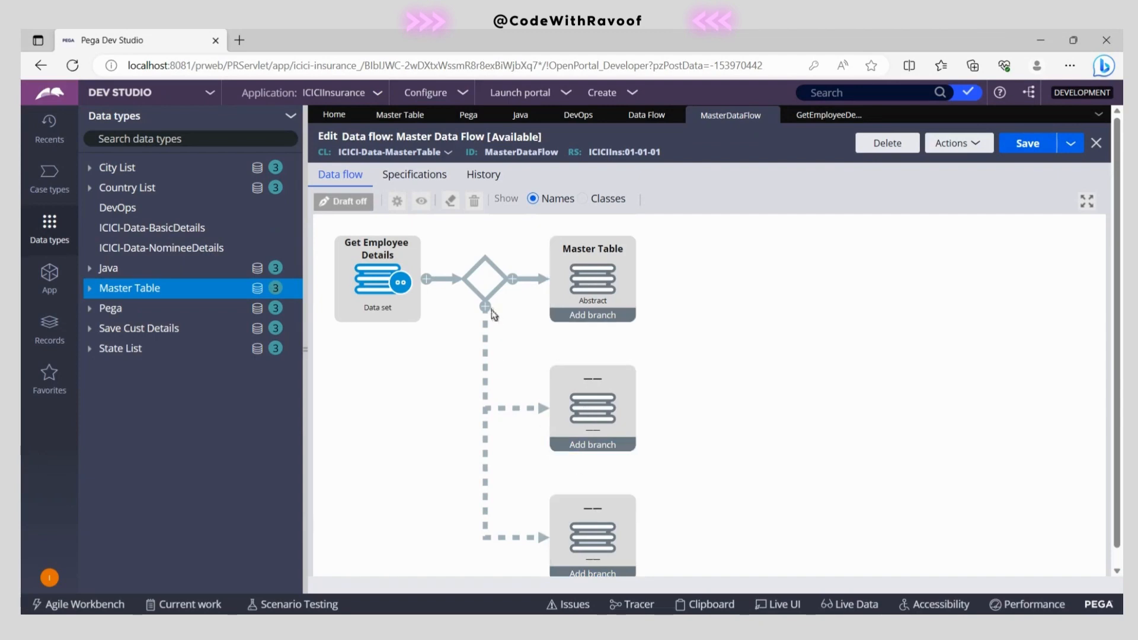
left_click(513, 279)
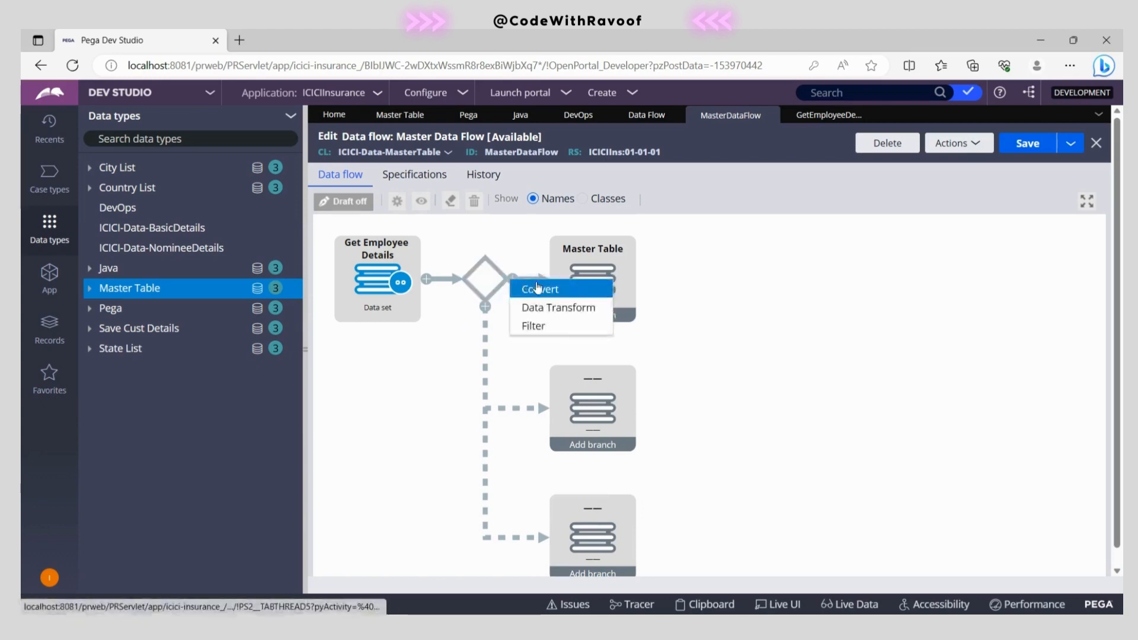
left_click(539, 326)
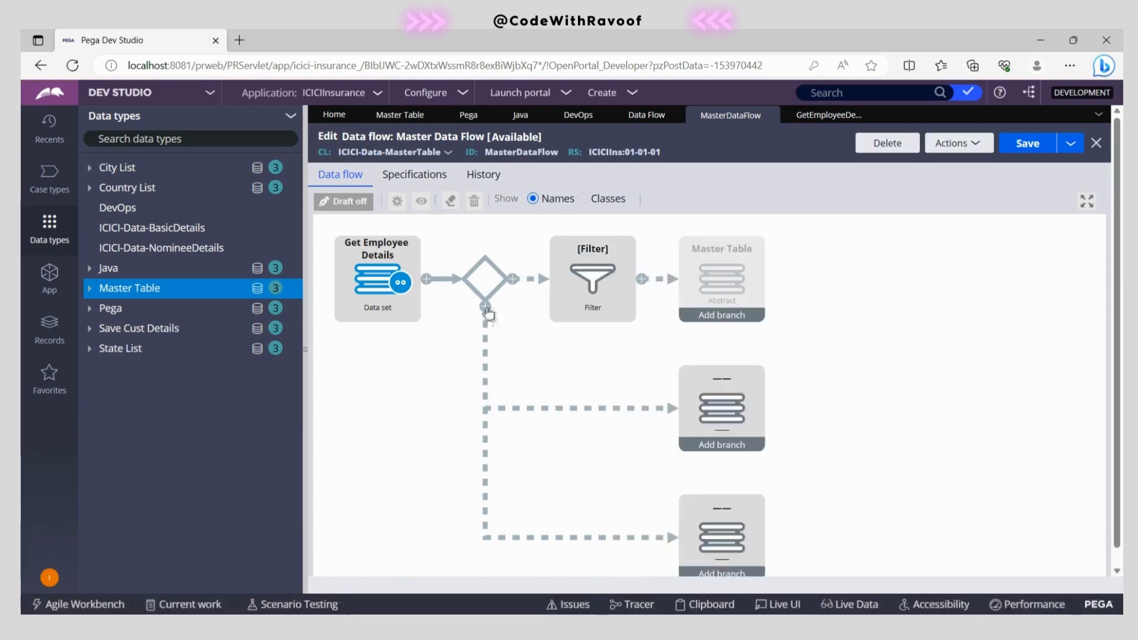
left_click(485, 306)
left_click(507, 356)
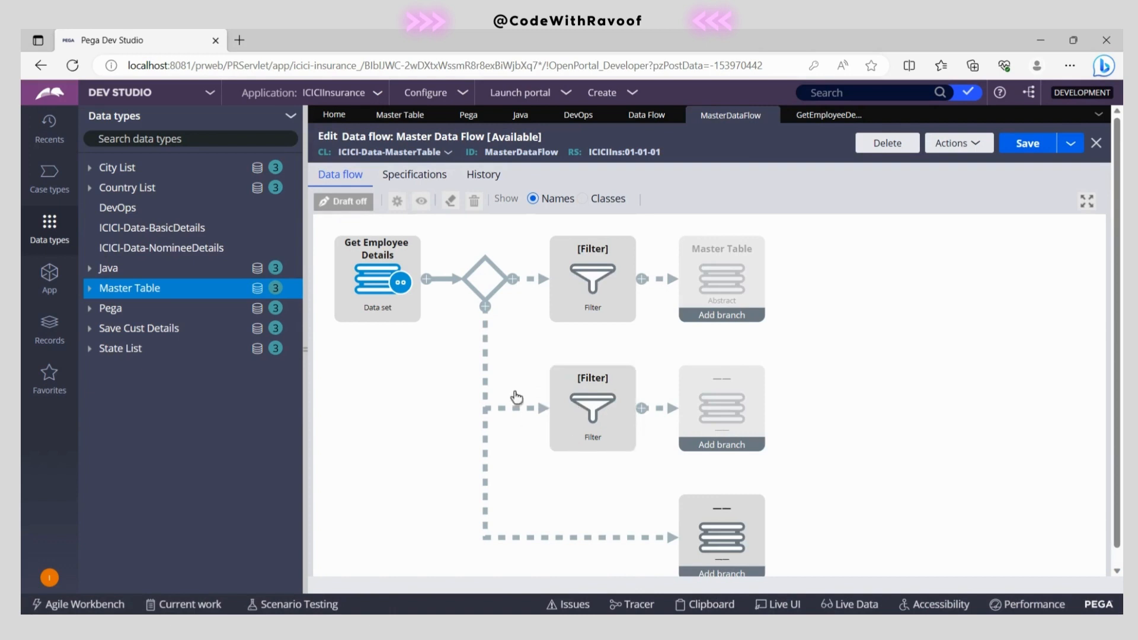
left_click(485, 306)
left_click(513, 356)
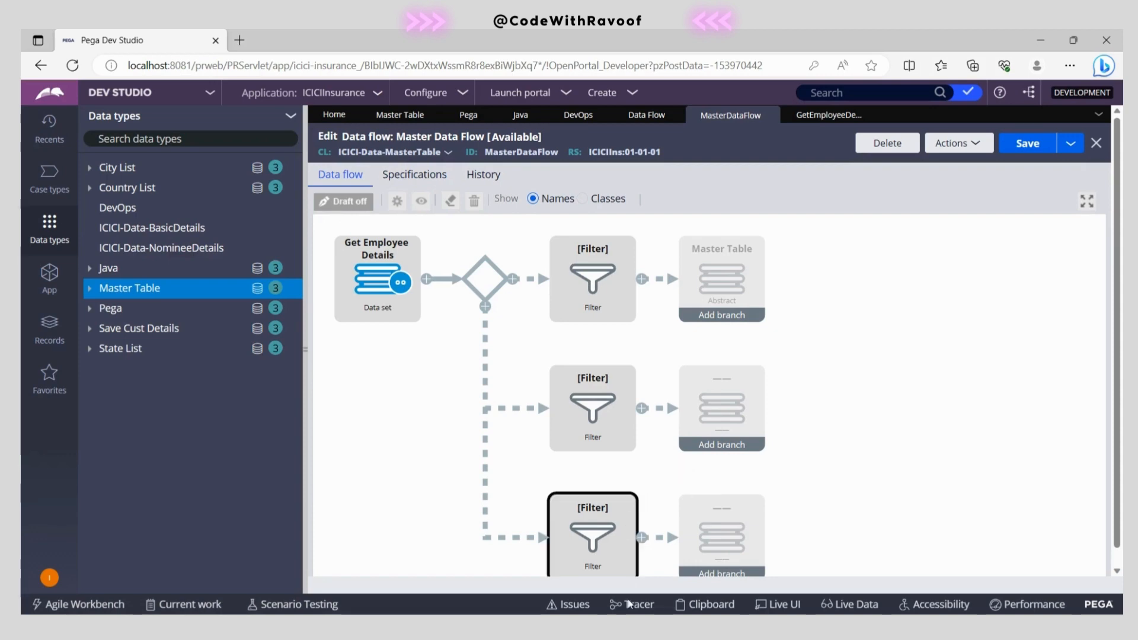
key("alt+Tab")
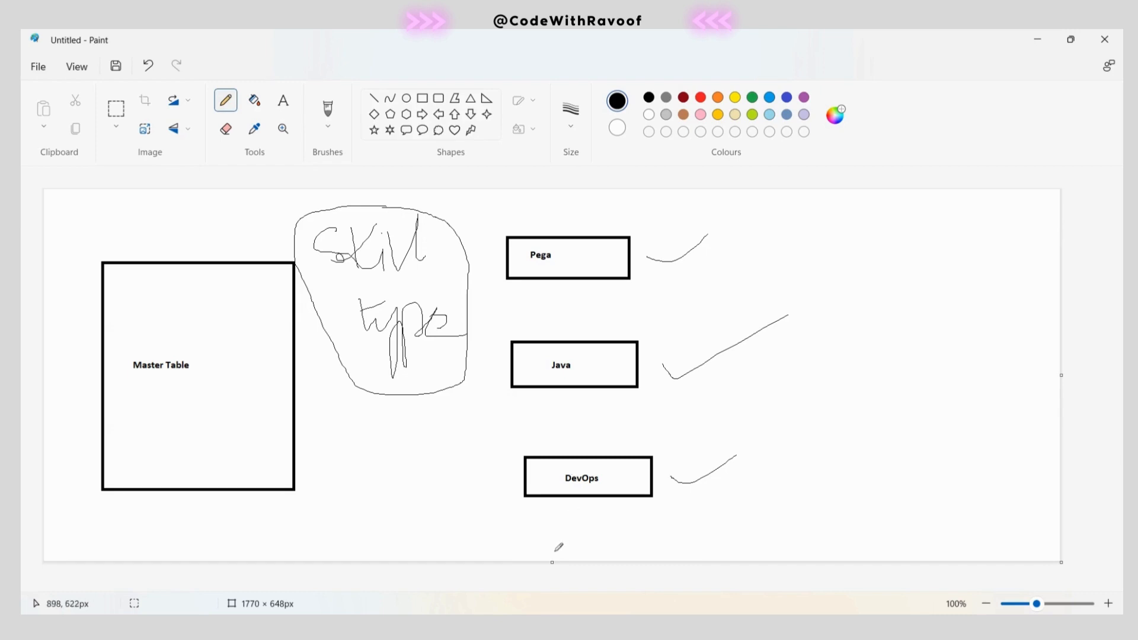
left_click(537, 625)
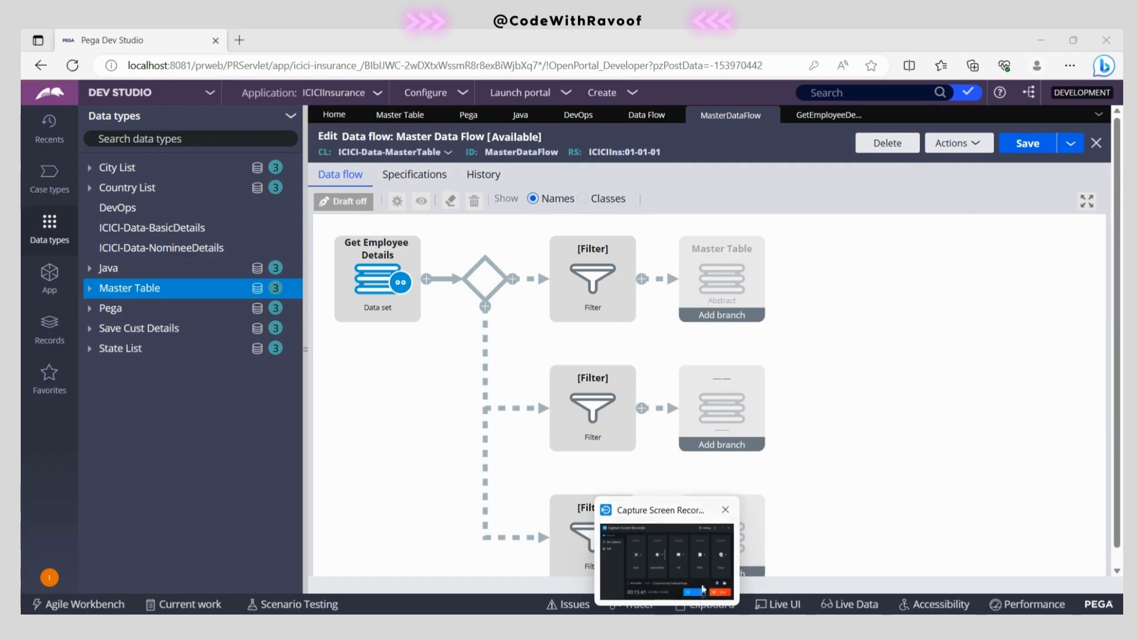
left_click(662, 550)
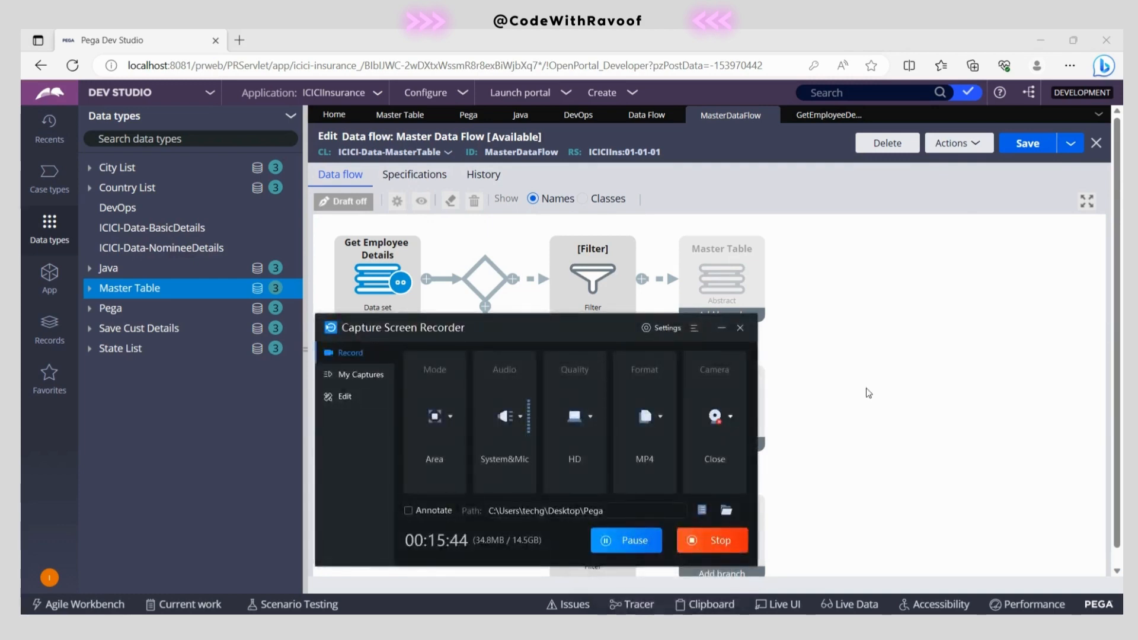
left_click(896, 415)
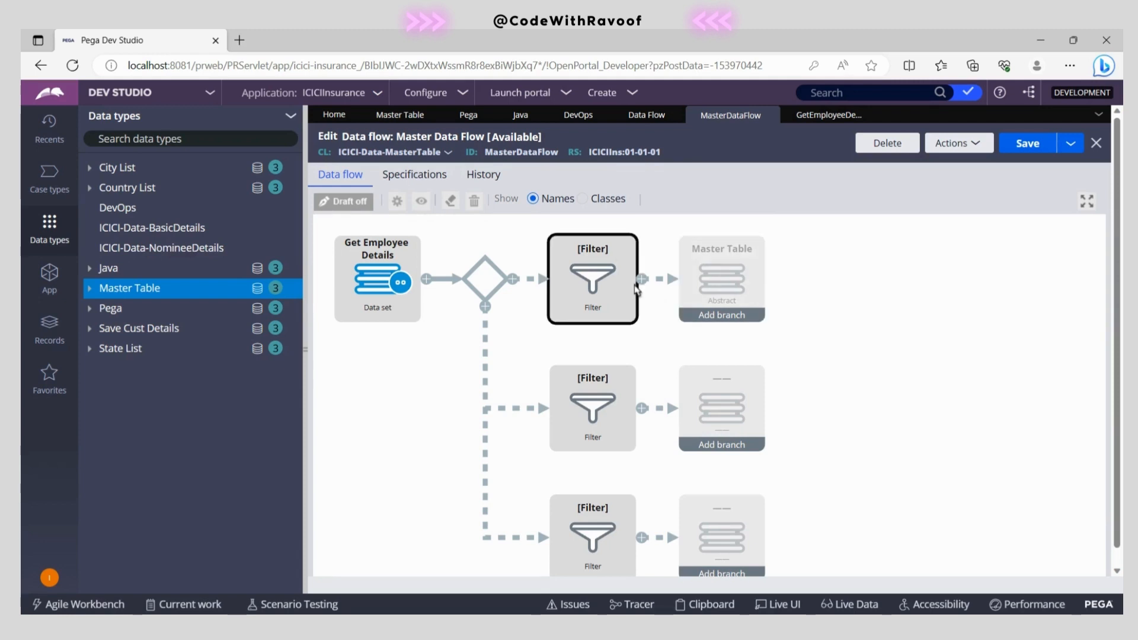
Add a Convert component between the first branch's Filter and its Master Table destination.
left_click(643, 278)
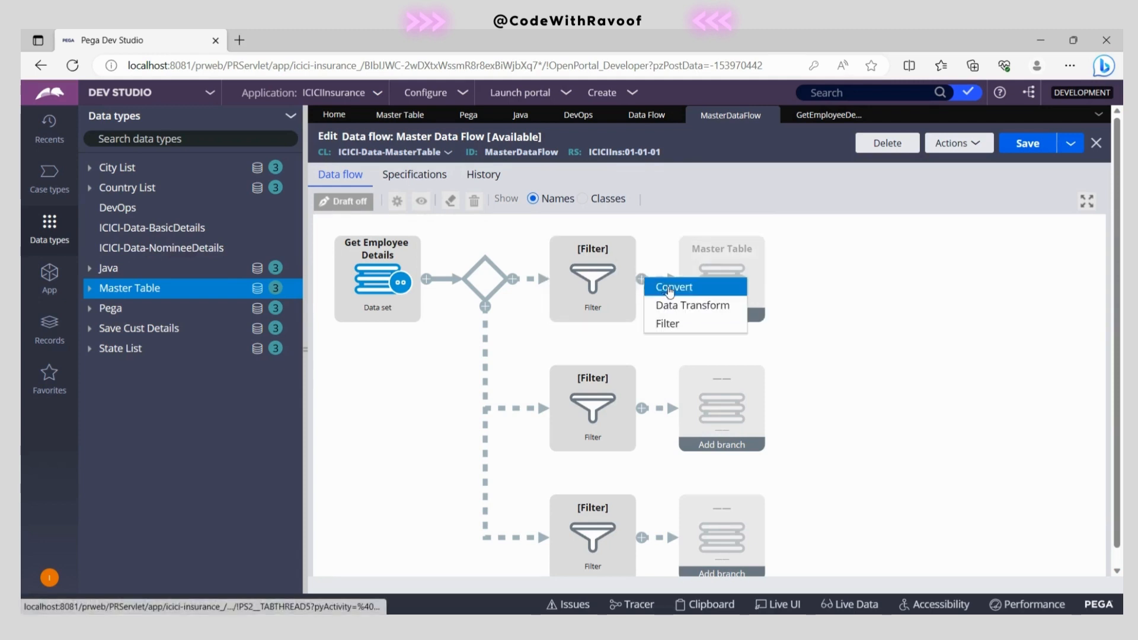
left_click(671, 290)
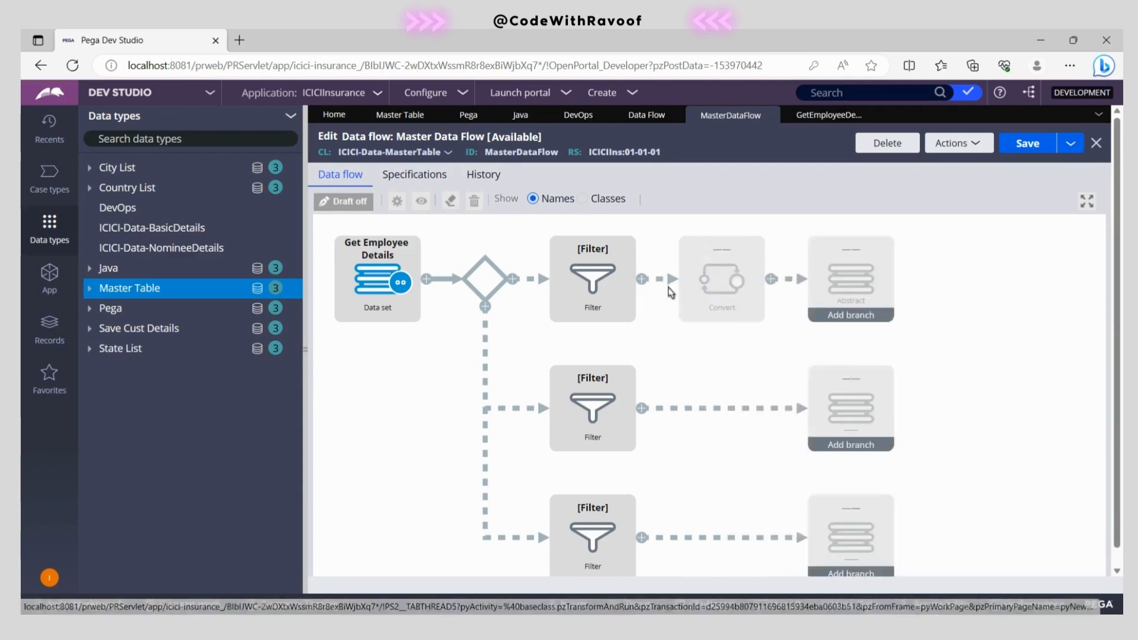
double_click(732, 287)
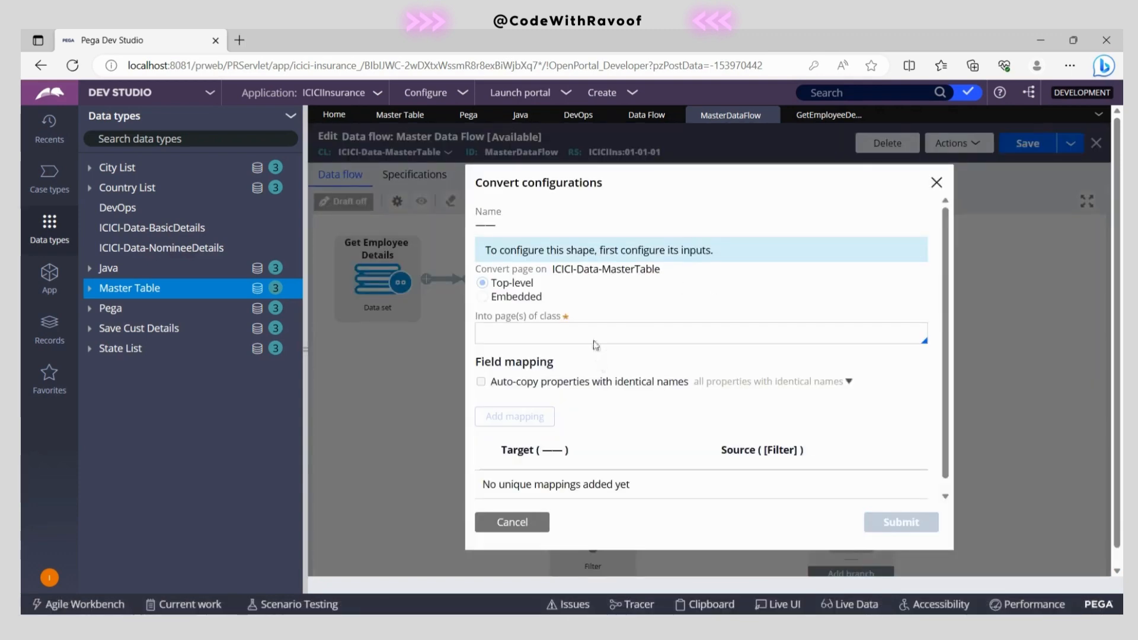
left_click(512, 523)
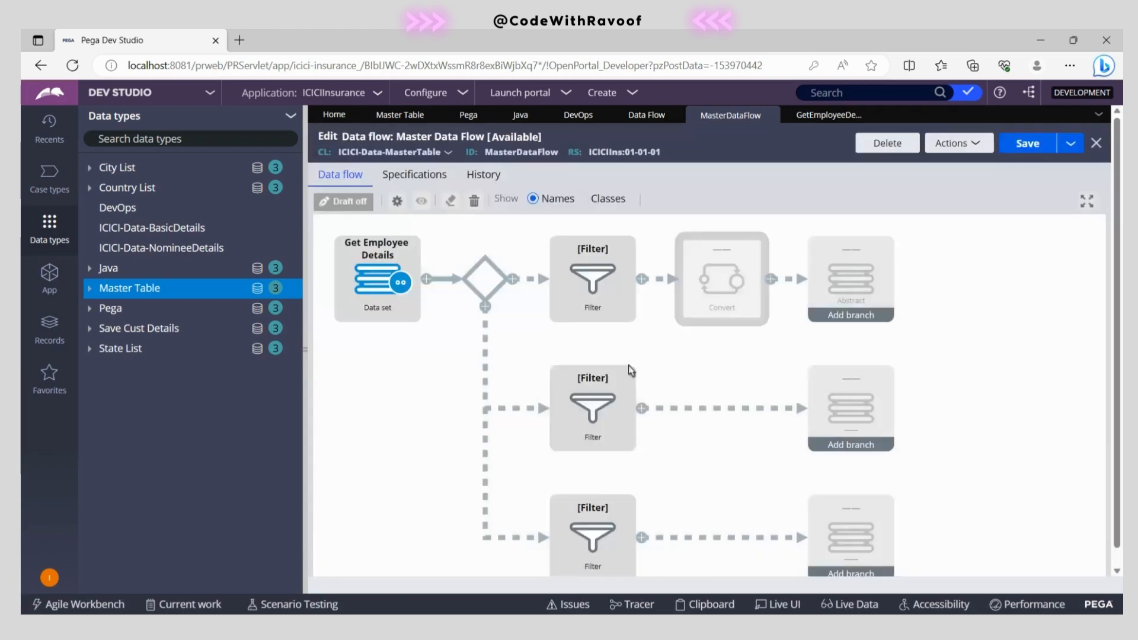
double_click(718, 291)
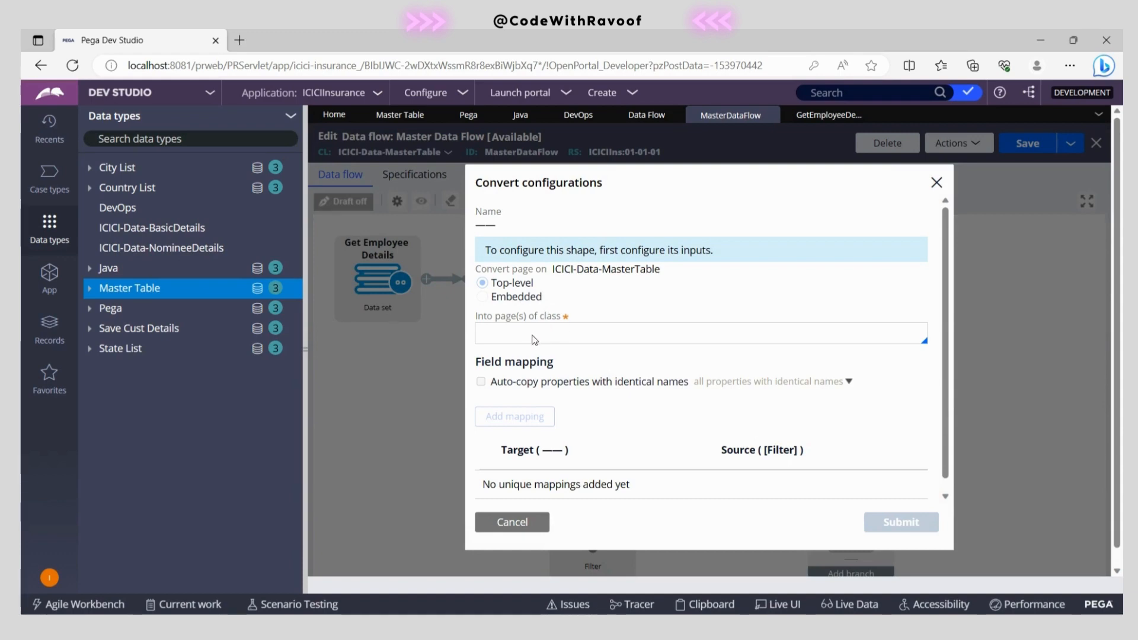
left_click(524, 522)
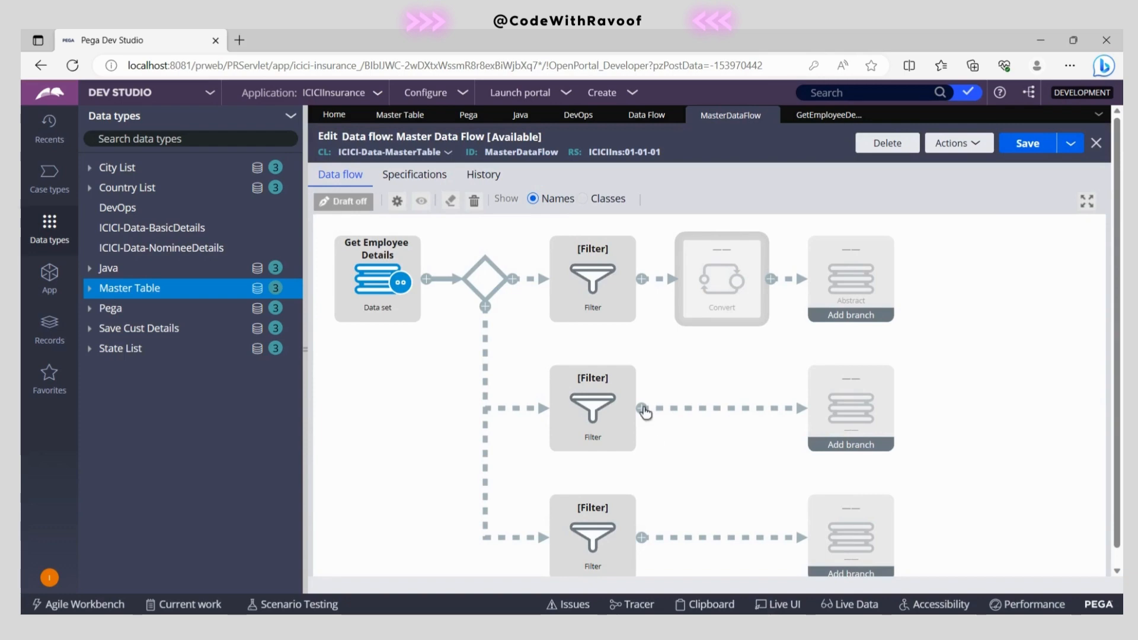
Add a Convert component after the Filter in each of the second and third branches.
left_click(642, 407)
left_click(665, 419)
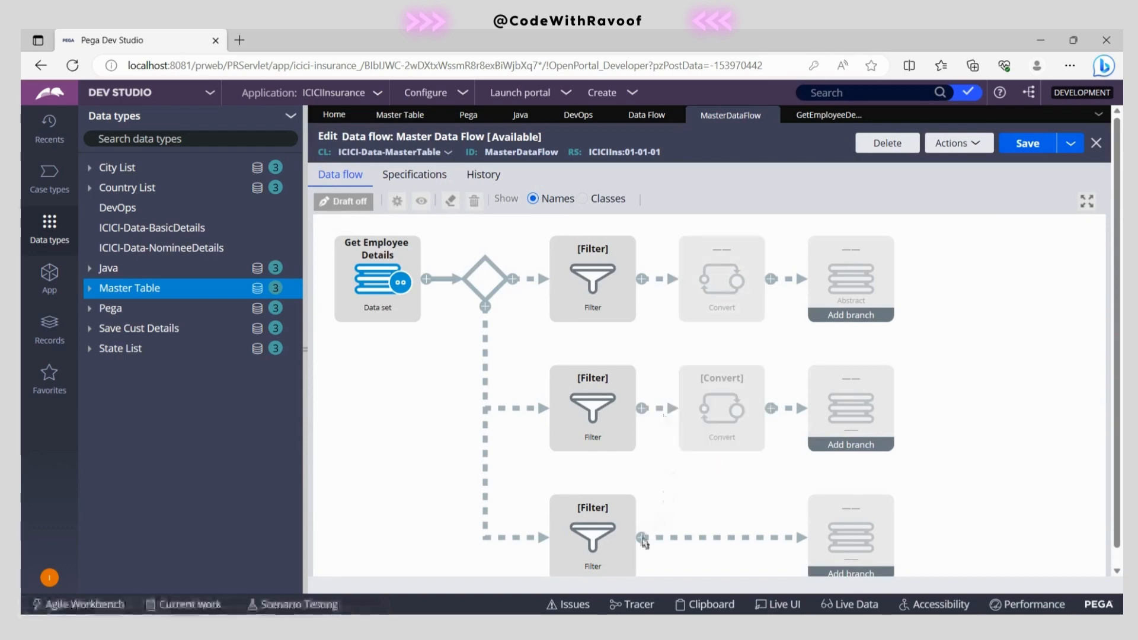
left_click(642, 537)
left_click(664, 547)
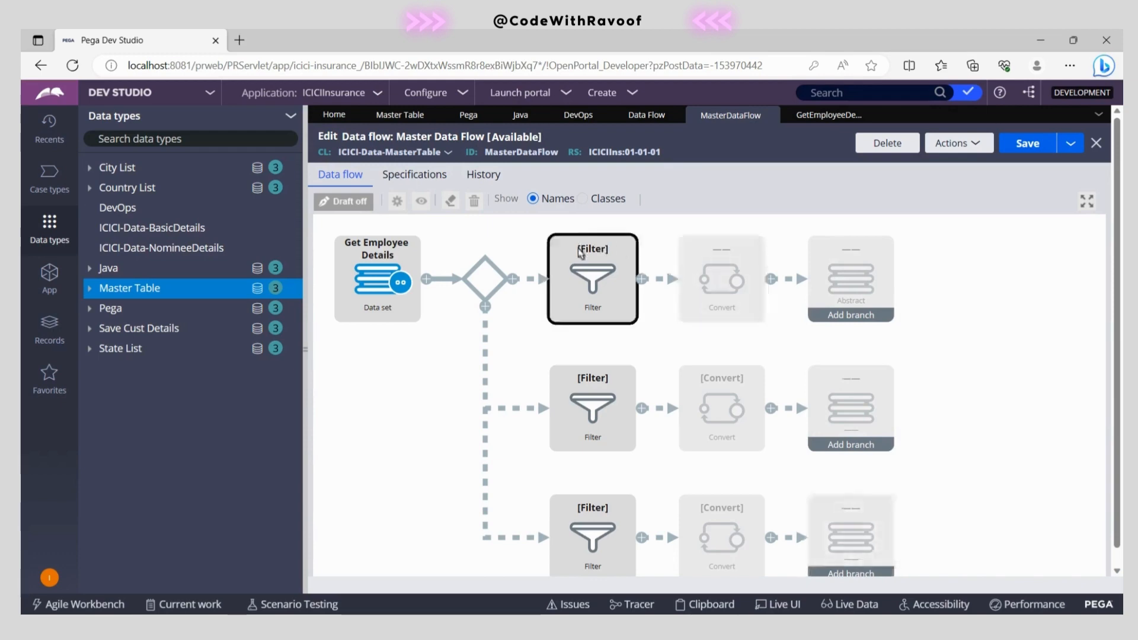
Name the first branch's Filter "Pega" and give it the condition .SkillType = "Pega".
double_click(596, 274)
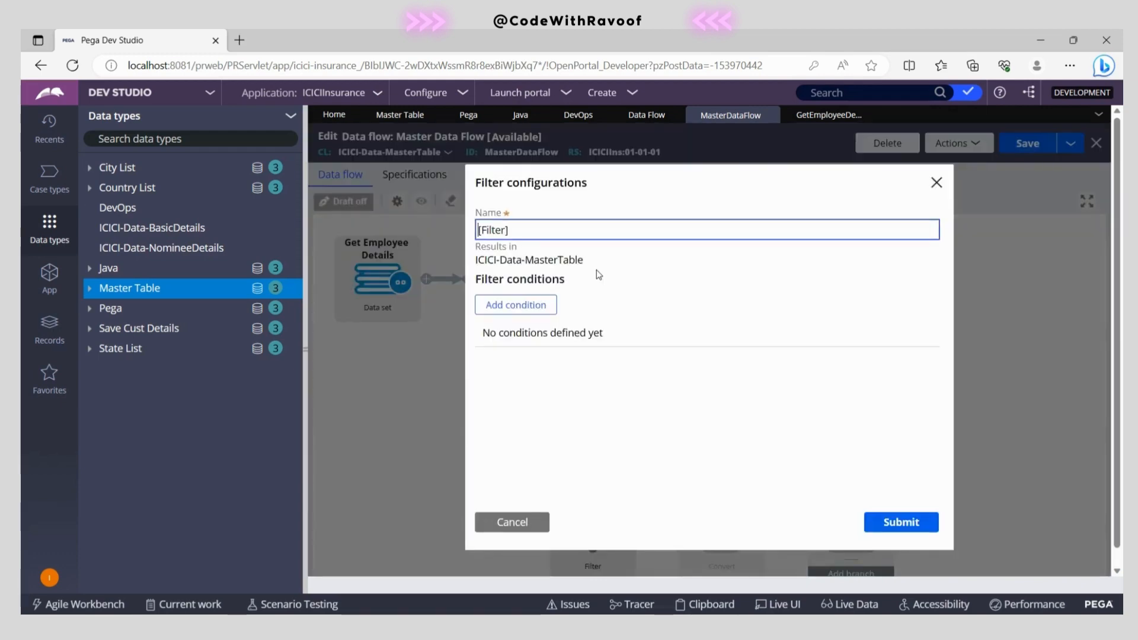
triple_click(495, 238)
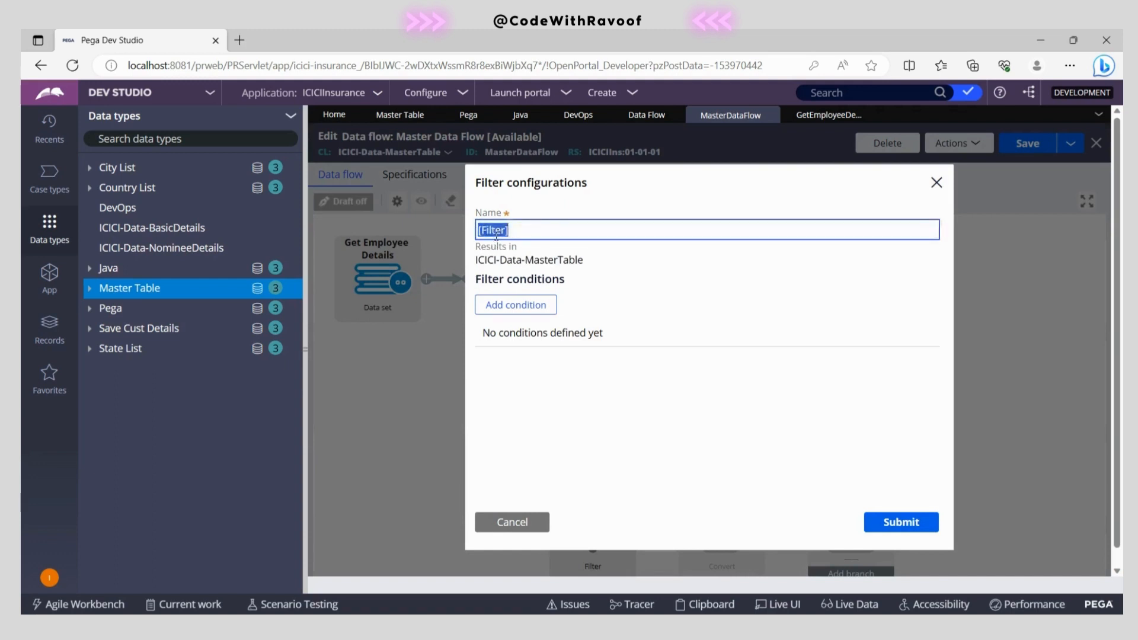
type("Pega")
left_click(503, 304)
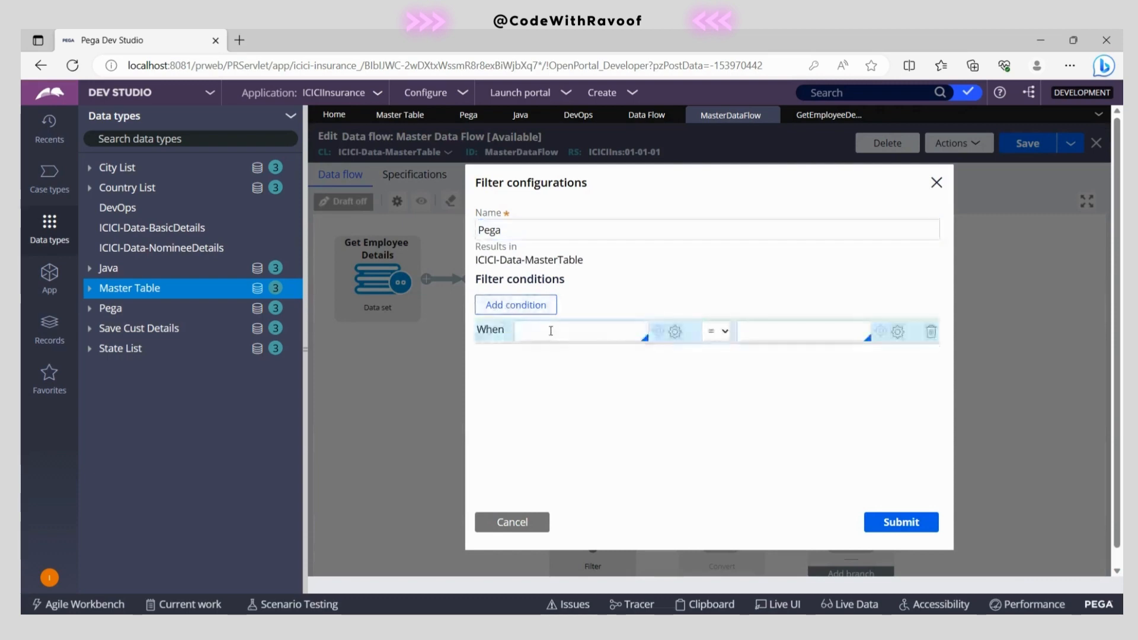
type(".")
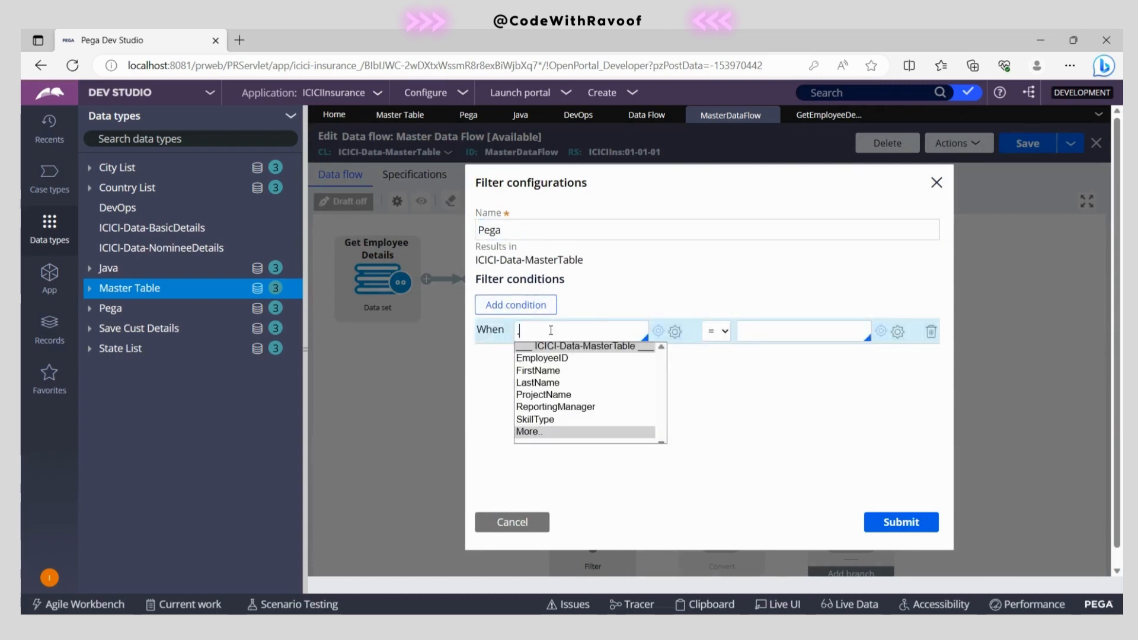
type("sk")
key("Return")
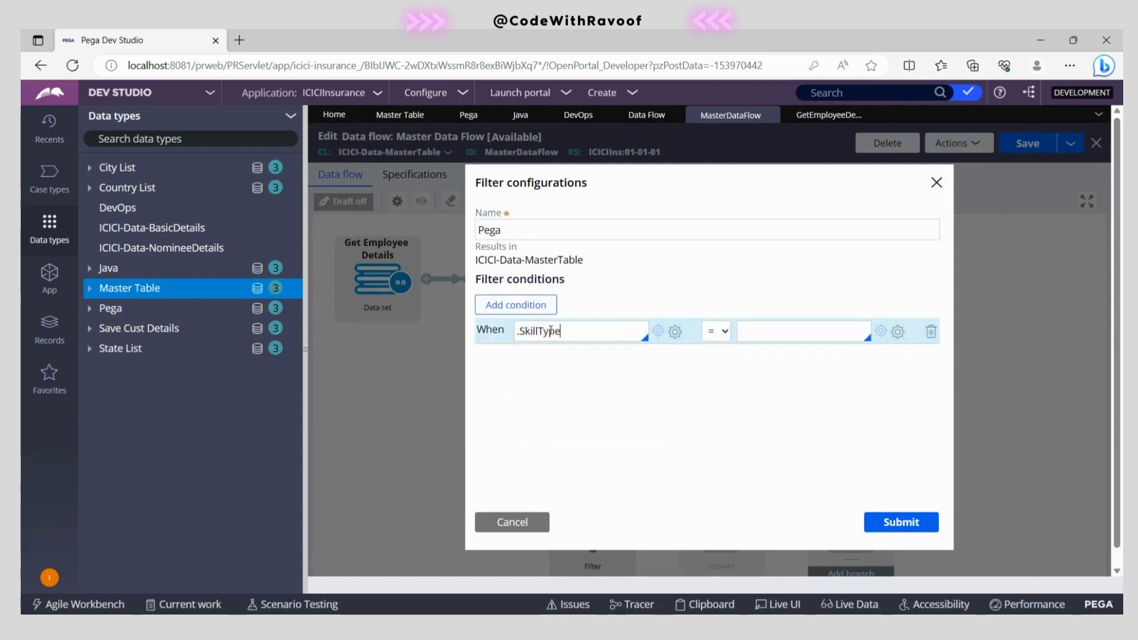
left_click(797, 335)
type("\"Pega\"")
left_click(885, 524)
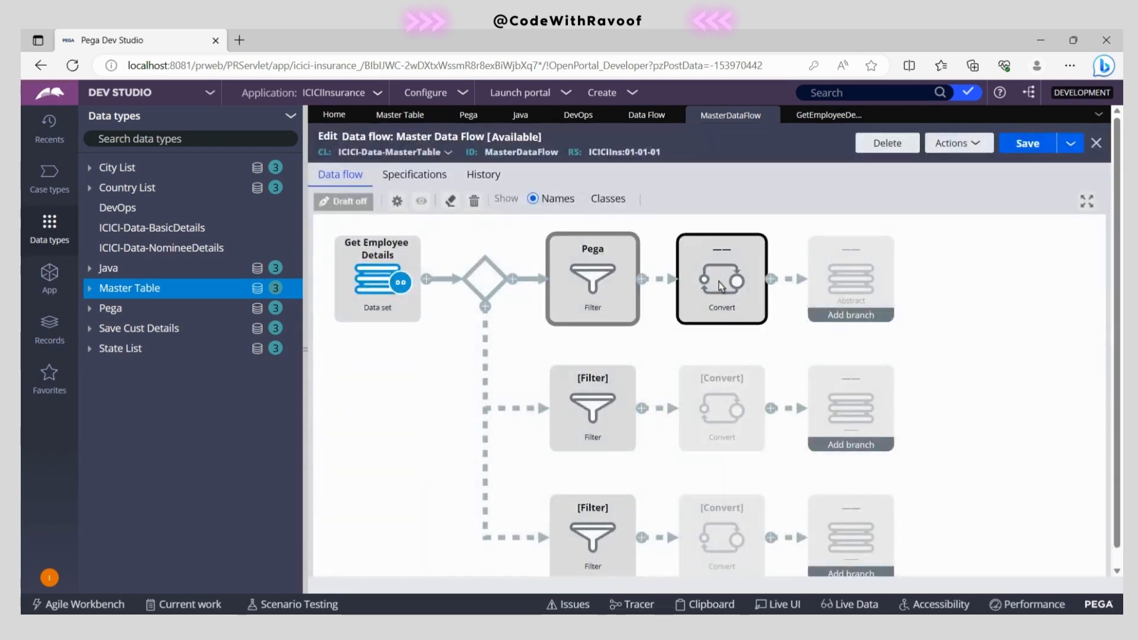
Open the configuration of the Convert shape after the Pega filter and enter ICICI-DATA-PEGA as its target class.
left_click(720, 286)
left_click(507, 305)
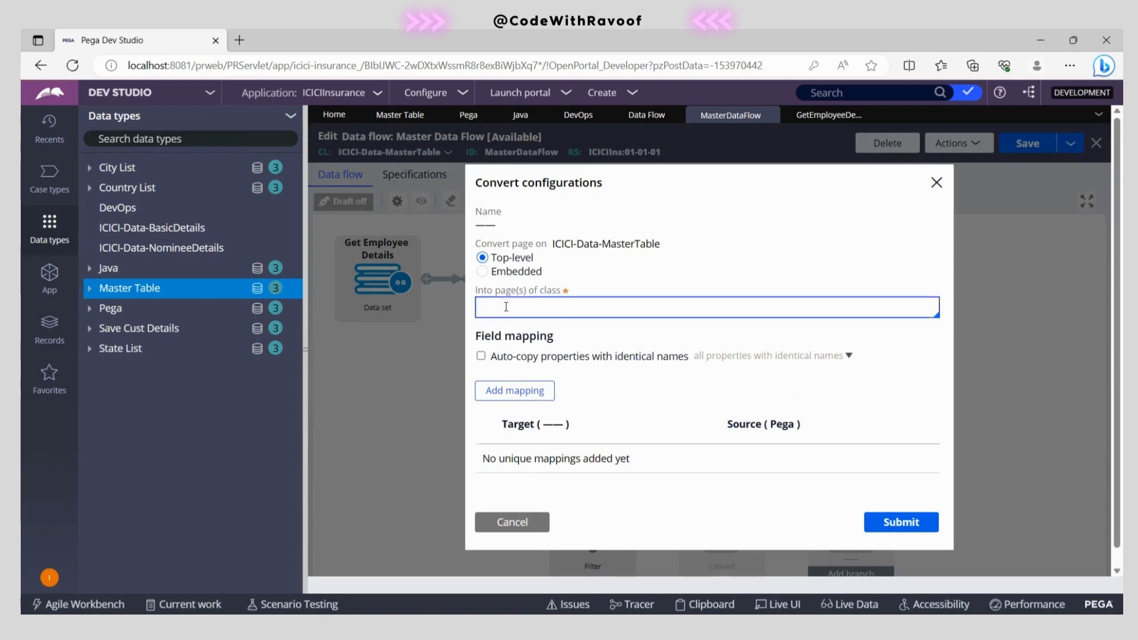
type("ICICI-DATA-P")
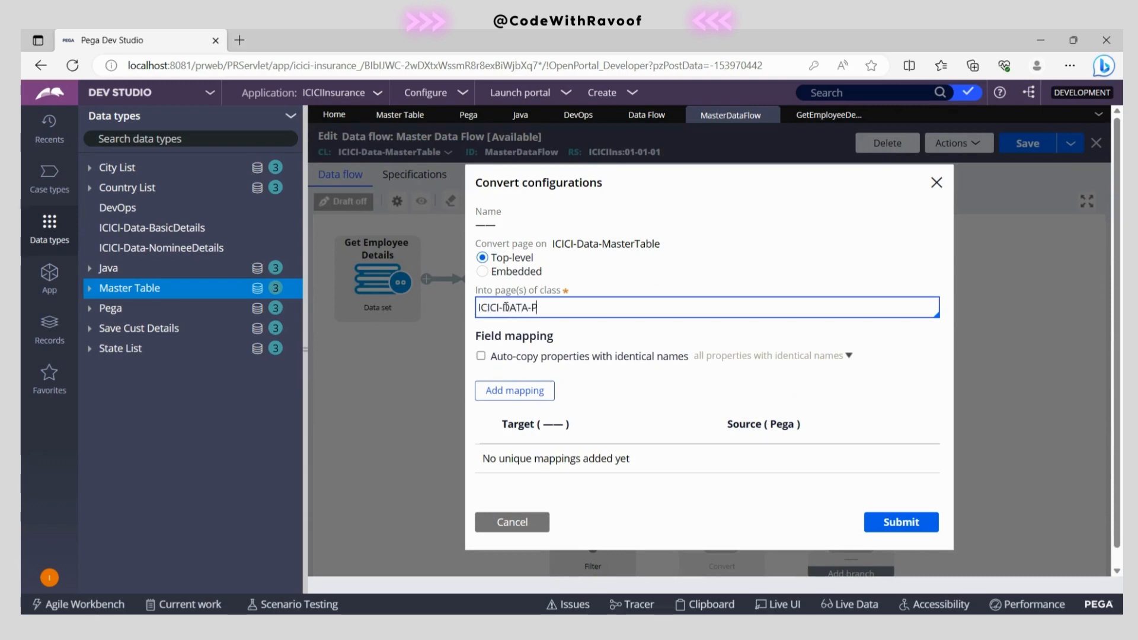
type("EGA")
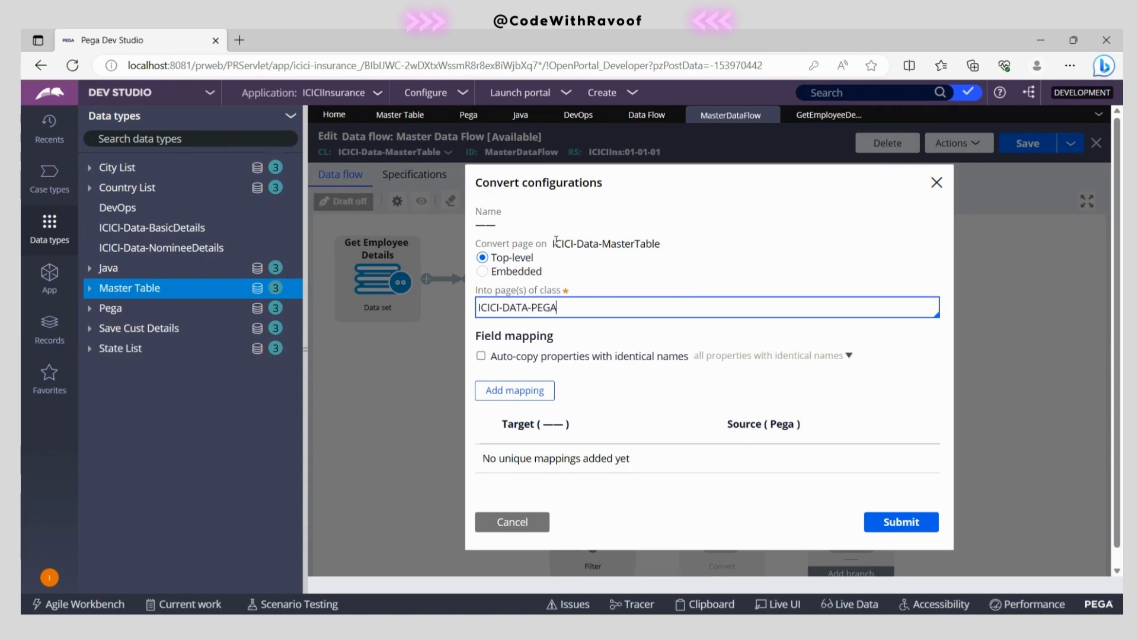
Replace the Convert's target class with the copied source class name ICICI-Data-MasterTable, and change its ending to select ICICI-Data-Pega.
left_click_drag(555, 242, 676, 246)
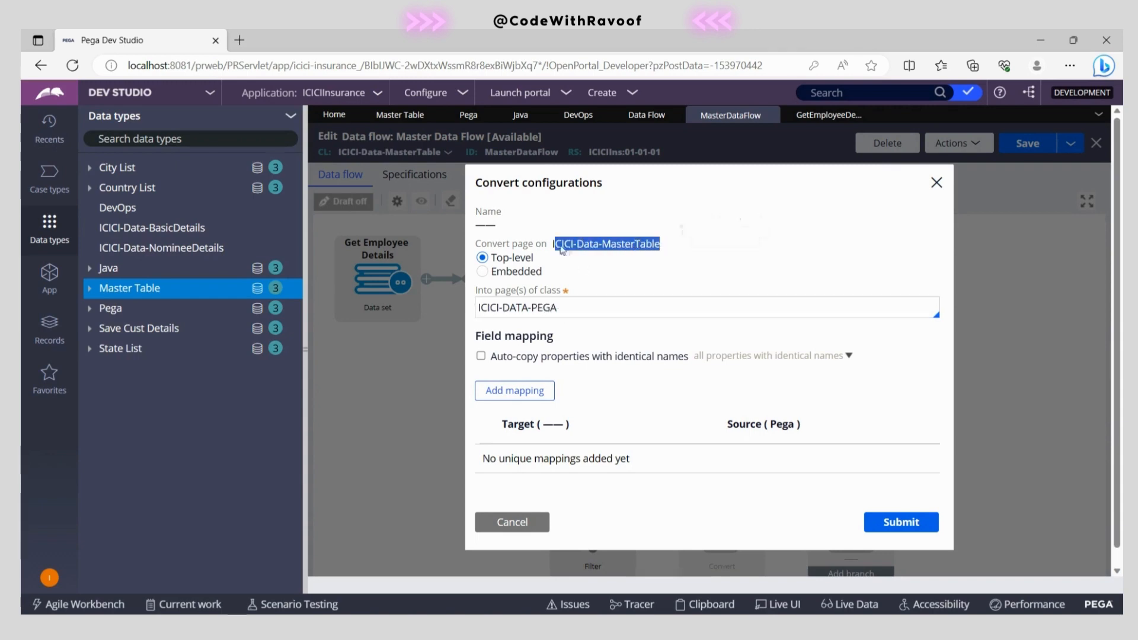
left_click(552, 243)
left_click_drag(553, 243, 684, 249)
right_click(605, 243)
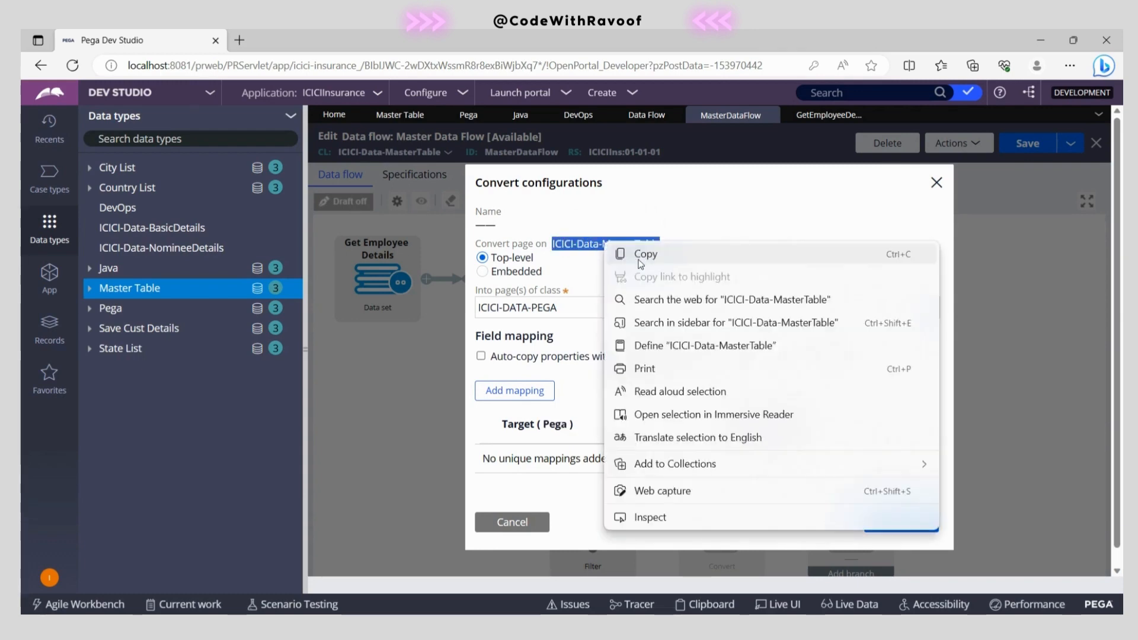
left_click(643, 256)
triple_click(564, 309)
key("ctrl+v")
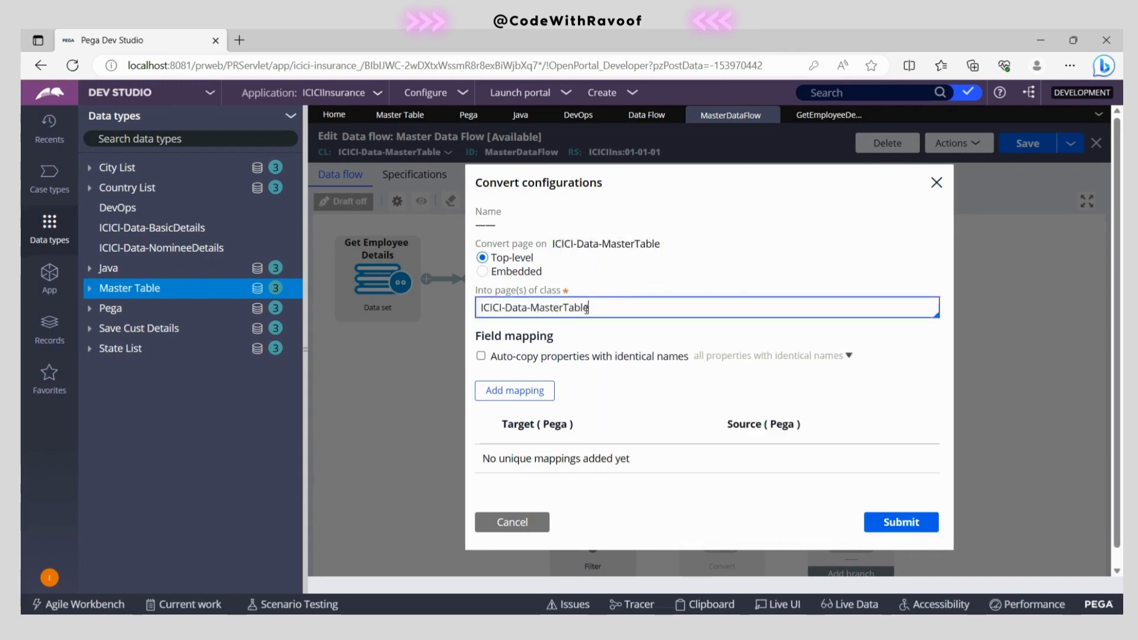
left_click_drag(531, 308, 630, 308)
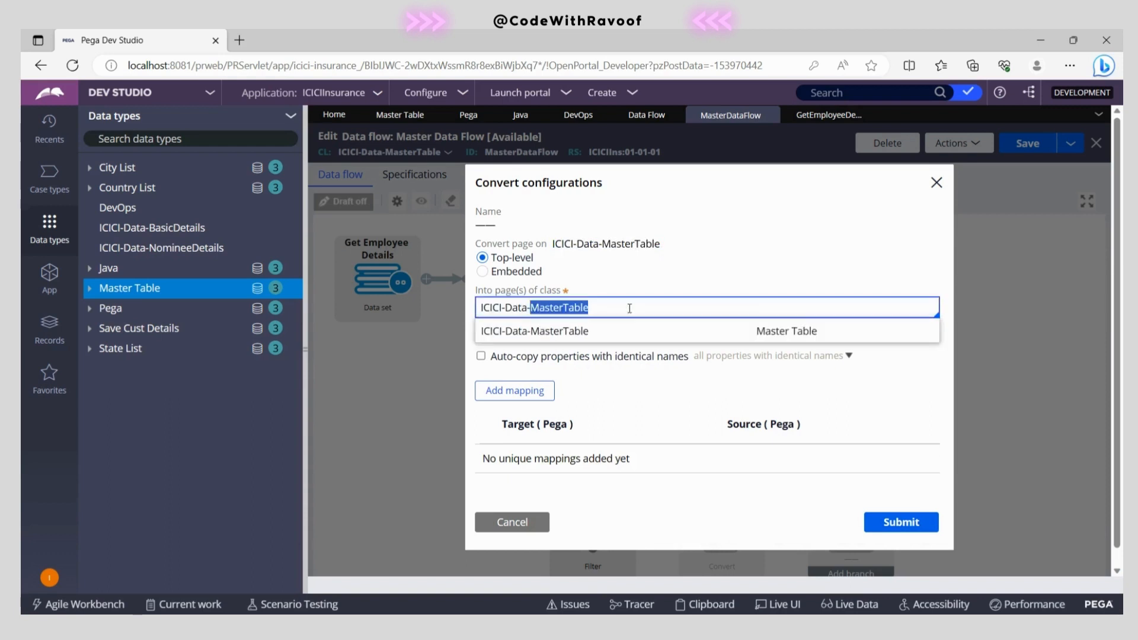
type("PE")
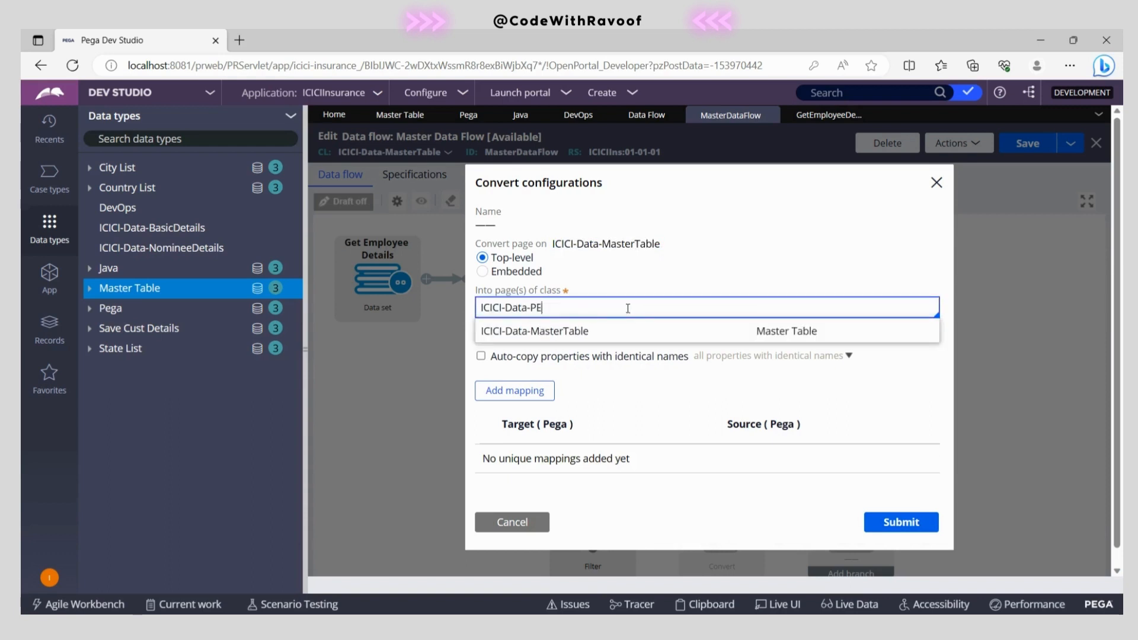
key("BackSpace")
type("ega")
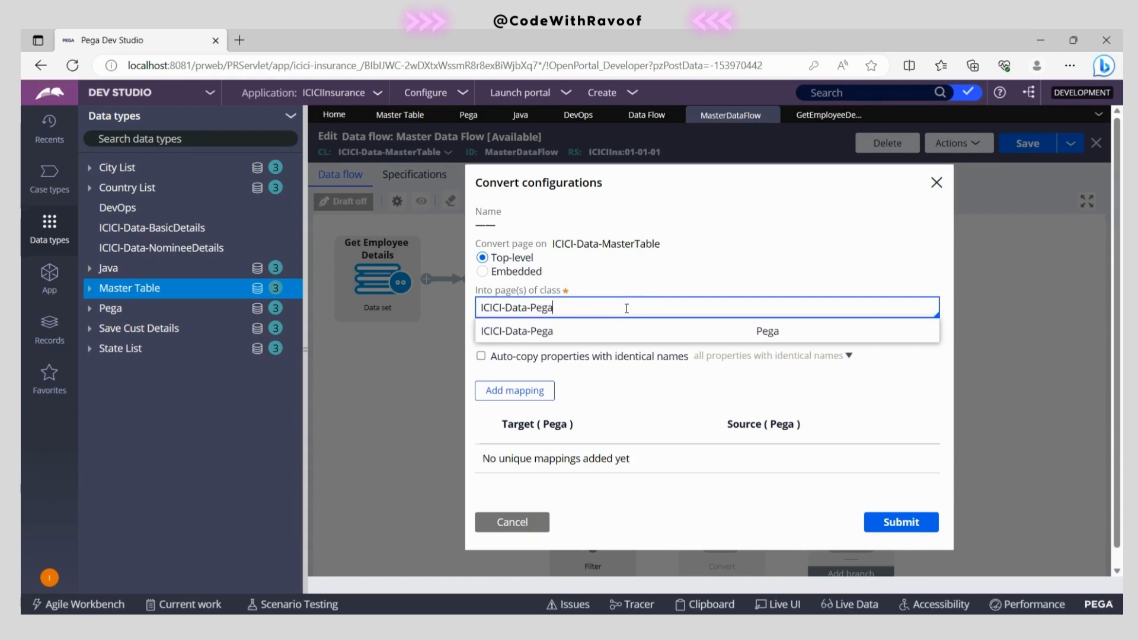
left_click(602, 337)
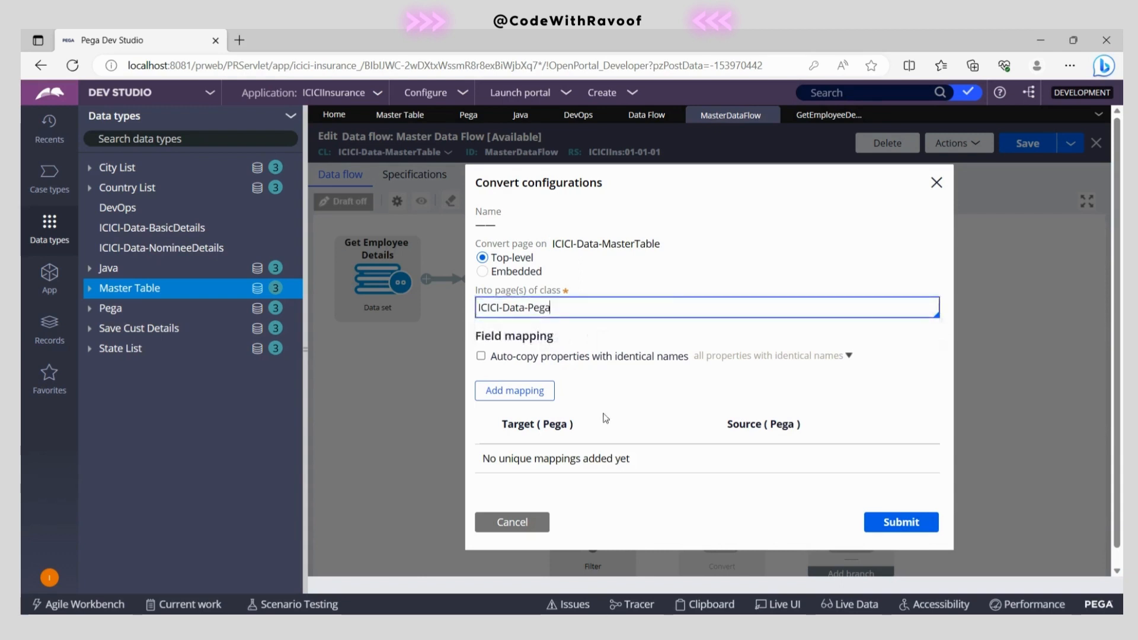
Enable auto-copy of properties with identical names for the Pega branch's Convert and view the list of matching properties.
scroll(604, 418, "down", 1)
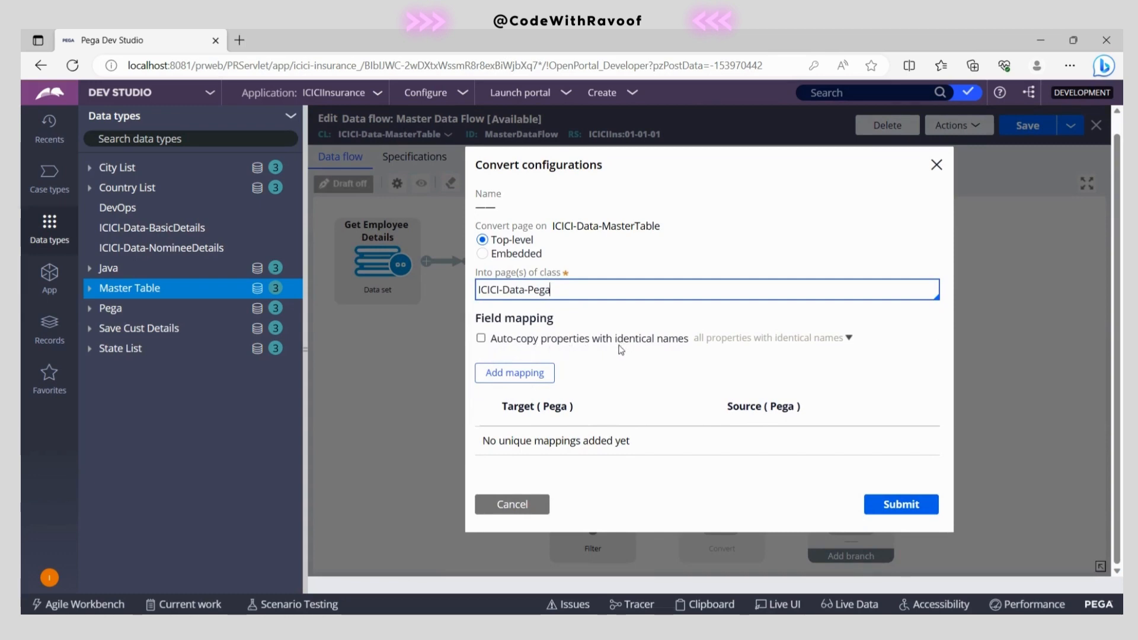
left_click(517, 342)
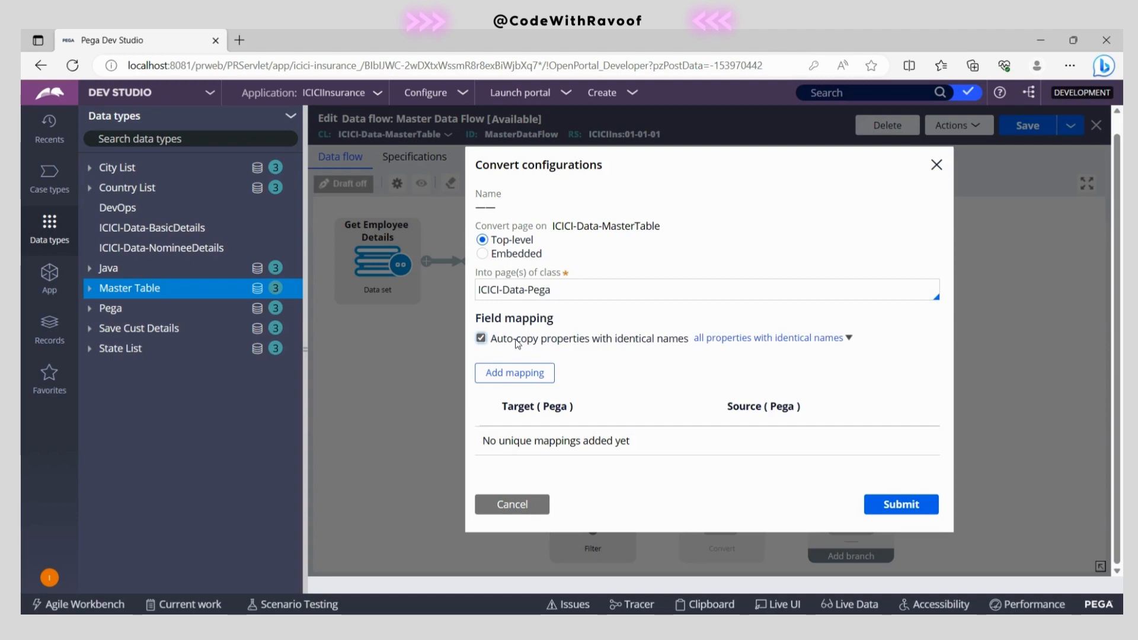
left_click(807, 344)
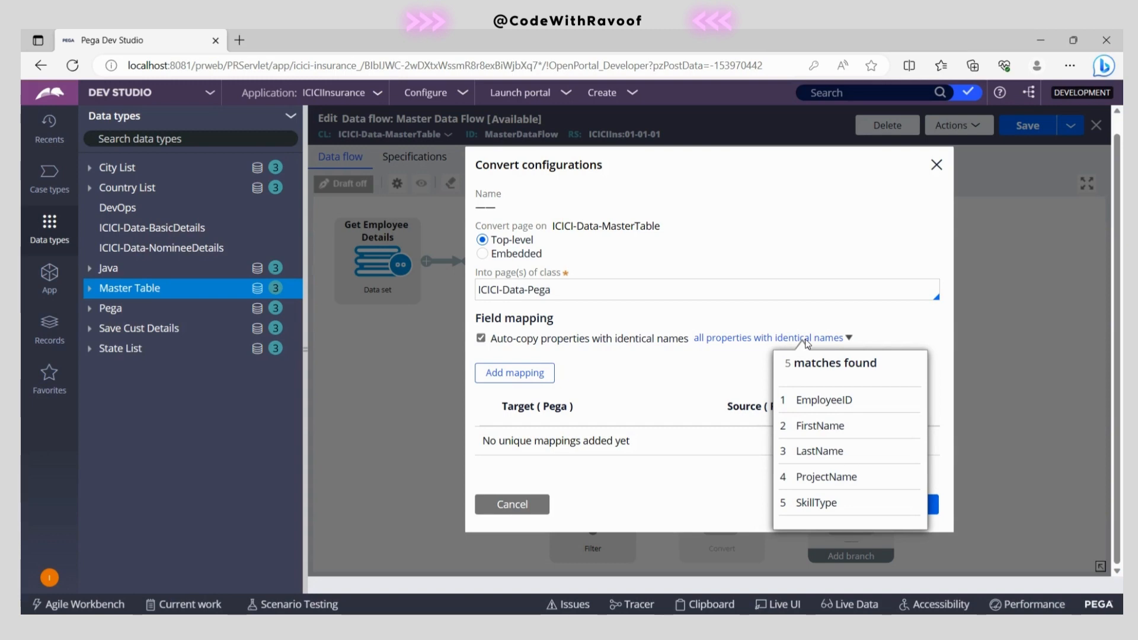
left_click(709, 404)
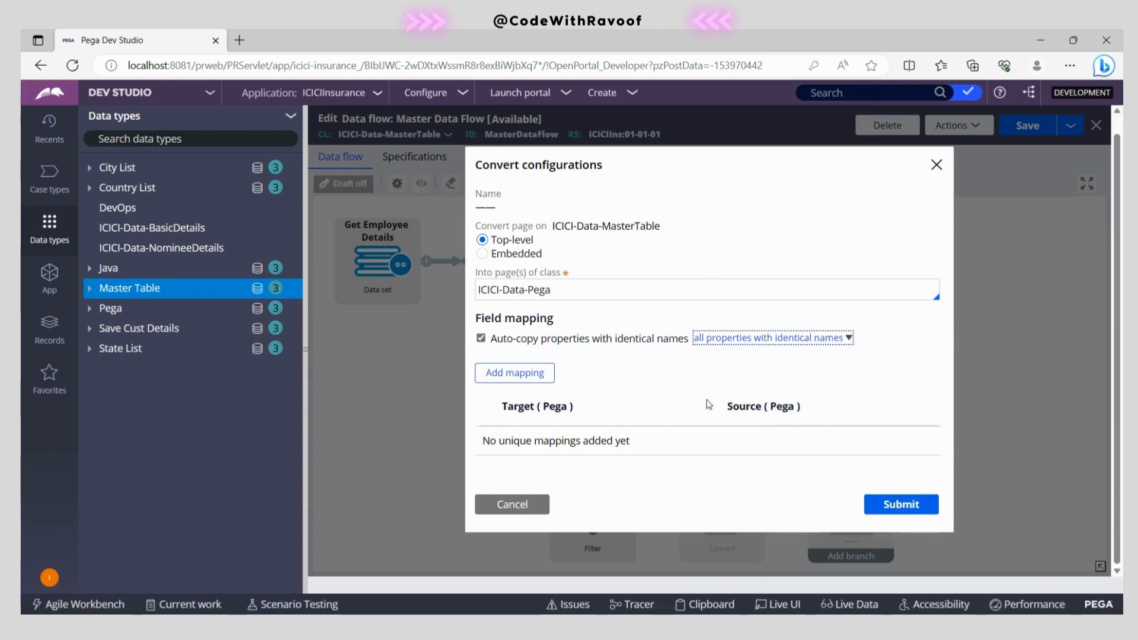
Switch to the MasterTable workbook in Excel, examine the ReportingManager column, and compare it with the matched properties in Pega Dev Studio.
left_click(856, 626)
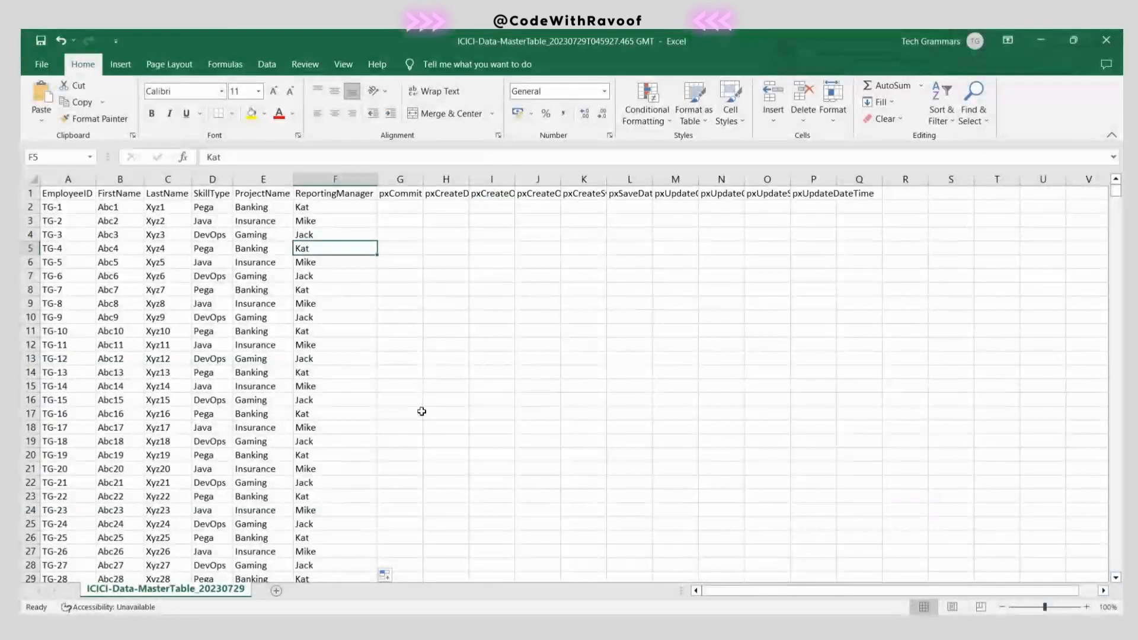
left_click(332, 194)
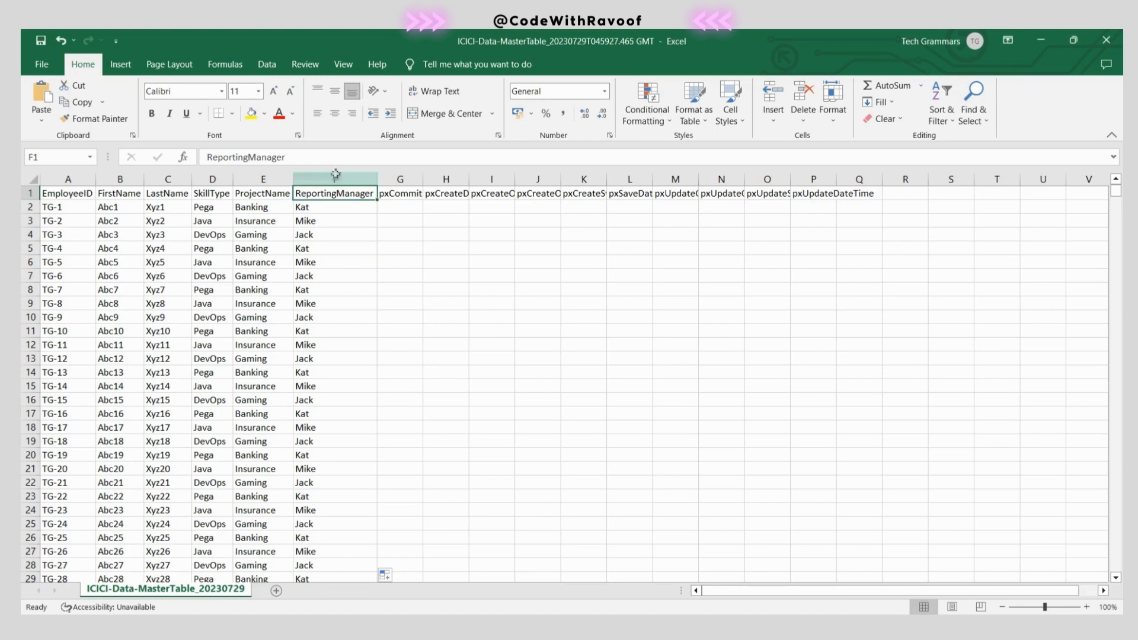
left_click(336, 178)
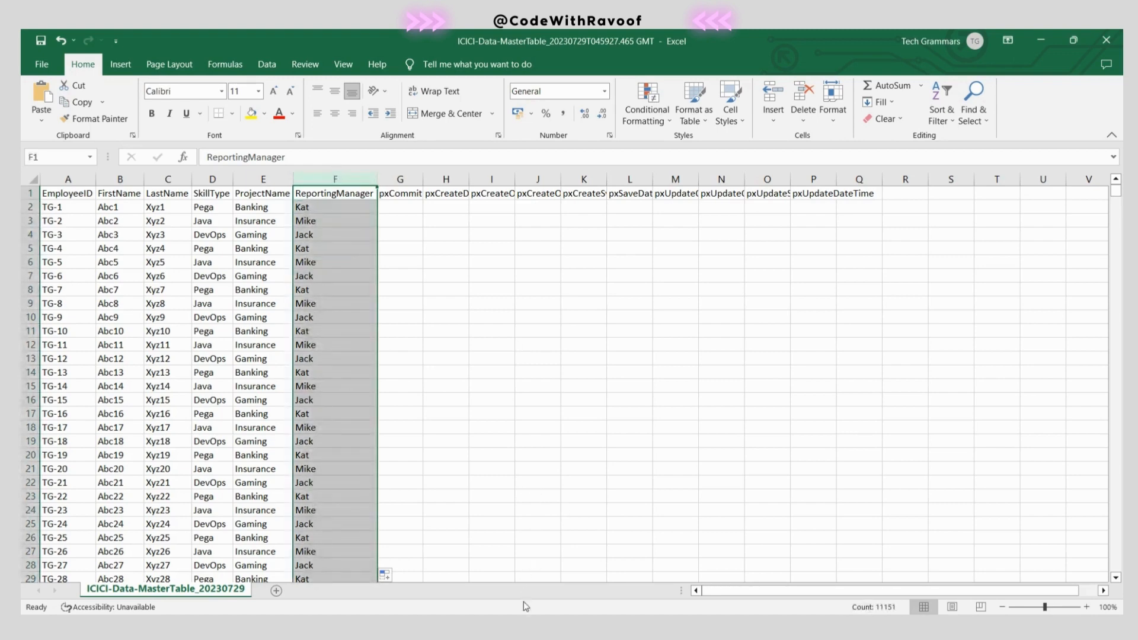
key("alt+Tab")
left_click(785, 339)
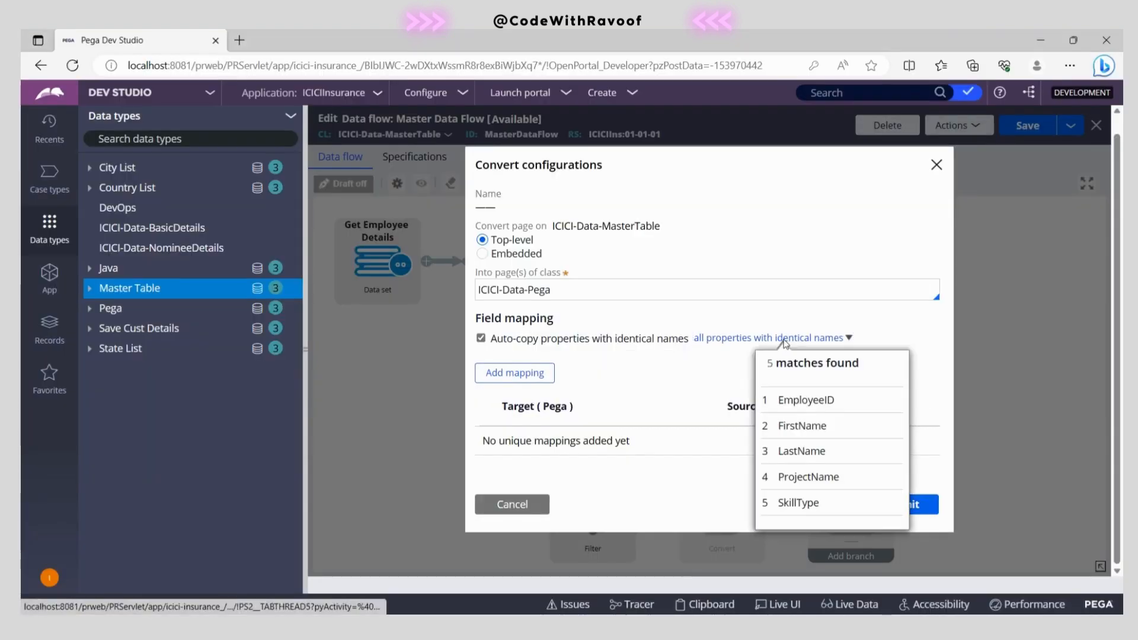
mouse_move(770, 342)
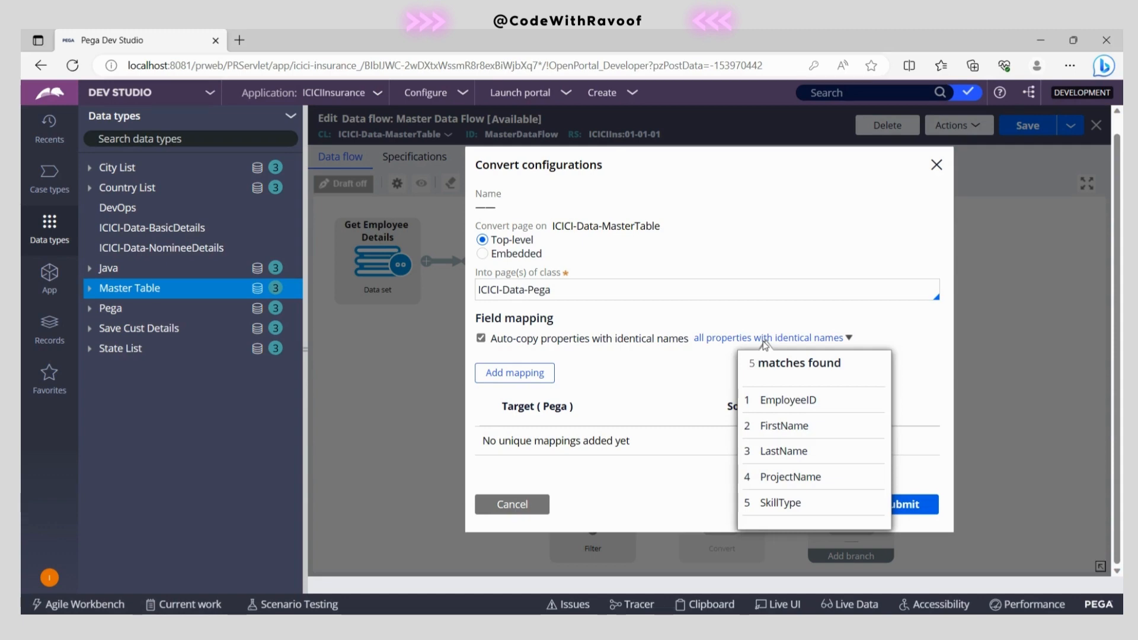
Add a field mapping to the Pega Convert that sets .RMName equal to .ReportingManager.
left_click(764, 339)
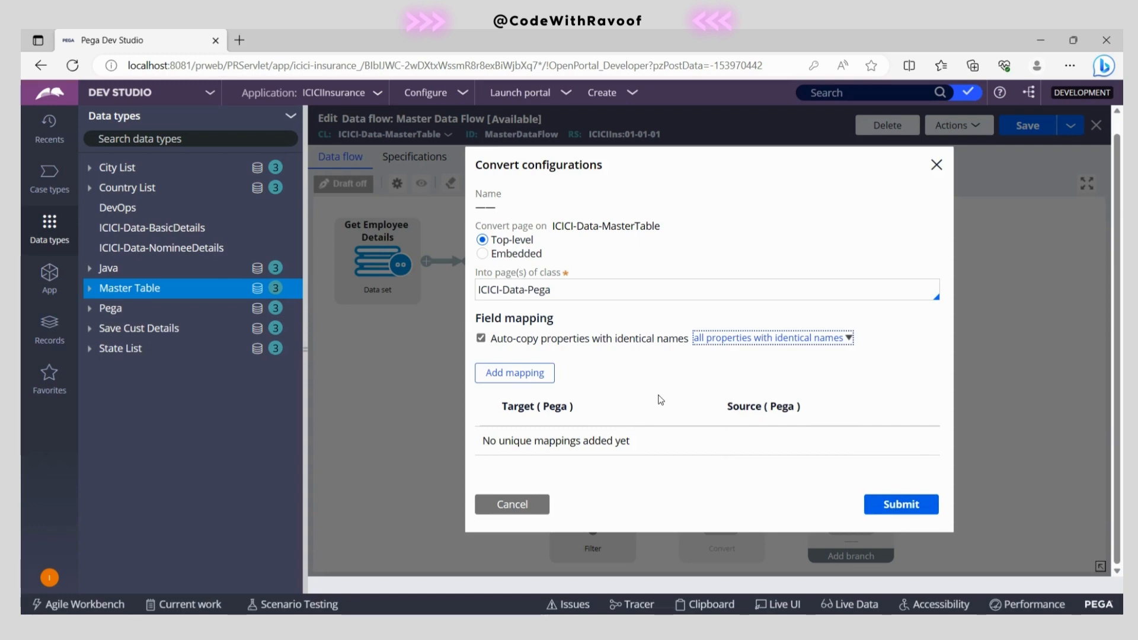
left_click(509, 372)
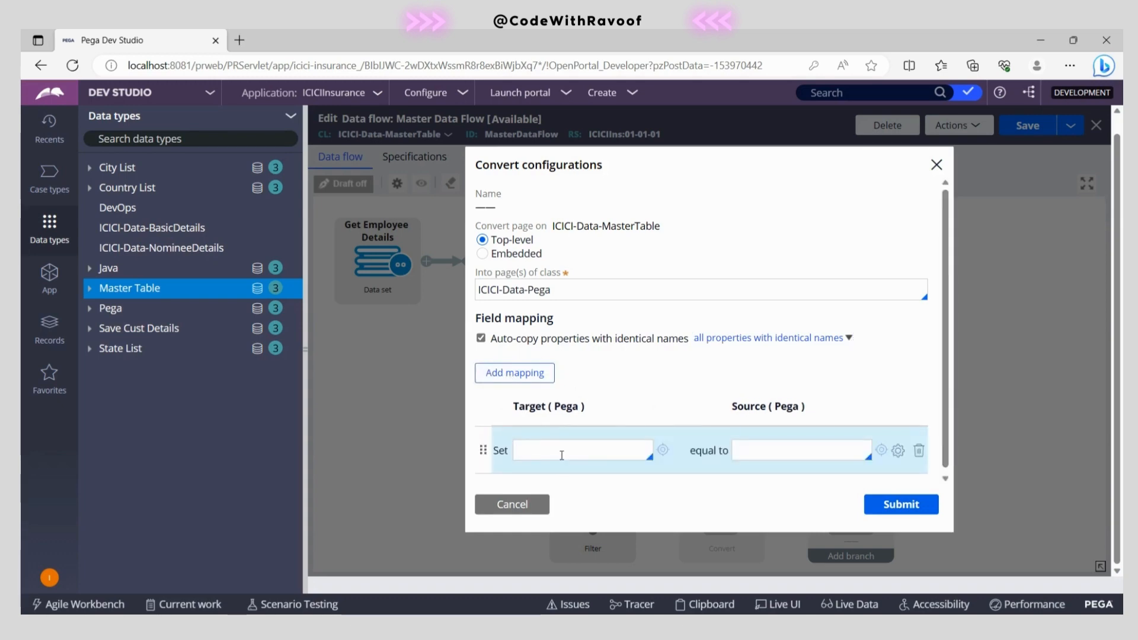
type(".")
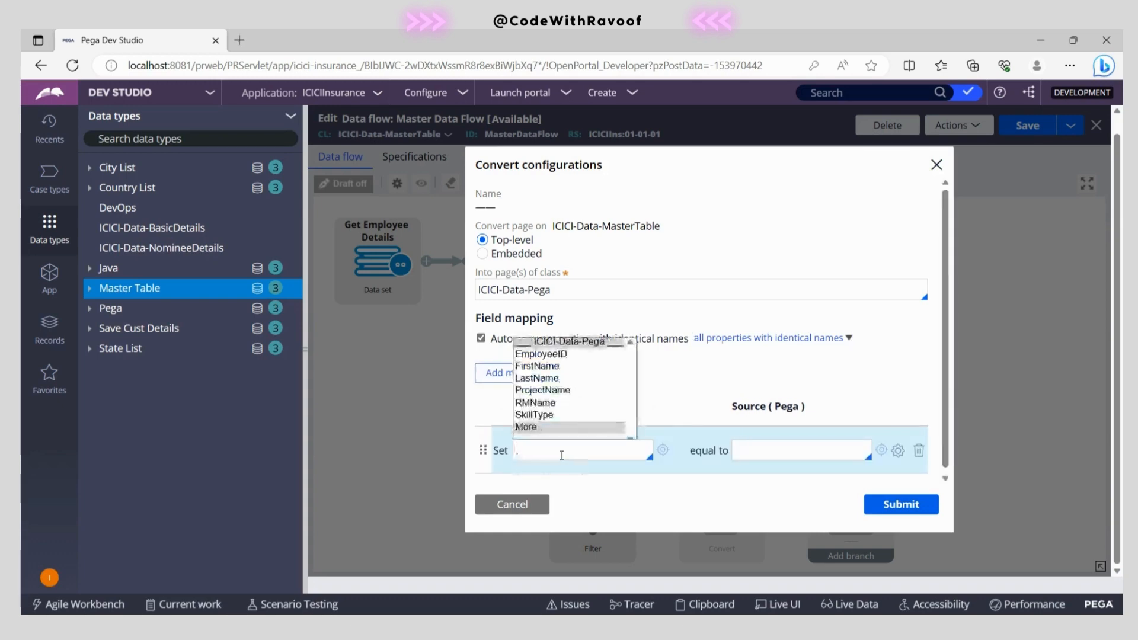
left_click(540, 403)
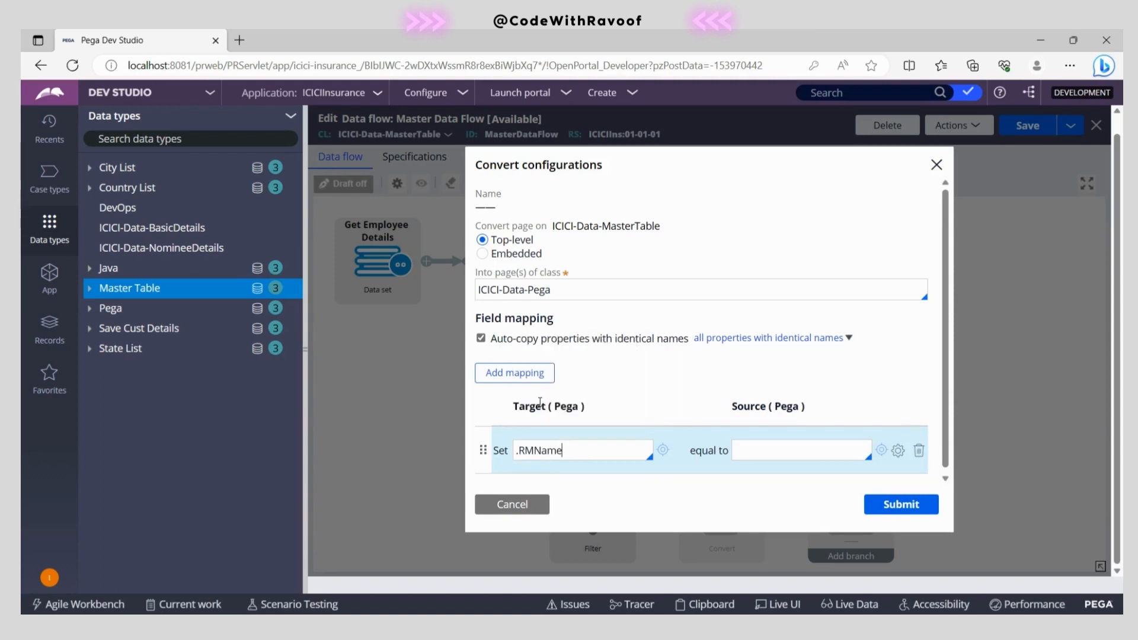
left_click(764, 457)
type(".repo")
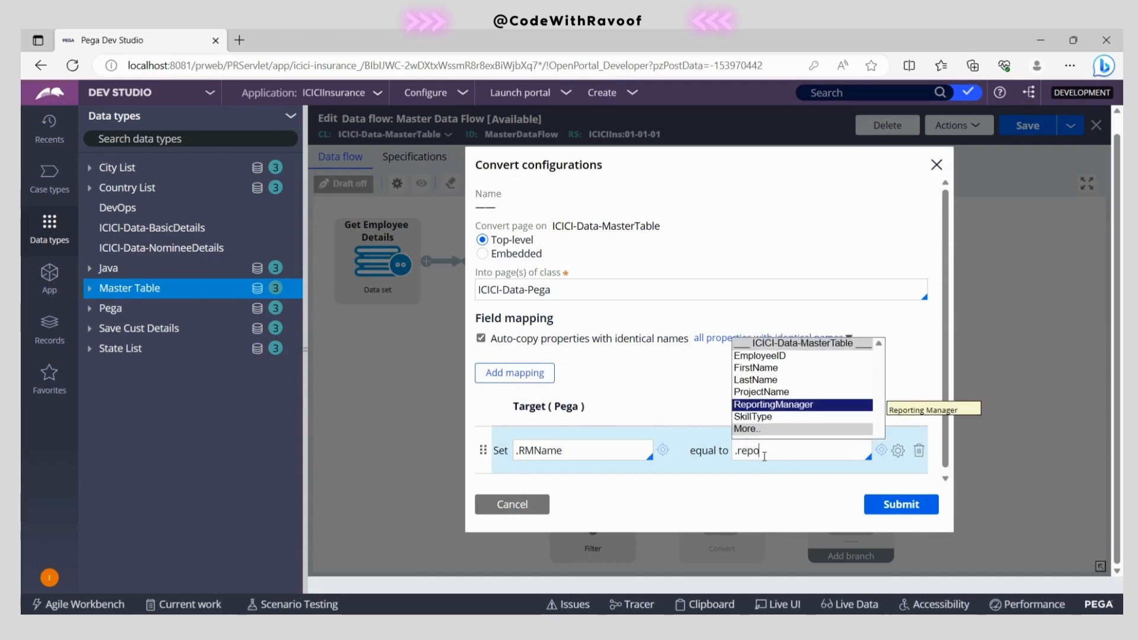
key("Return")
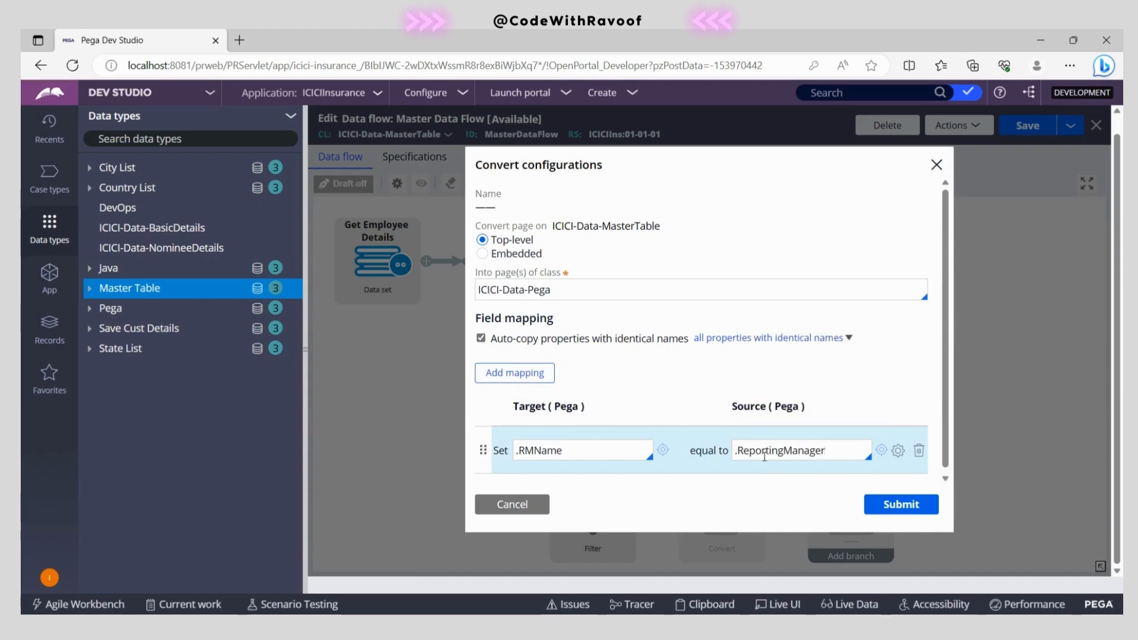
Review the identically named properties and the .RMName mapping, and submit the Pega branch's Convert configuration.
left_click(770, 339)
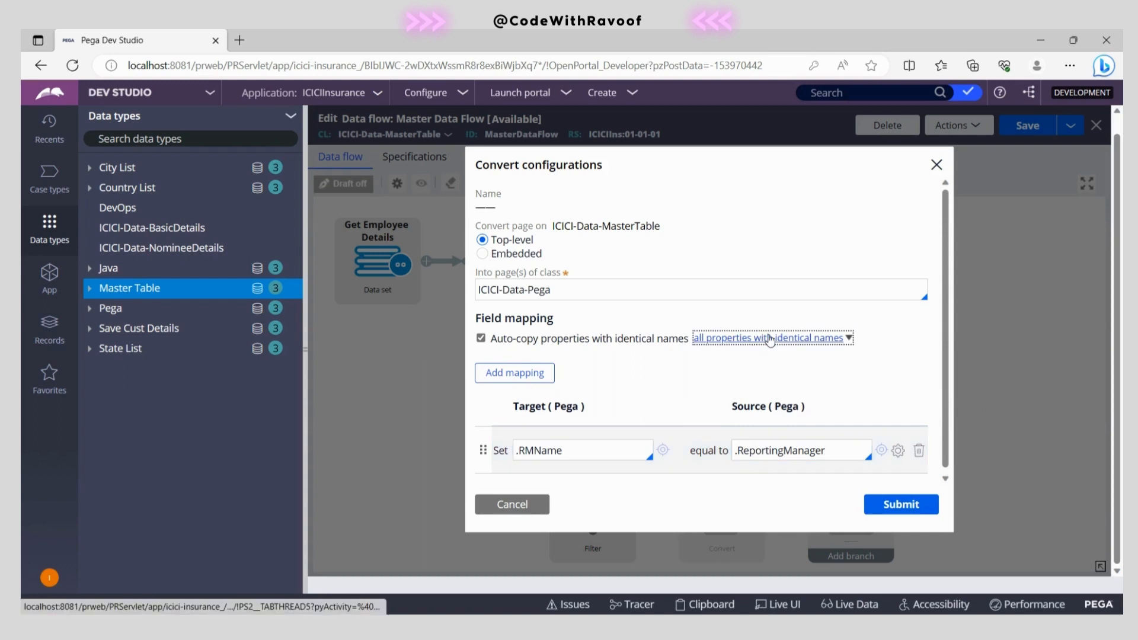
left_click(785, 342)
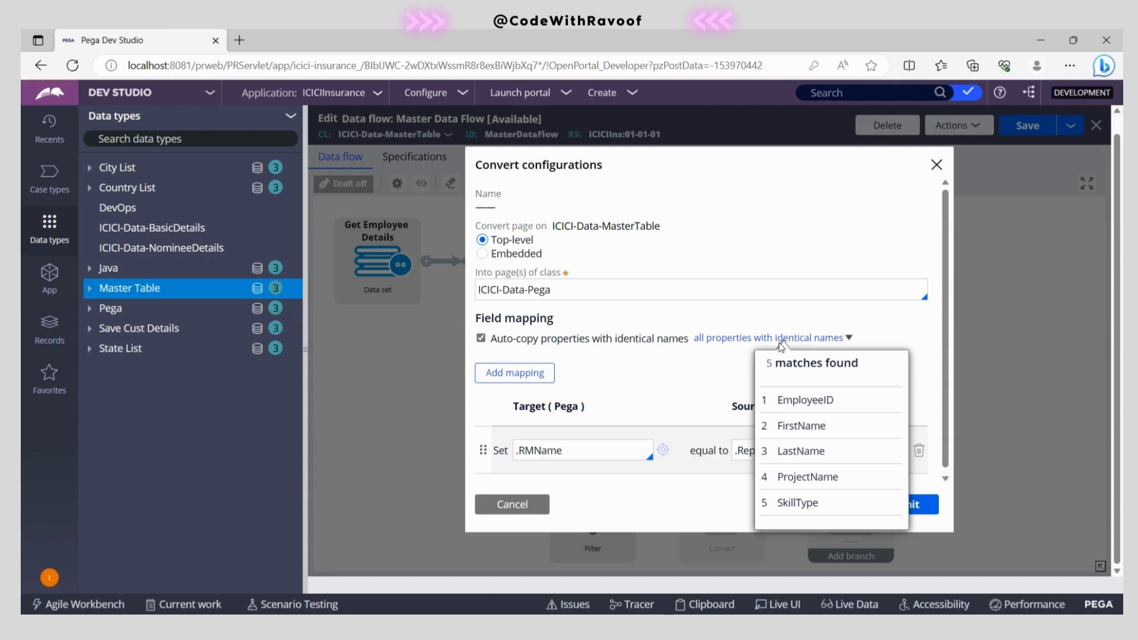
left_click(780, 343)
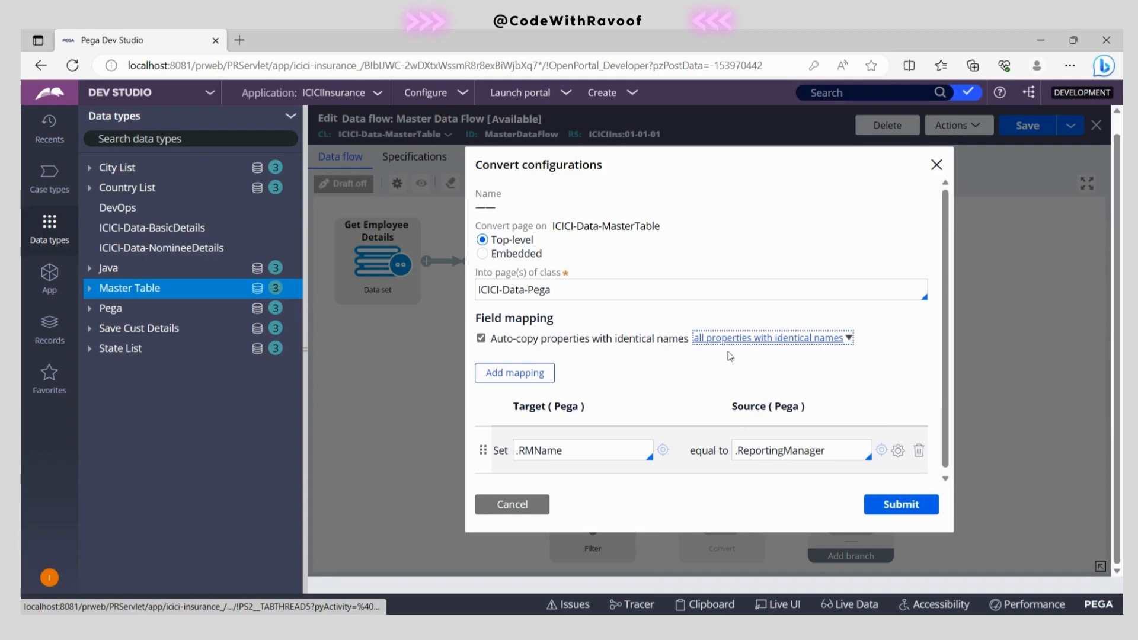
left_click(594, 450)
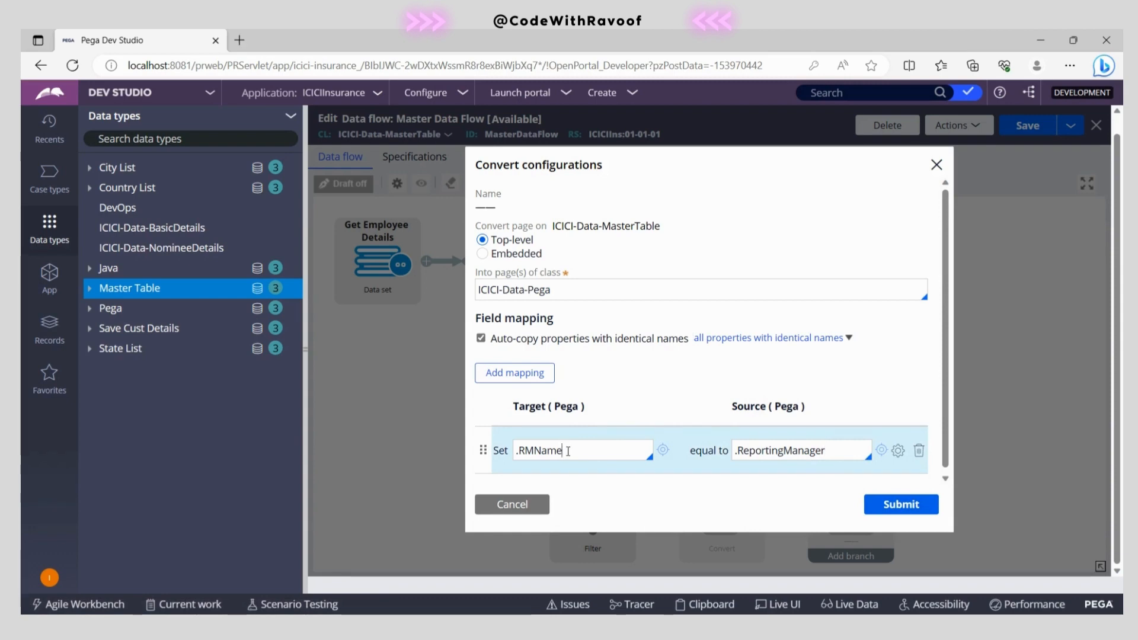
left_click(828, 450)
scroll(807, 459, "down", 1)
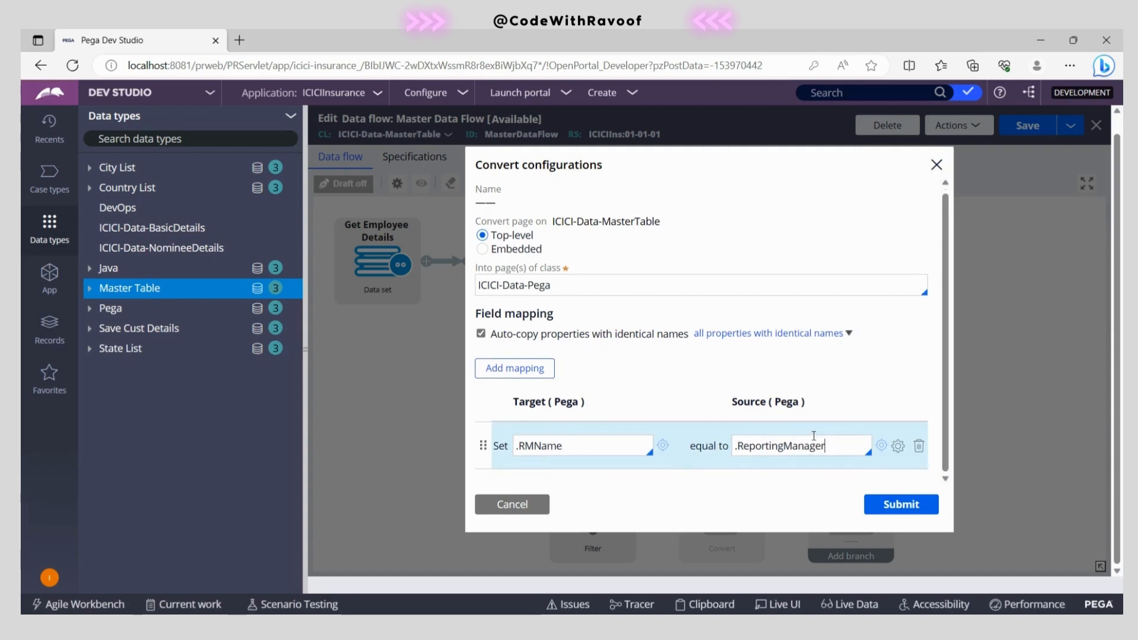
left_click(581, 445)
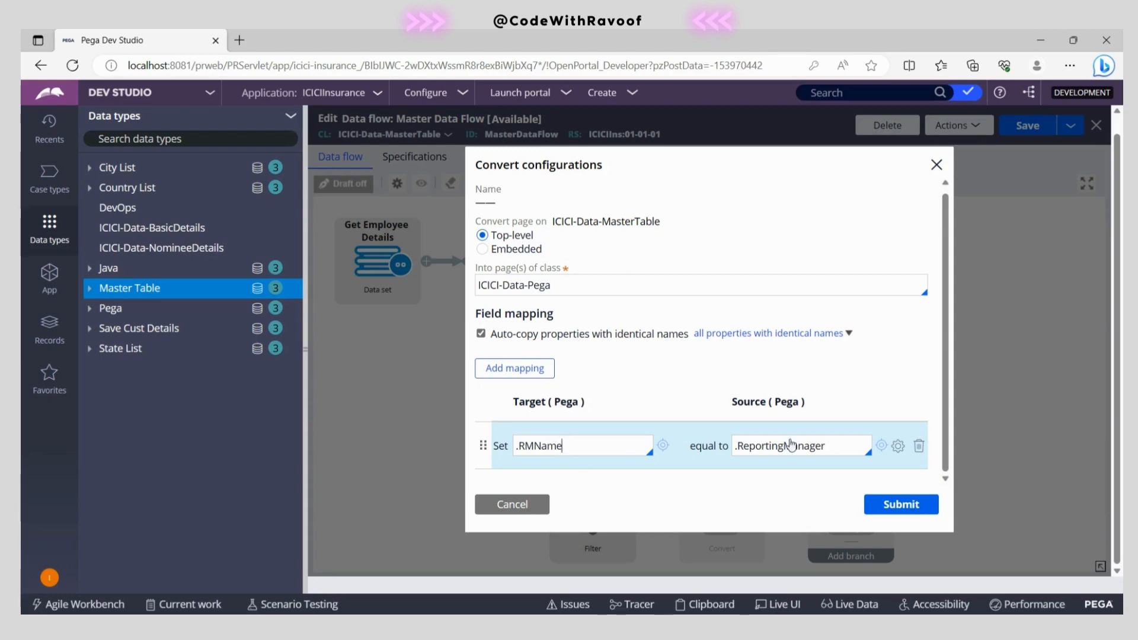
left_click(891, 507)
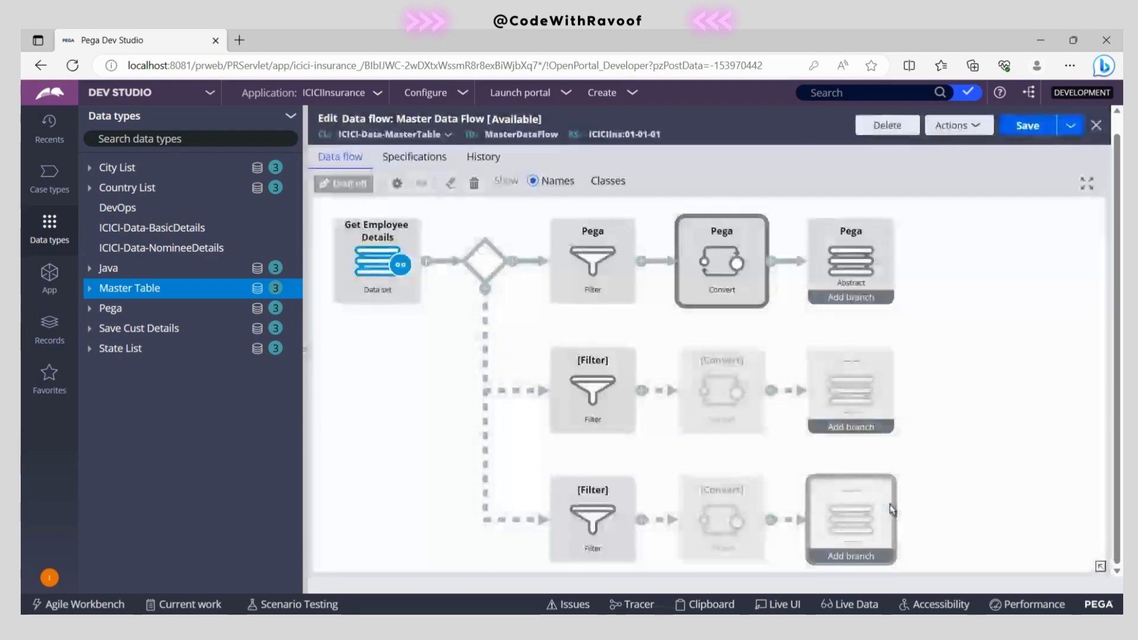
Set the Pega branch's destination to output to a data set named Pega.
left_click(853, 275)
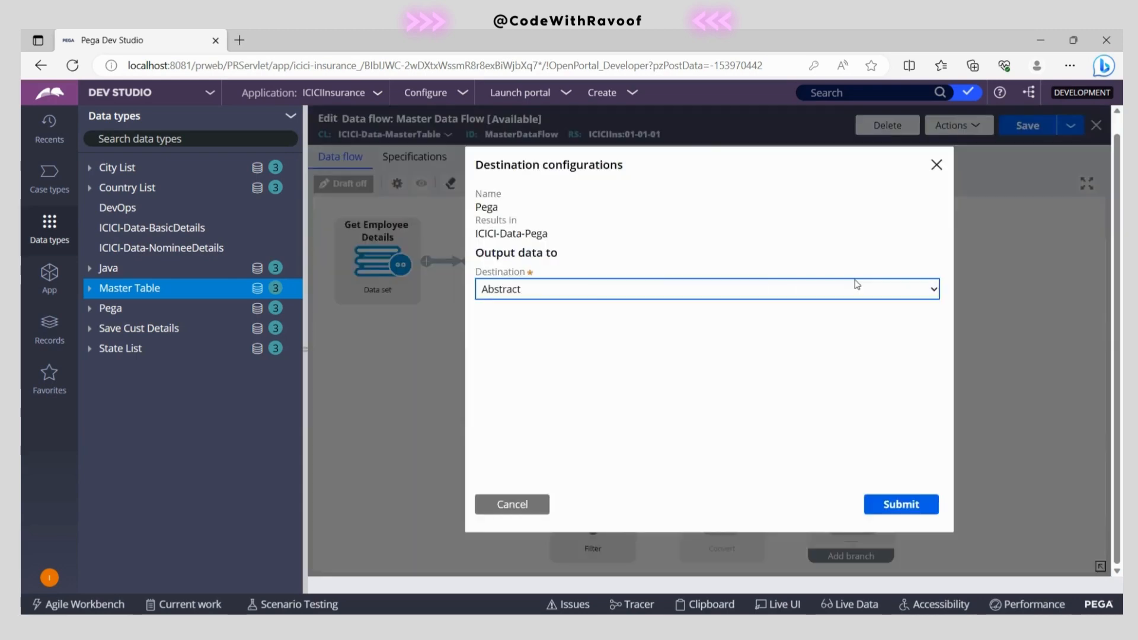
double_click(857, 284)
left_click(580, 294)
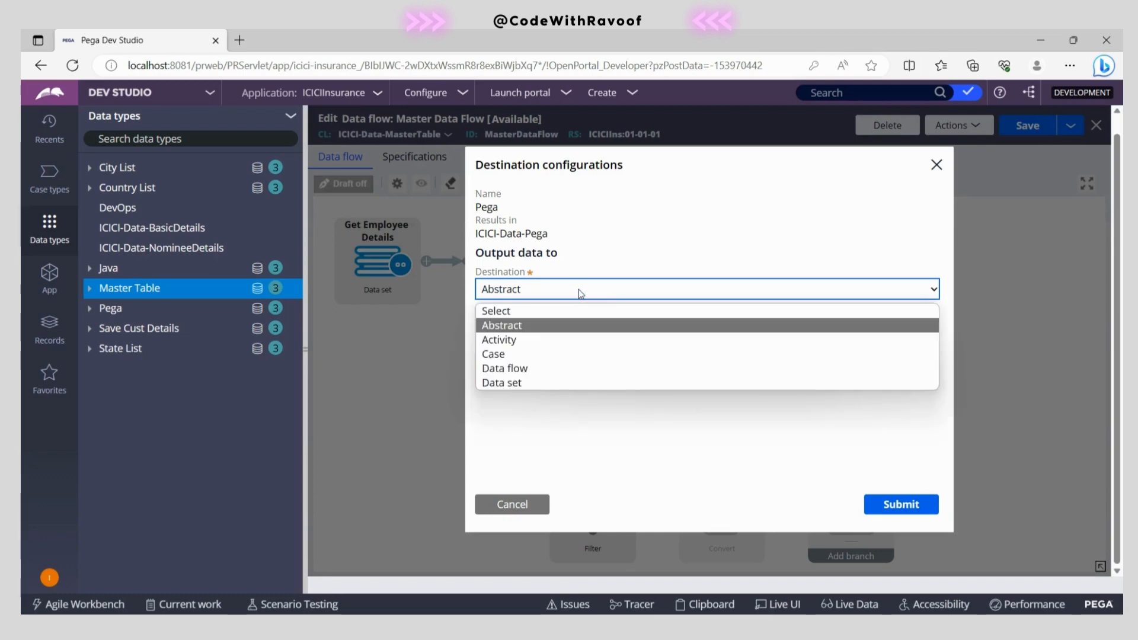
left_click(524, 384)
left_click(513, 325)
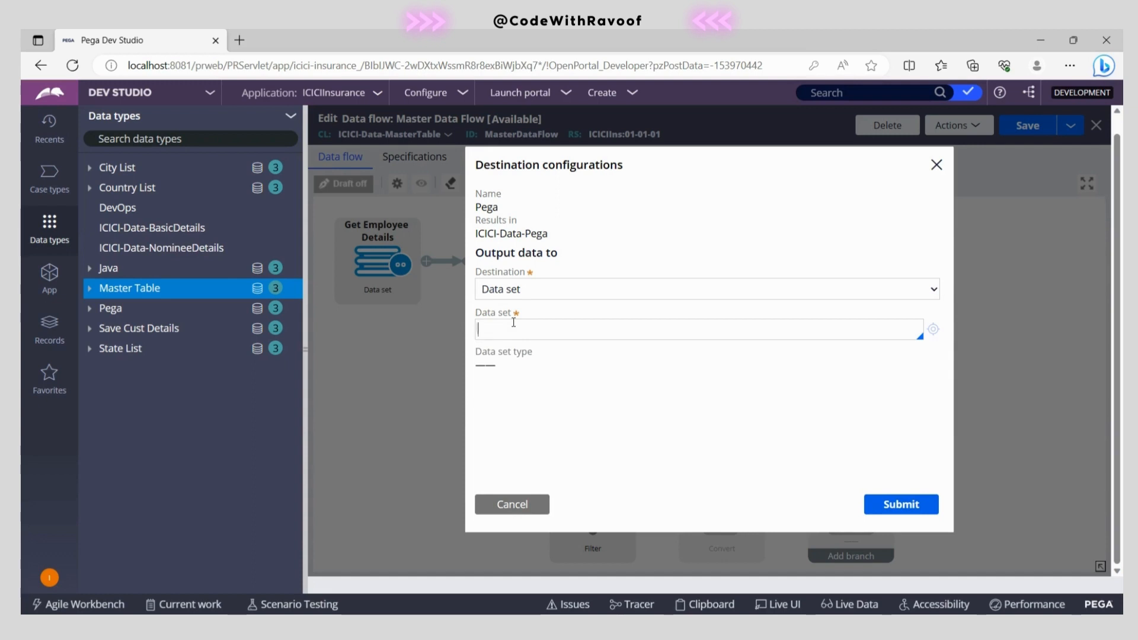
type("ega")
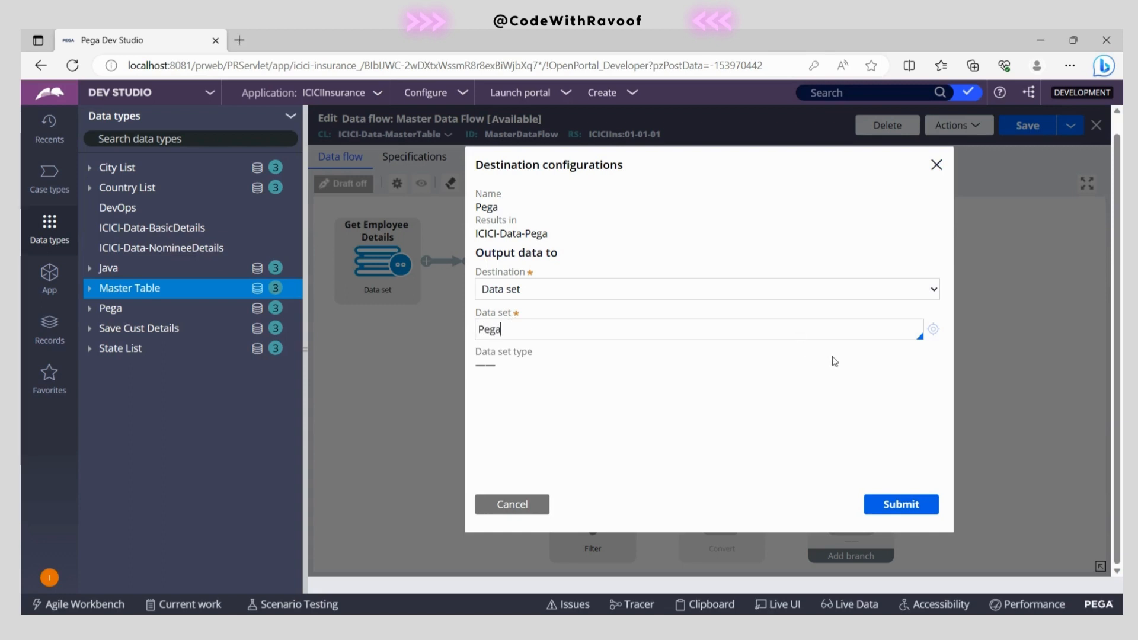
Create the Pega data set as a Database Table applied to ICICI-Data-Pega and save it.
left_click(934, 331)
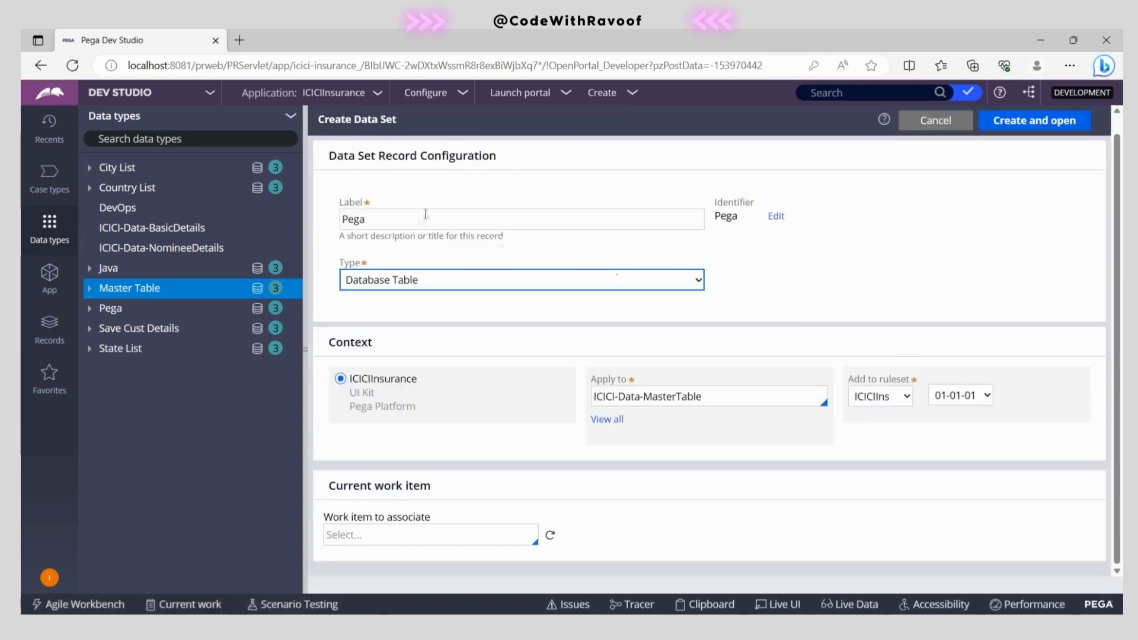
left_click(646, 396)
left_click_drag(646, 396, 732, 395)
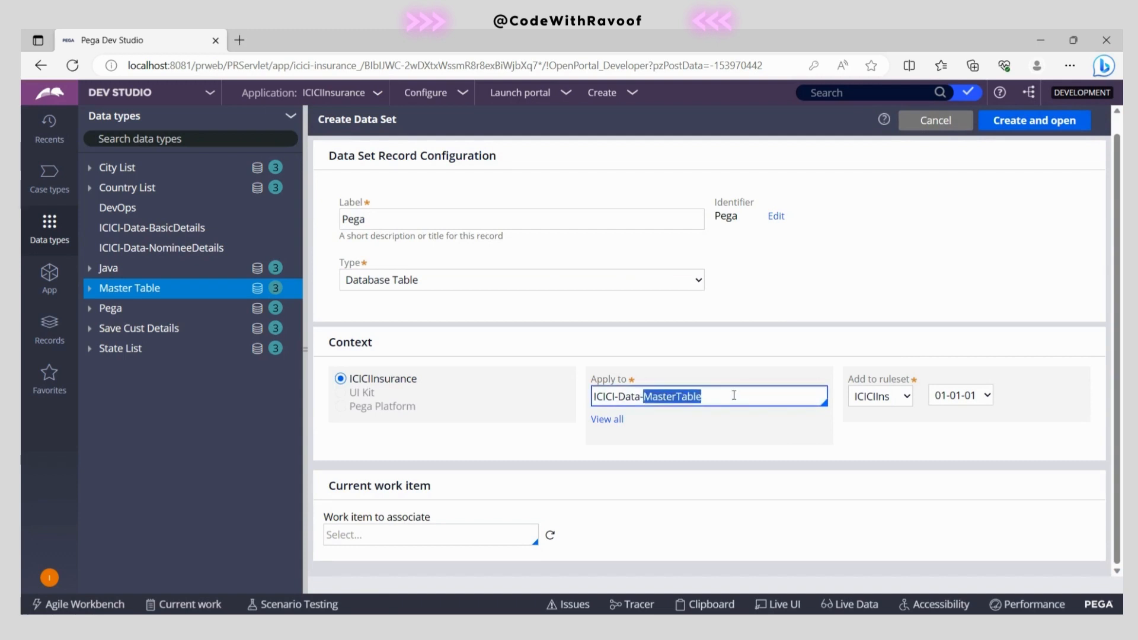
key("BackSpace")
type("peg")
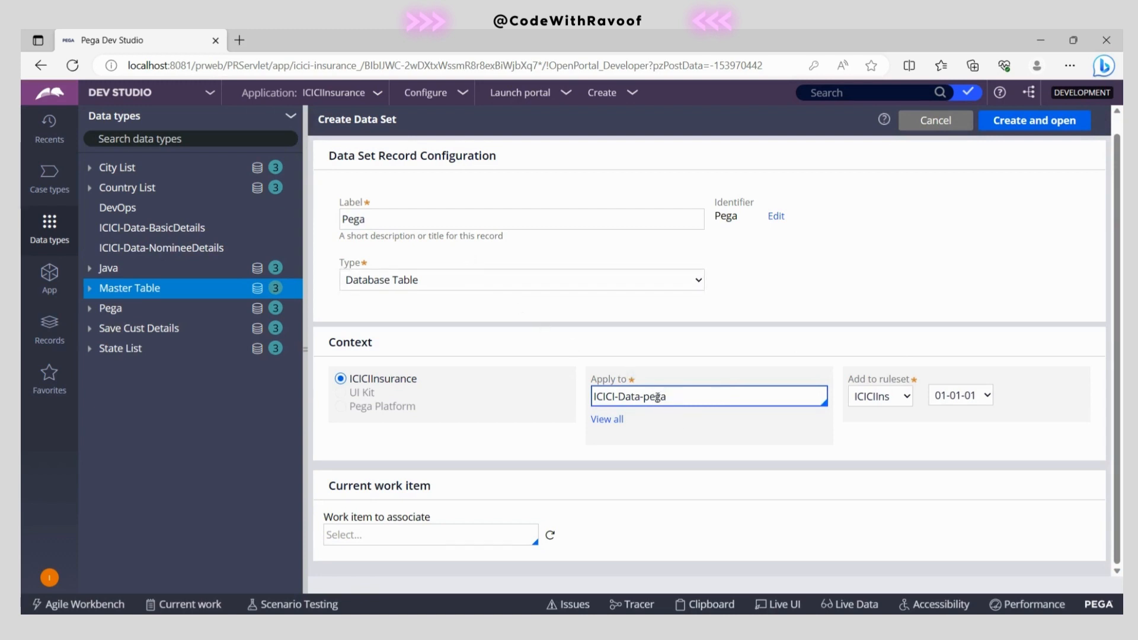
key("BackSpace")
type("P")
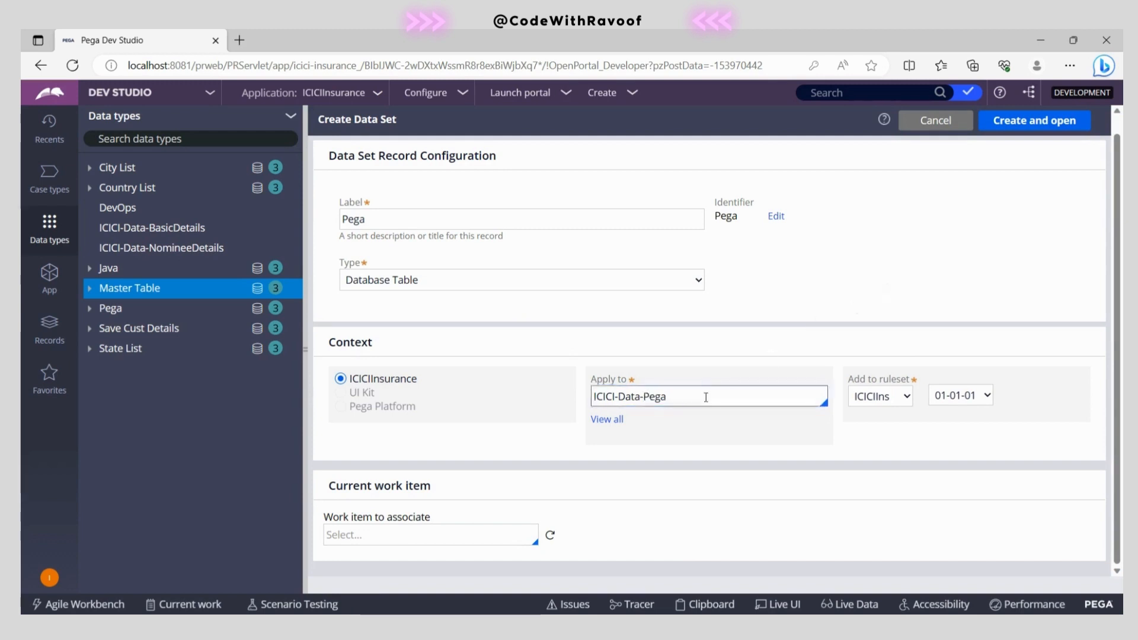
triple_click(705, 397)
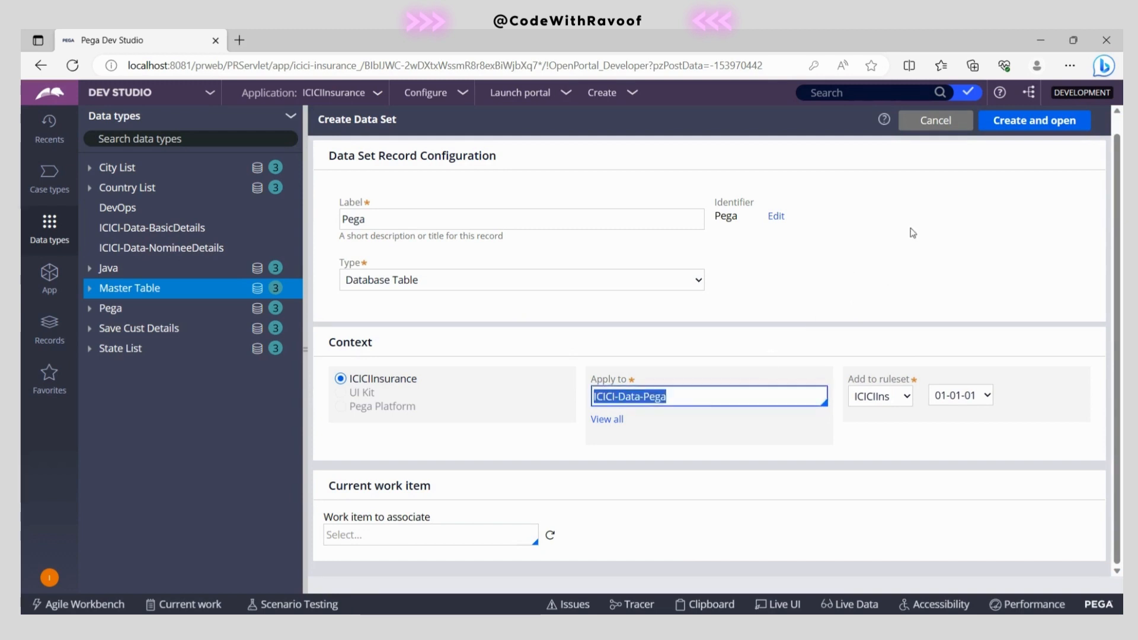
left_click(1022, 123)
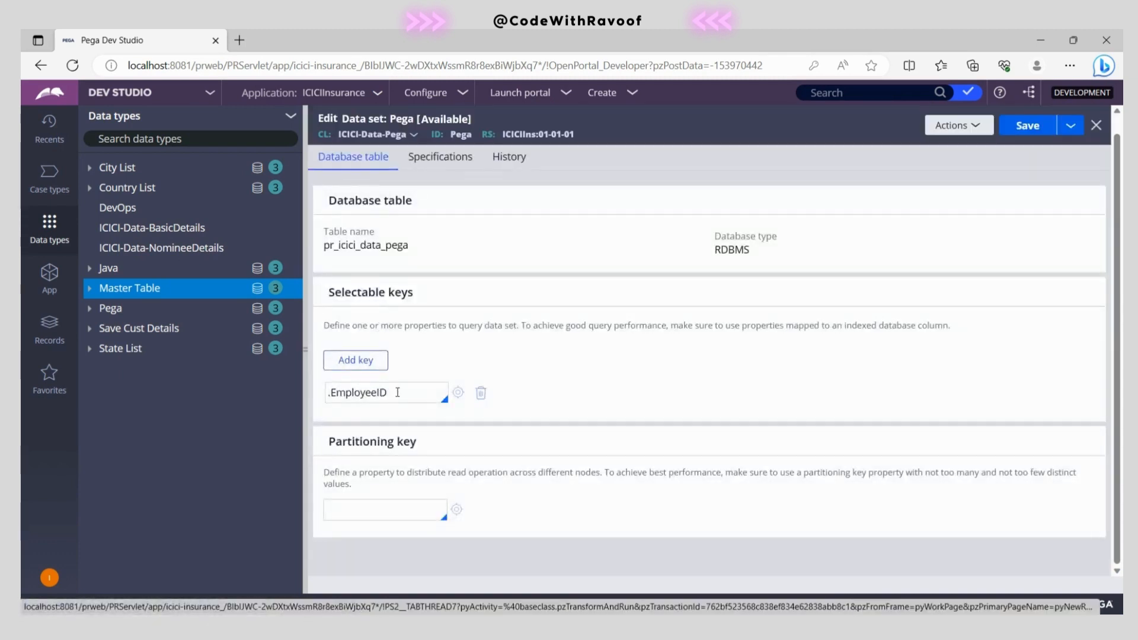
left_click(1013, 127)
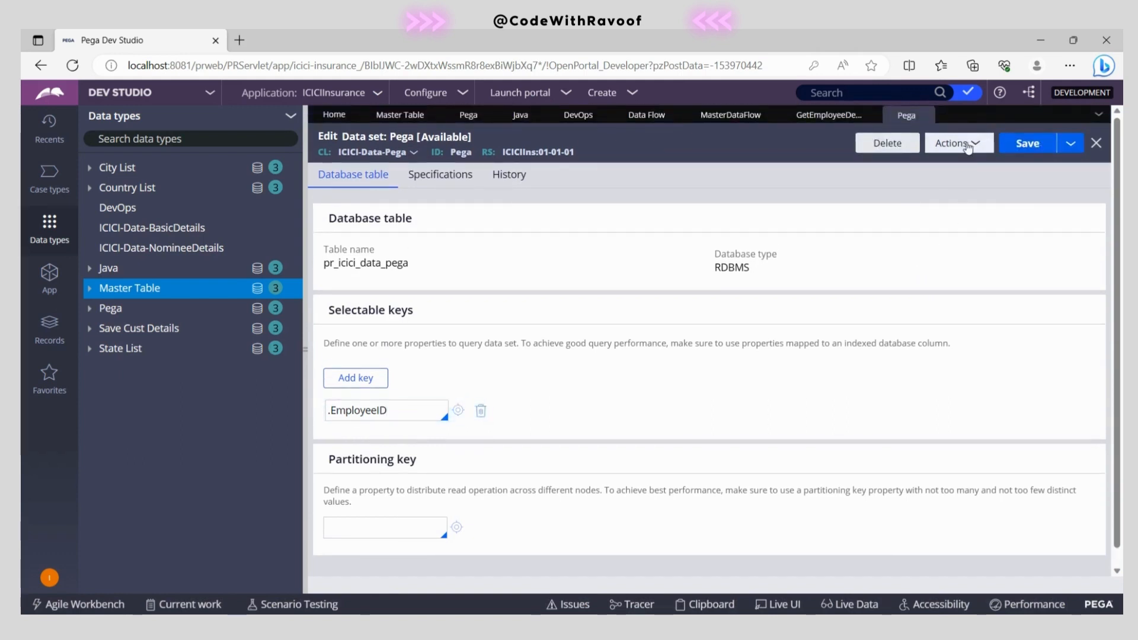
Run the Pega data set with the Browse operation, check the preview for records, and close the run windows.
left_click(966, 146)
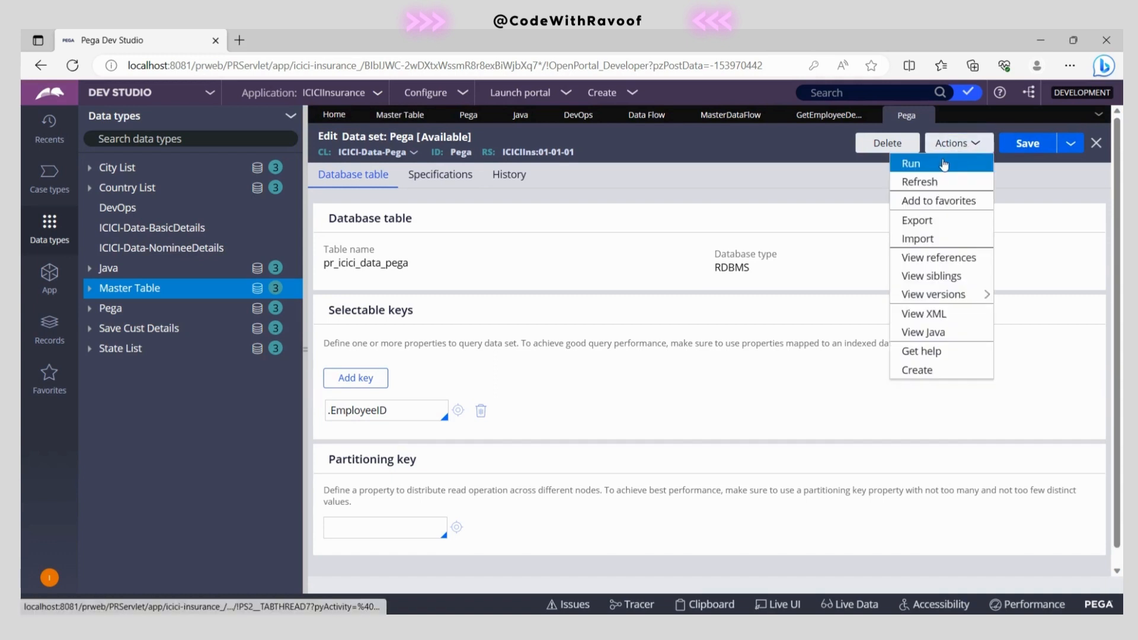
left_click(942, 163)
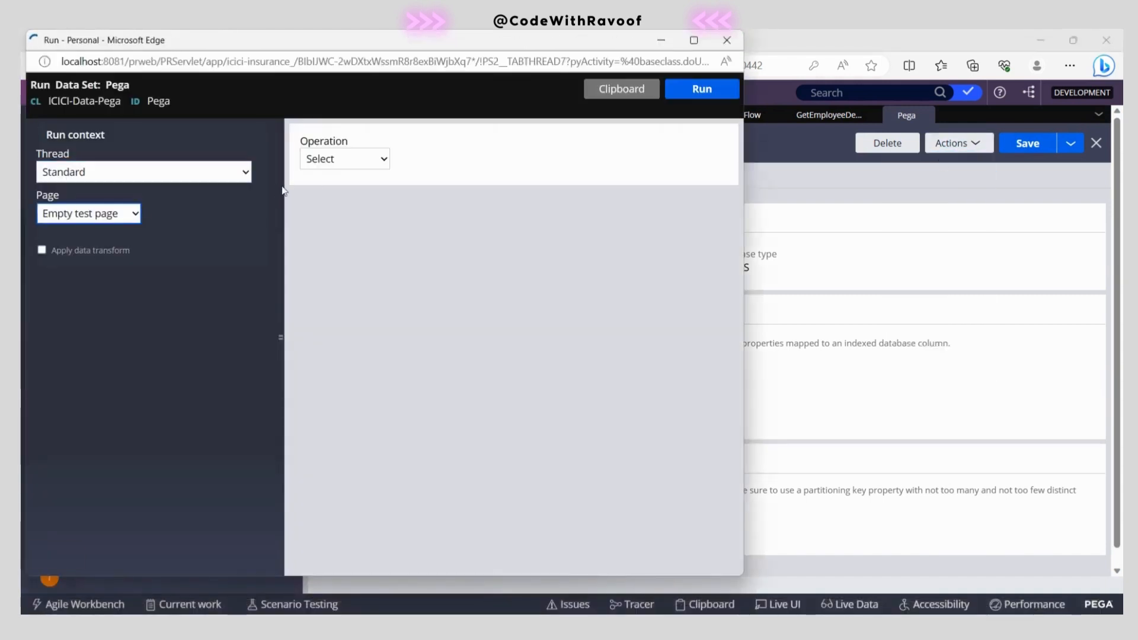
left_click(337, 160)
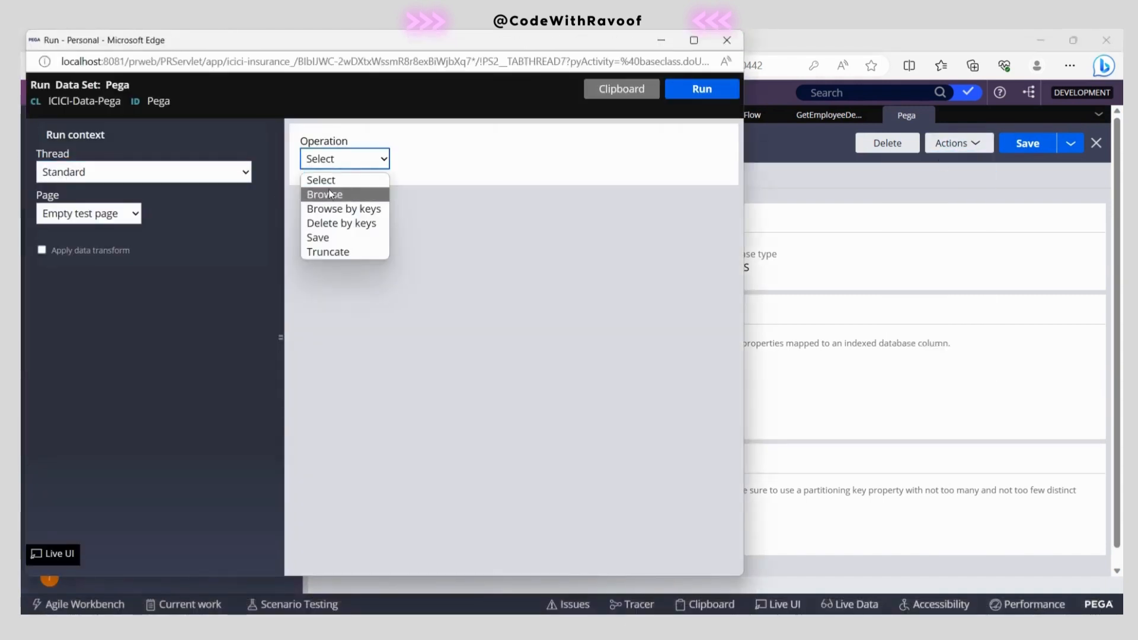
left_click(328, 192)
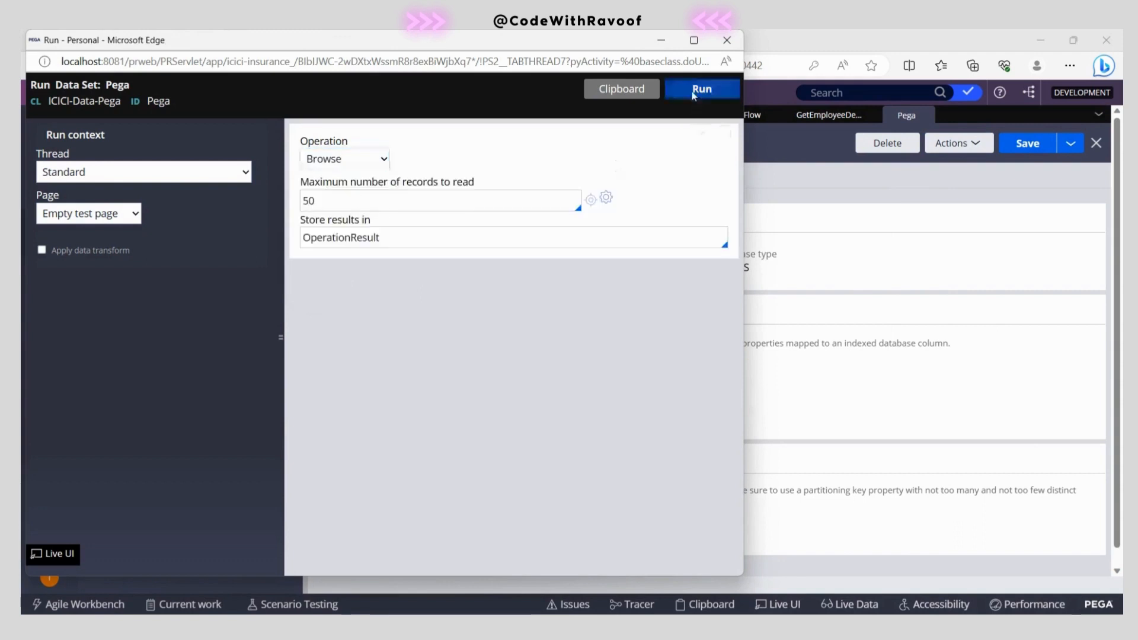
left_click(692, 91)
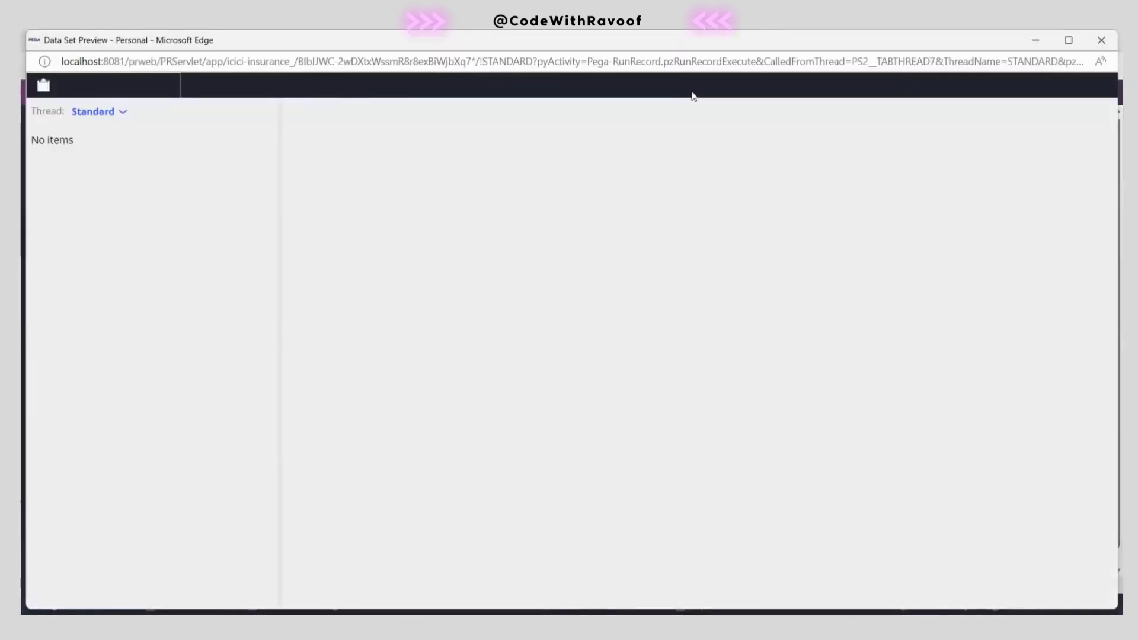
triple_click(81, 140)
left_click(80, 212)
left_click(1098, 42)
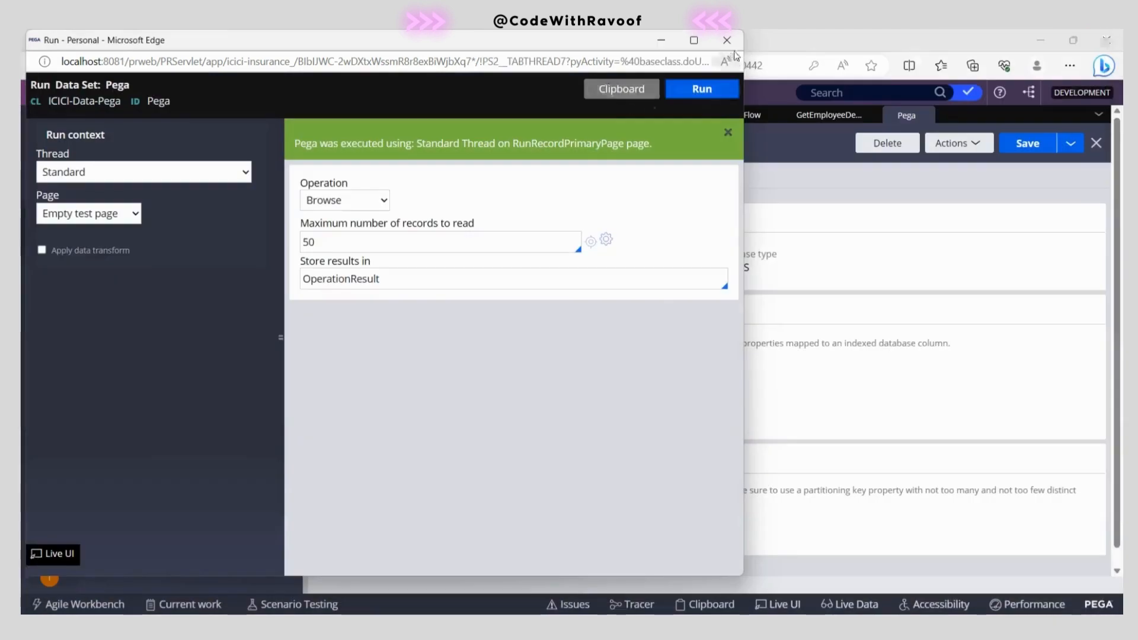
left_click(728, 48)
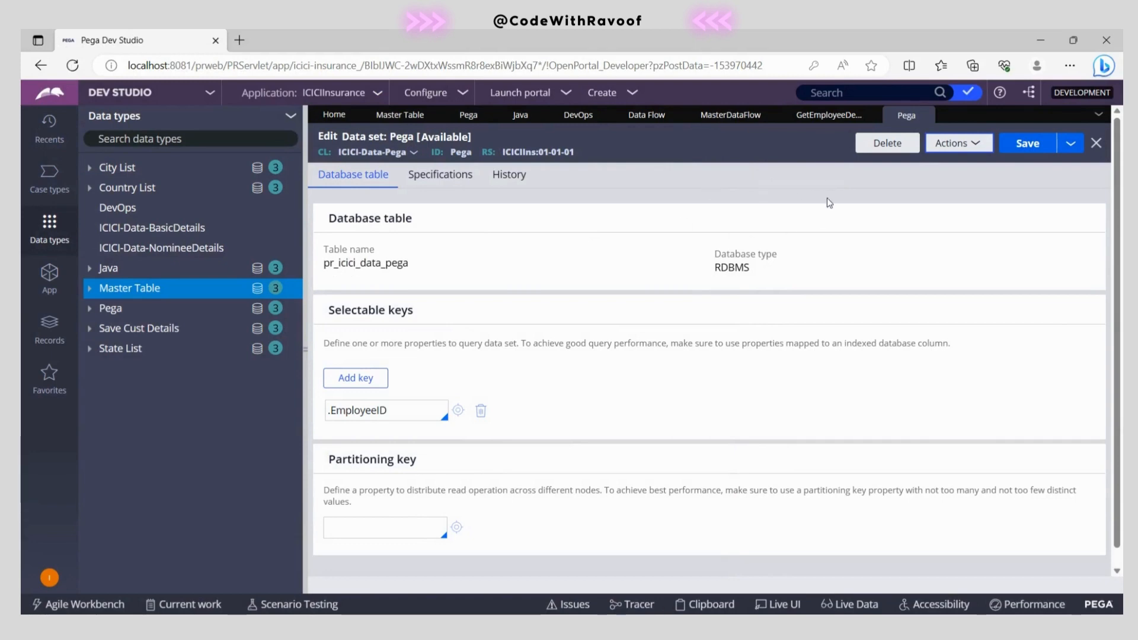
Close the Pega data set, select it in the Pega branch's destination with insert new and overwrite existing records, and submit.
left_click(812, 122)
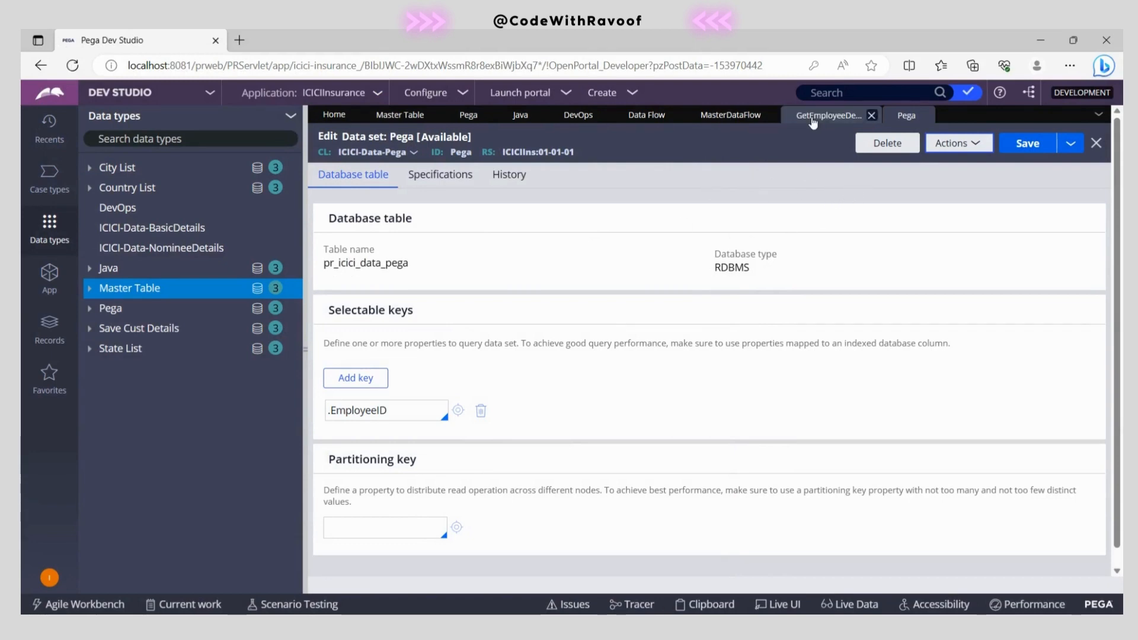
left_click(907, 117)
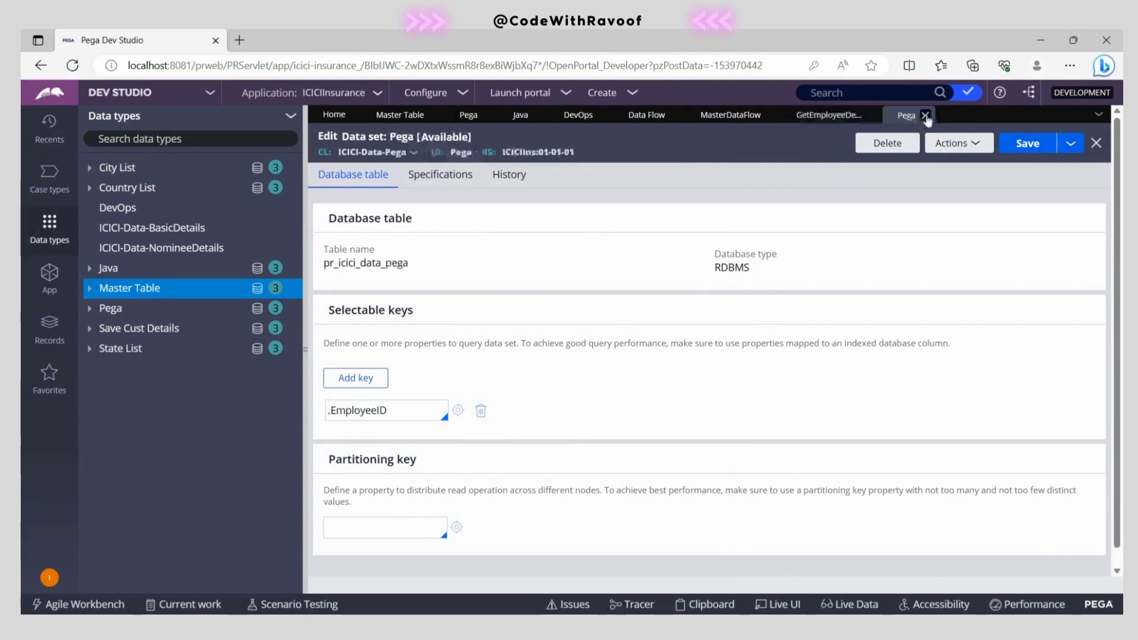
left_click(925, 116)
left_click(727, 116)
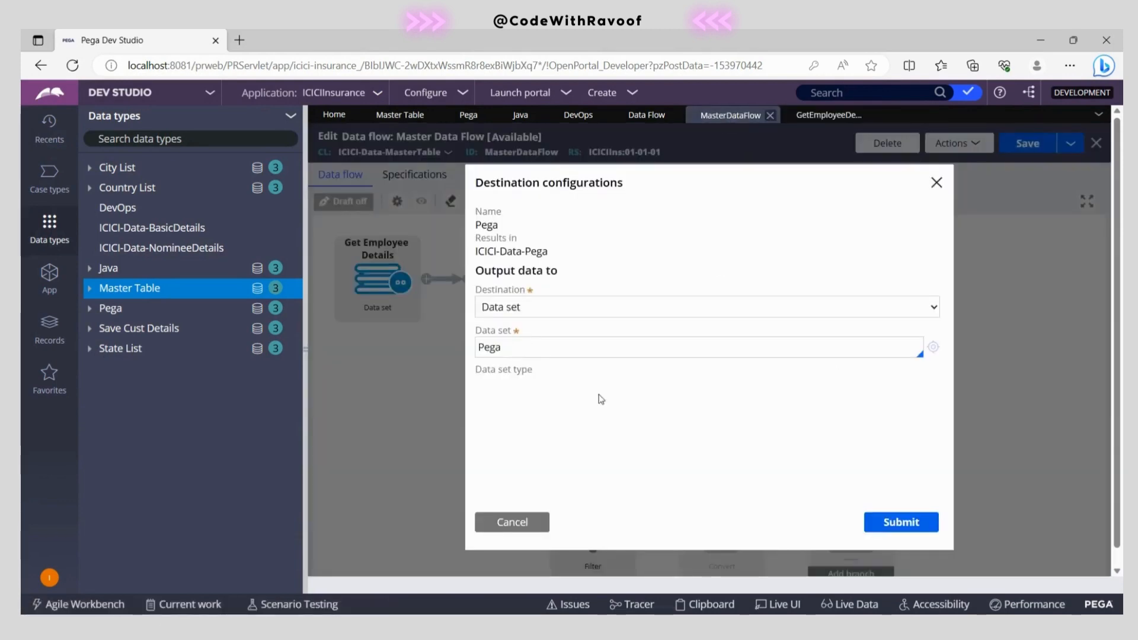
left_click(543, 347)
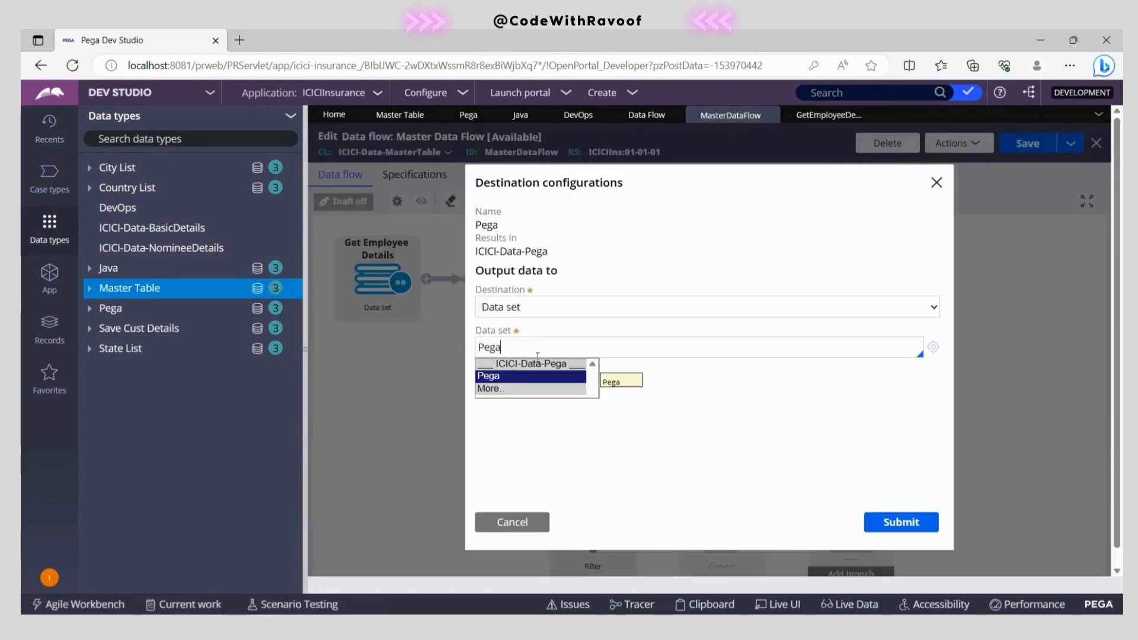
left_click(506, 378)
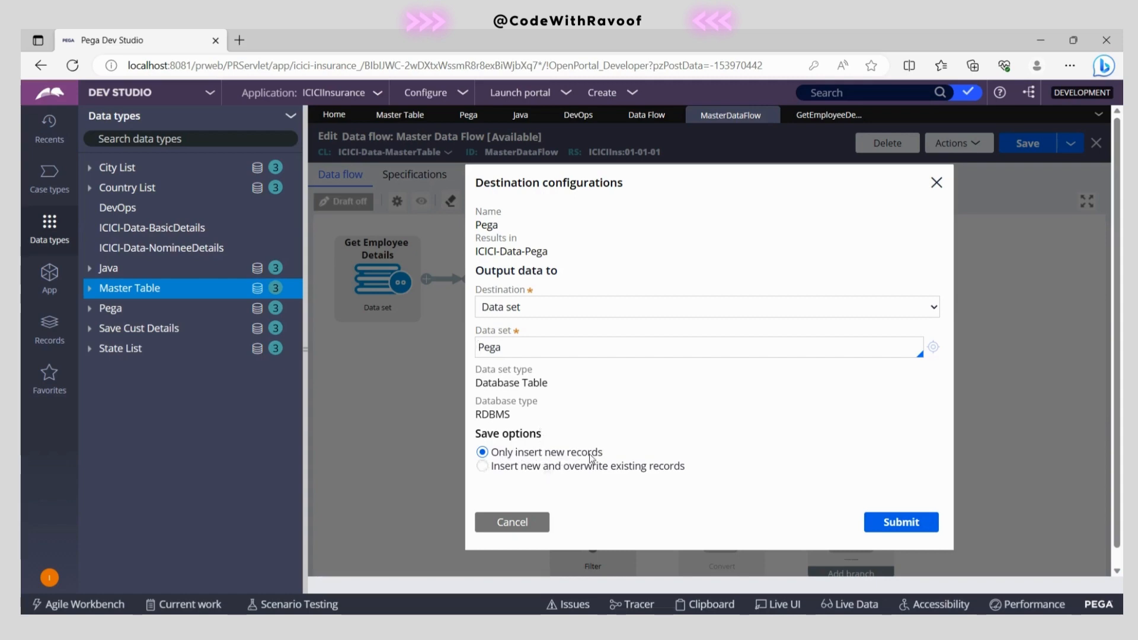
left_click(482, 468)
left_click(901, 522)
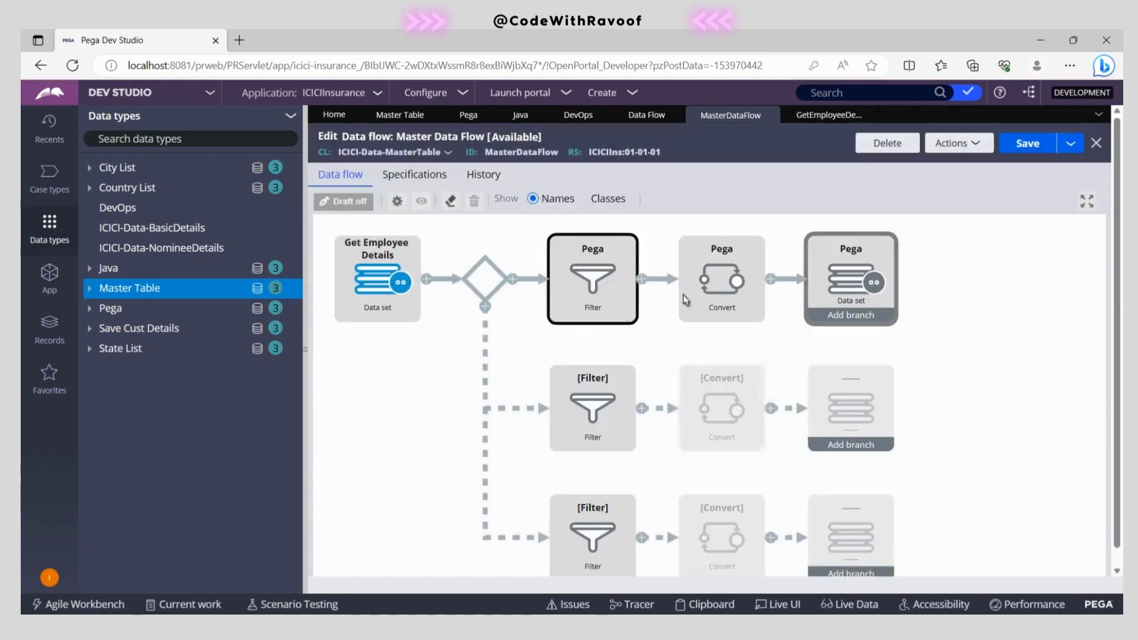
left_click(867, 313)
Configure the second branch's filter with the name Java and the condition .SkillType = "Java", and submit it.
double_click(591, 420)
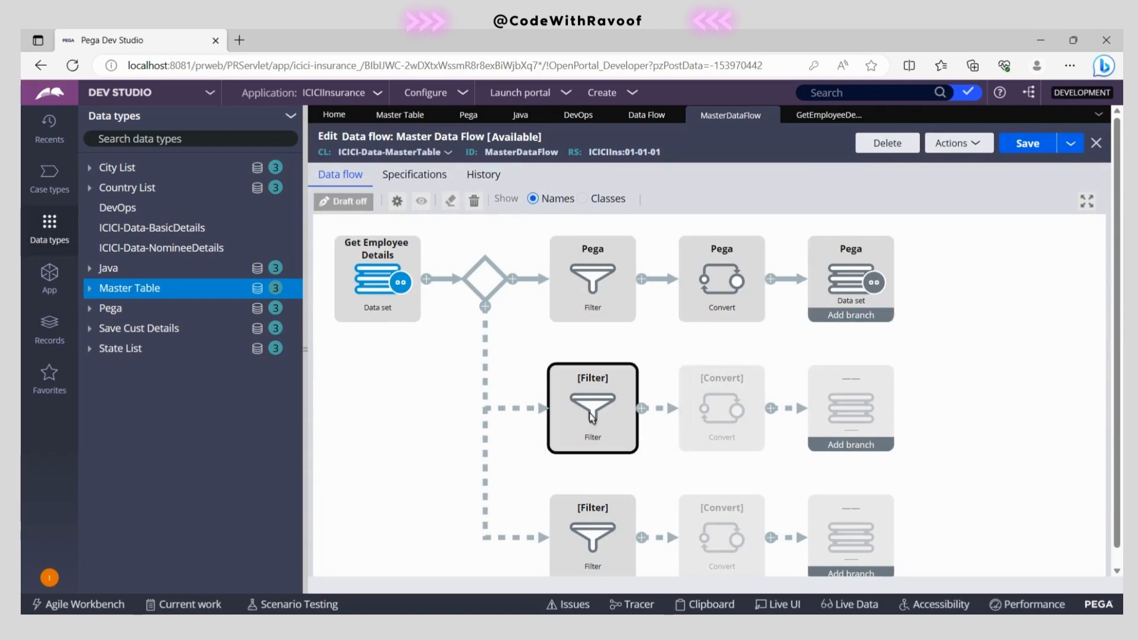
triple_click(499, 234)
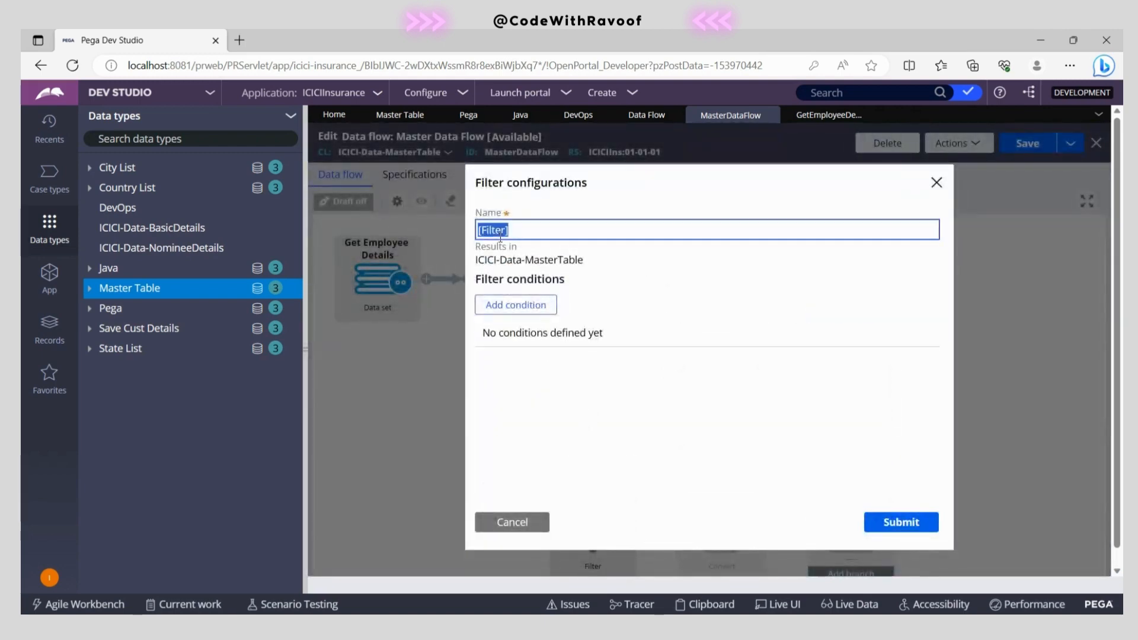
type("Java")
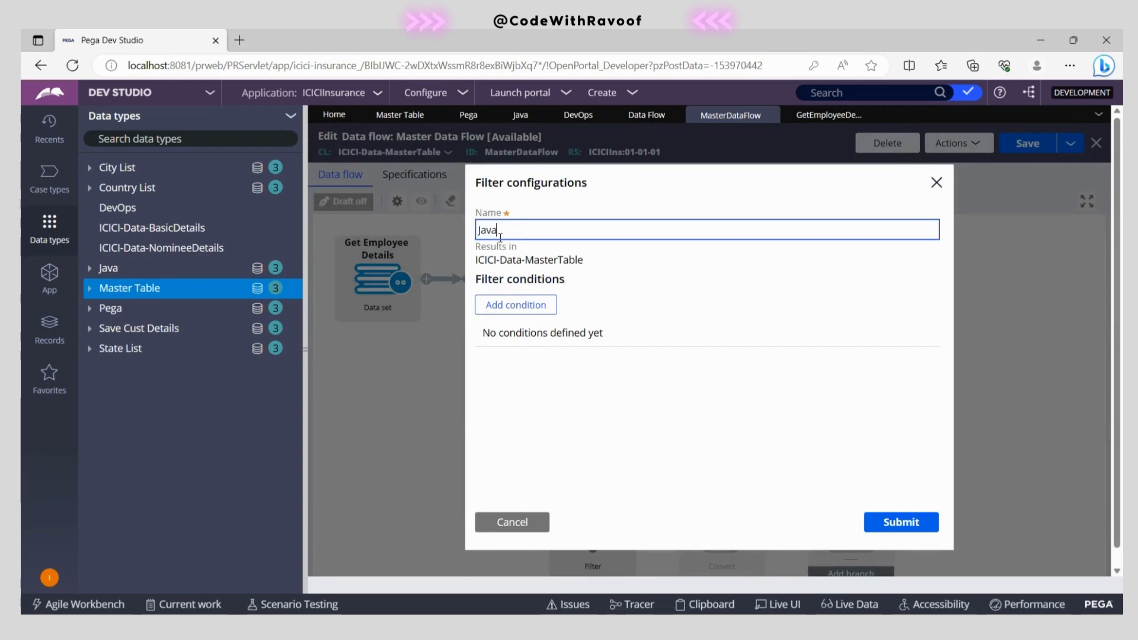
left_click(520, 305)
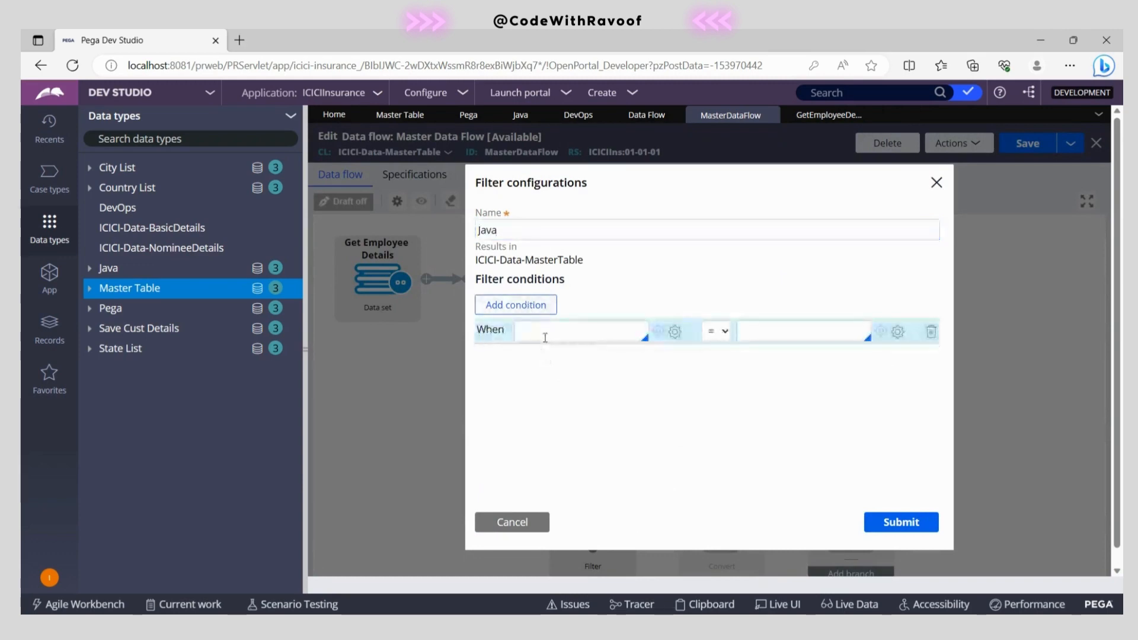
type(".s")
left_click(569, 422)
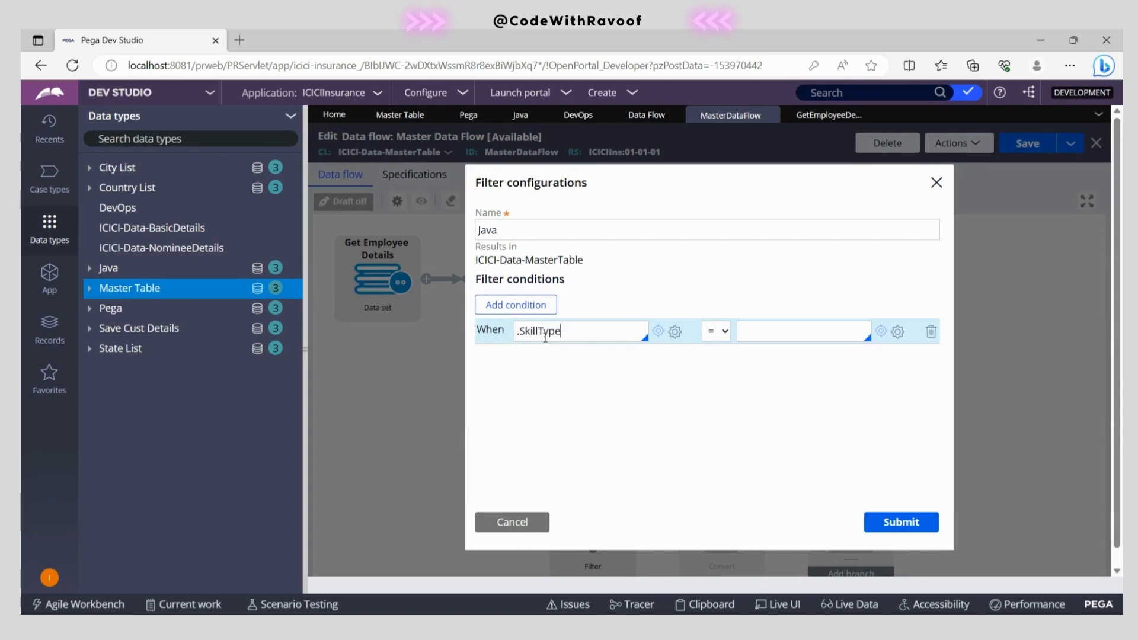
left_click(751, 331)
type("\"Java")
left_click(896, 522)
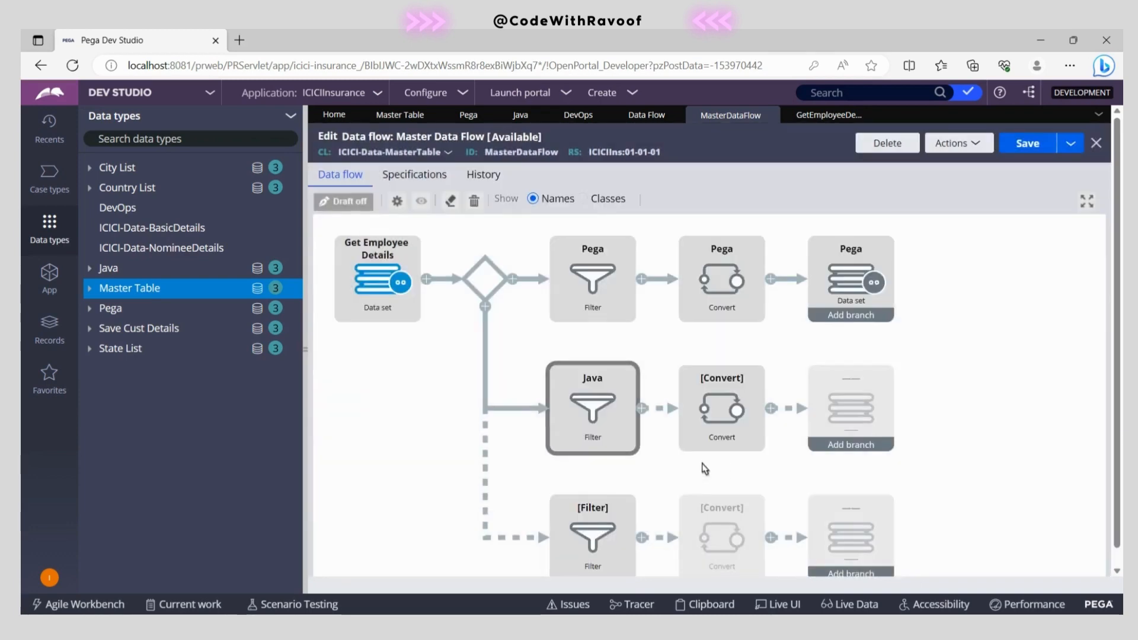
Set the Java branch's Convert to class ICICI-Data-Java, auto-copy properties with identical names, and review the matching properties.
double_click(718, 420)
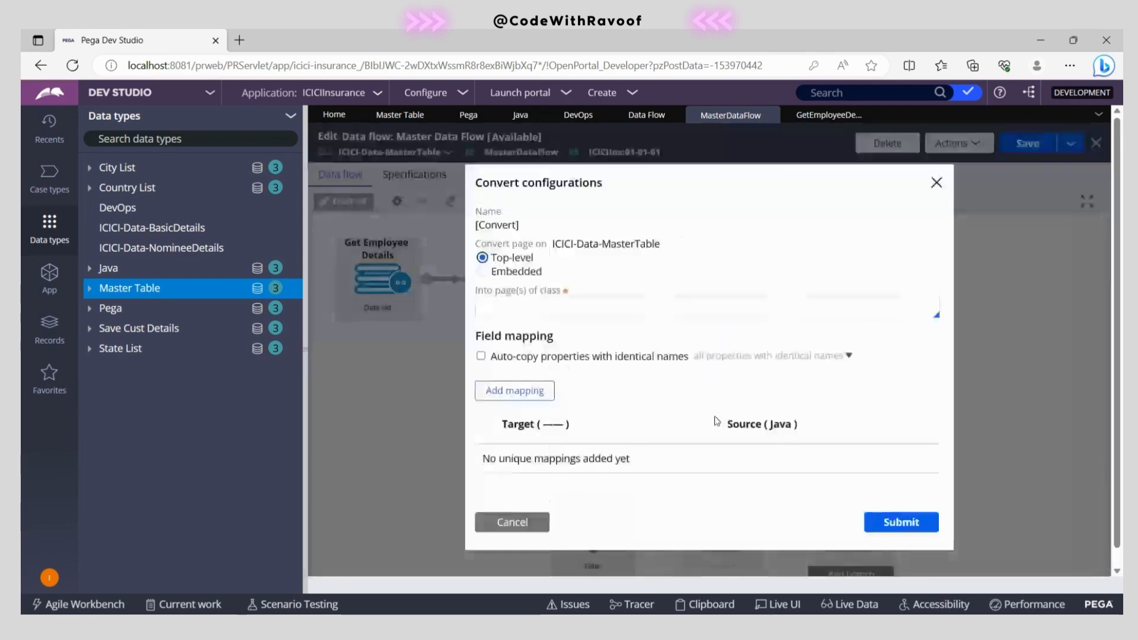
left_click(544, 308)
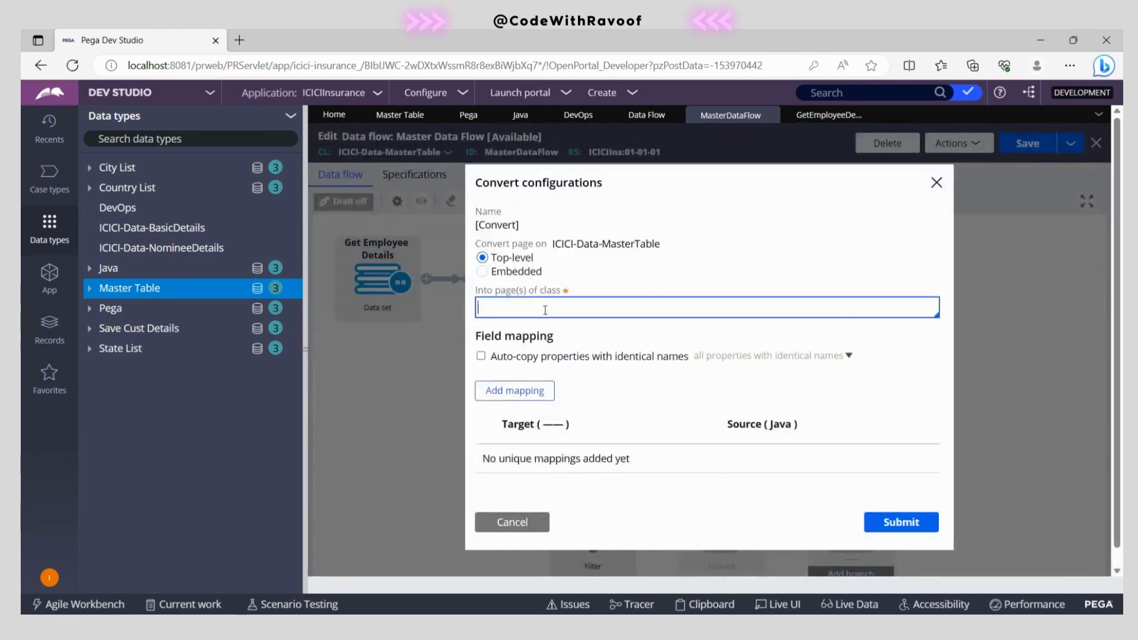
type("ICICI-Data-MasterTable")
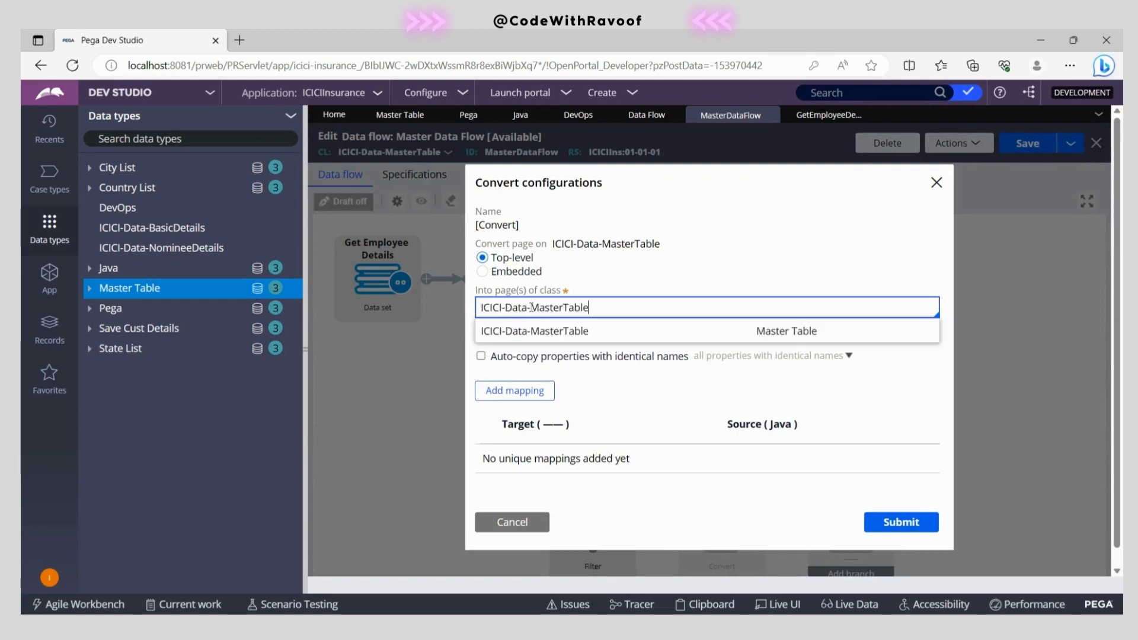
left_click_drag(531, 307, 635, 310)
type("java")
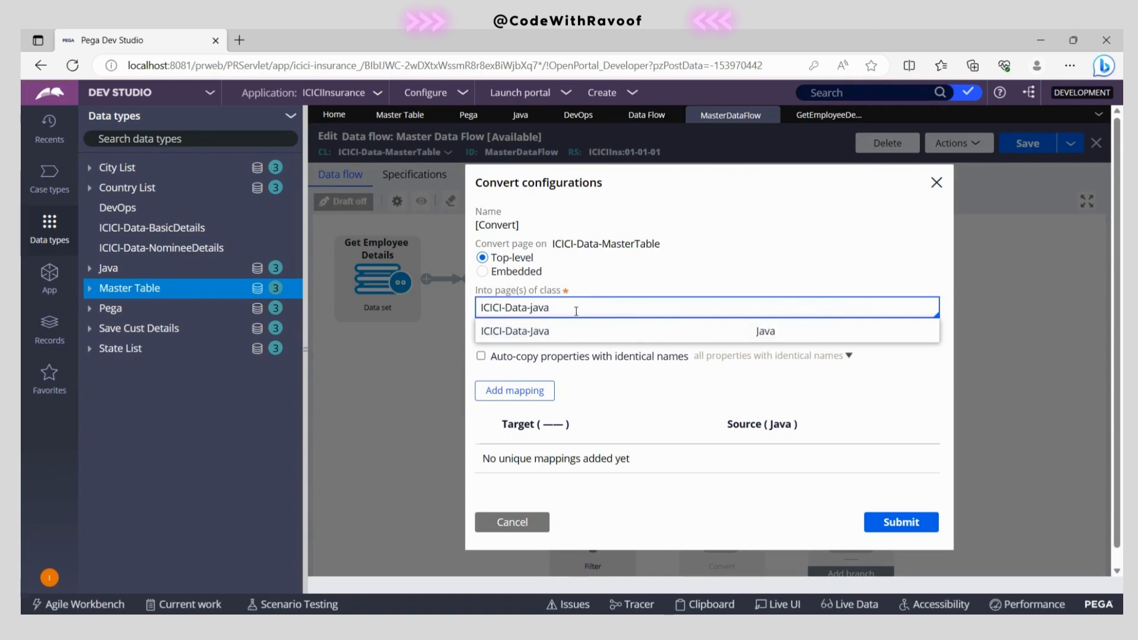
left_click(553, 331)
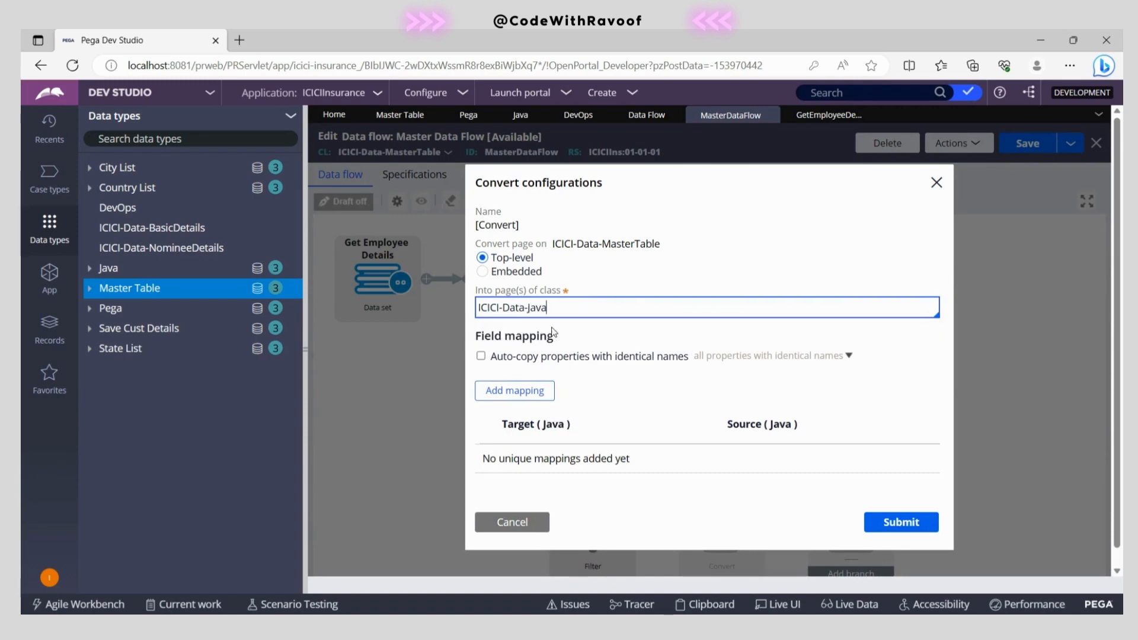
left_click(482, 356)
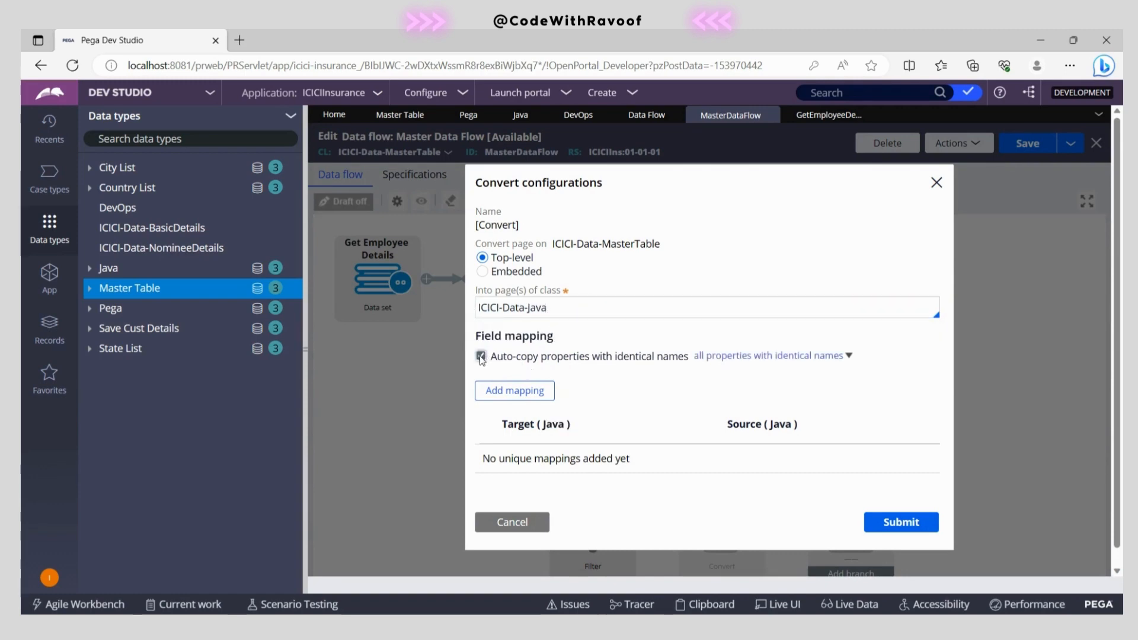
left_click(794, 356)
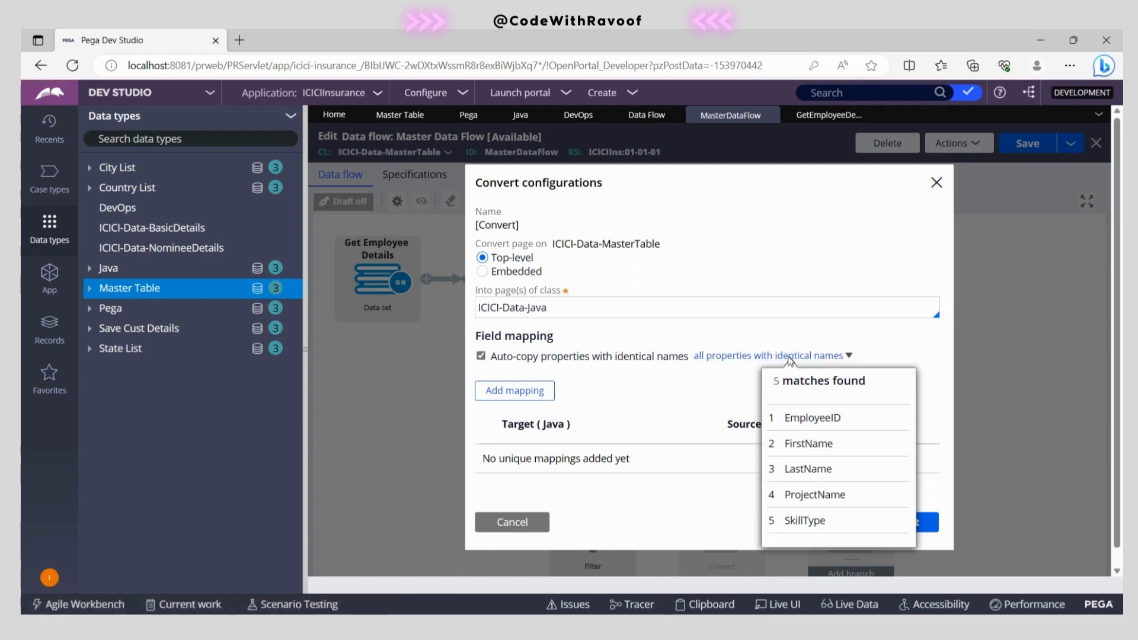
Add a mapping that sets .RMName equal to .ReportingManager in the Java branch's Convert configuration, and submit it.
left_click(515, 391)
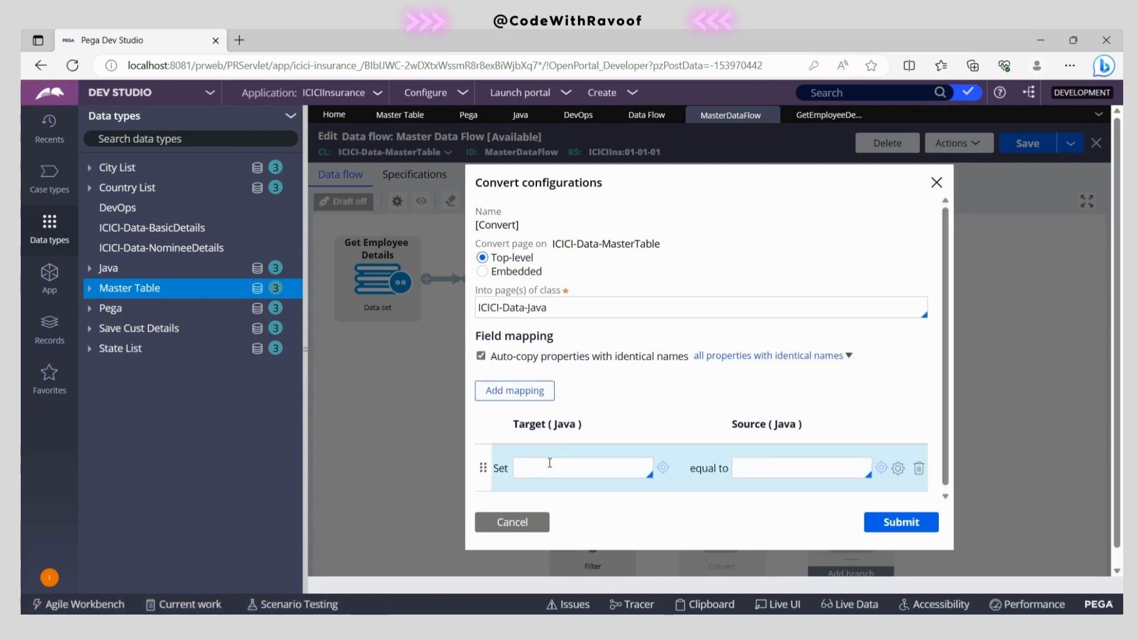
type(".r")
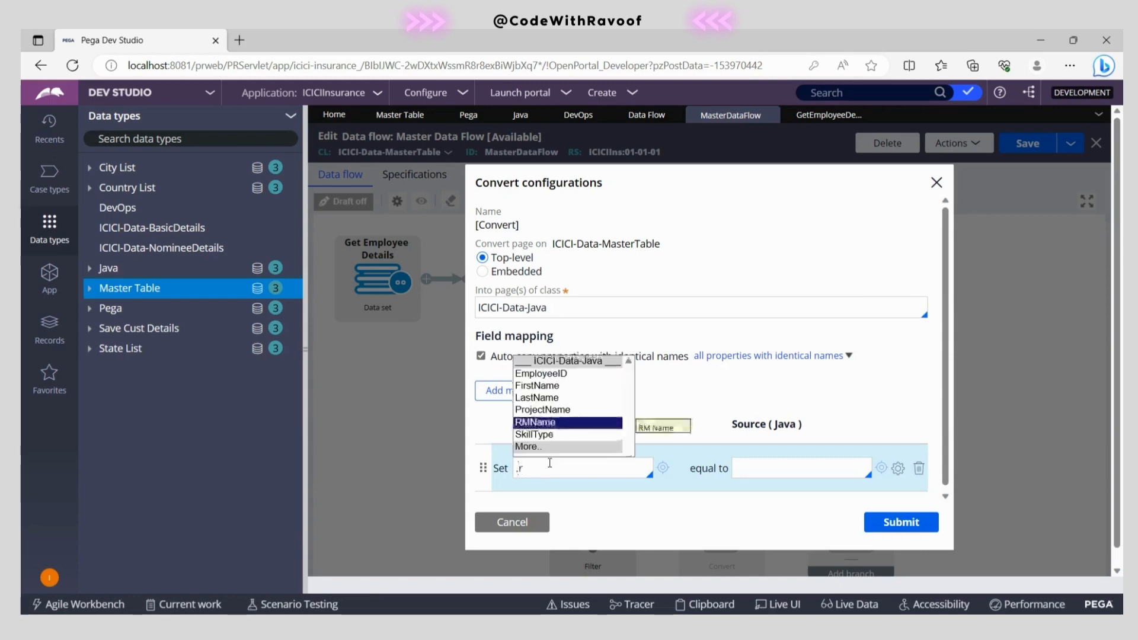
left_click(569, 424)
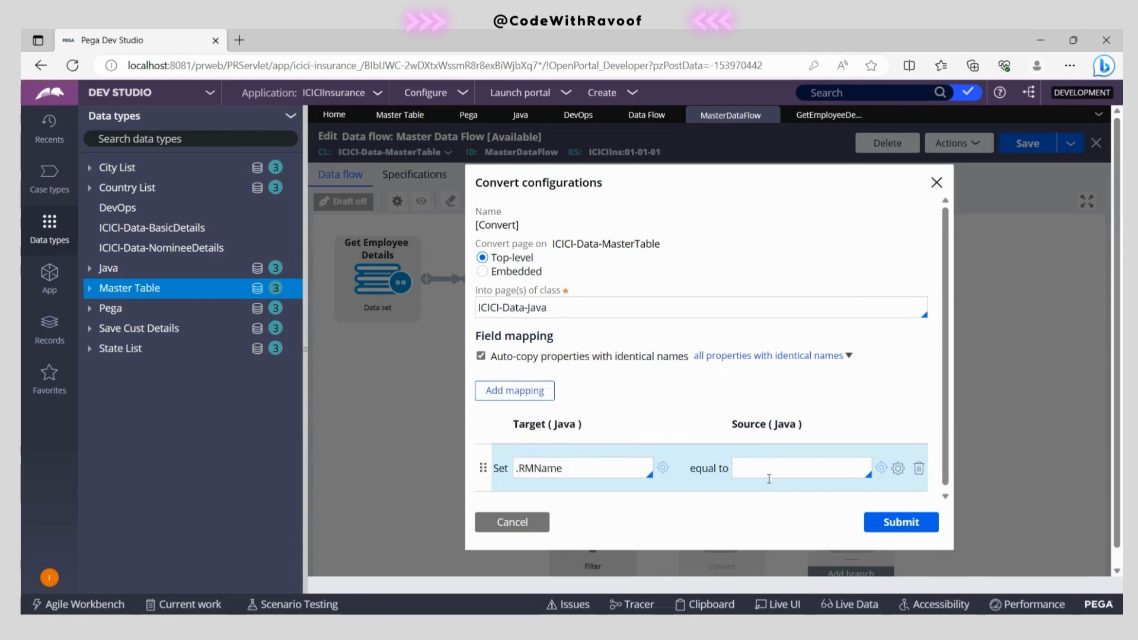
type(".re")
key("Return")
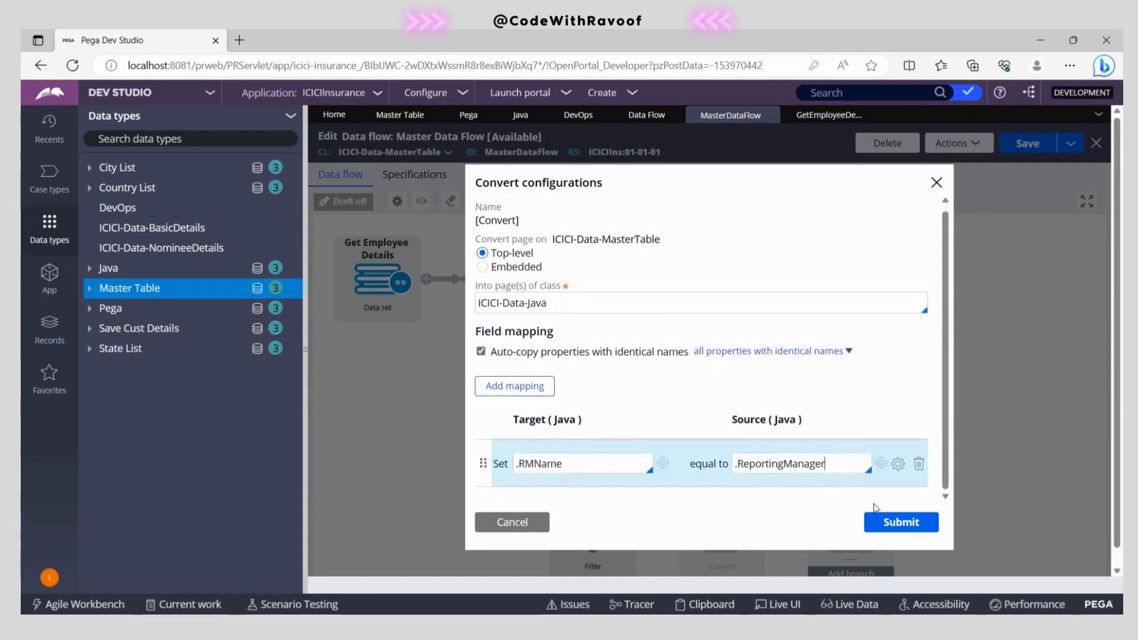
left_click(902, 523)
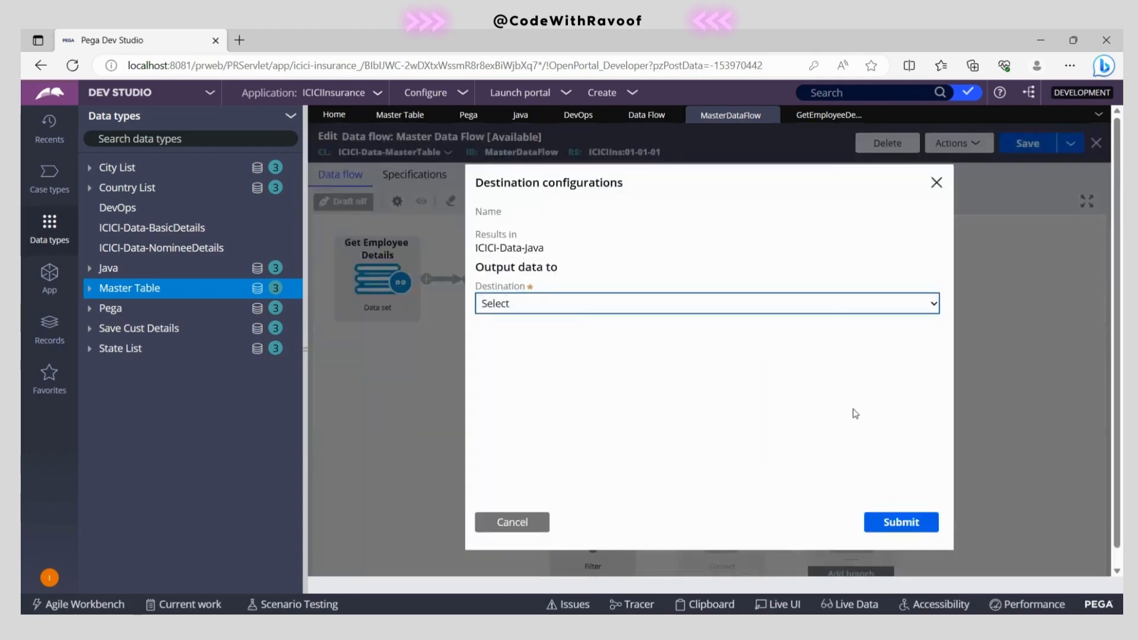
Set the Java branch's destination to output to a data set named Java.
left_click(556, 311)
left_click(515, 380)
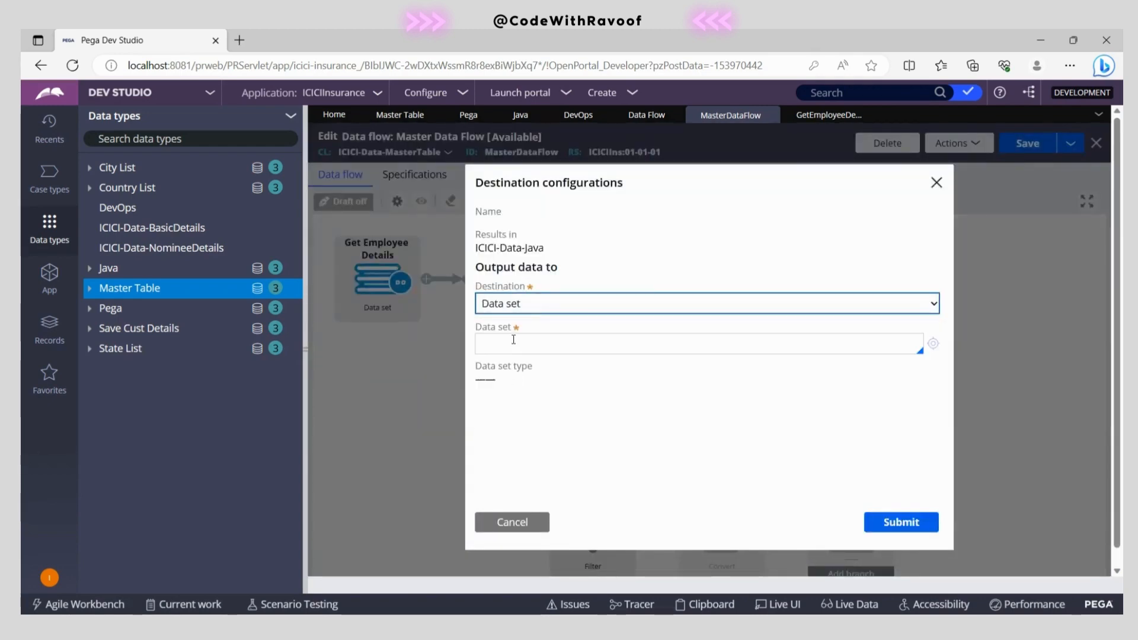
left_click(514, 343)
type("Java")
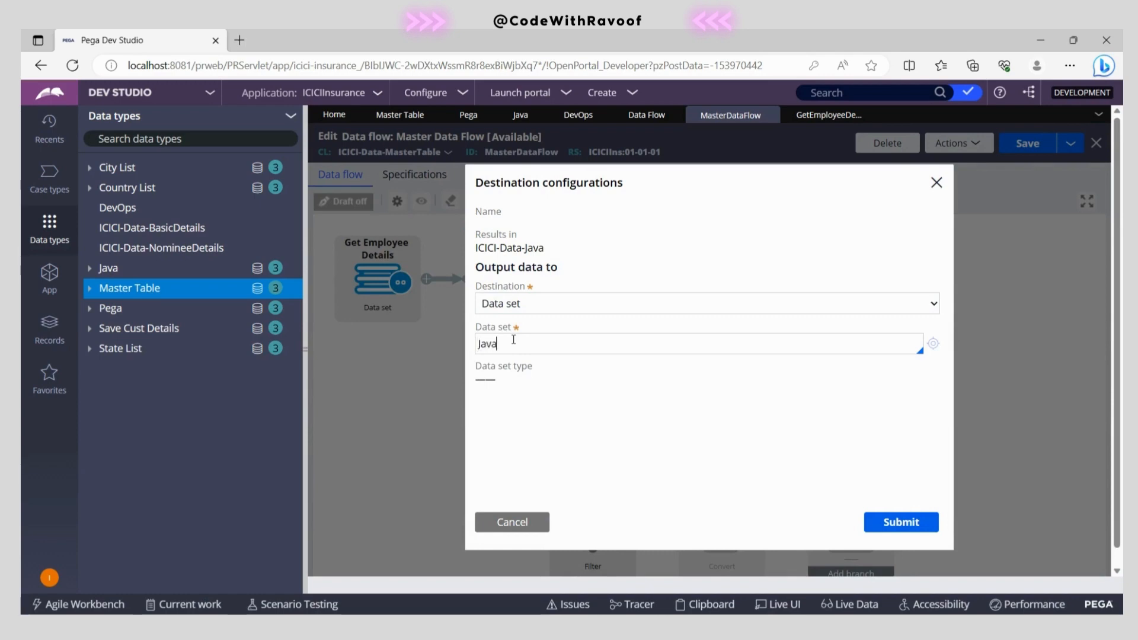
Create the Java data set as a Database Table applied to ICICI-Data-Java and save it.
left_click(933, 346)
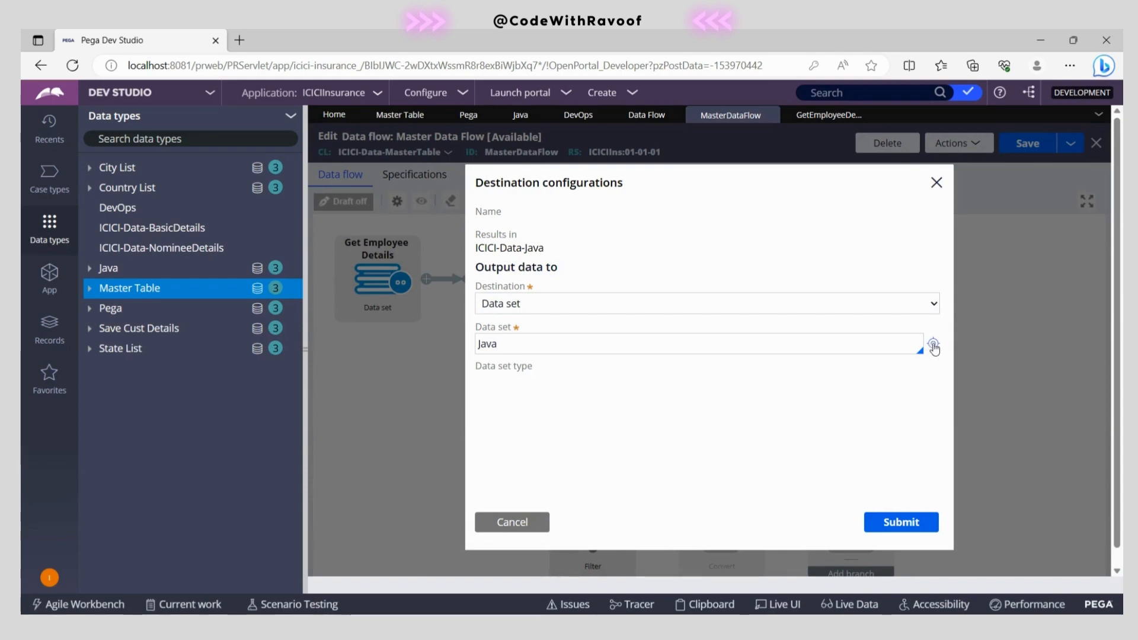
left_click(934, 347)
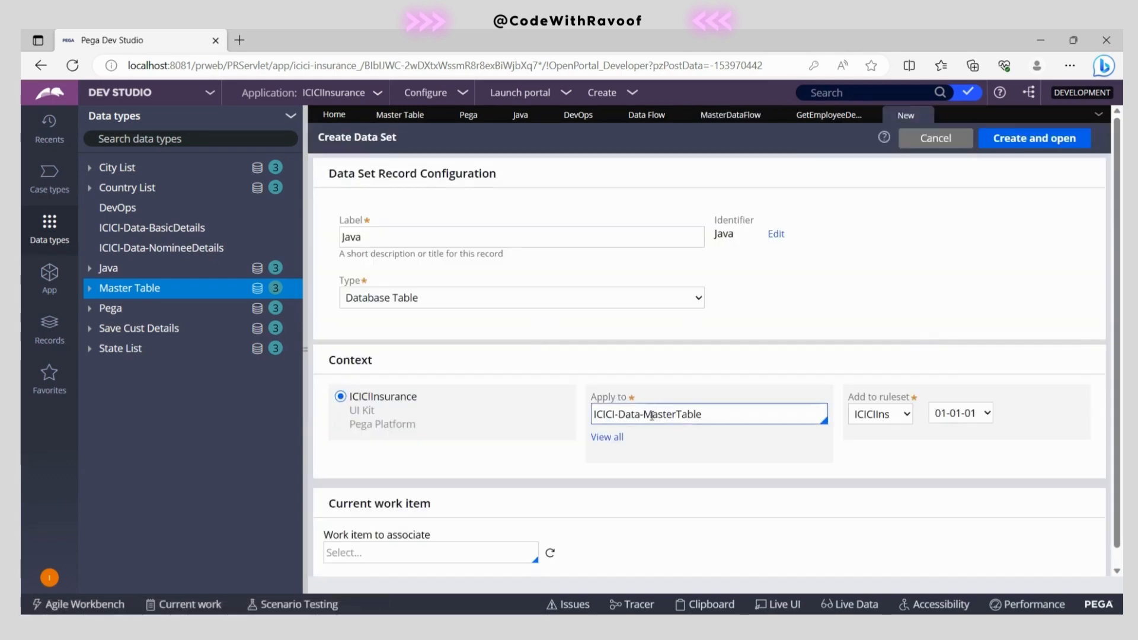
left_click_drag(644, 411, 735, 415)
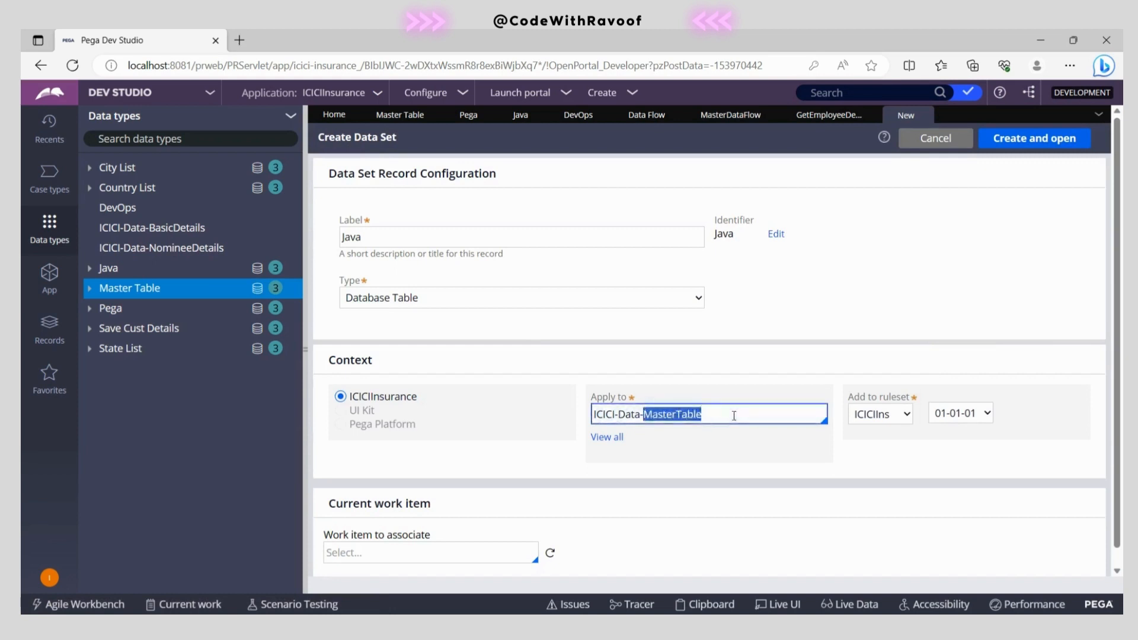
type("jav")
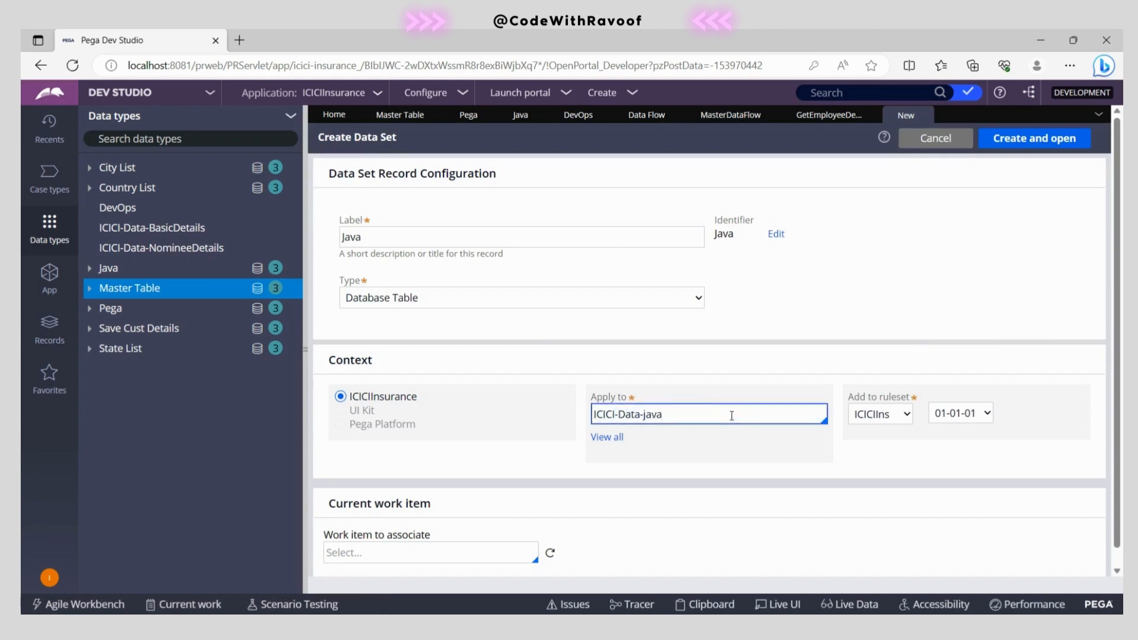
left_click(641, 414)
left_click(1029, 138)
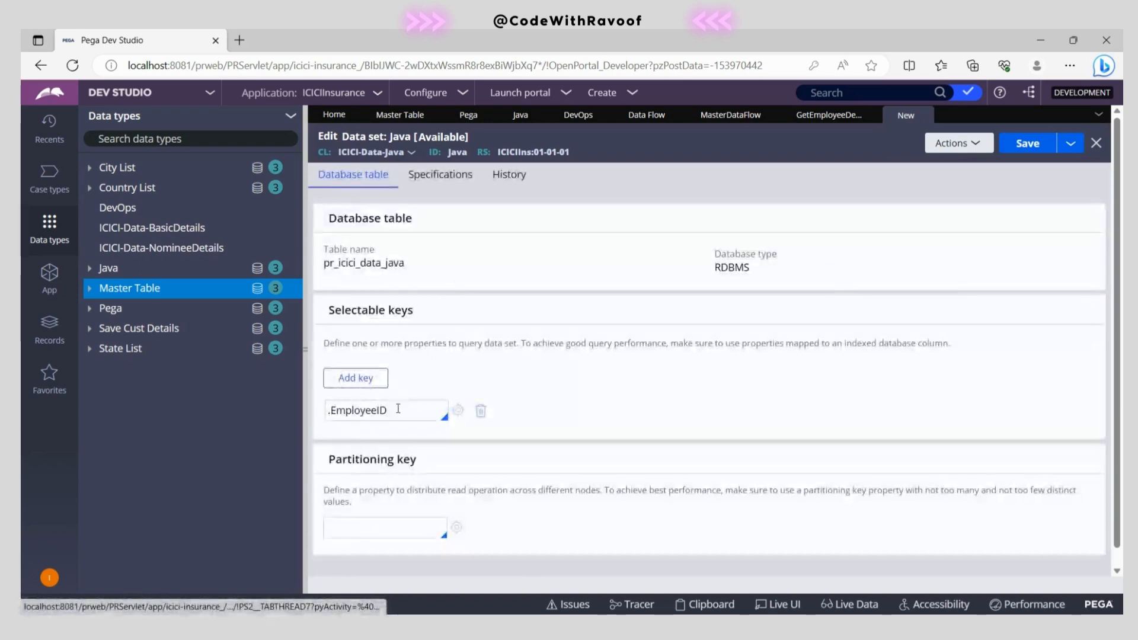
left_click(399, 409)
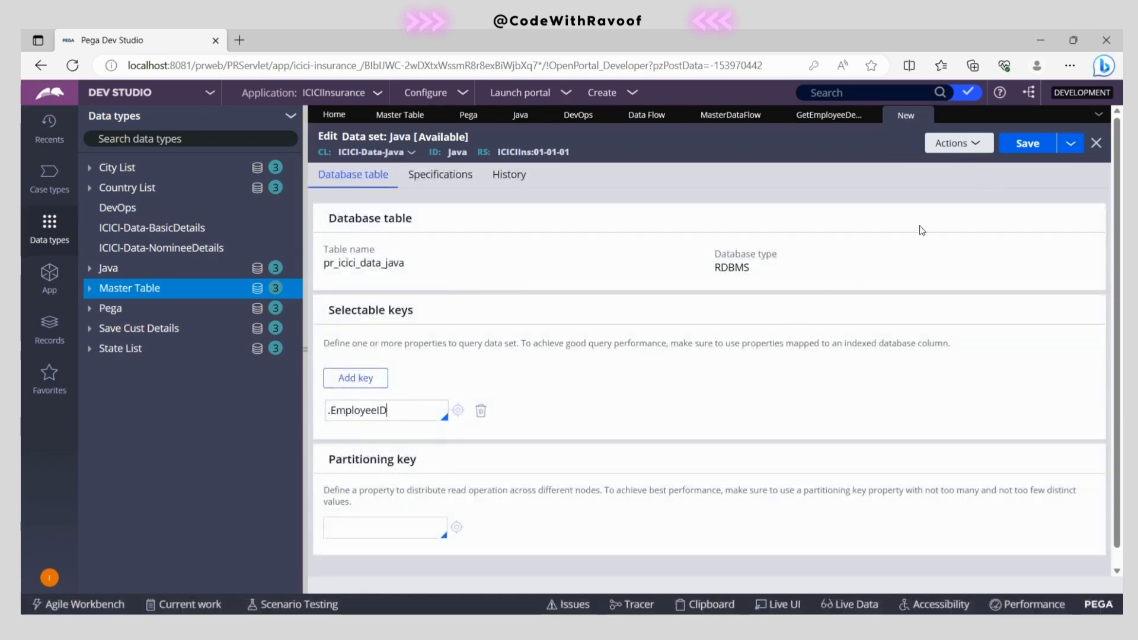
left_click(1018, 147)
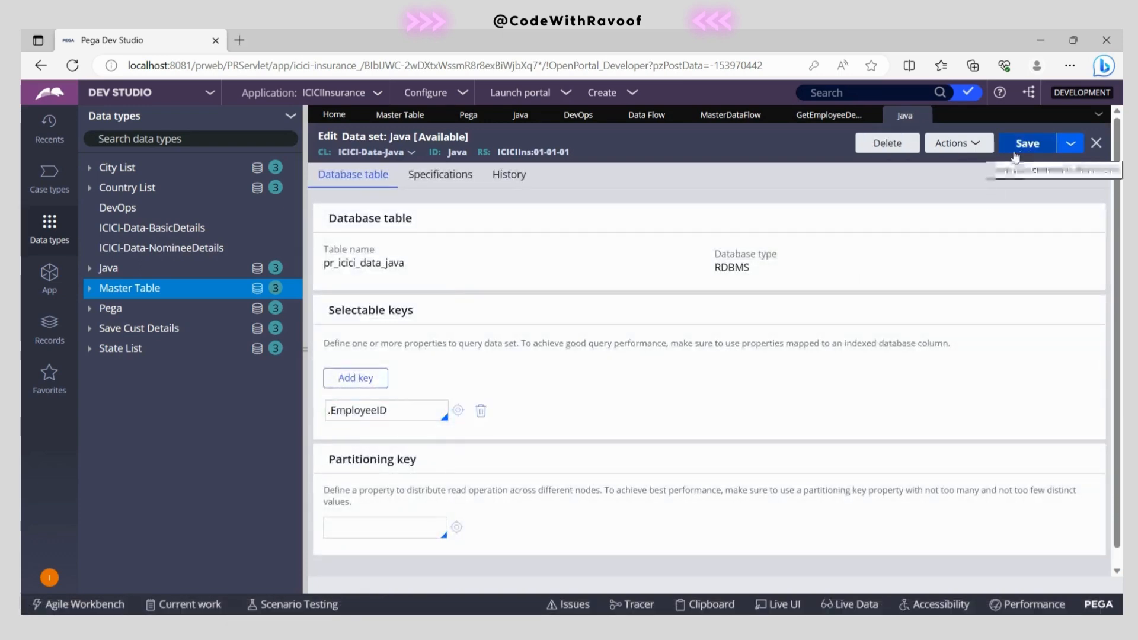
Select the Java data set as the Java branch's destination with insert new and overwrite existing records, and submit it.
left_click(924, 116)
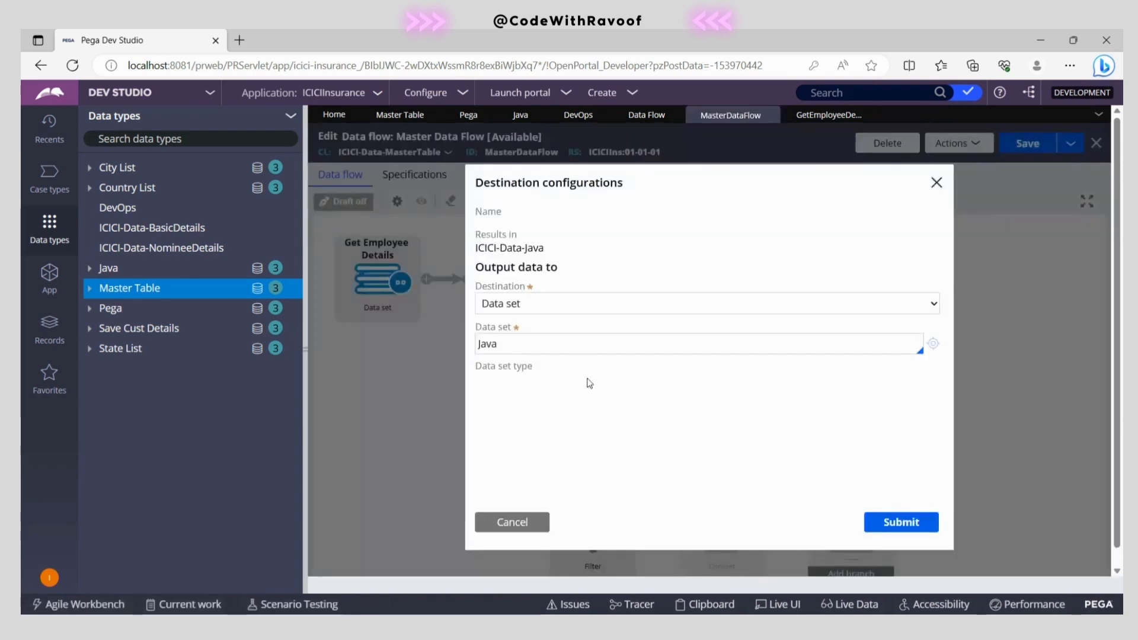
left_click(546, 347)
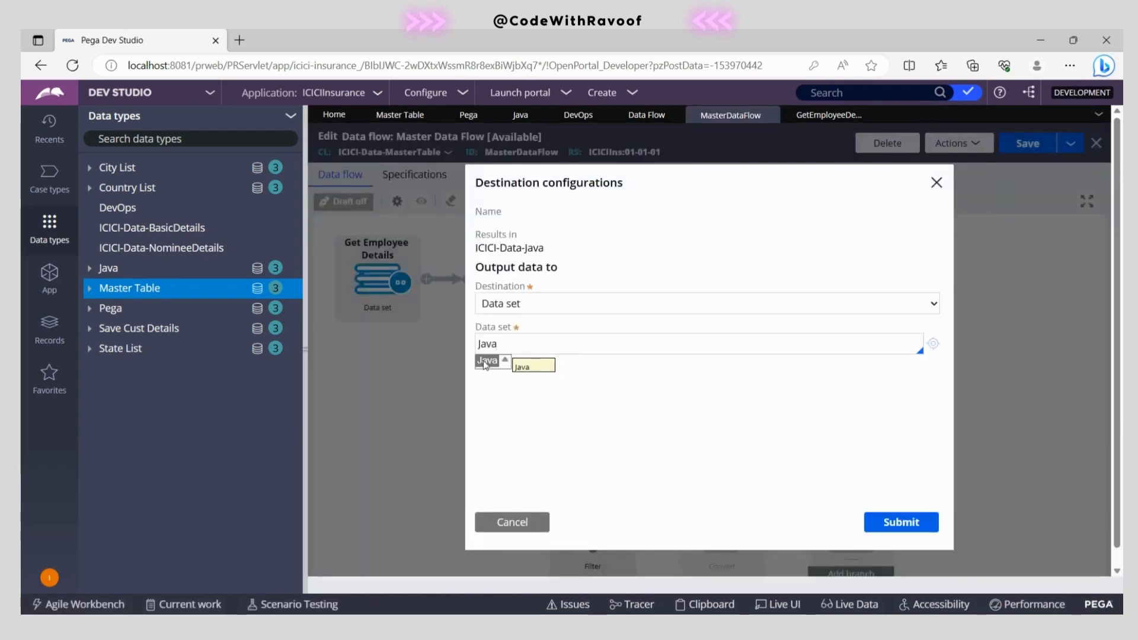
left_click(505, 365)
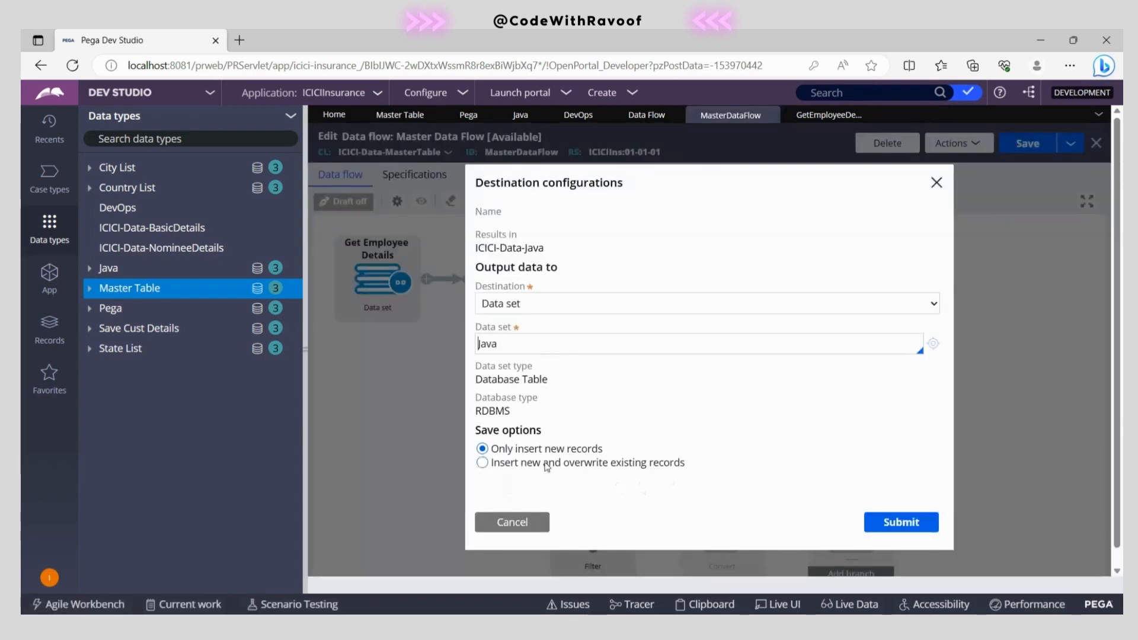
left_click(547, 466)
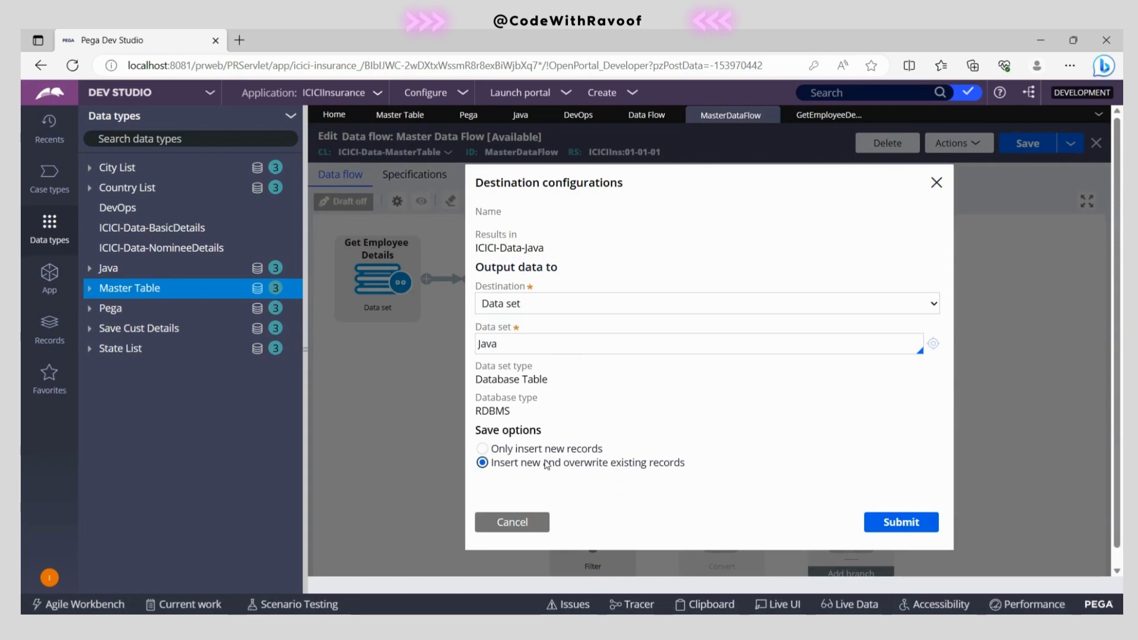
left_click(917, 525)
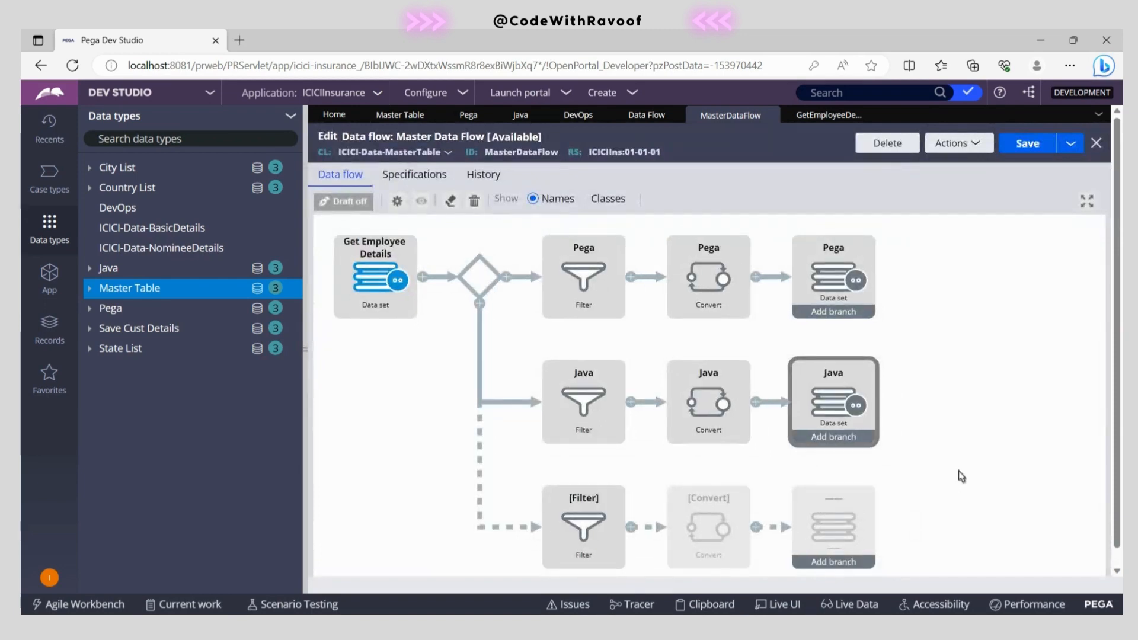
Name the third branch's filter DevOps, add the condition .SkillType = "DevOps", and submit it.
left_click(593, 522)
left_click(593, 522)
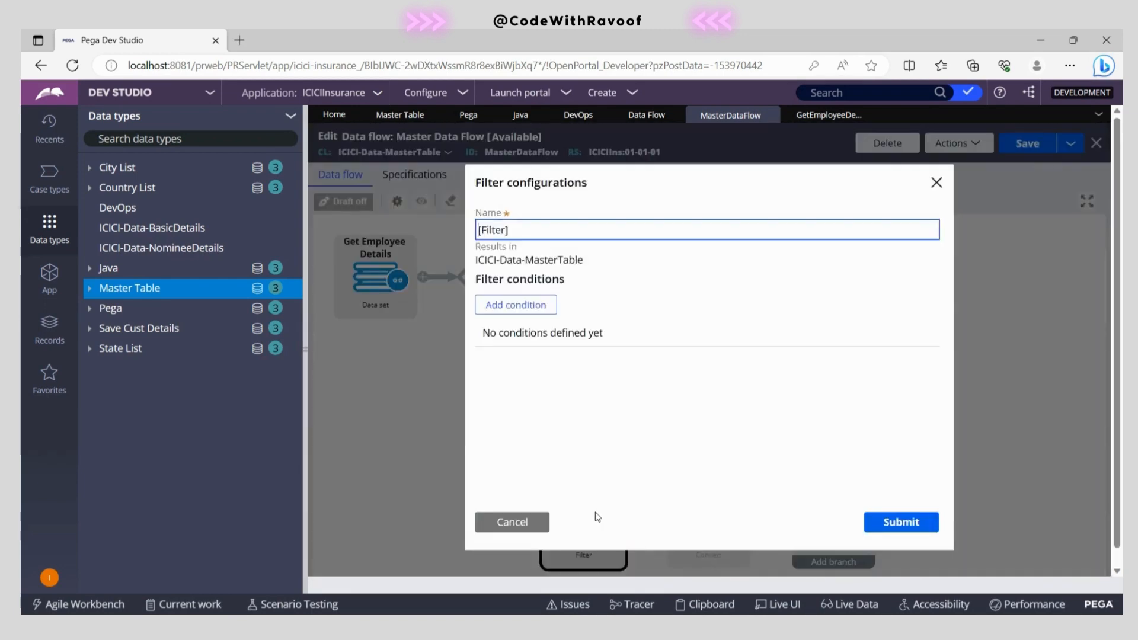
triple_click(500, 231)
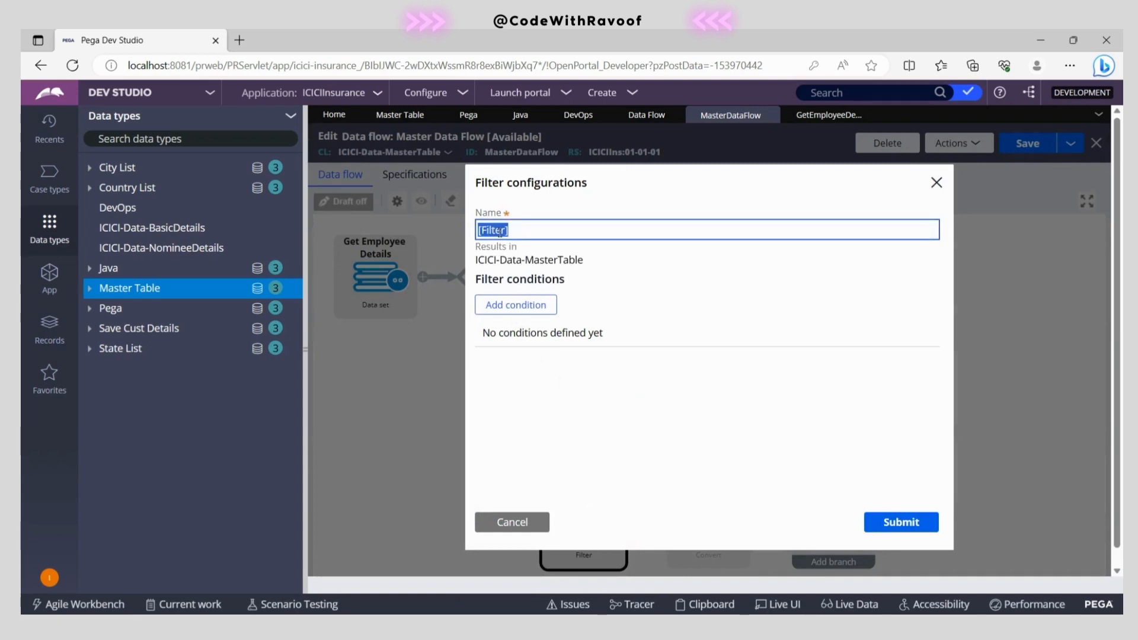
type("DevOps")
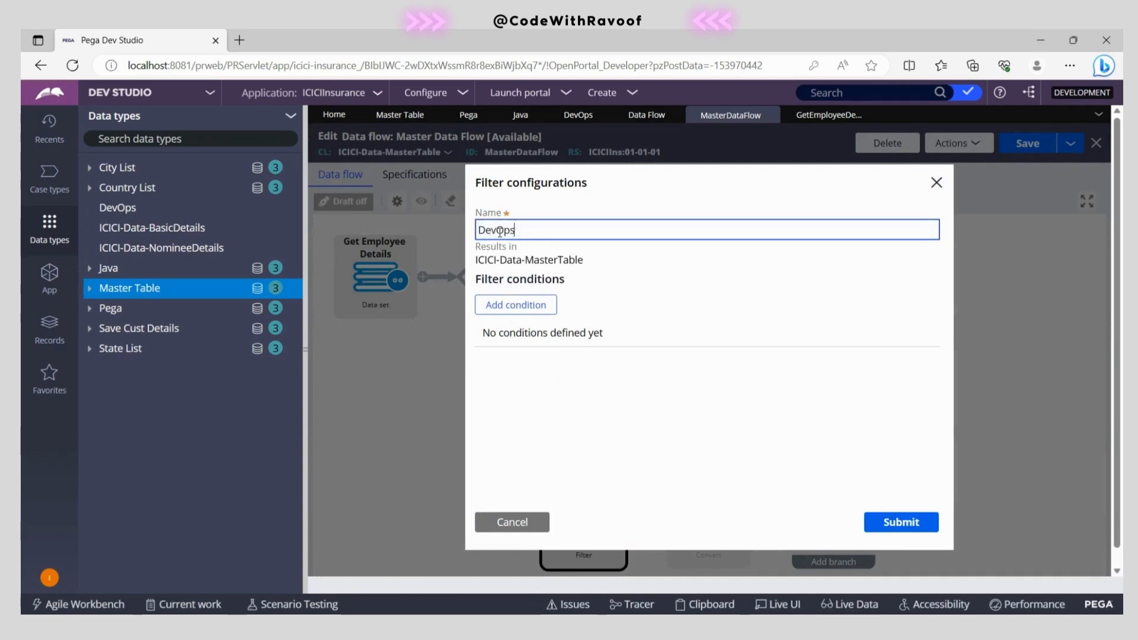
left_click(509, 306)
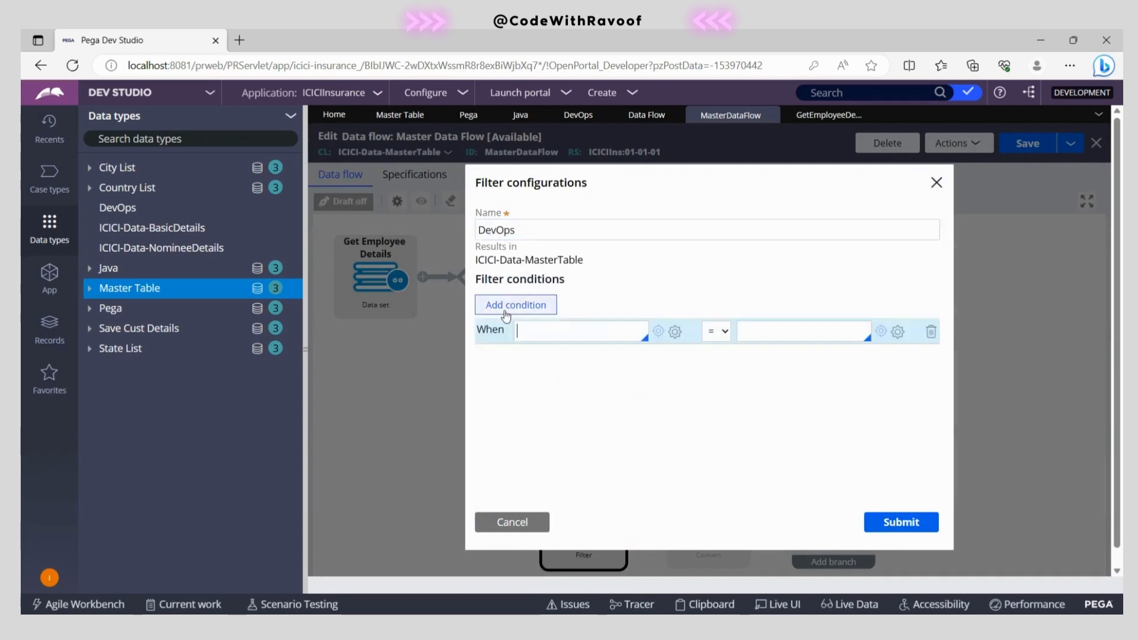
type(".")
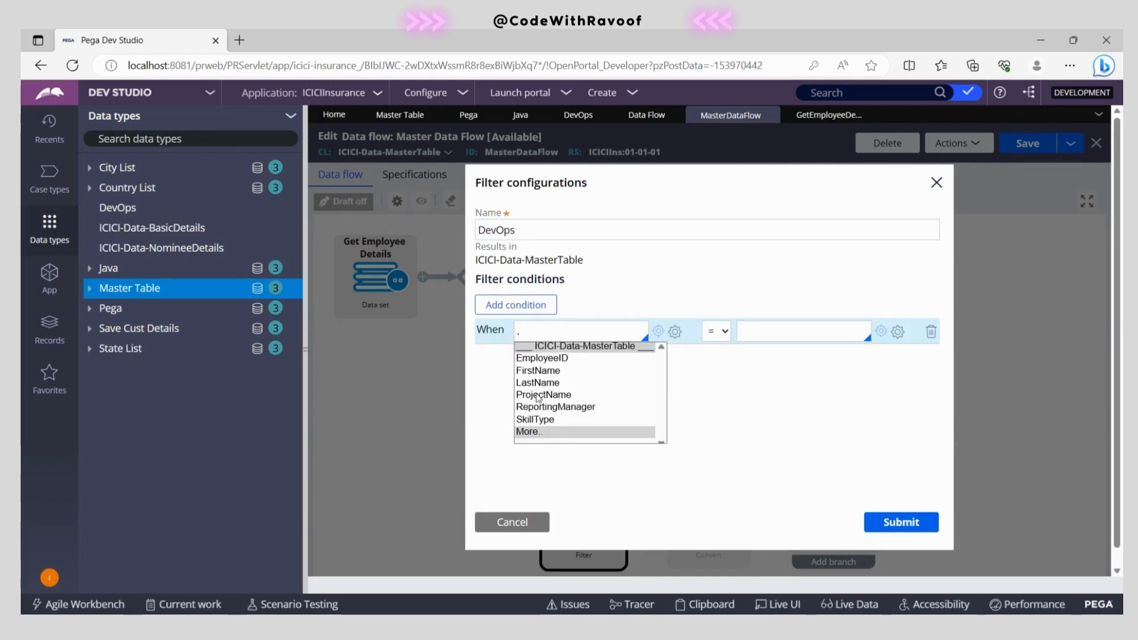
left_click(537, 420)
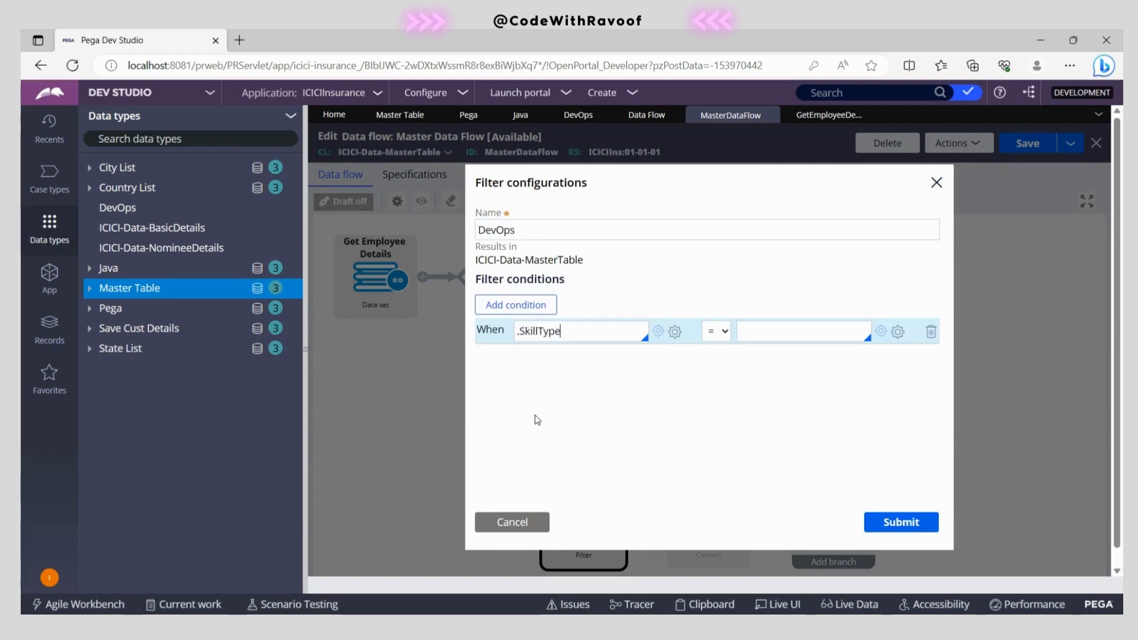
left_click(758, 328)
type("\"DevOps")
left_click(898, 521)
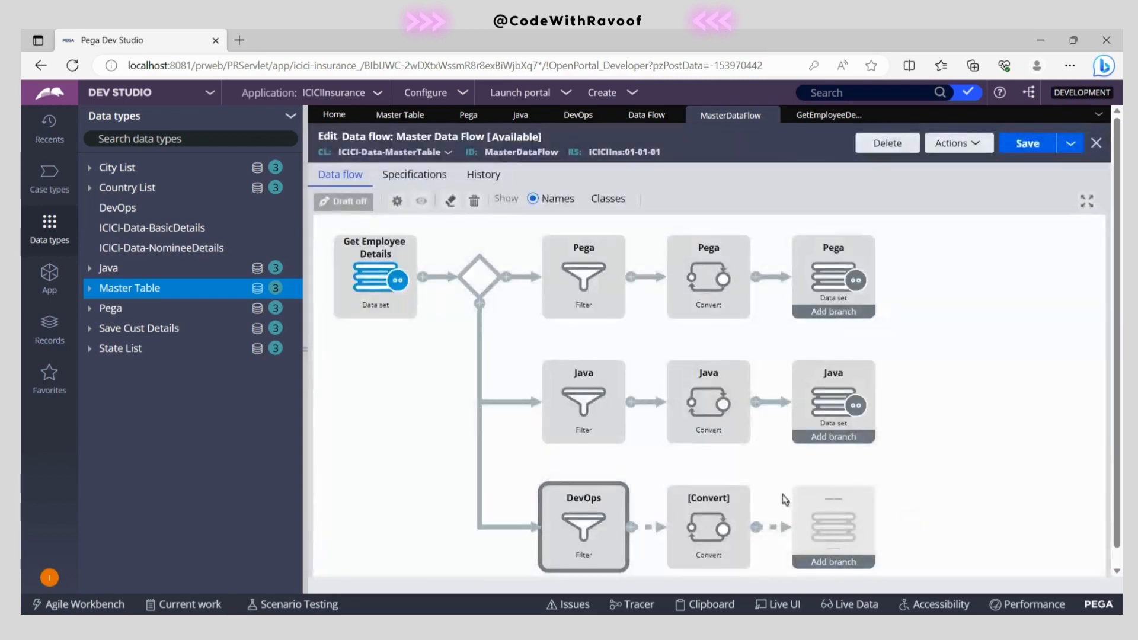
Set the DevOps branch's Convert to class ICICI-Data-DevOps, auto-copy properties with identical names, and review the matching properties.
double_click(716, 520)
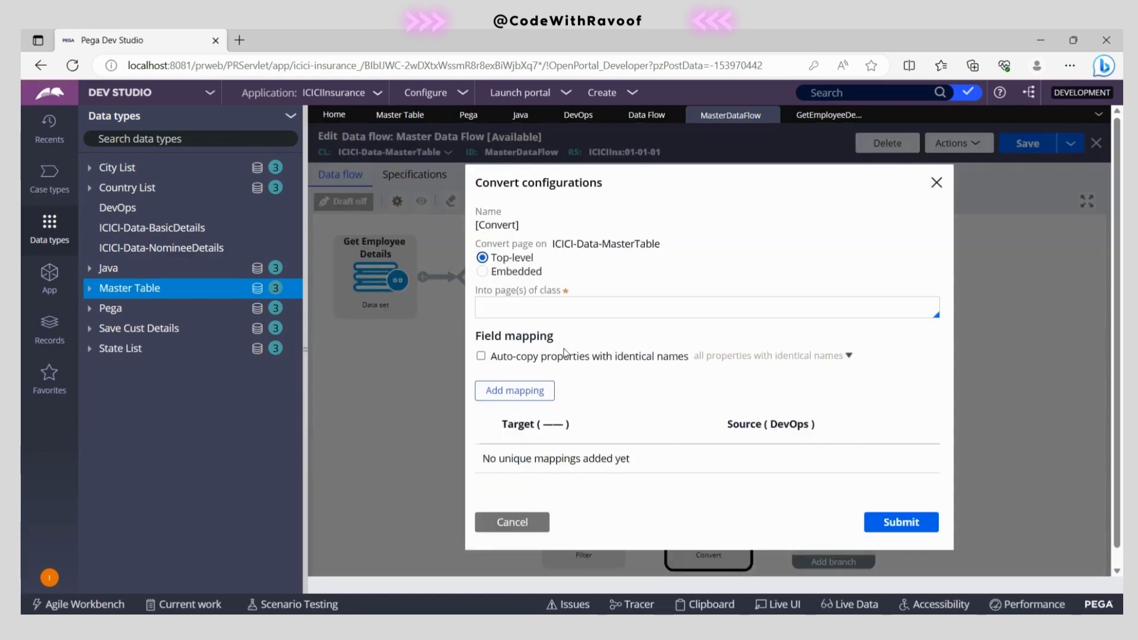
left_click(537, 310)
type("ICICI-Data-MasterTable")
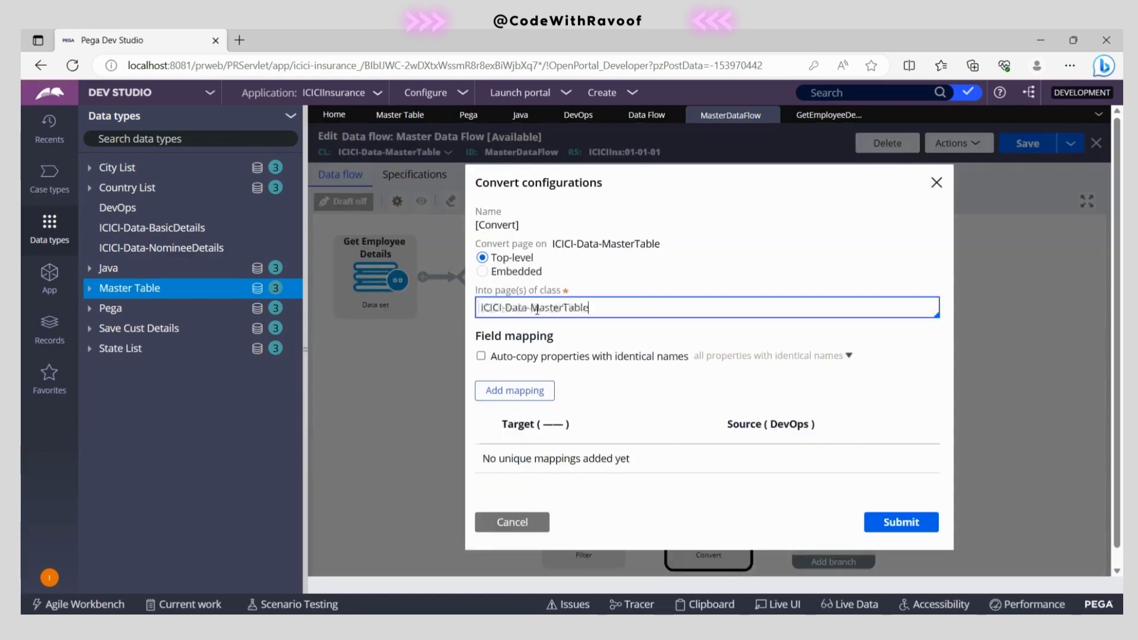
left_click_drag(532, 308, 654, 307)
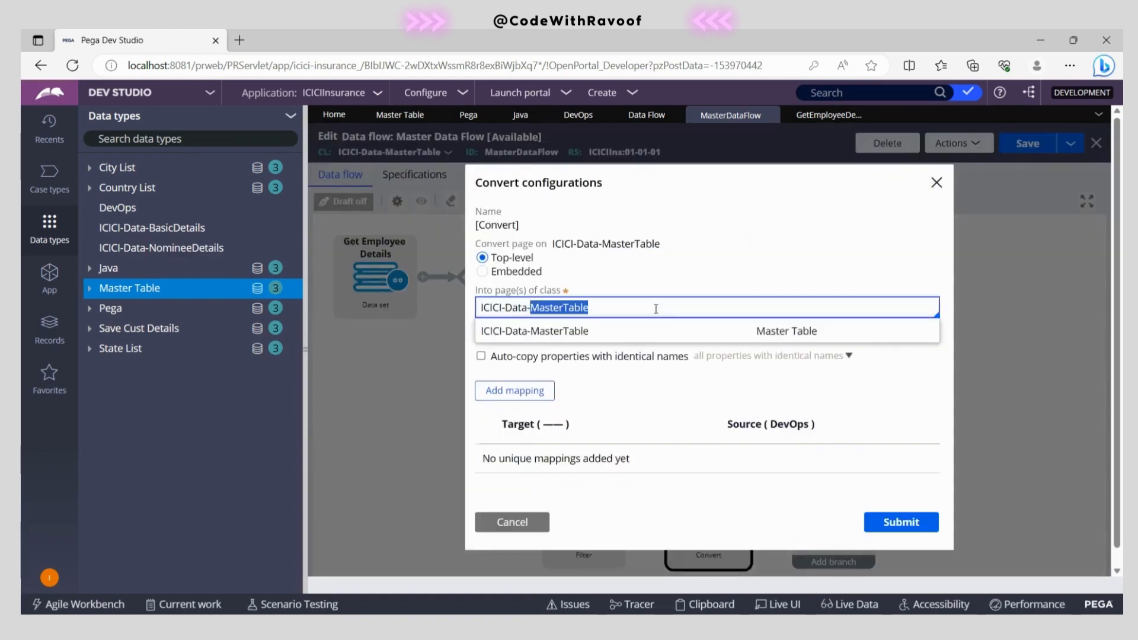
type("DevOps")
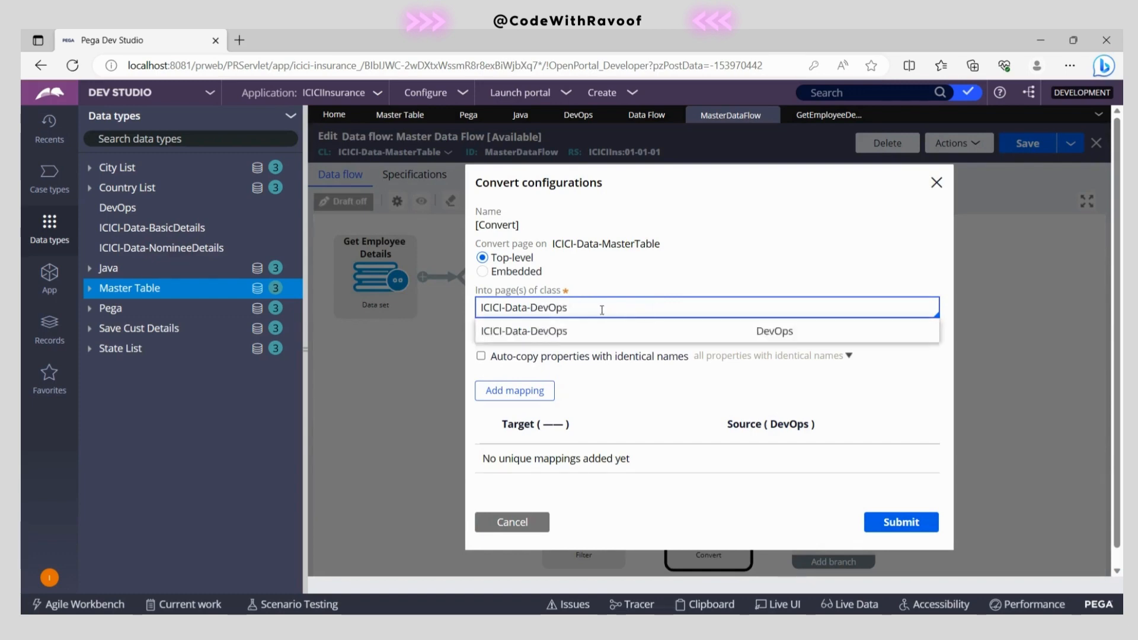
left_click(558, 331)
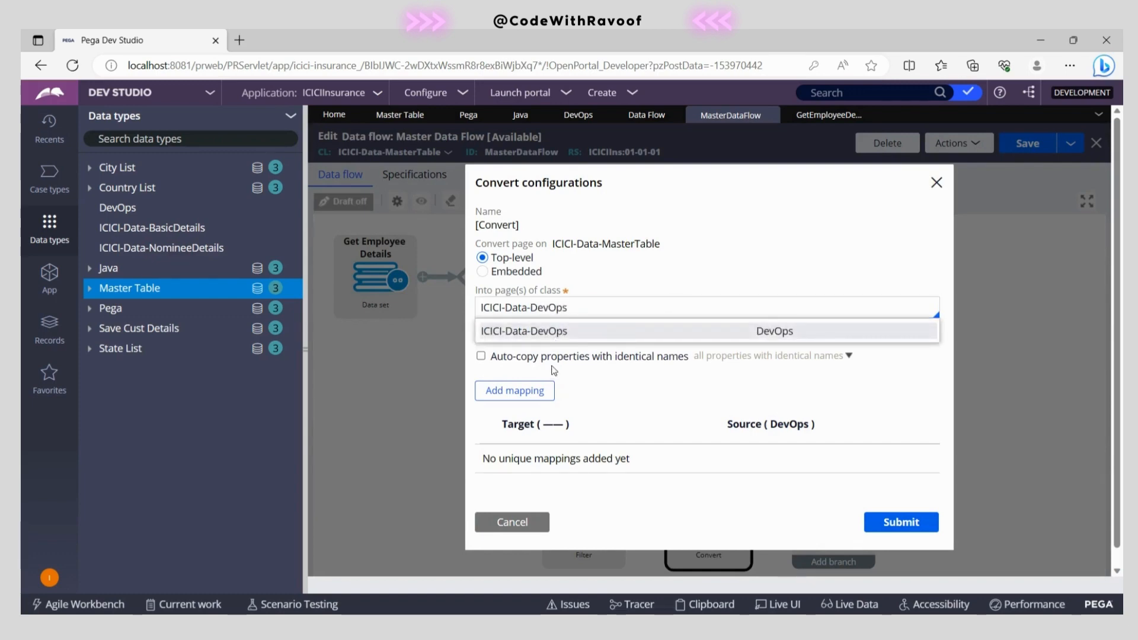
left_click(481, 356)
left_click(803, 358)
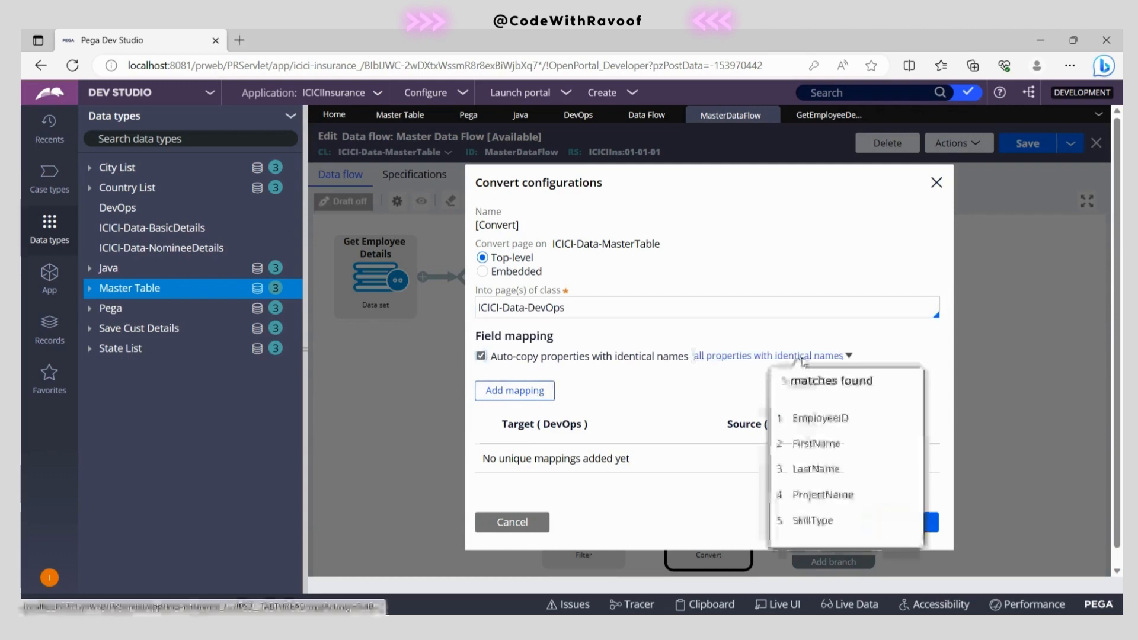
Add a mapping that sets .RMName equal to .ReportingManager in the DevOps branch's Convert configuration, and submit it.
left_click(505, 392)
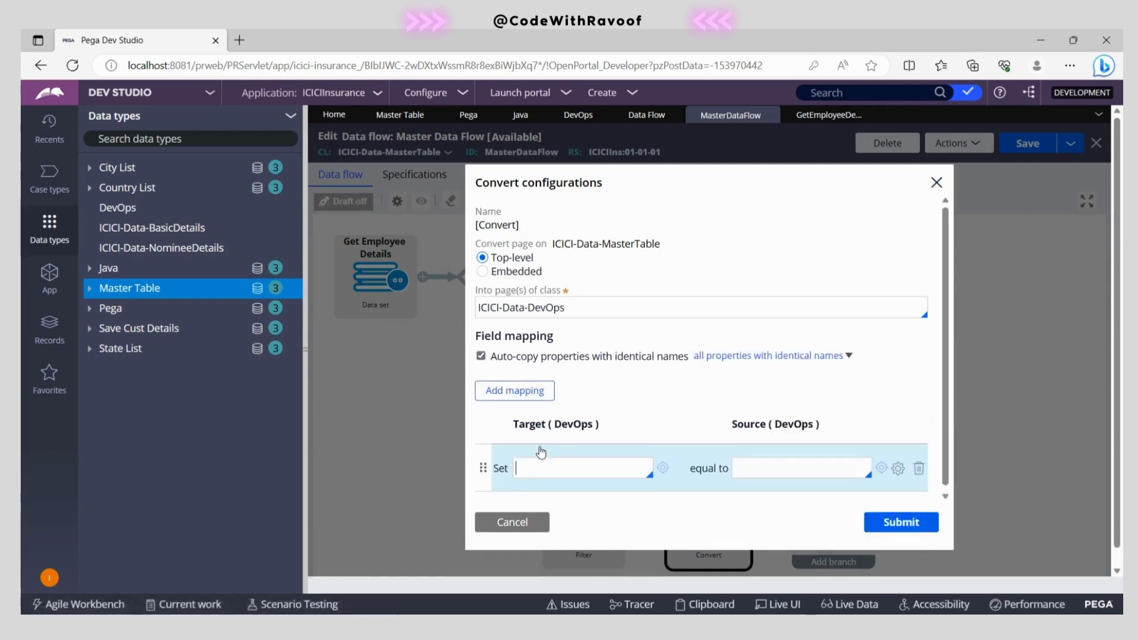
type(".rm")
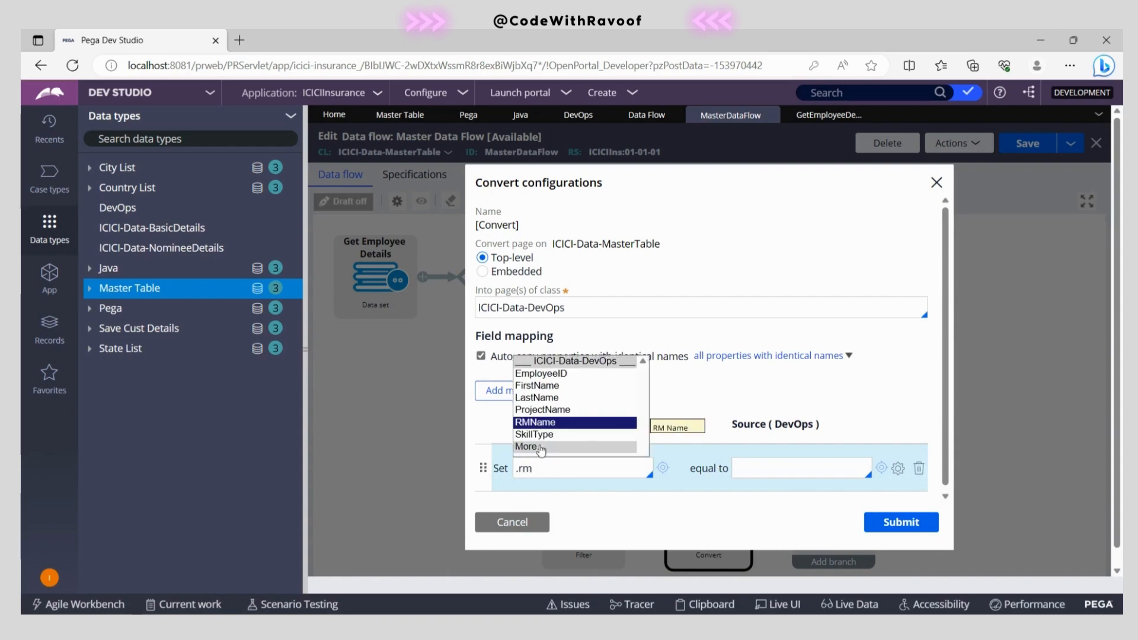
key("Return")
type(".rep")
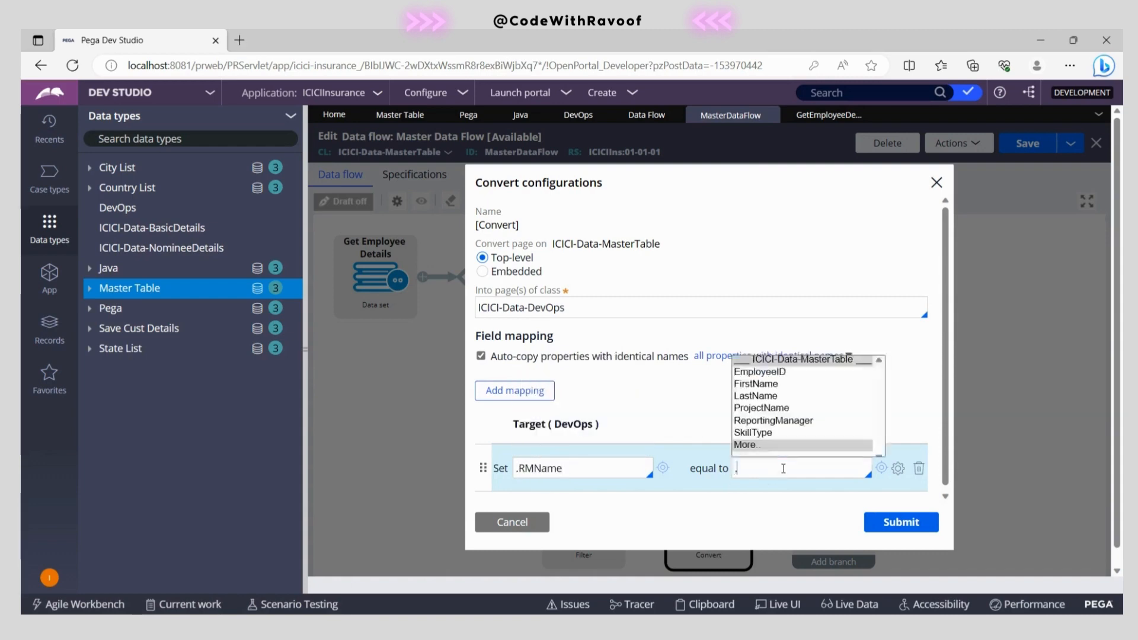
key("Return")
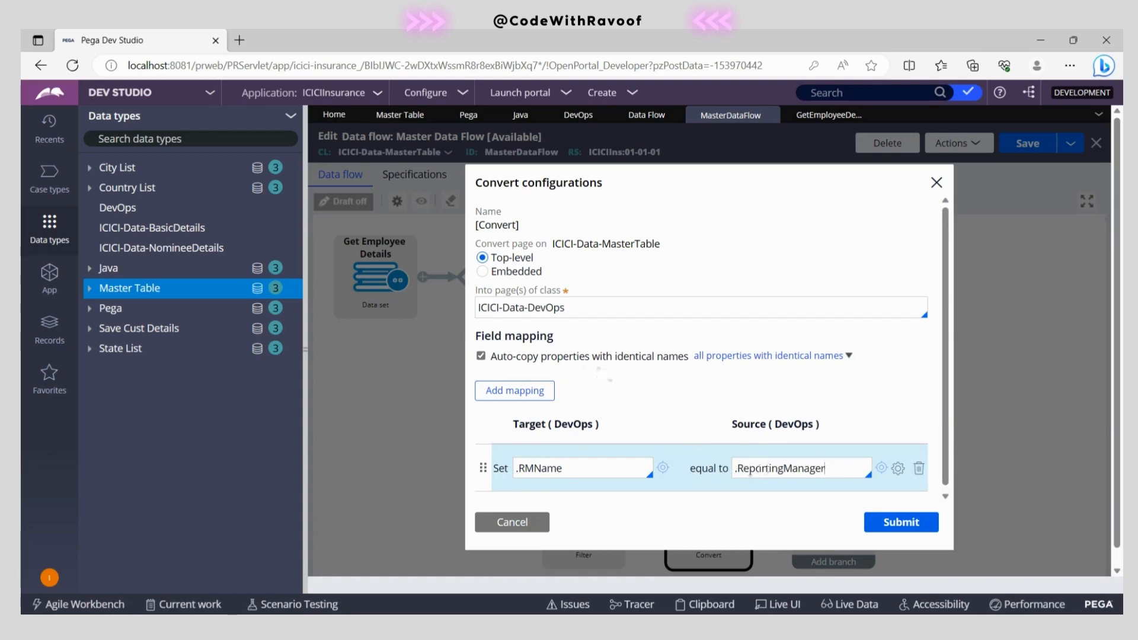
left_click(890, 524)
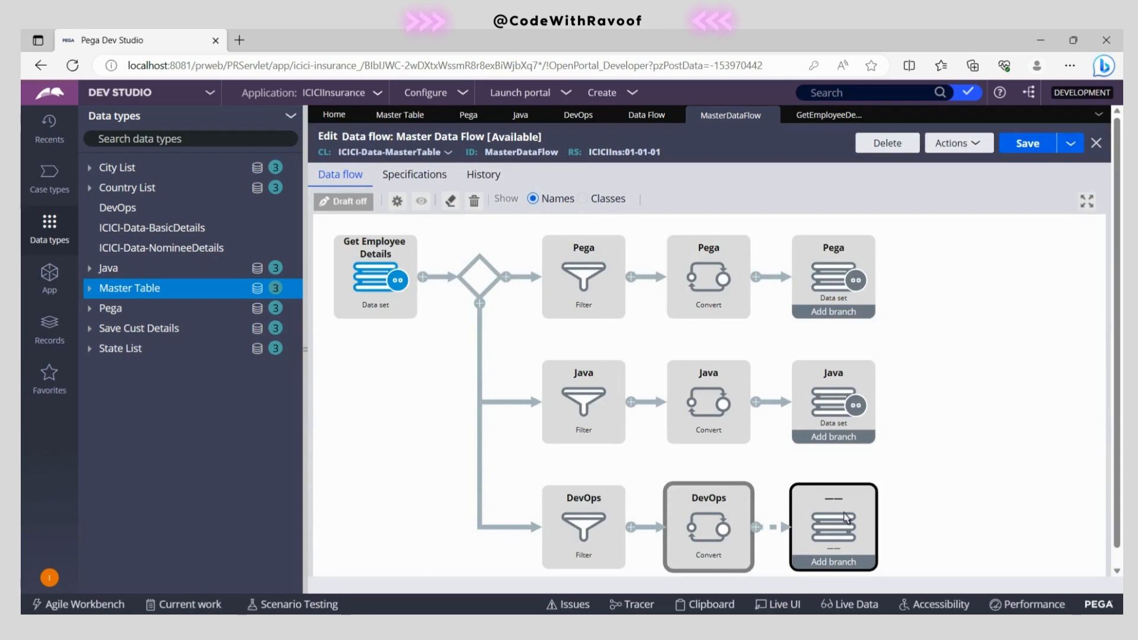
Set the DevOps branch's destination to output to a data set named DevOps.
double_click(846, 517)
left_click(560, 303)
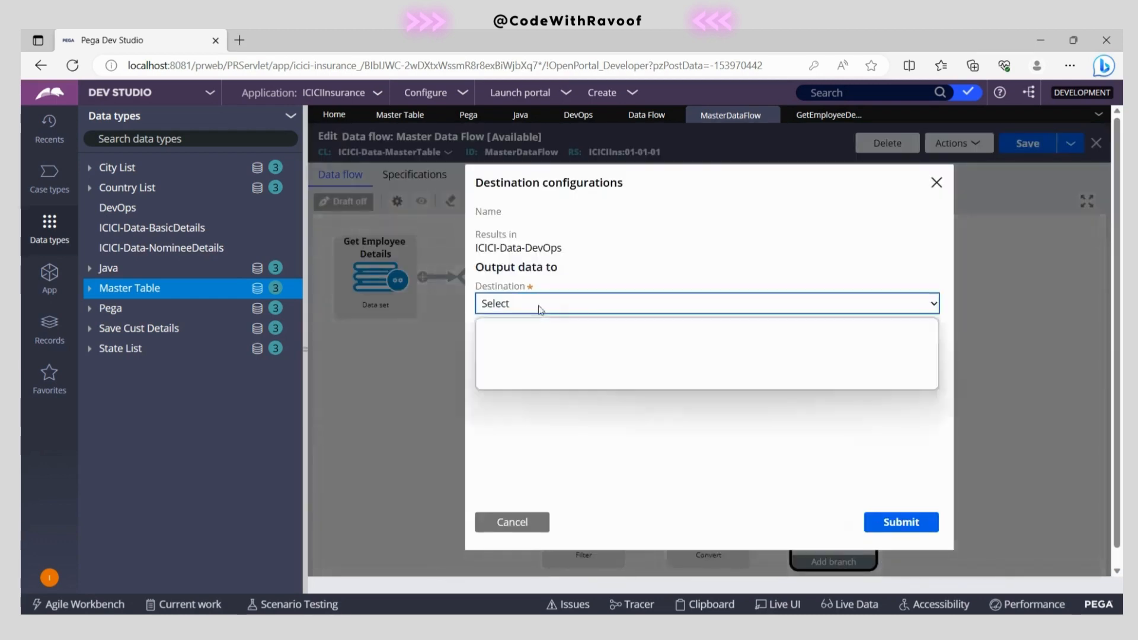
left_click(528, 380)
left_click(527, 346)
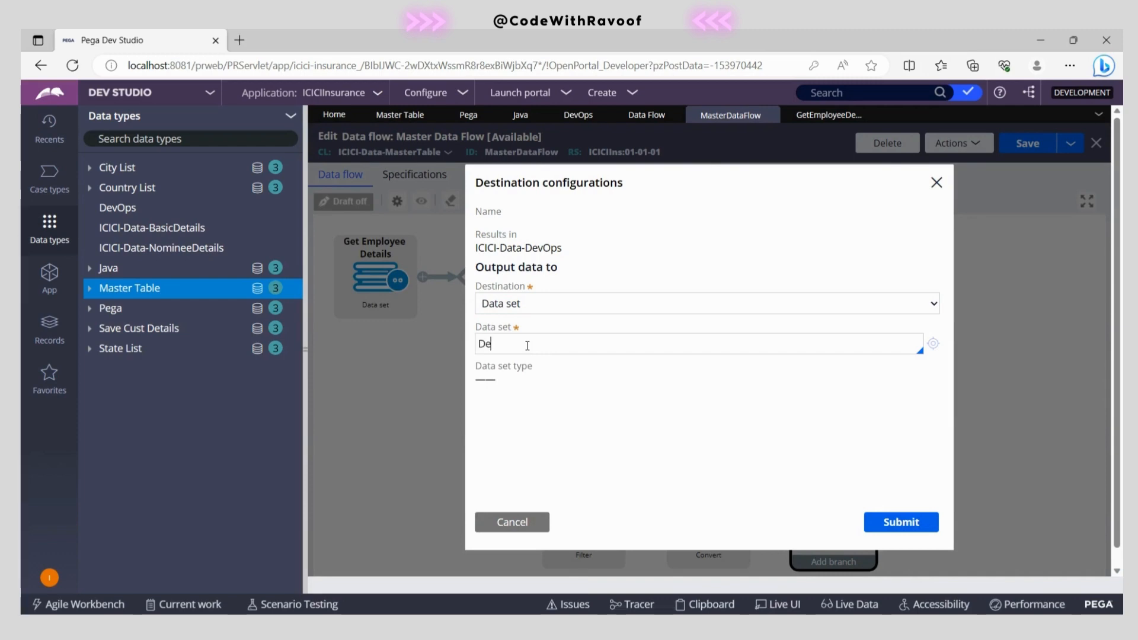
type("DevOps")
Create the DevOps data set as a Database Table applied to ICICI-Data-DevOps and save it.
left_click(932, 344)
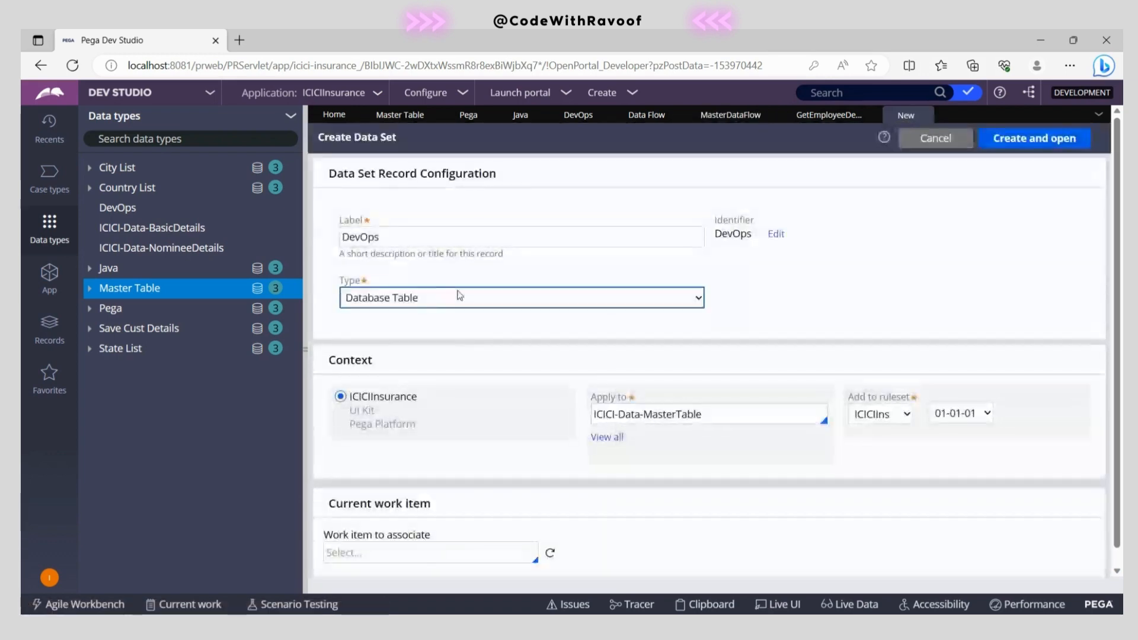
double_click(649, 416)
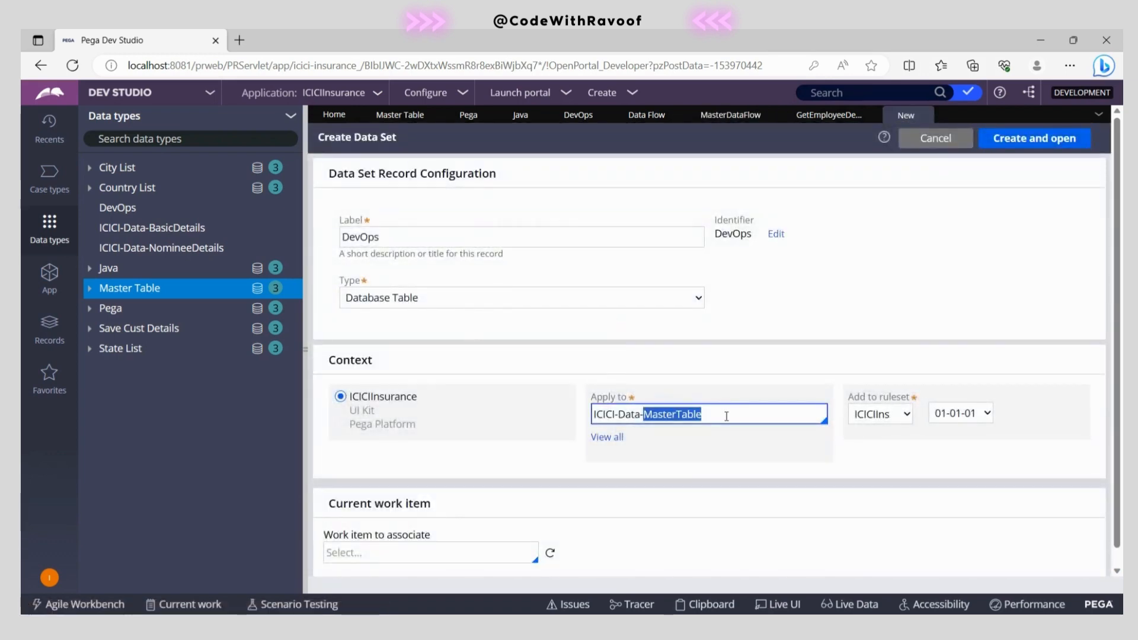
type("devops")
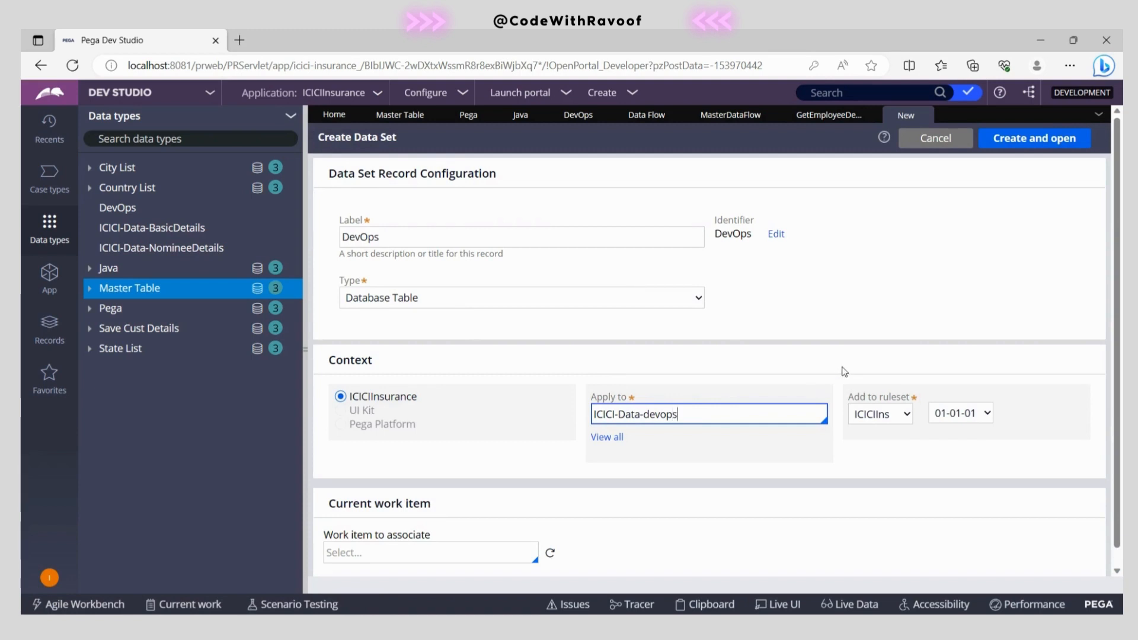
left_click(1017, 147)
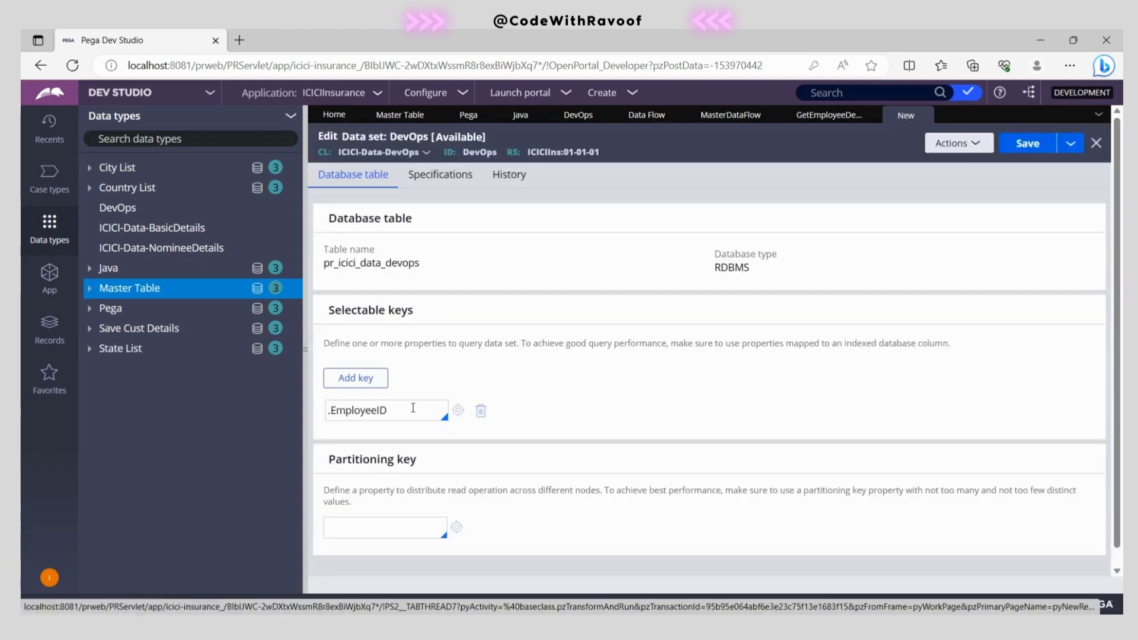
left_click(1021, 149)
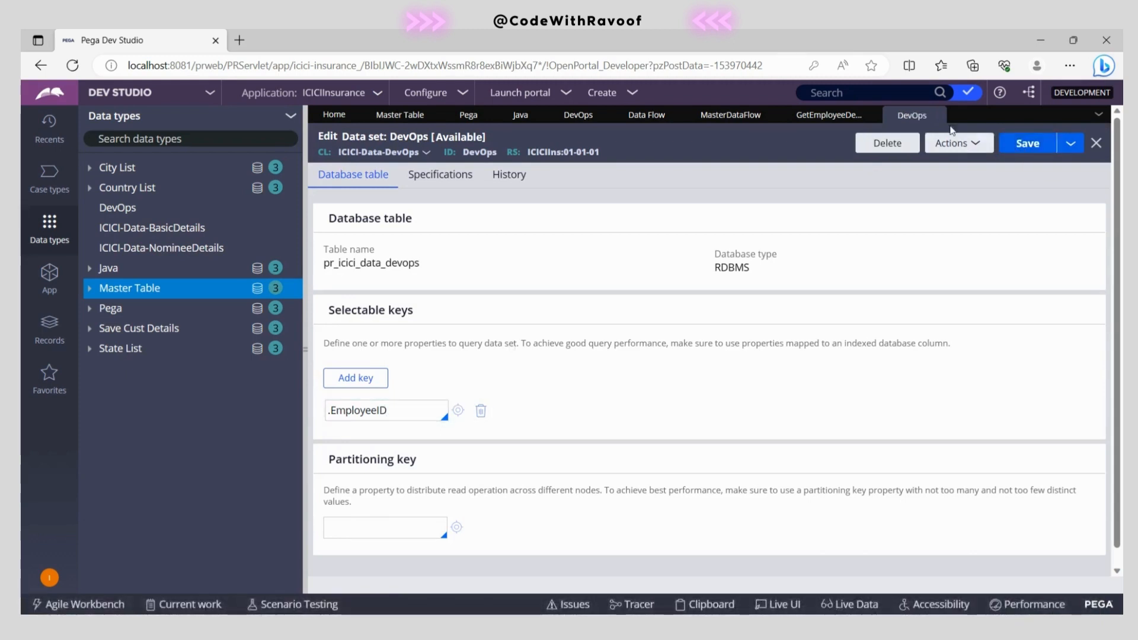
Submit the DevOps data set as destination with insert new and overwrite existing records, and save the Master Data Flow.
left_click(936, 116)
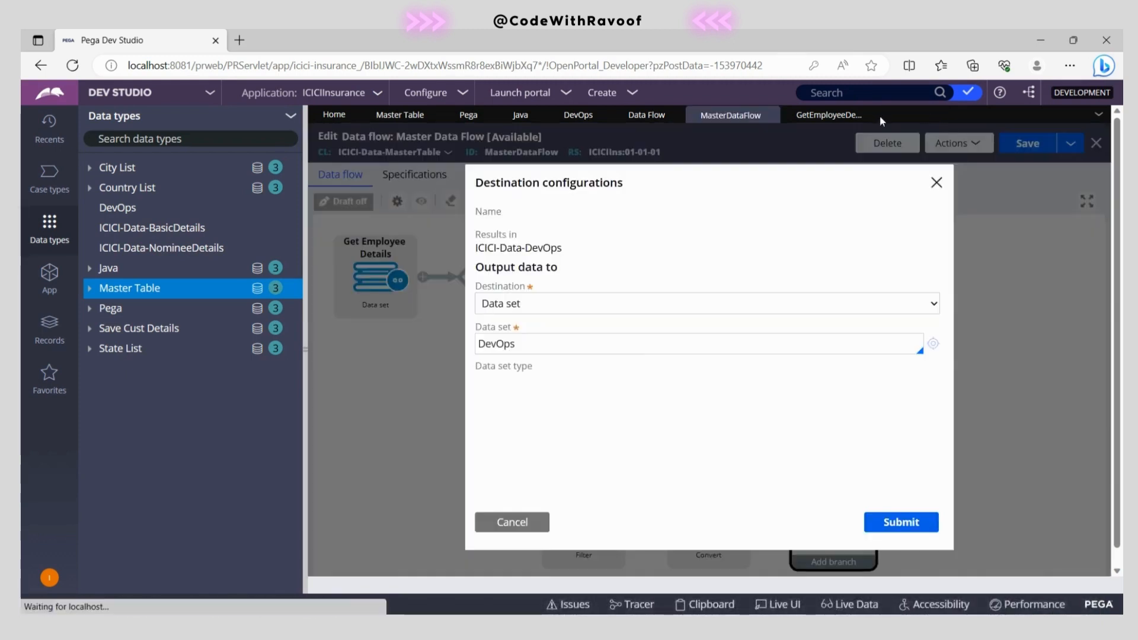
left_click(551, 338)
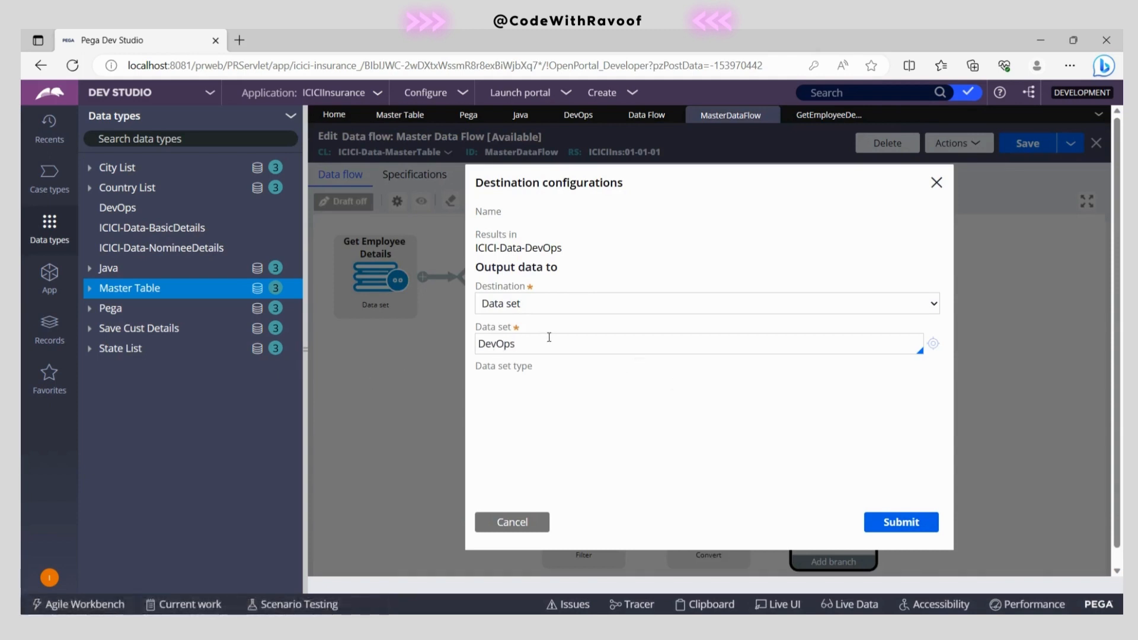
left_click(498, 363)
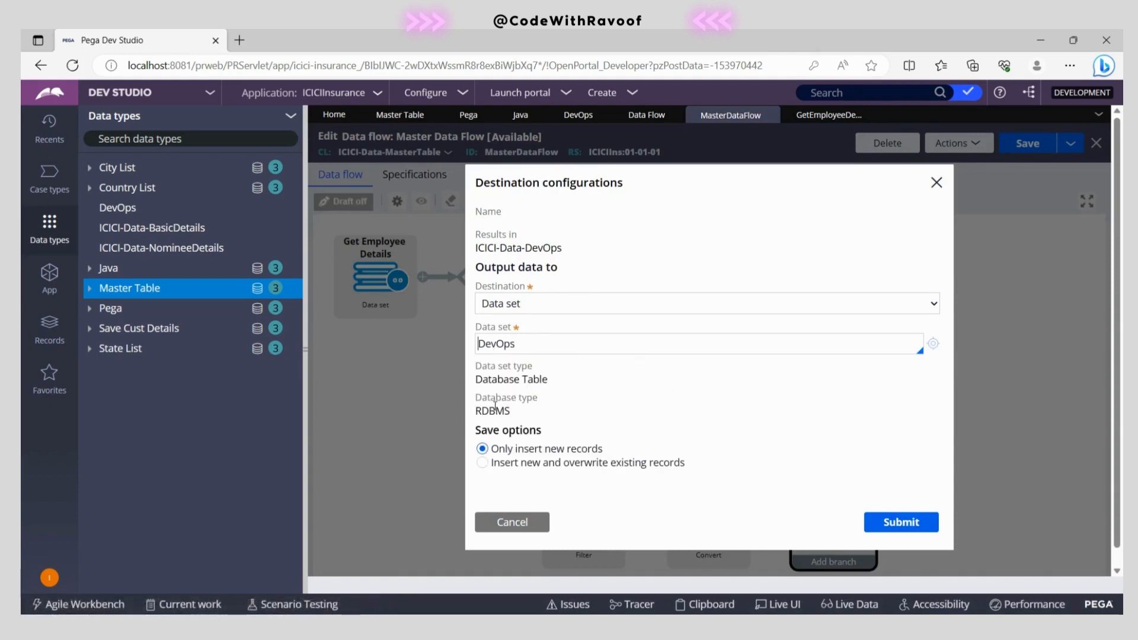
left_click(483, 462)
left_click(908, 522)
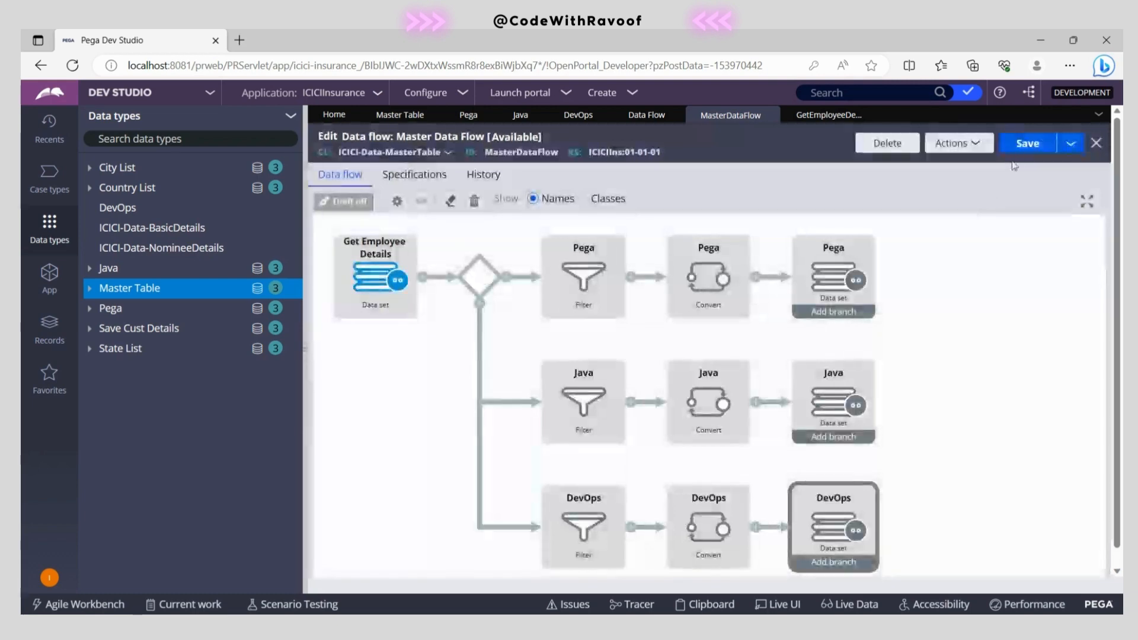
left_click(1024, 144)
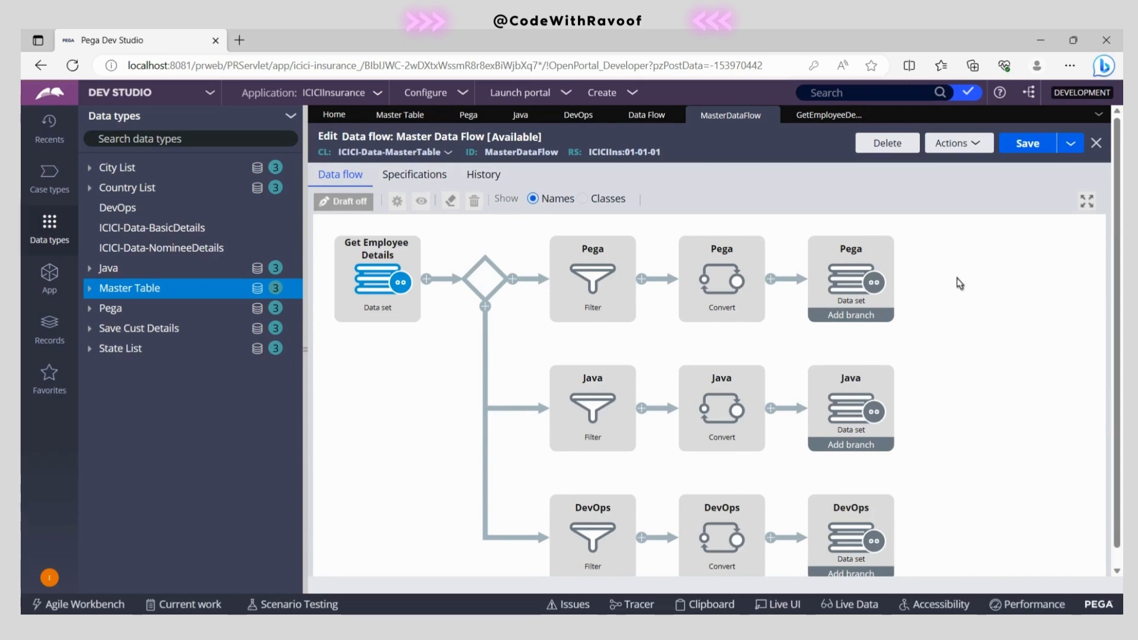
Create a run of the Master Data Flow using the BackgroundProcessing service instance and submit the work item.
left_click(979, 147)
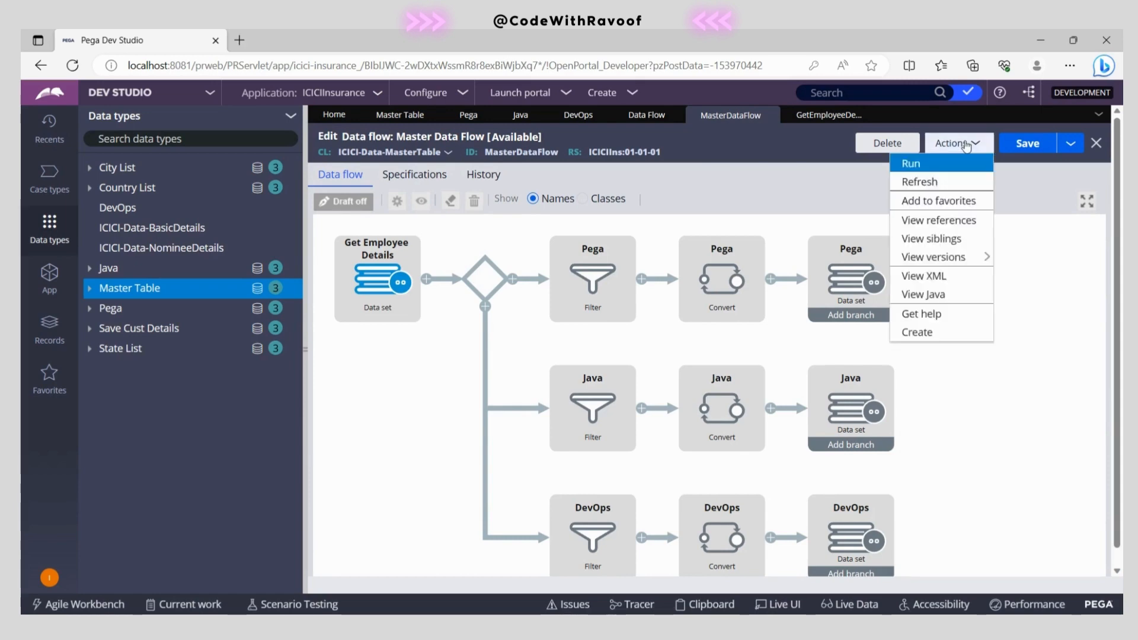
left_click(934, 169)
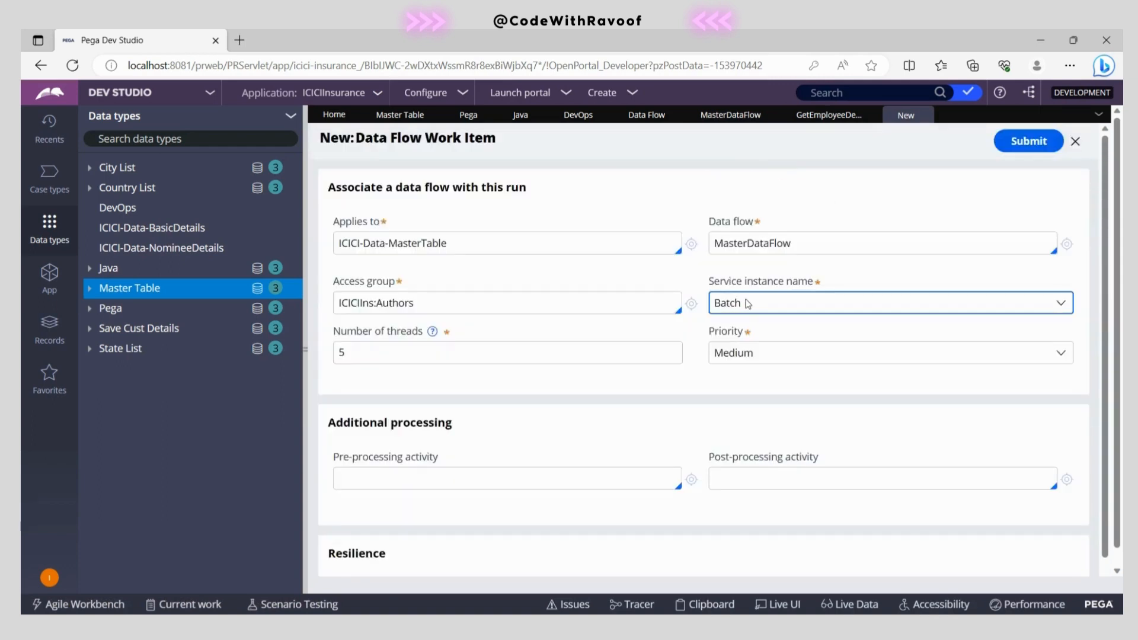
left_click(748, 304)
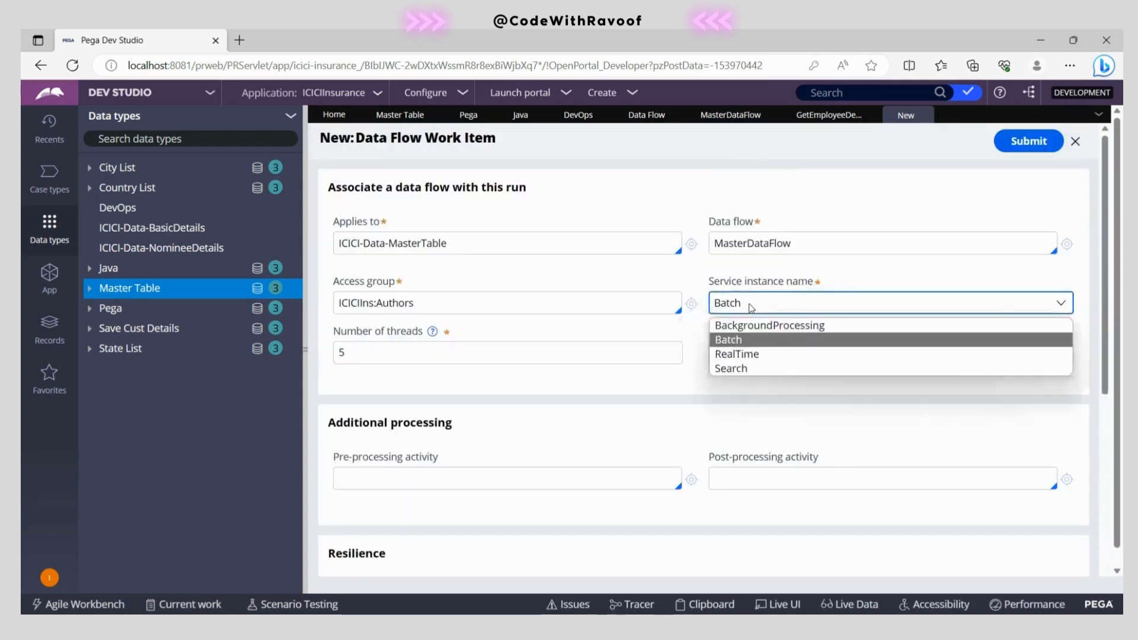
left_click(796, 326)
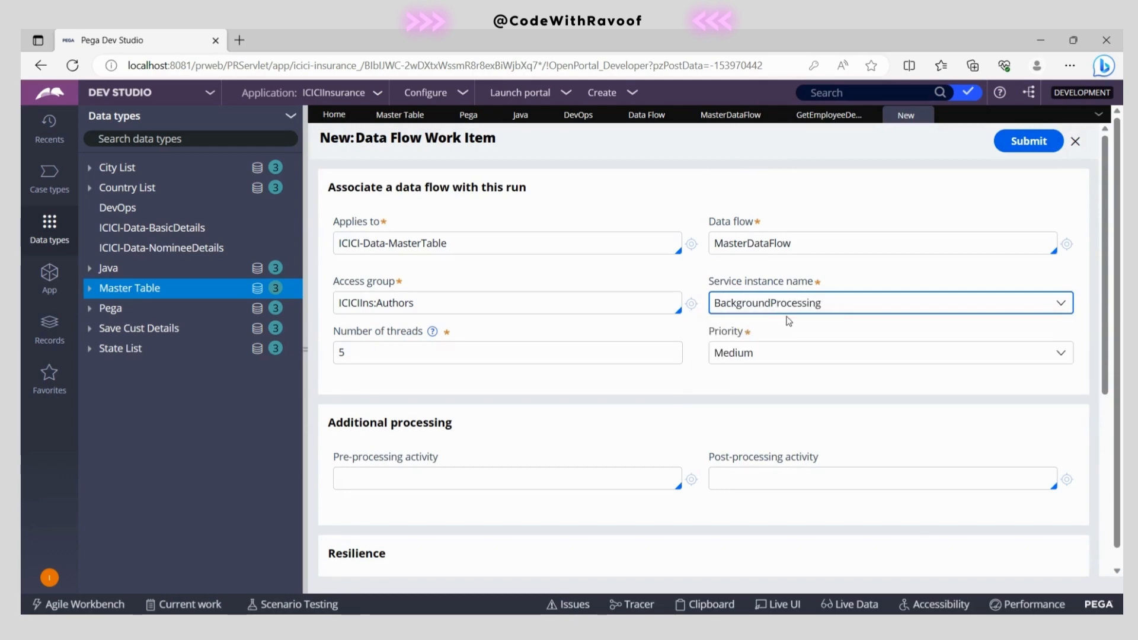
left_click(1020, 142)
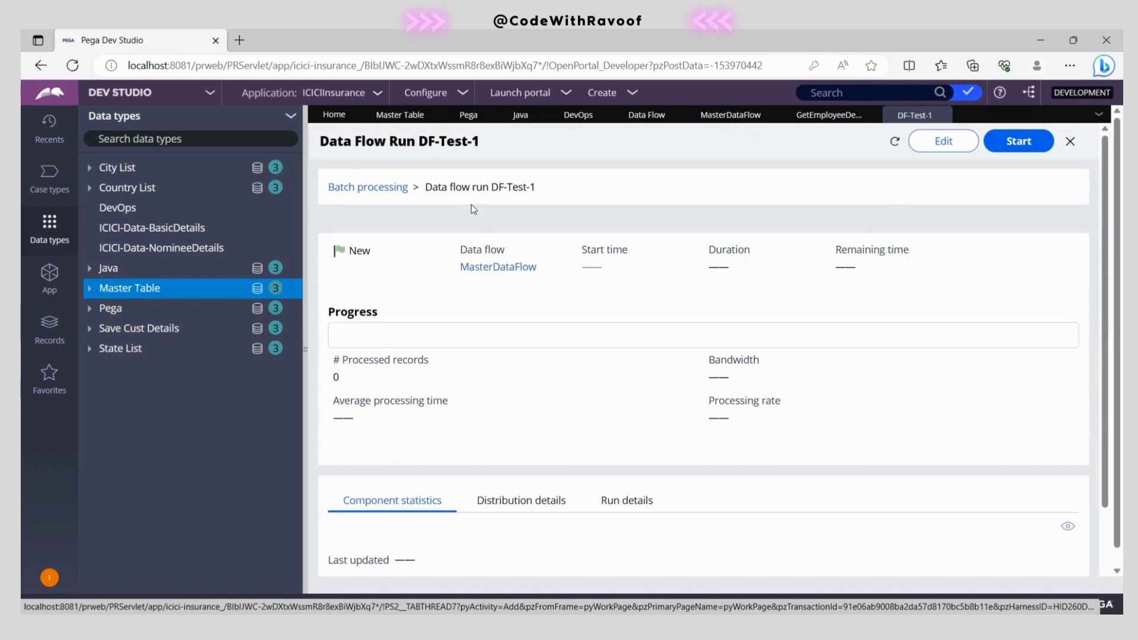
Start the newly created run of the Master Data Flow.
left_click_drag(492, 188, 627, 197)
left_click(671, 202)
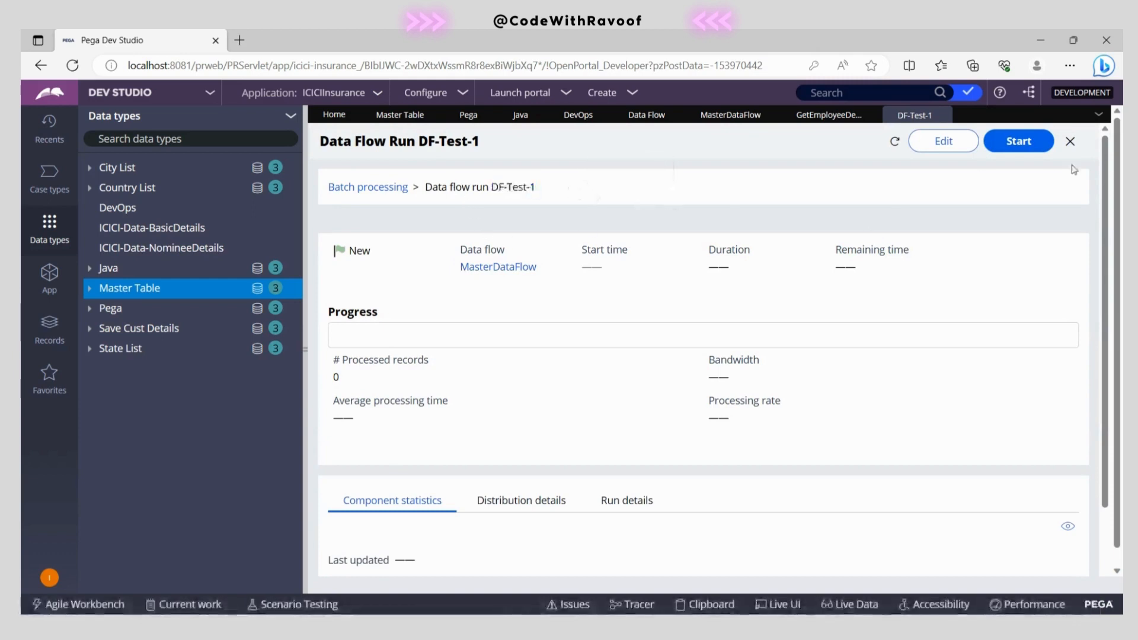
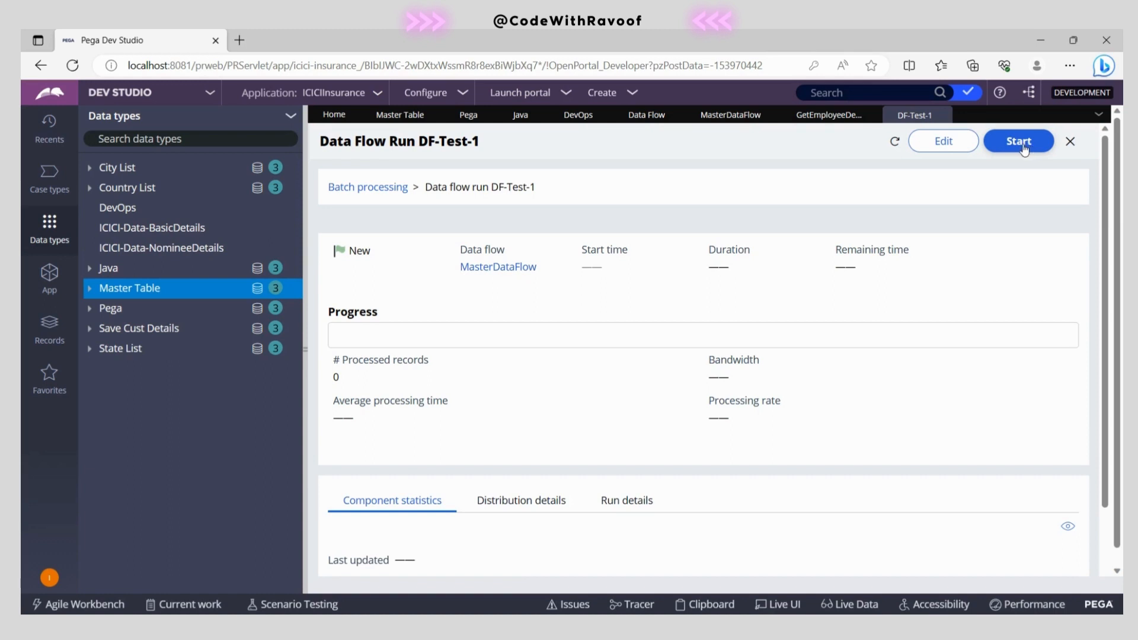
left_click(1024, 148)
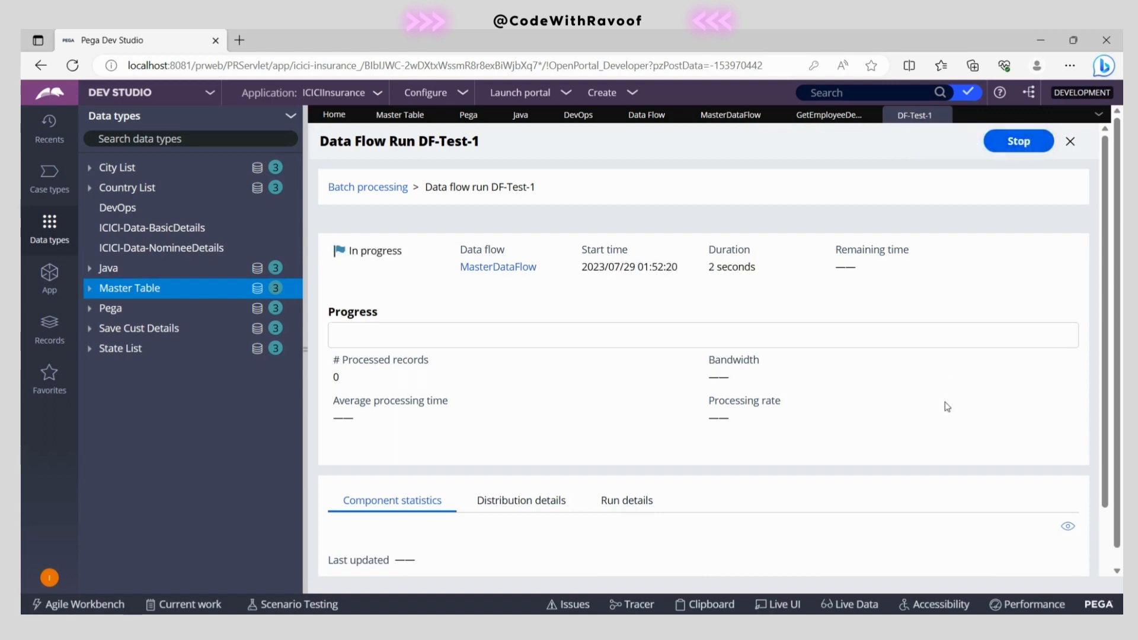
Examine the data flow run's progress, completion status and duration, along with its component statistics.
scroll(947, 407, "down", 2)
scroll(947, 407, "down", 1)
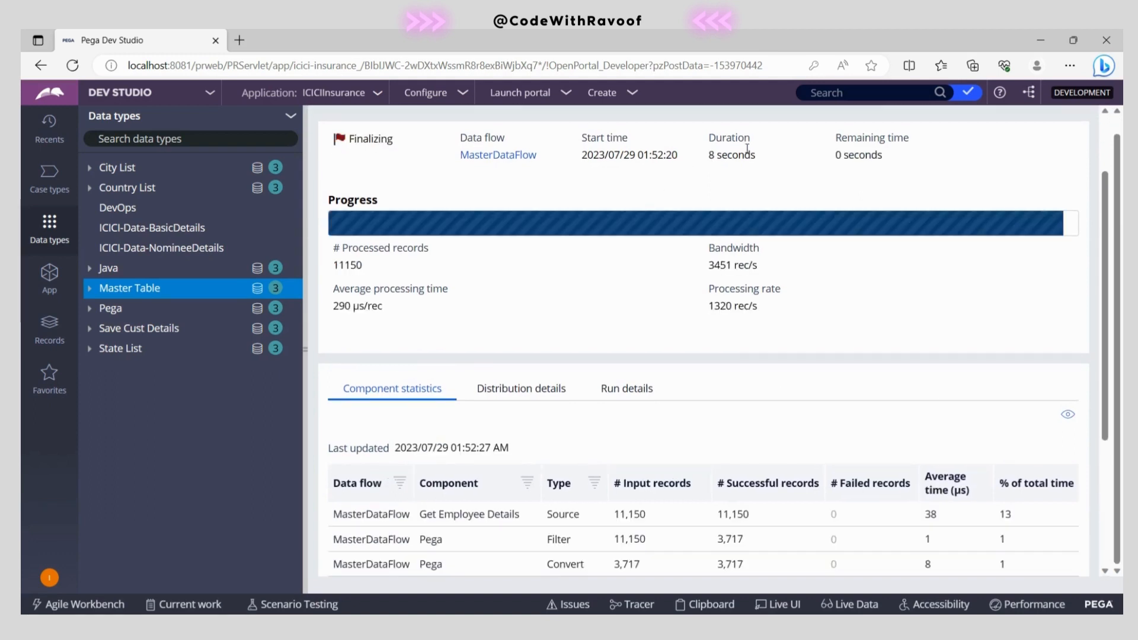
scroll(601, 378, "down", 4)
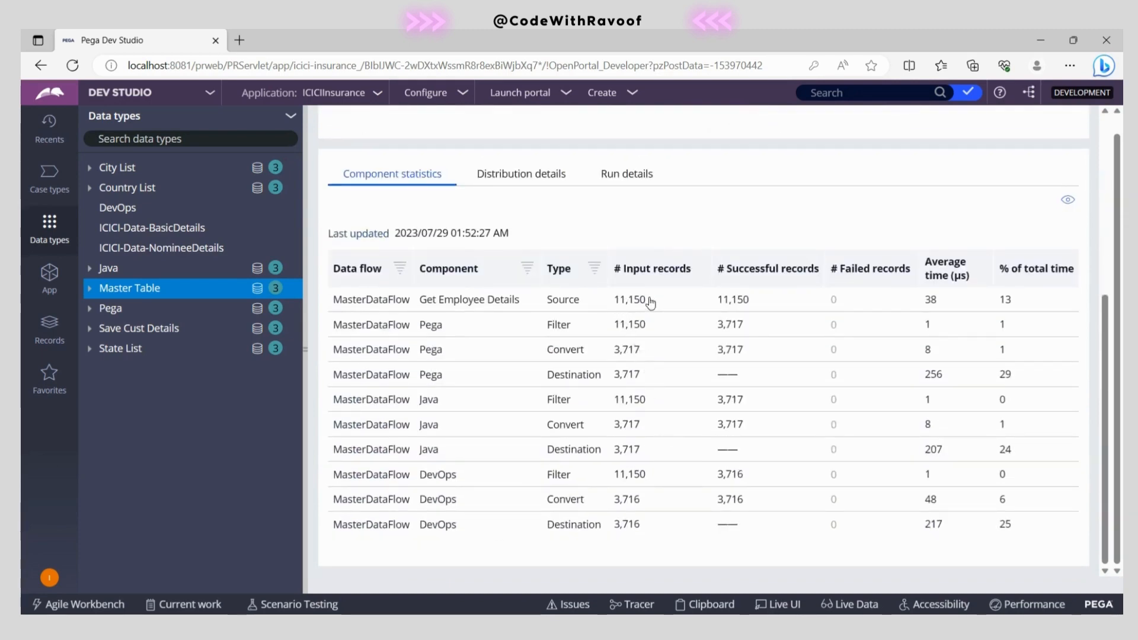
scroll(612, 389, "up", 6)
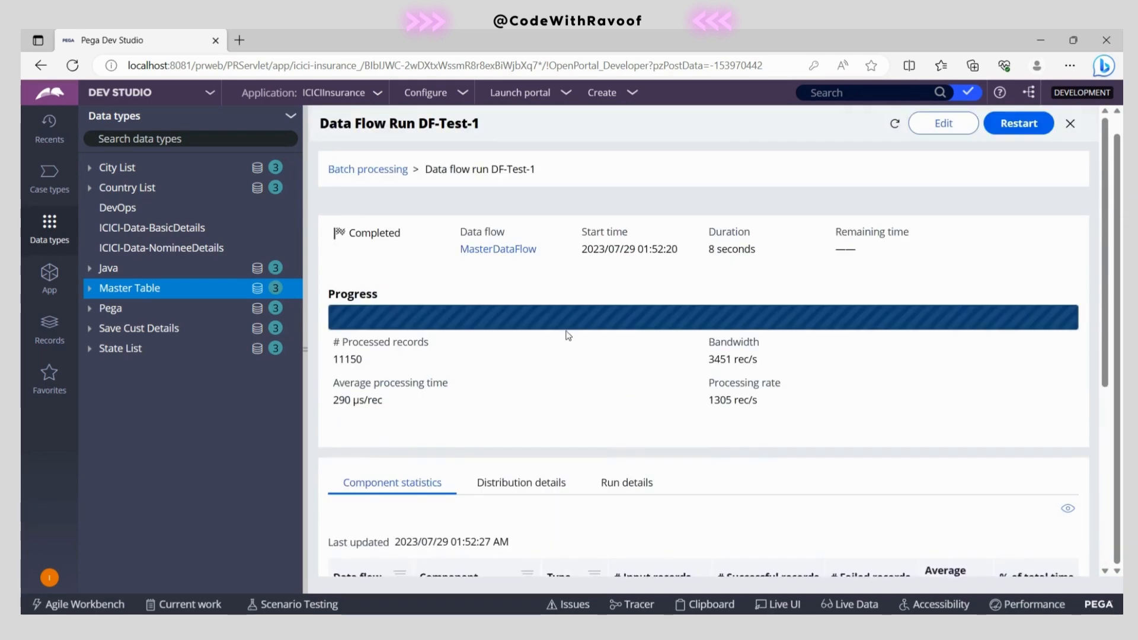
left_click_drag(409, 238, 409, 237)
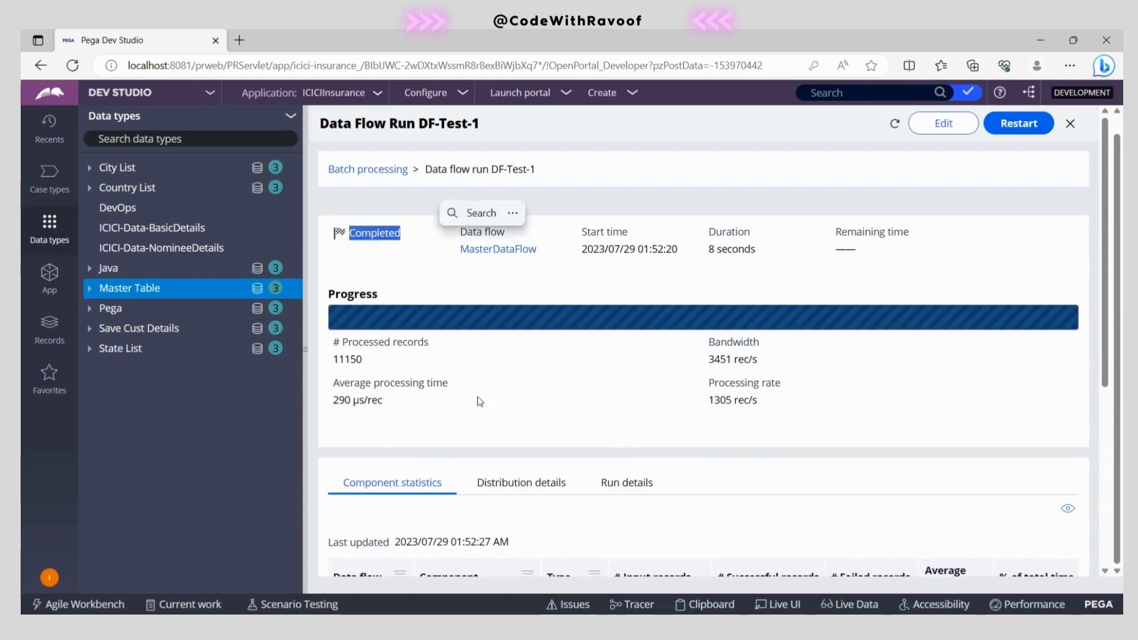
left_click(533, 416)
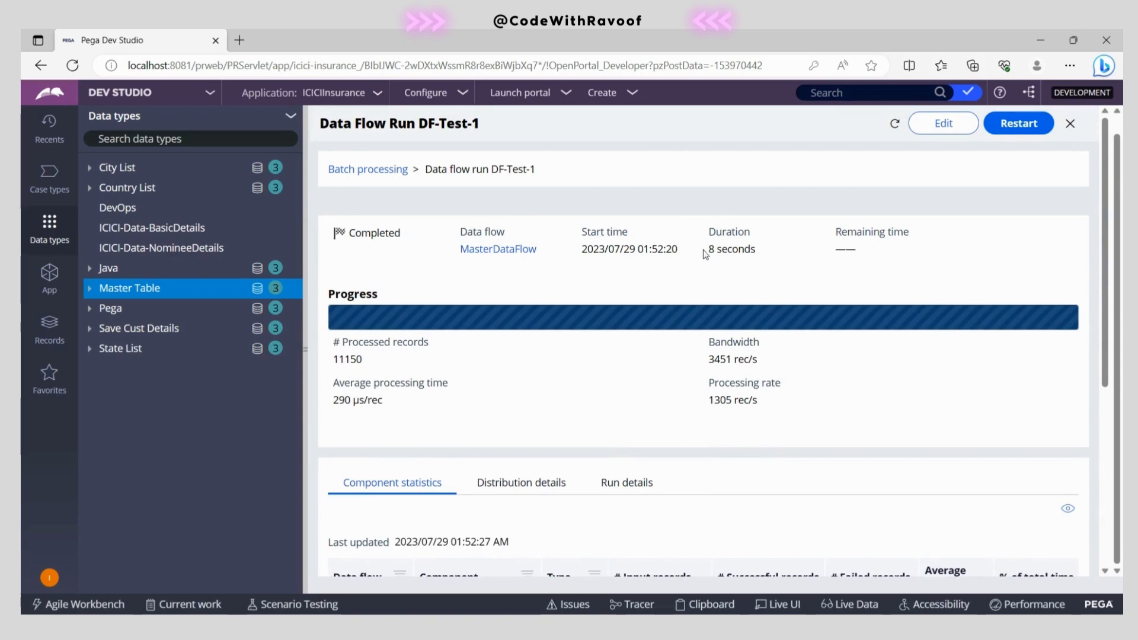
left_click_drag(704, 251, 770, 254)
left_click(617, 400)
scroll(654, 478, "down", 5)
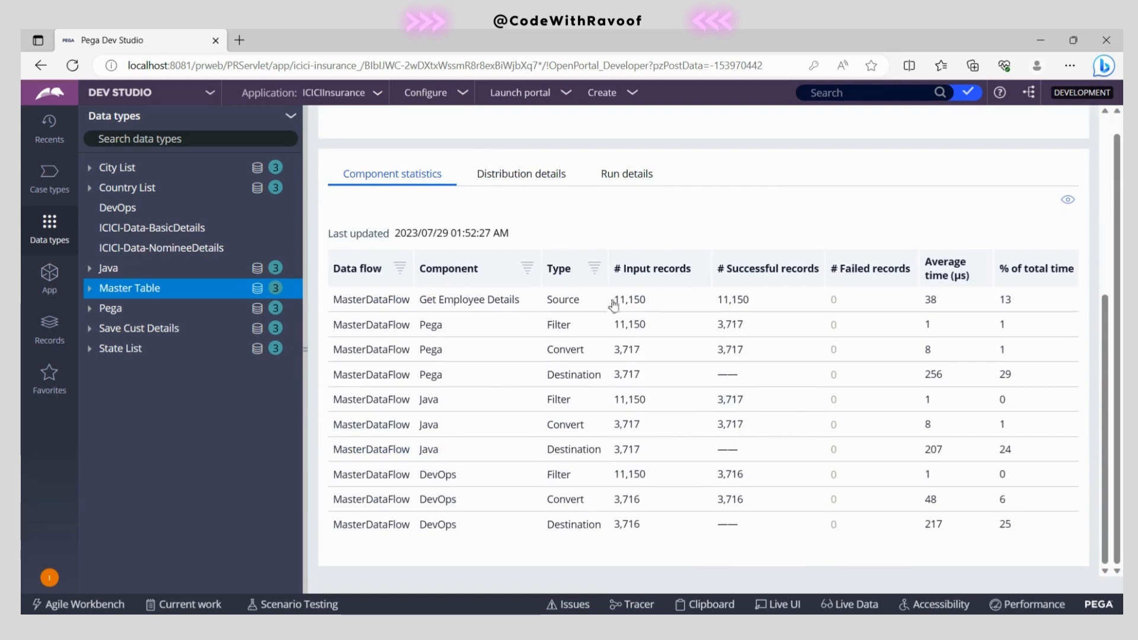
Compare the input record counts of the source, the Pega filter and the Pega, Java and DevOps convert components.
left_click_drag(614, 304, 655, 300)
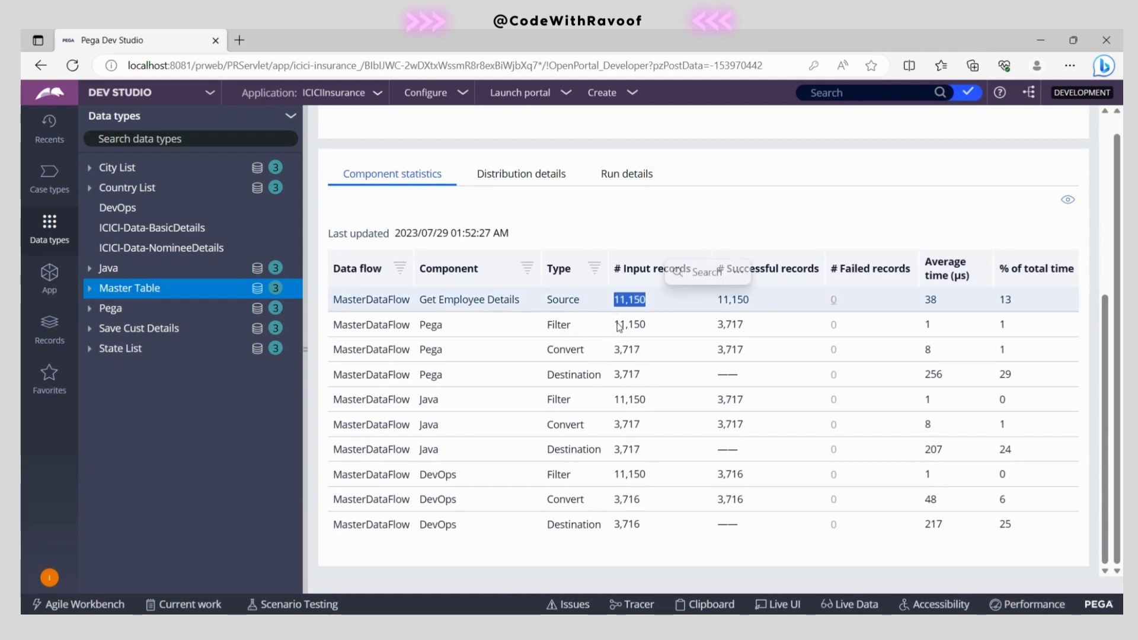
left_click_drag(617, 325, 649, 325)
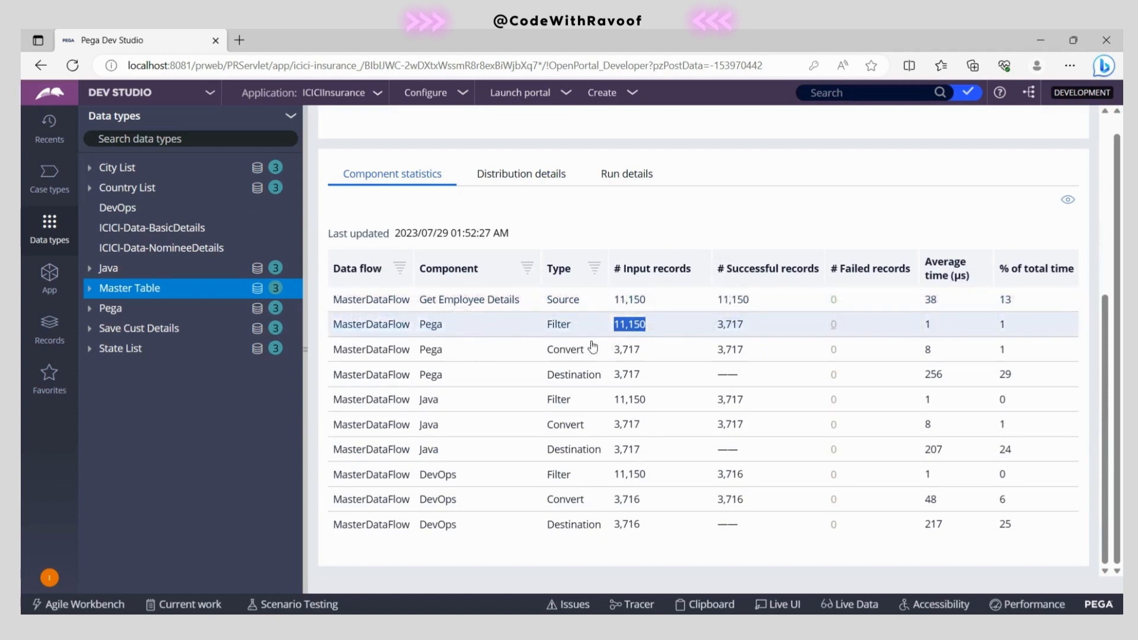
left_click_drag(614, 350, 643, 353)
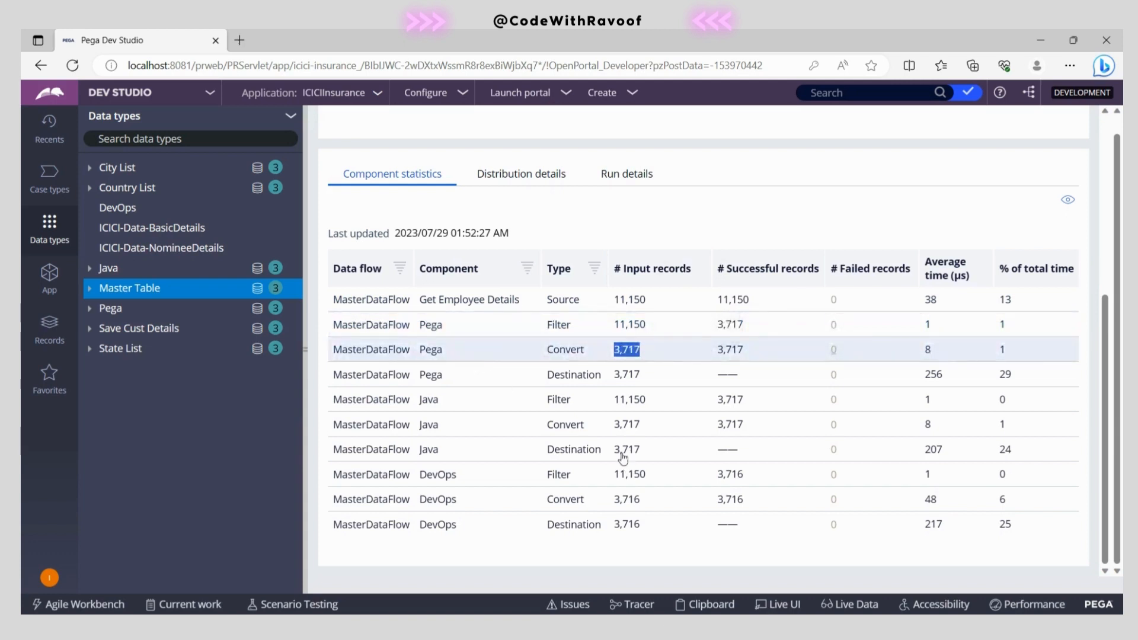
left_click_drag(613, 425, 654, 430)
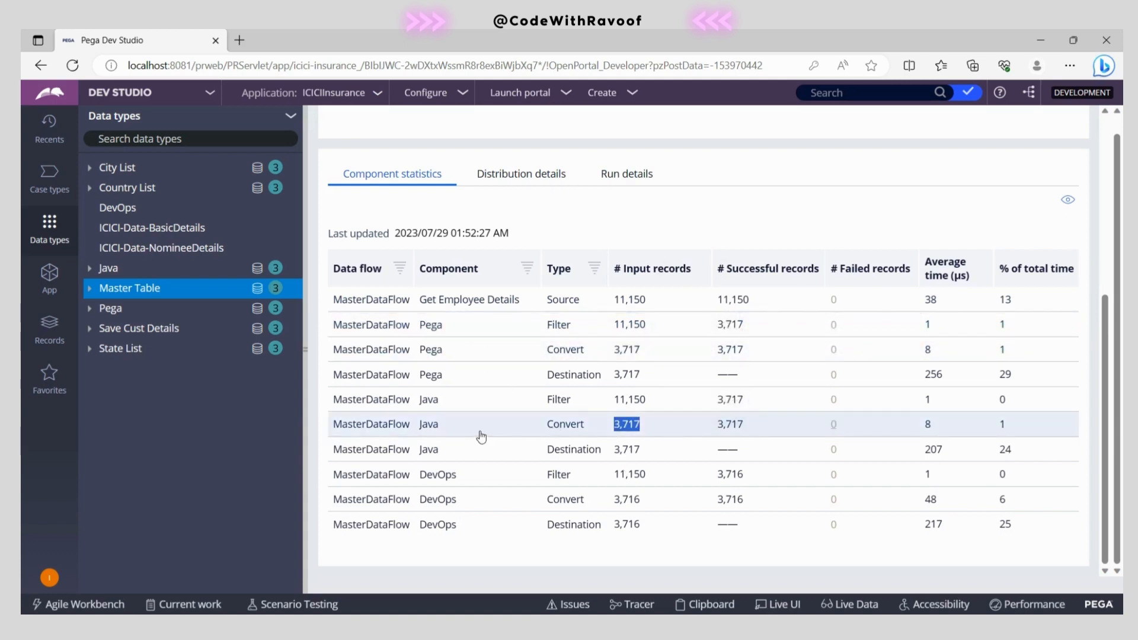
left_click_drag(614, 500, 648, 504)
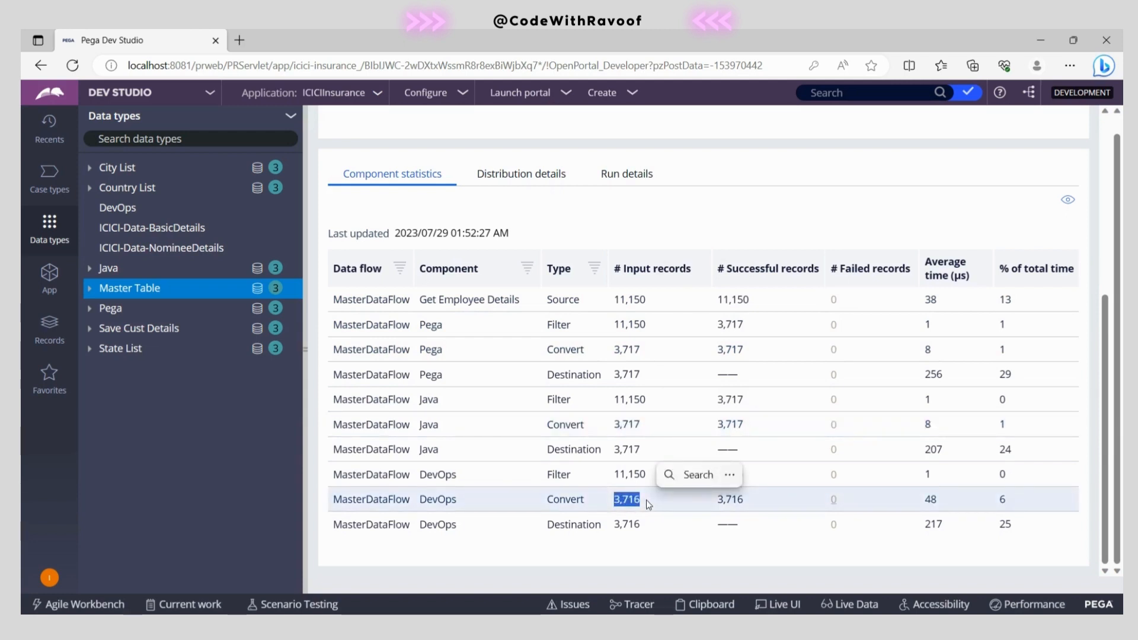
left_click_drag(458, 502, 419, 506)
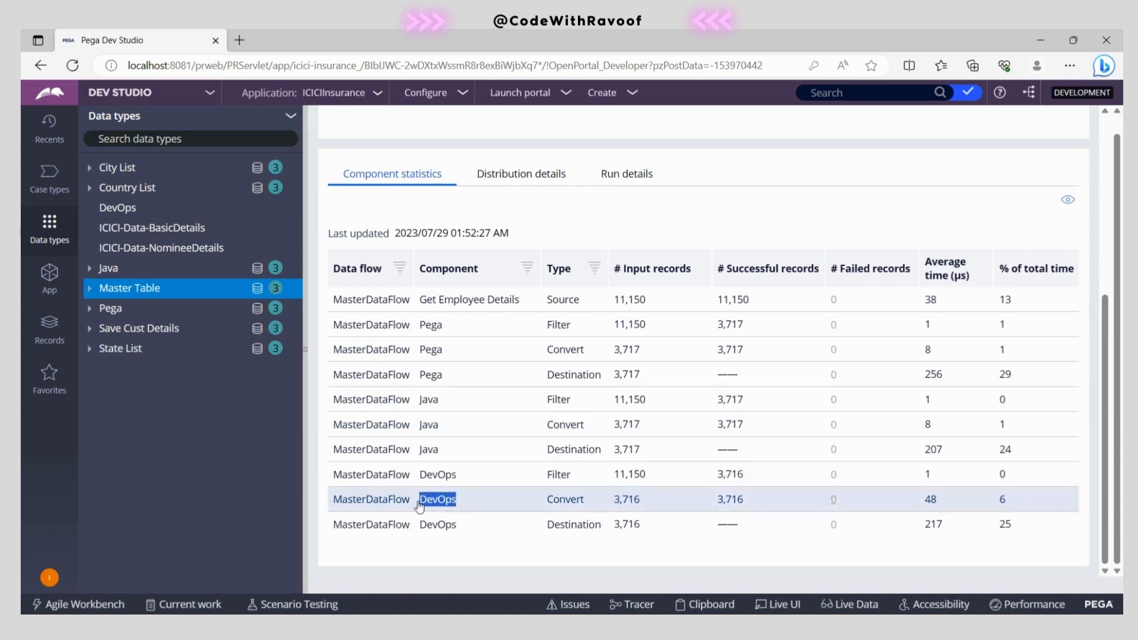
left_click(552, 557)
scroll(649, 508, "up", 5)
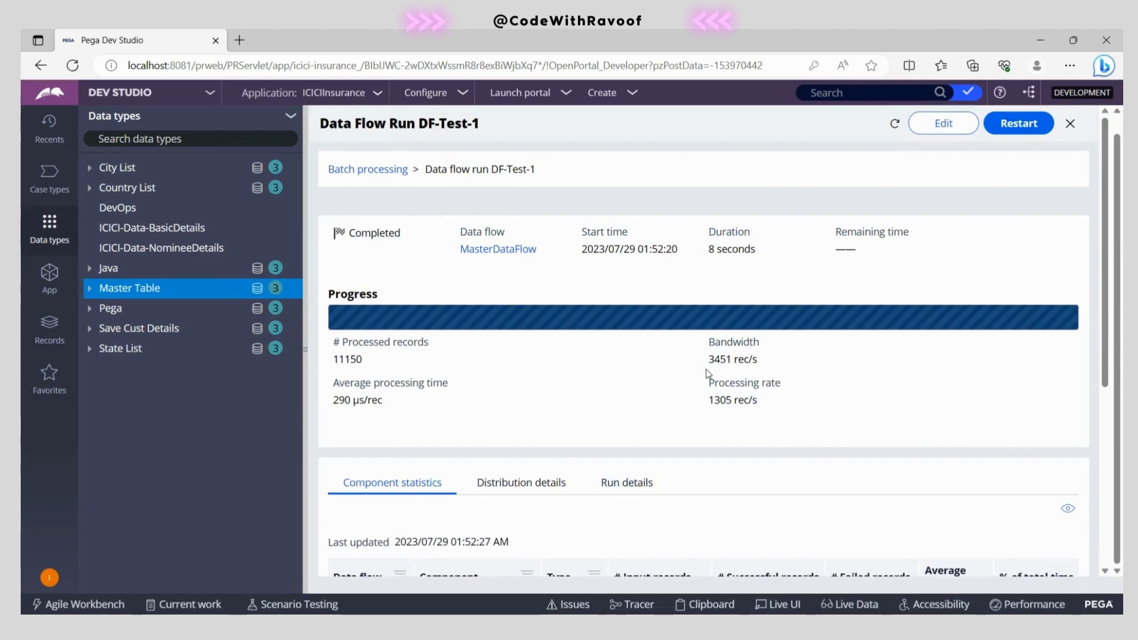
Examine the run's bandwidth, processing rate and average processing time, plus the DevOps destination's average time.
left_click_drag(705, 358, 787, 359)
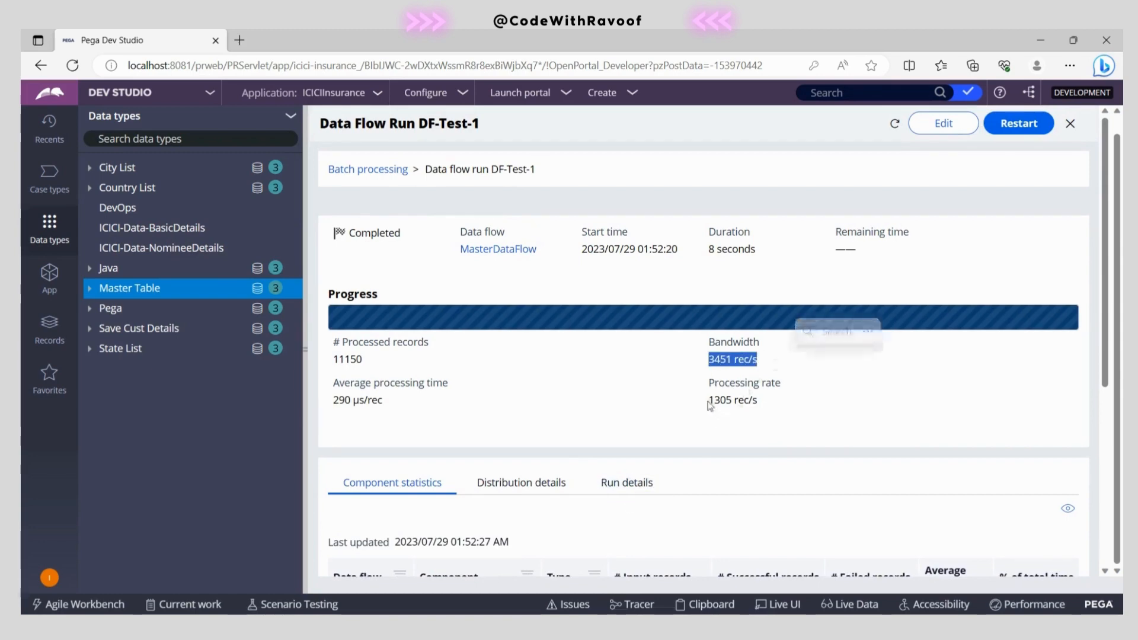
left_click_drag(708, 400, 801, 403)
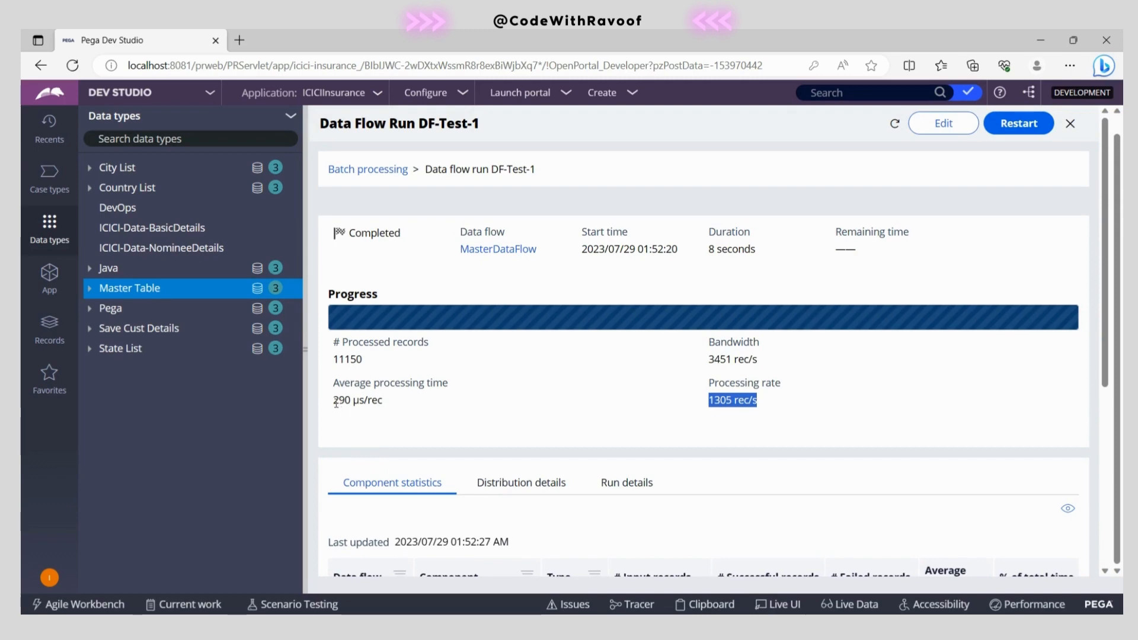
left_click_drag(336, 403, 383, 403)
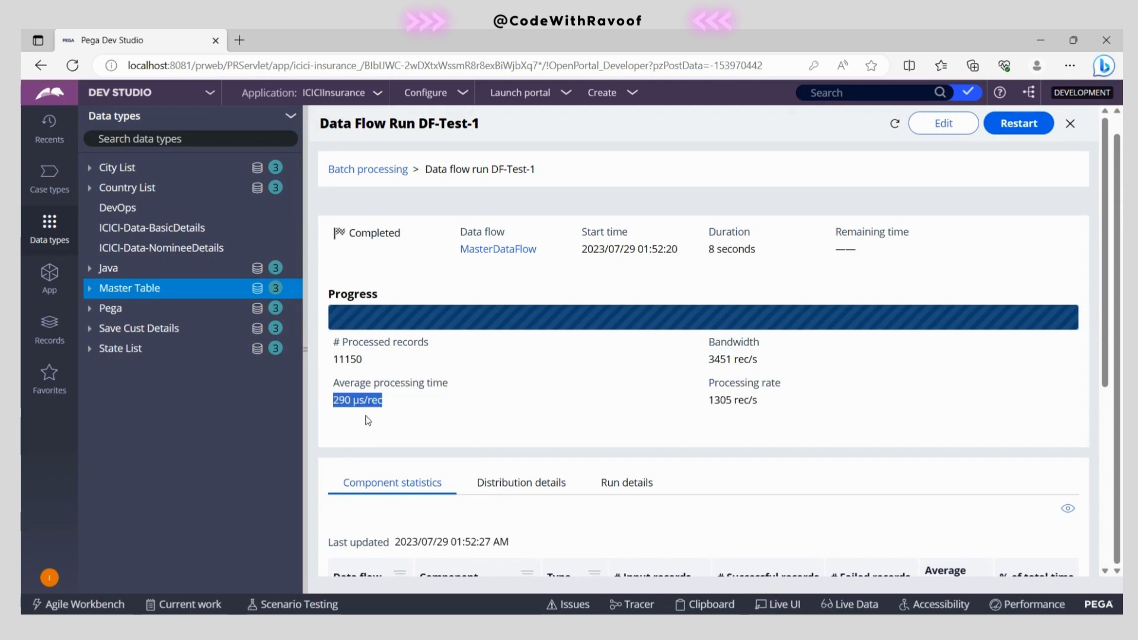
left_click(368, 421)
scroll(680, 457, "down", 5)
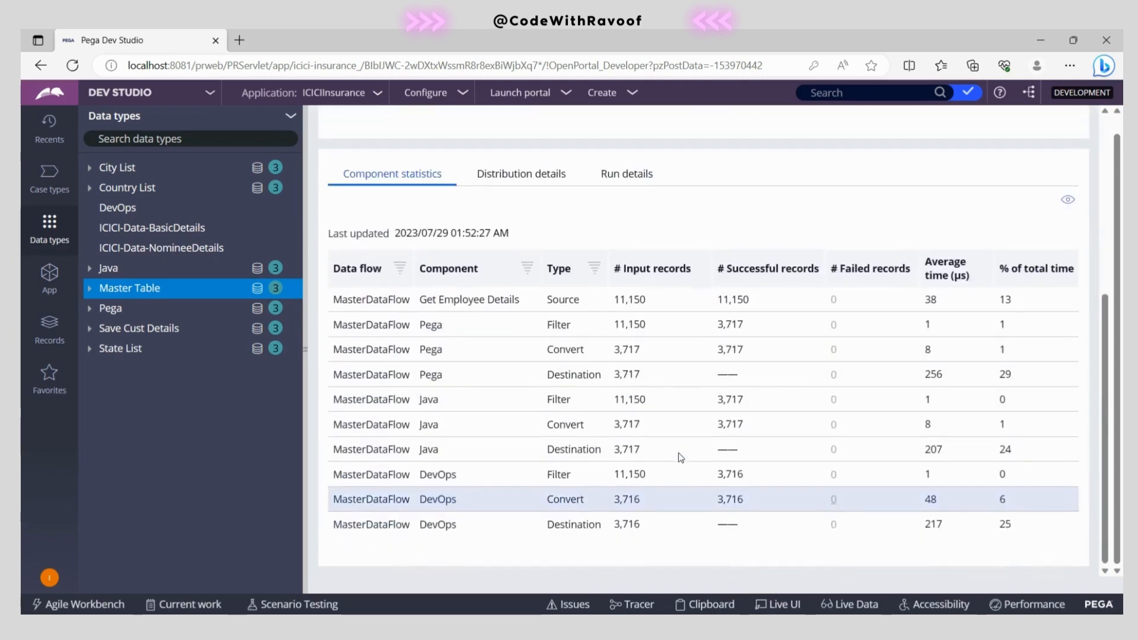
scroll(680, 457, "up", 4)
scroll(679, 459, "down", 4)
left_click_drag(921, 527, 948, 526)
left_click(832, 550)
scroll(830, 545, "up", 5)
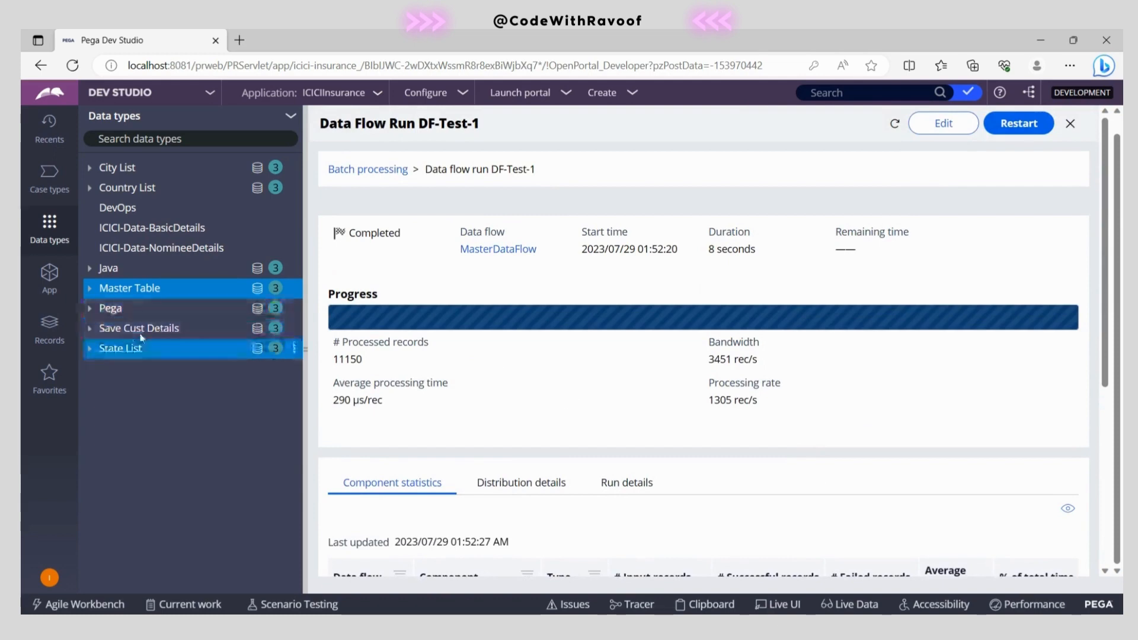
Open the Pega data type, refresh its records and review the saved employee rows.
left_click(112, 309)
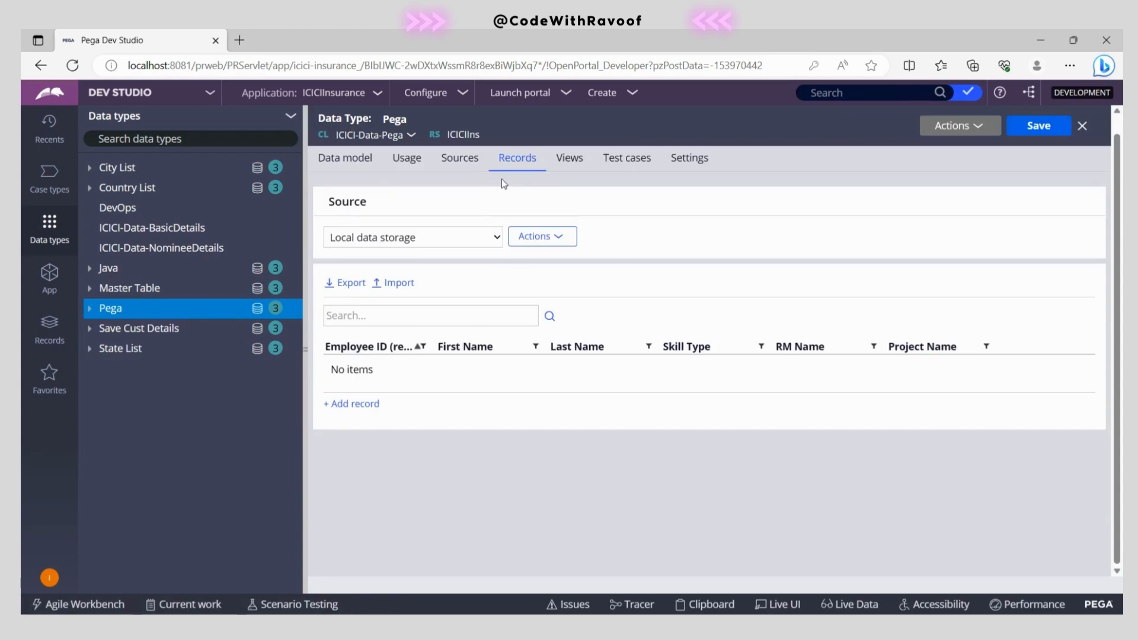
left_click(955, 126)
left_click(959, 148)
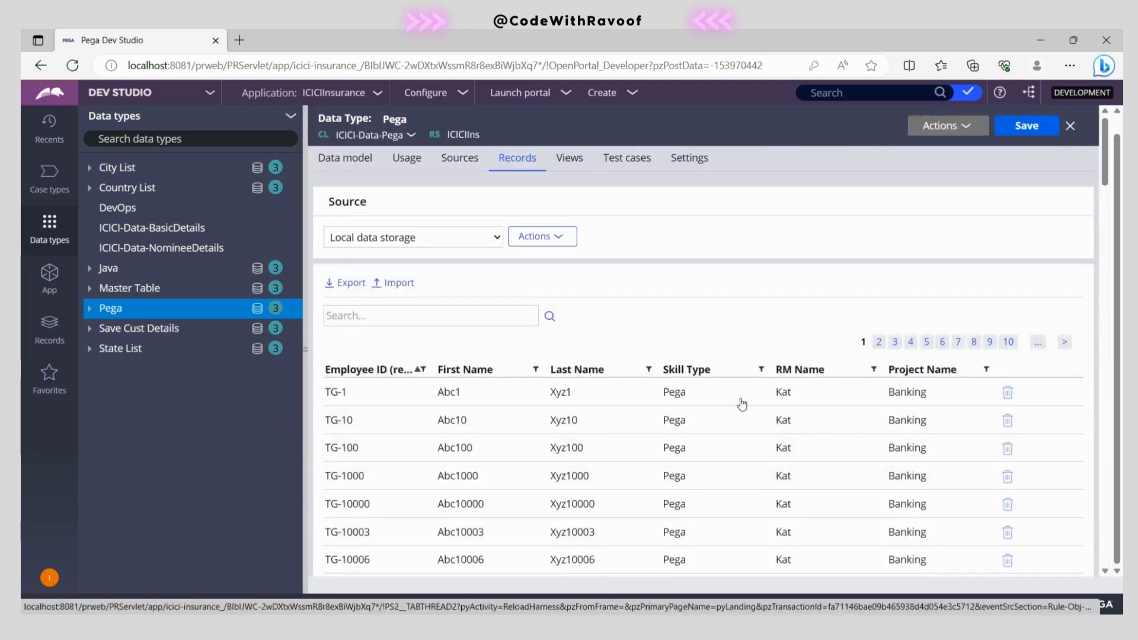
scroll(687, 492, "down", 5)
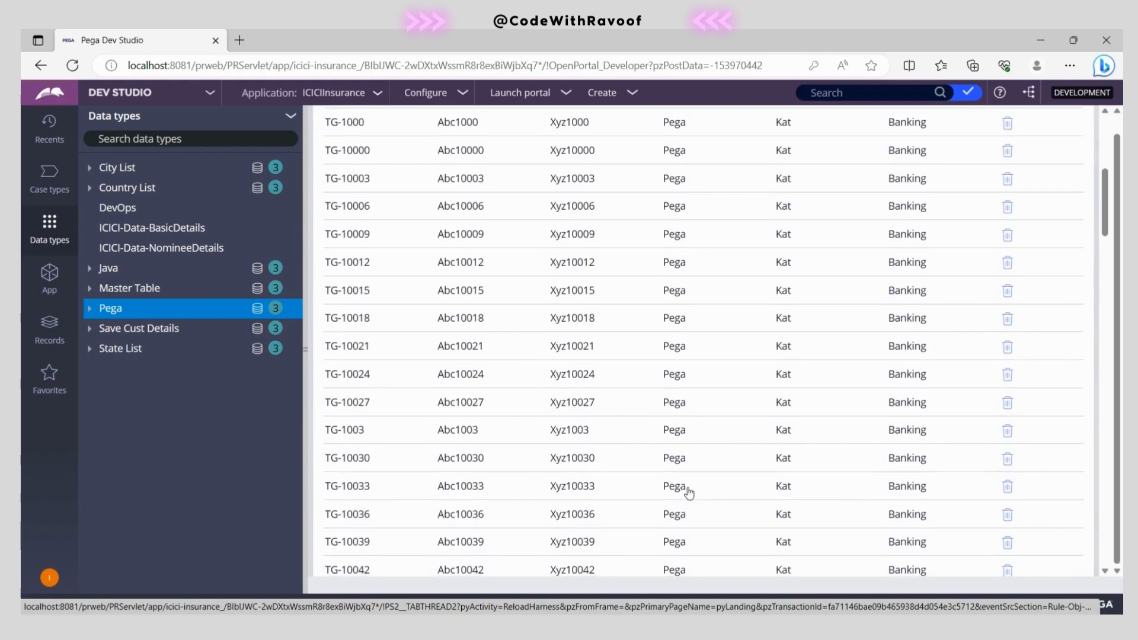
scroll(687, 492, "down", 5)
scroll(681, 457, "up", 10)
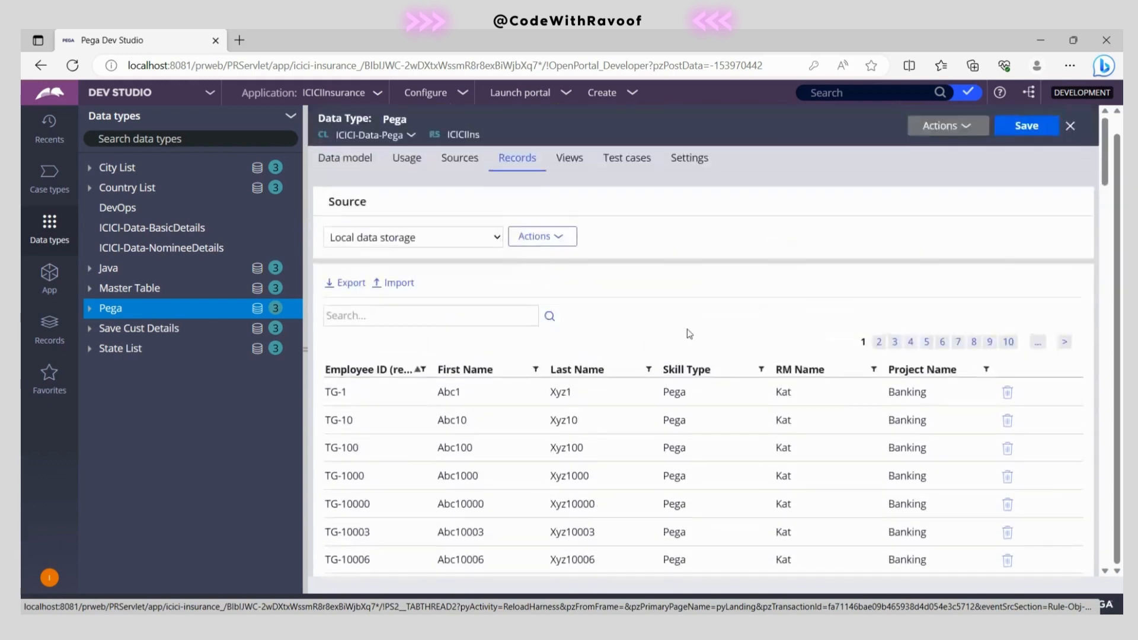
scroll(688, 474, "down", 10)
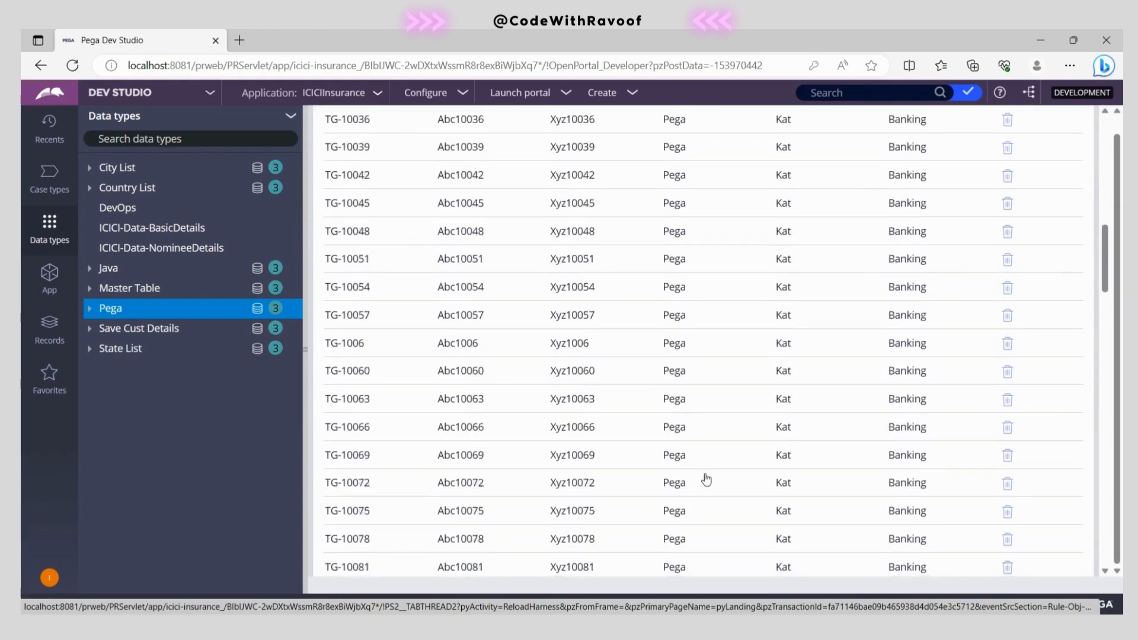
scroll(706, 480, "down", 7)
scroll(706, 480, "up", 12)
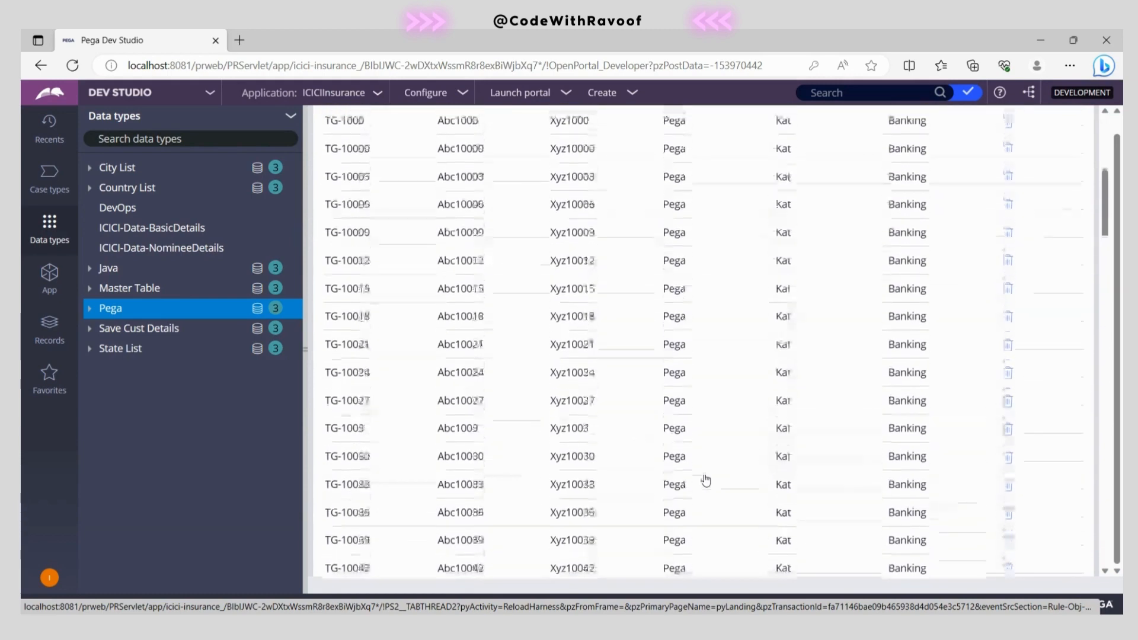
scroll(706, 480, "up", 5)
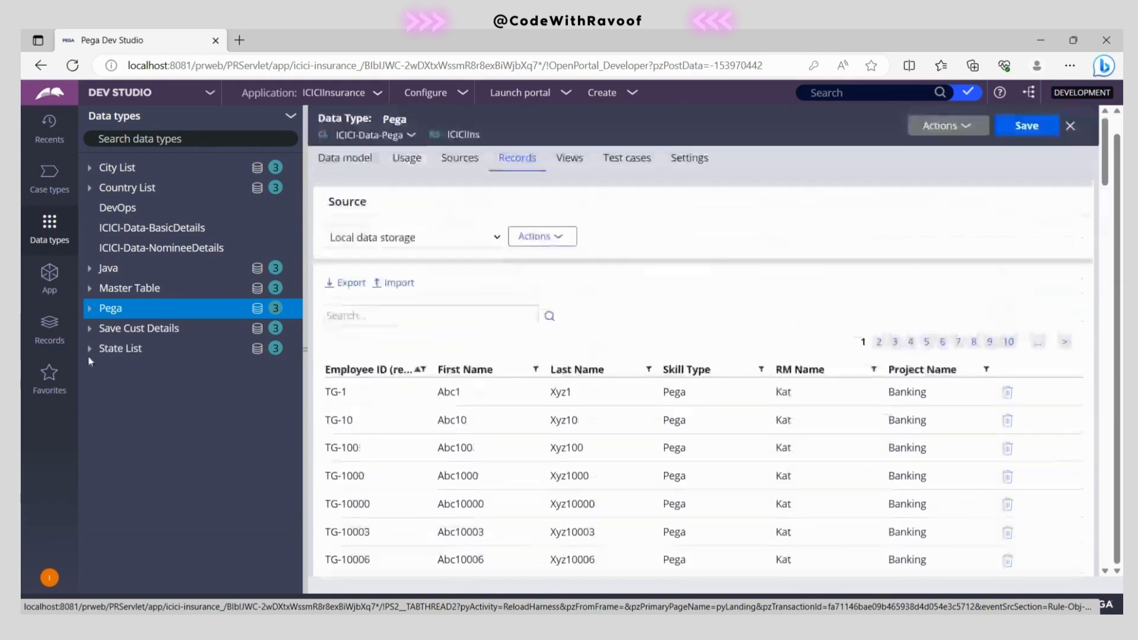
Open the Java data type, refresh its records and review the saved employee rows.
left_click(108, 269)
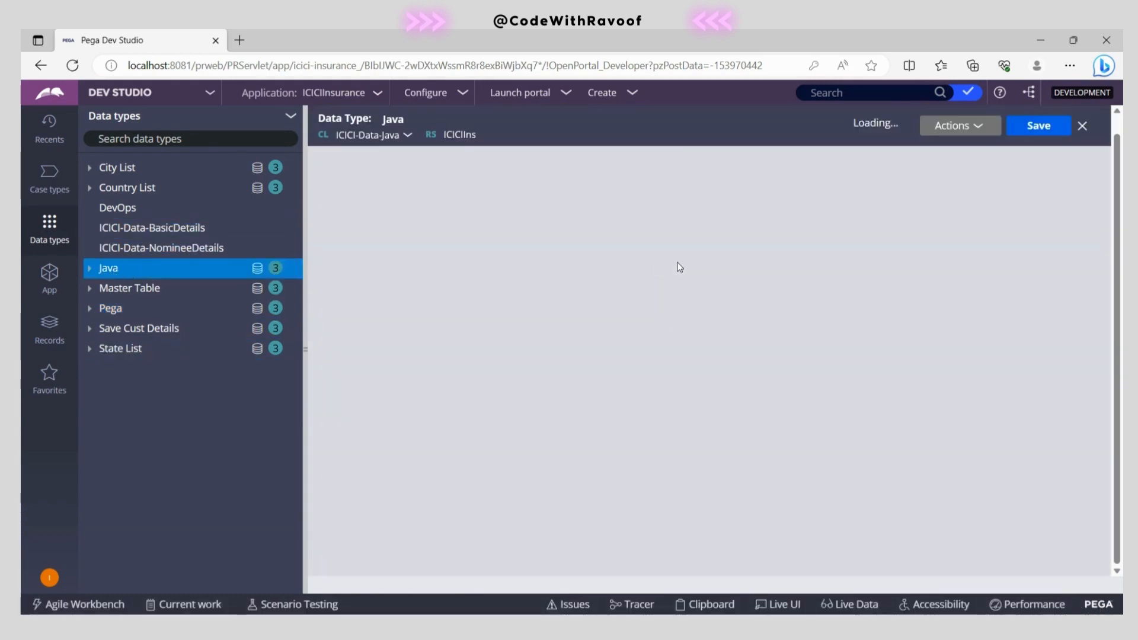
left_click(963, 126)
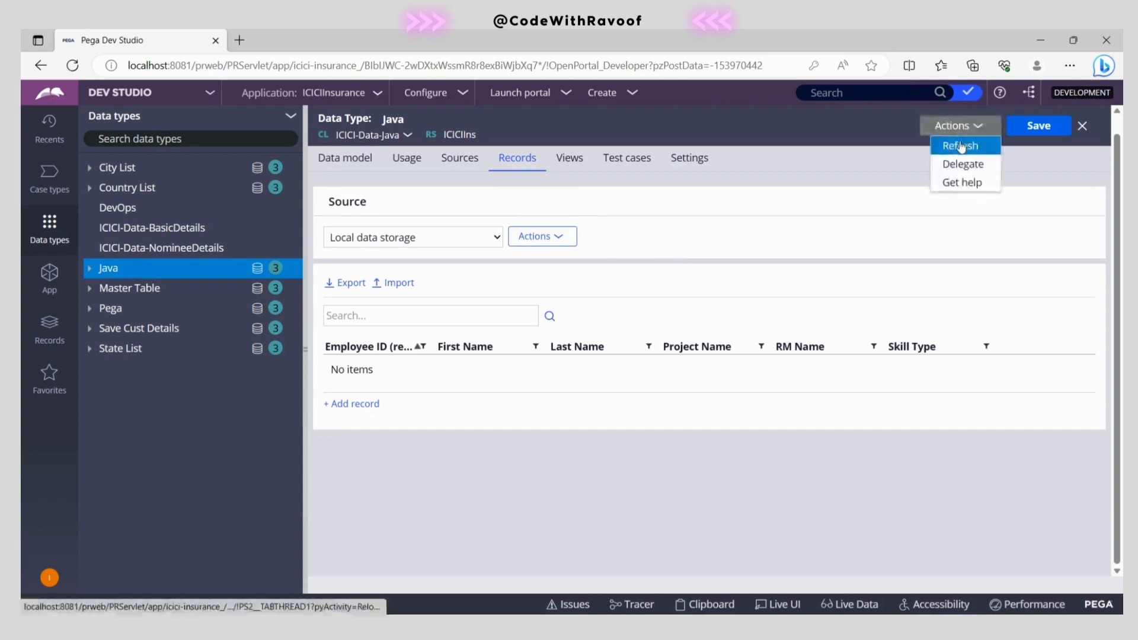
left_click(961, 146)
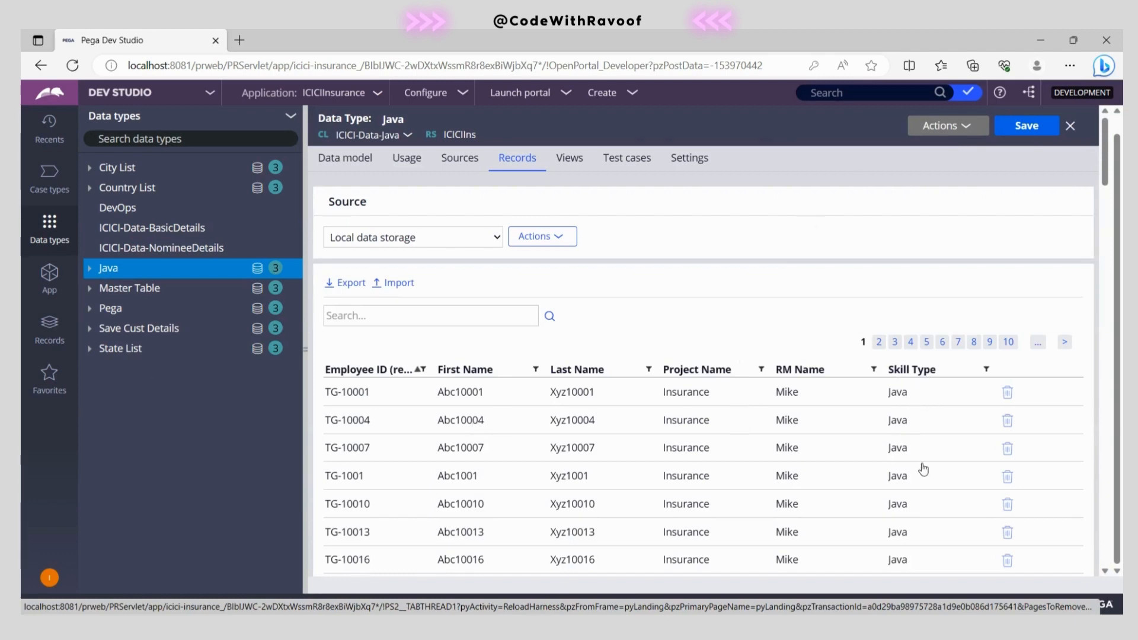
scroll(923, 469, "down", 15)
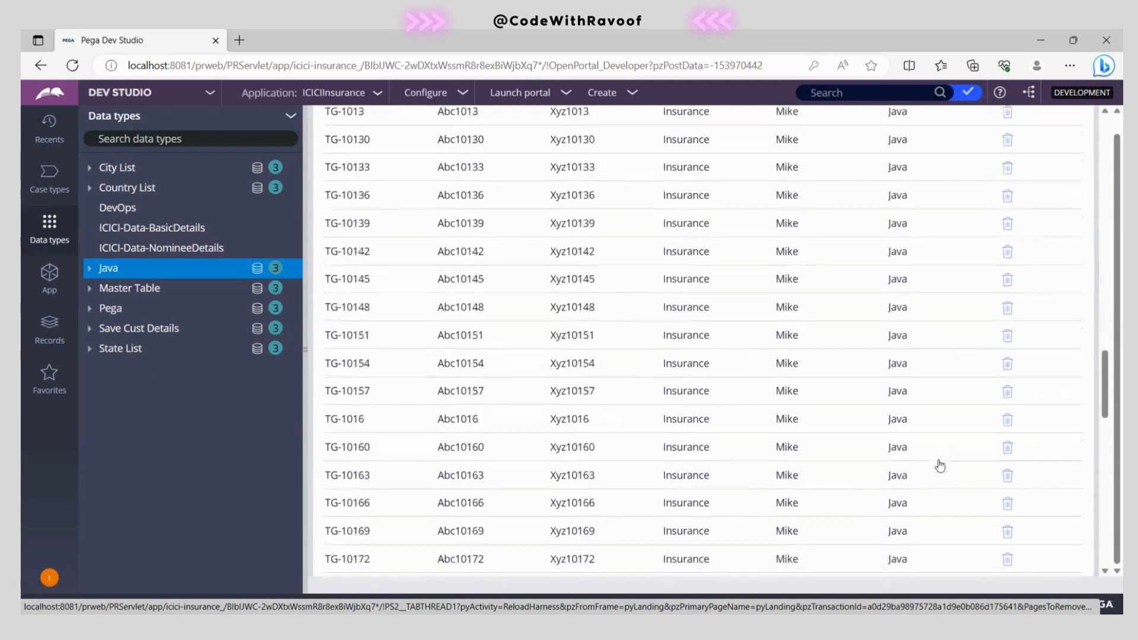
scroll(940, 466, "down", 15)
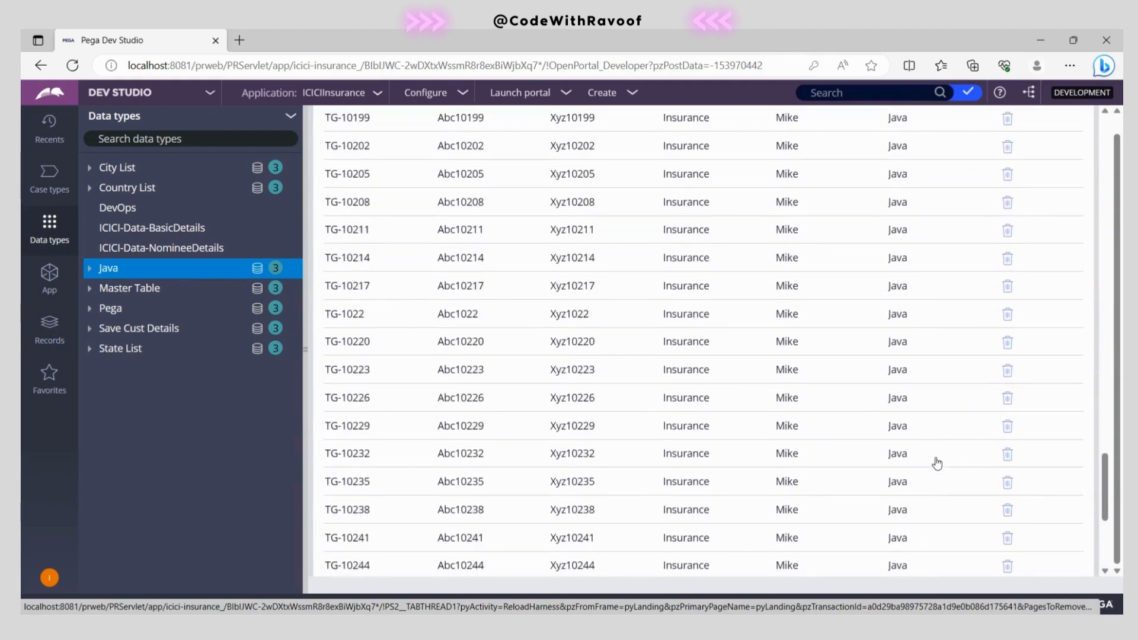
scroll(937, 464, "up", 15)
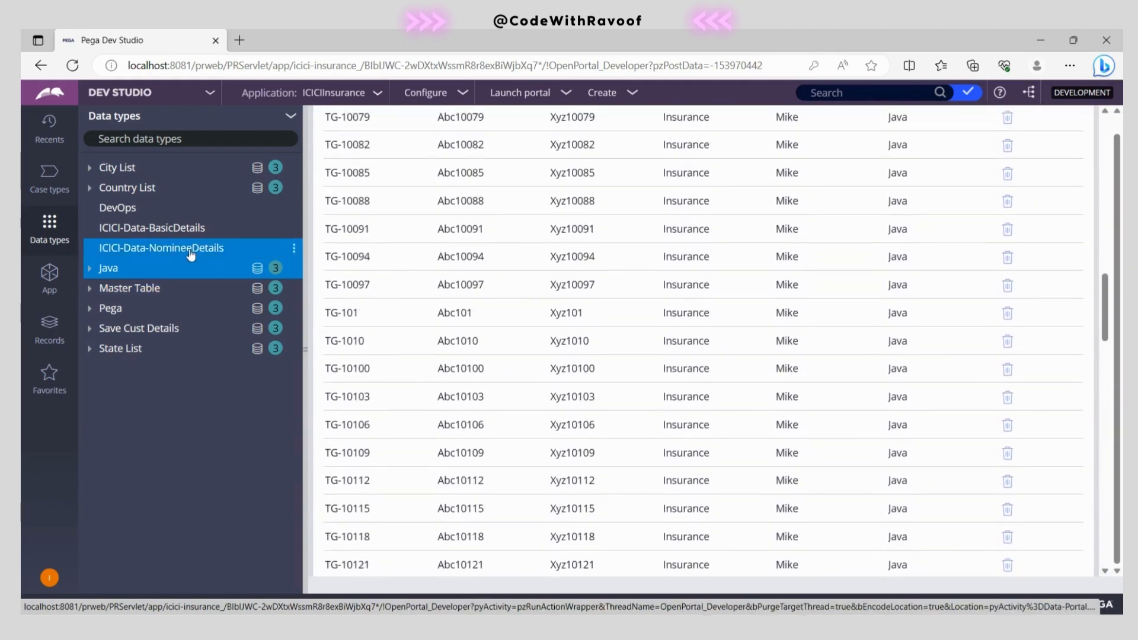
Open the DevOps data type, refresh its records and review the saved employee rows.
left_click(121, 210)
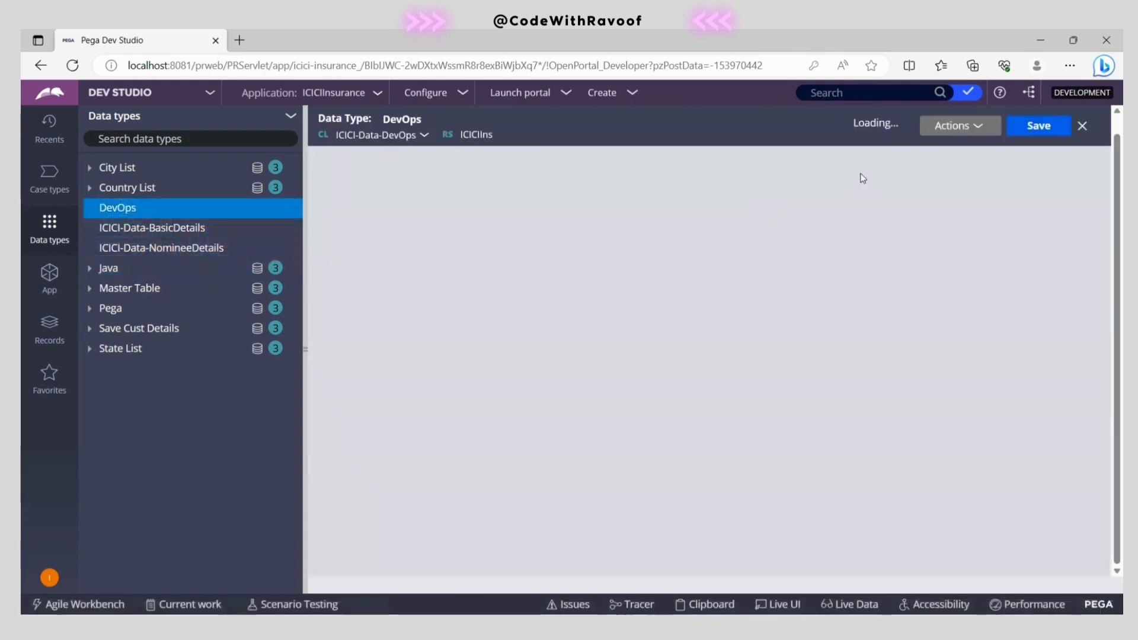
left_click(971, 130)
left_click(962, 147)
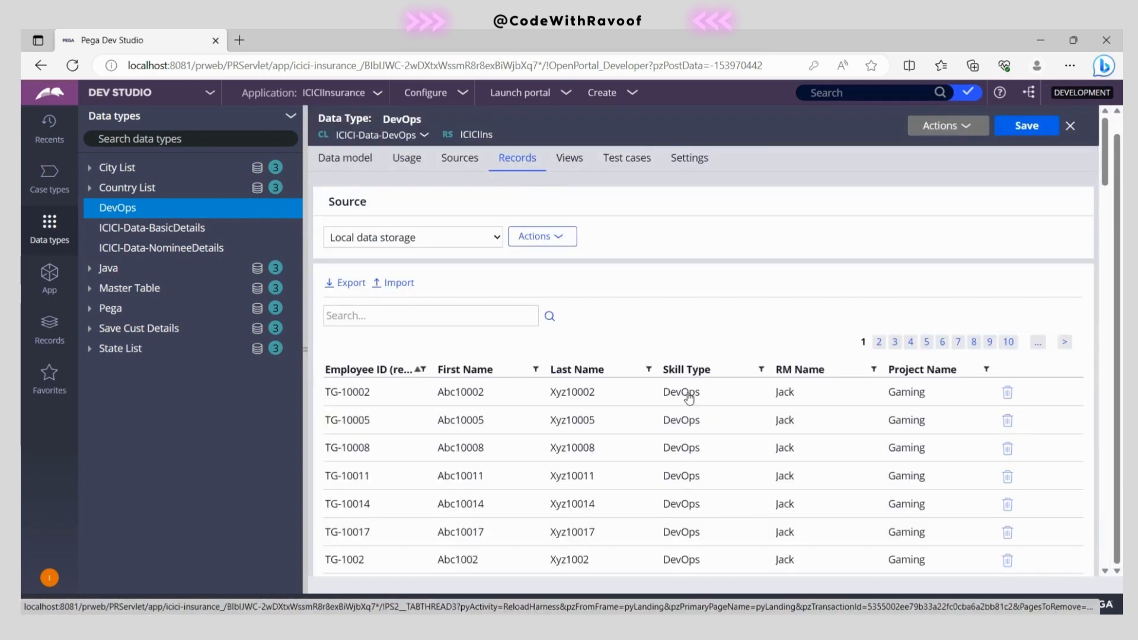
scroll(683, 470, "down", 12)
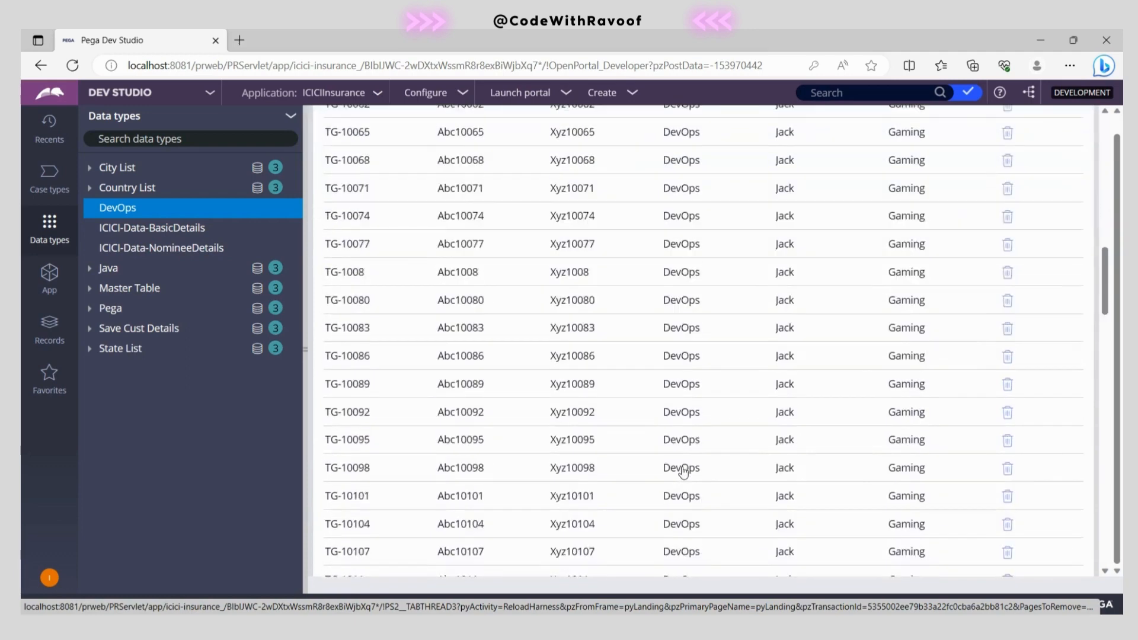
scroll(683, 471, "down", 20)
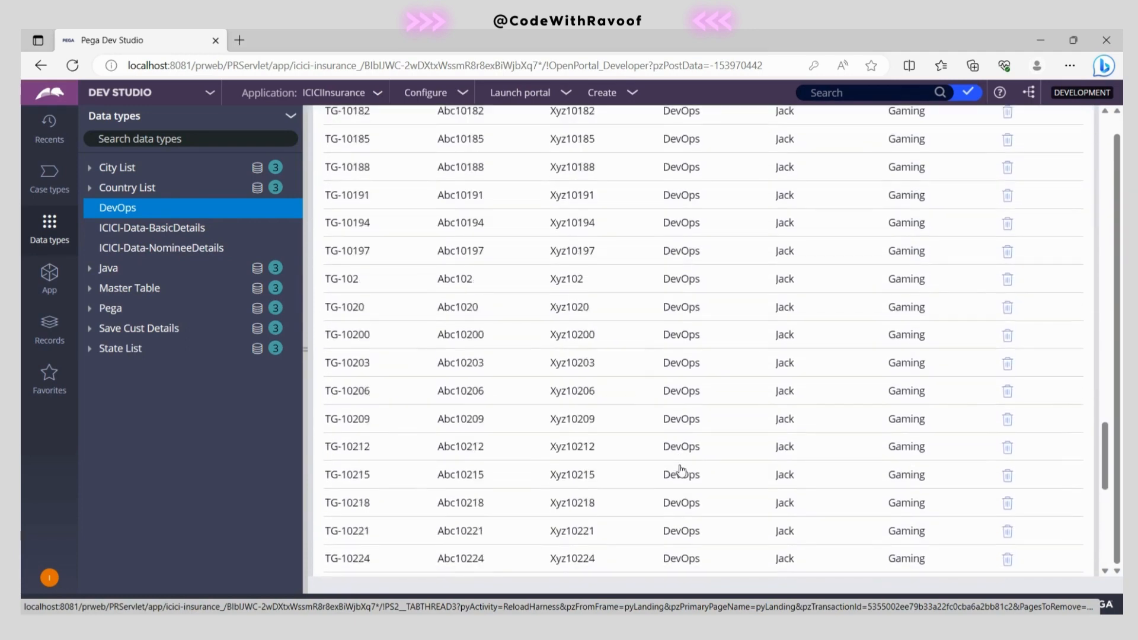
scroll(681, 470, "up", 20)
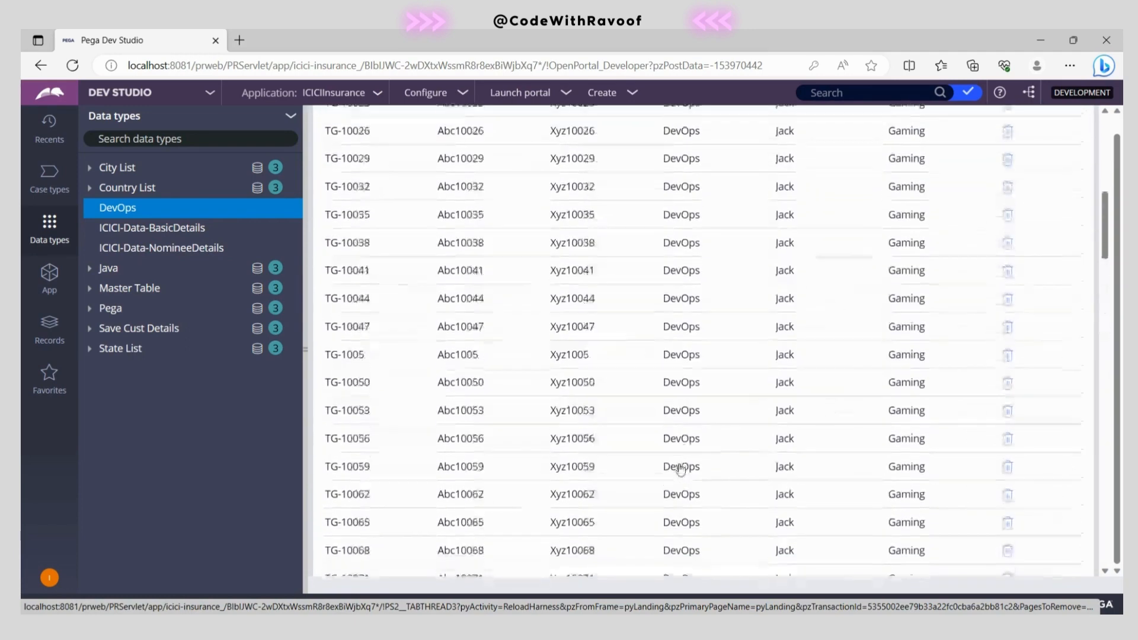
scroll(680, 469, "up", 8)
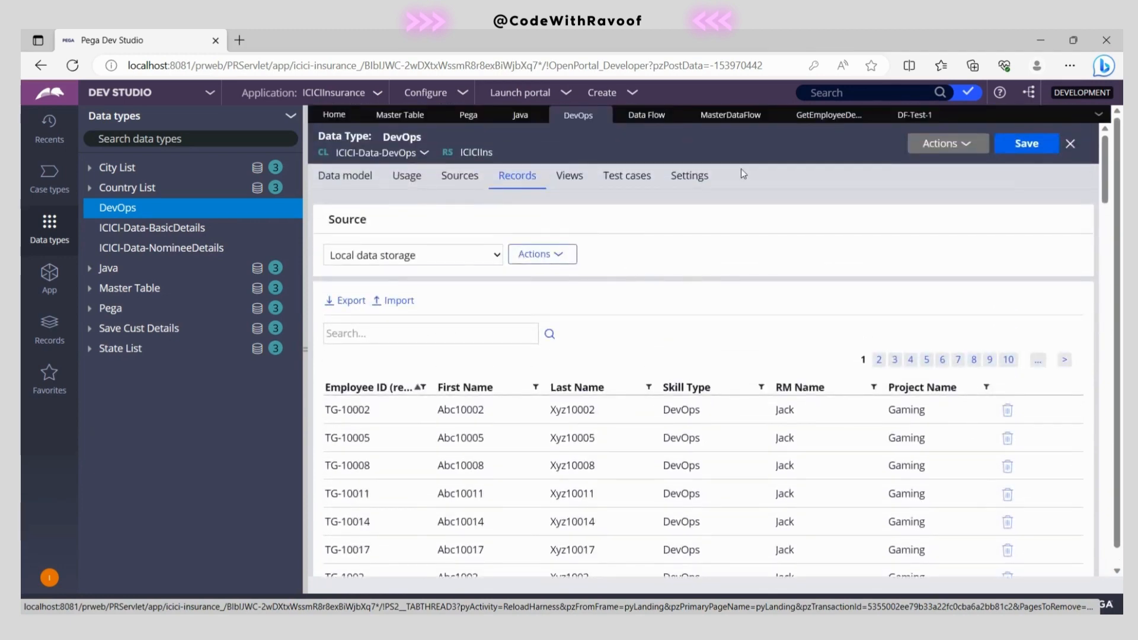
Return to the Master Data Flow and review the Pega filter's skill type condition without changing it.
left_click(647, 116)
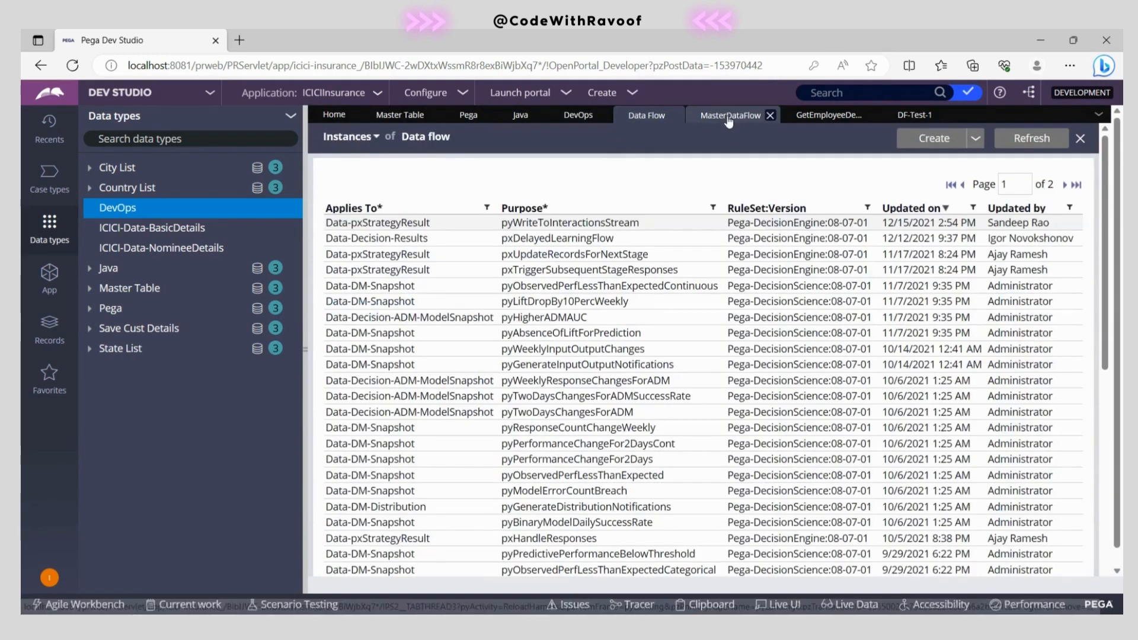
left_click(722, 116)
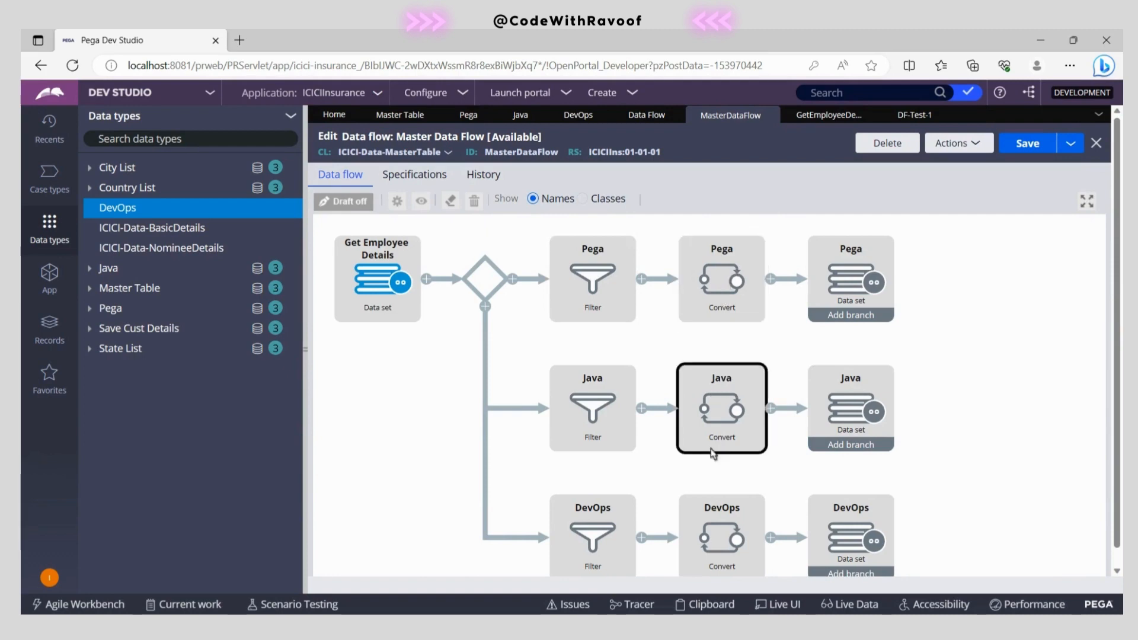
left_click(603, 274)
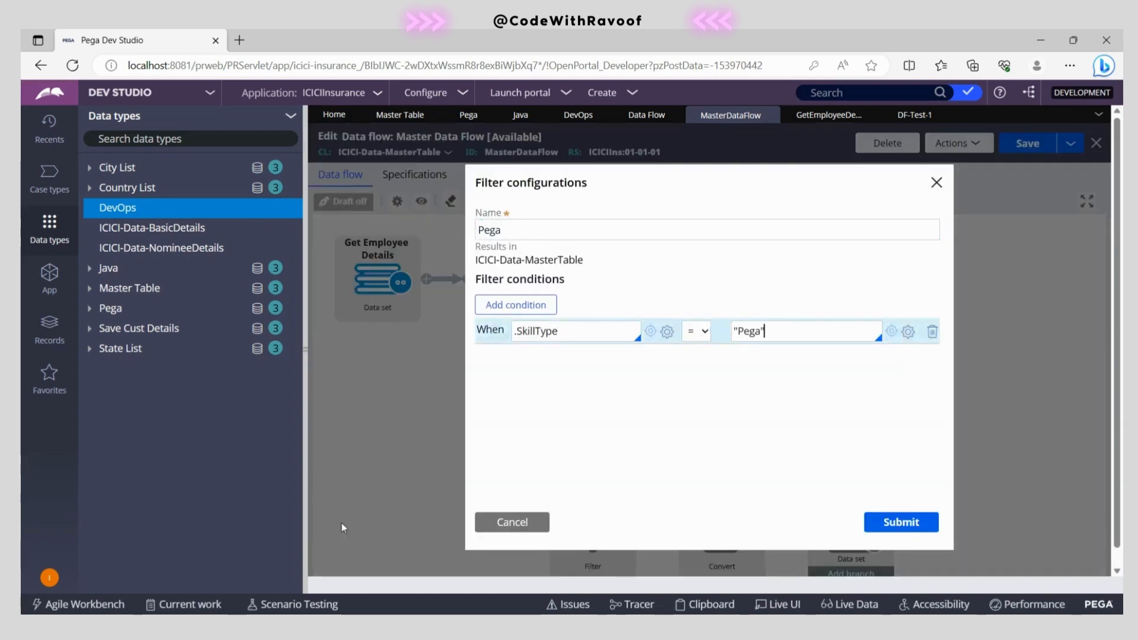
left_click(511, 521)
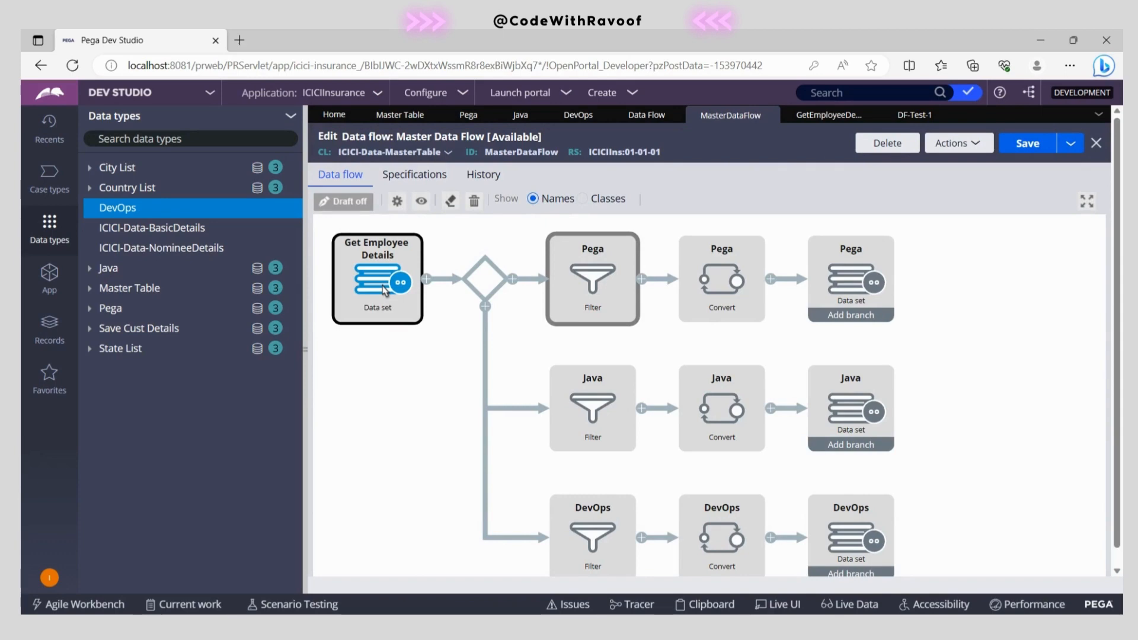
left_click(590, 270)
left_click(572, 329)
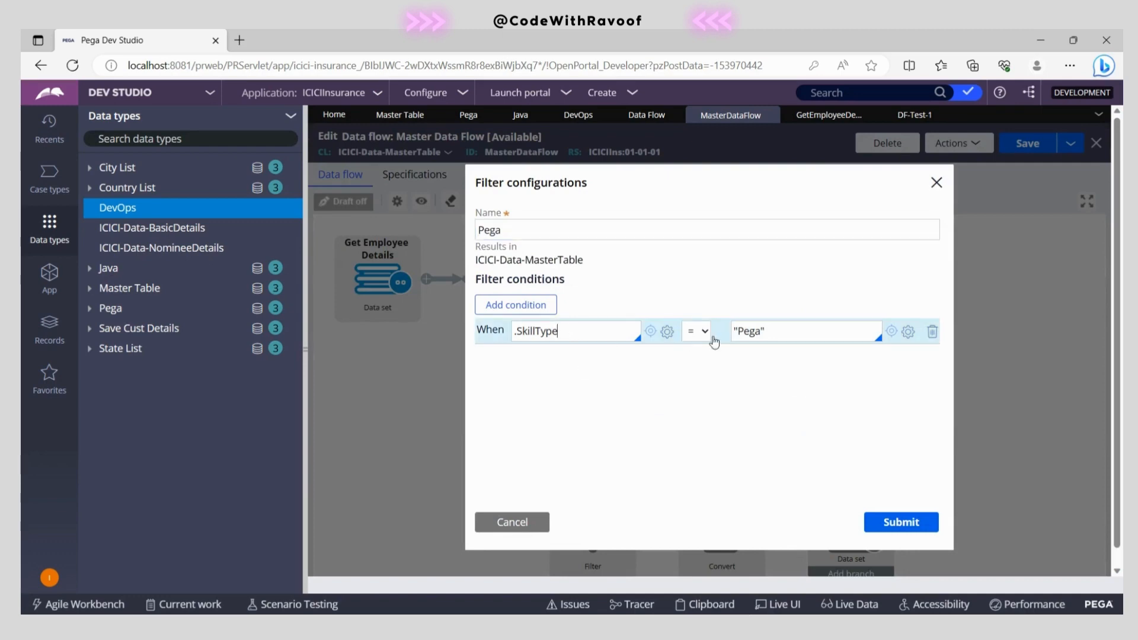
left_click(522, 522)
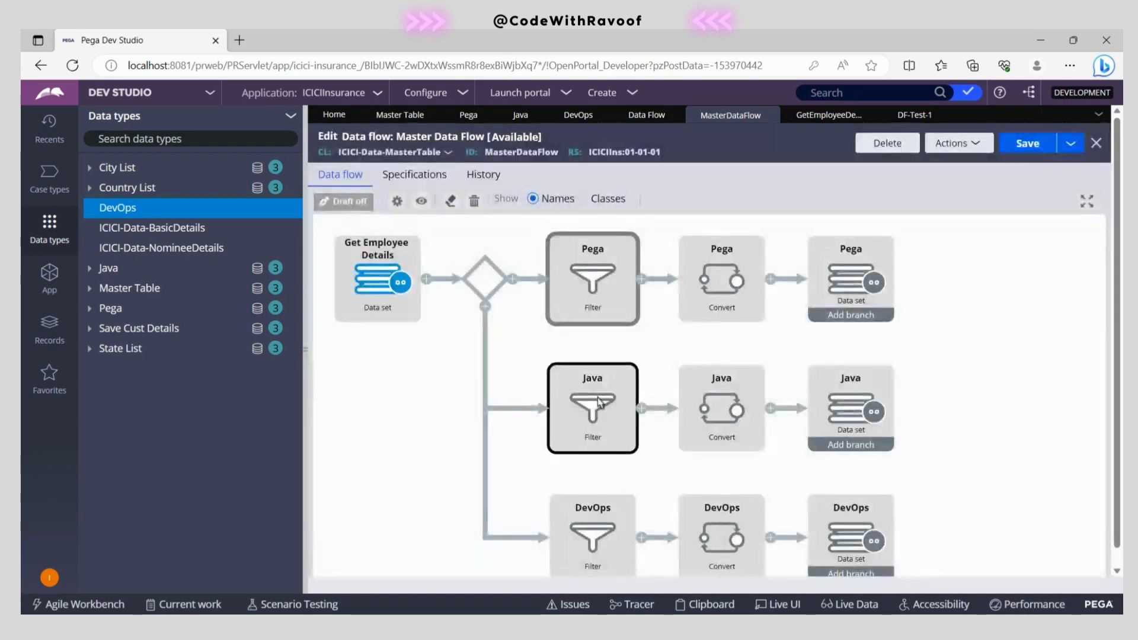
Review the conditions of the Java and DevOps filters in the Master Data Flow, leaving both unchanged.
left_click(599, 401)
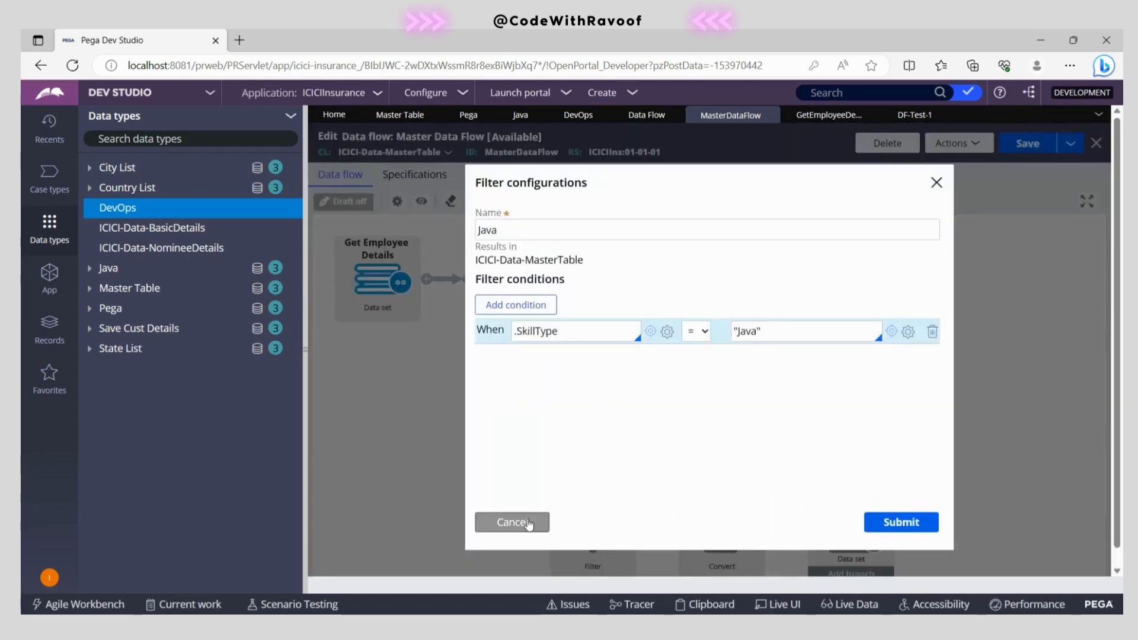
left_click(512, 521)
left_click(566, 529)
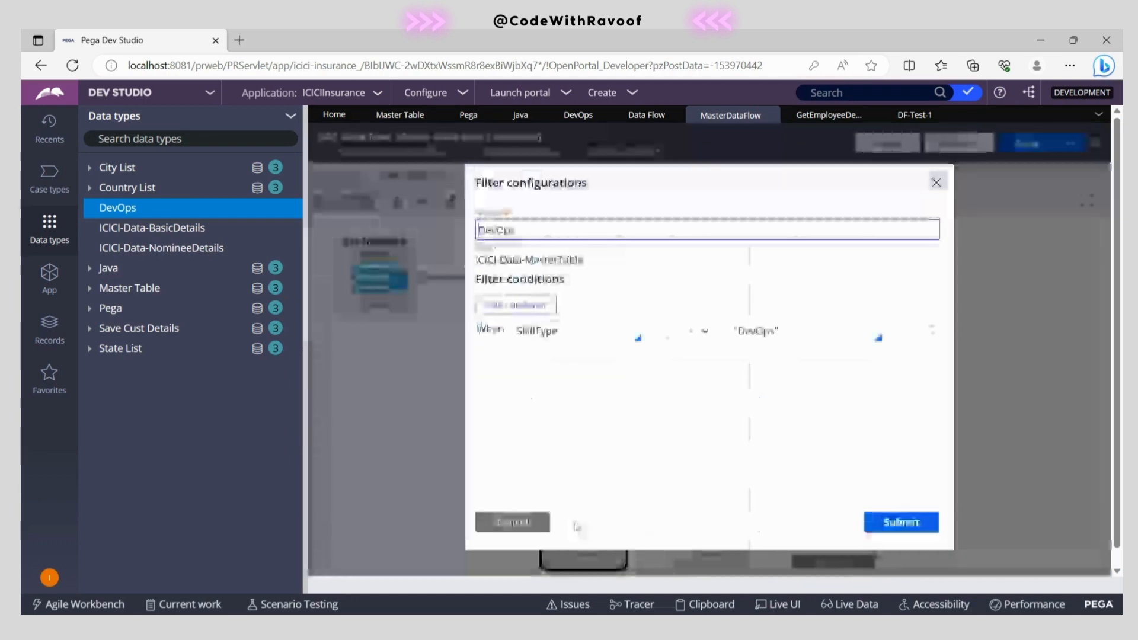
left_click(500, 528)
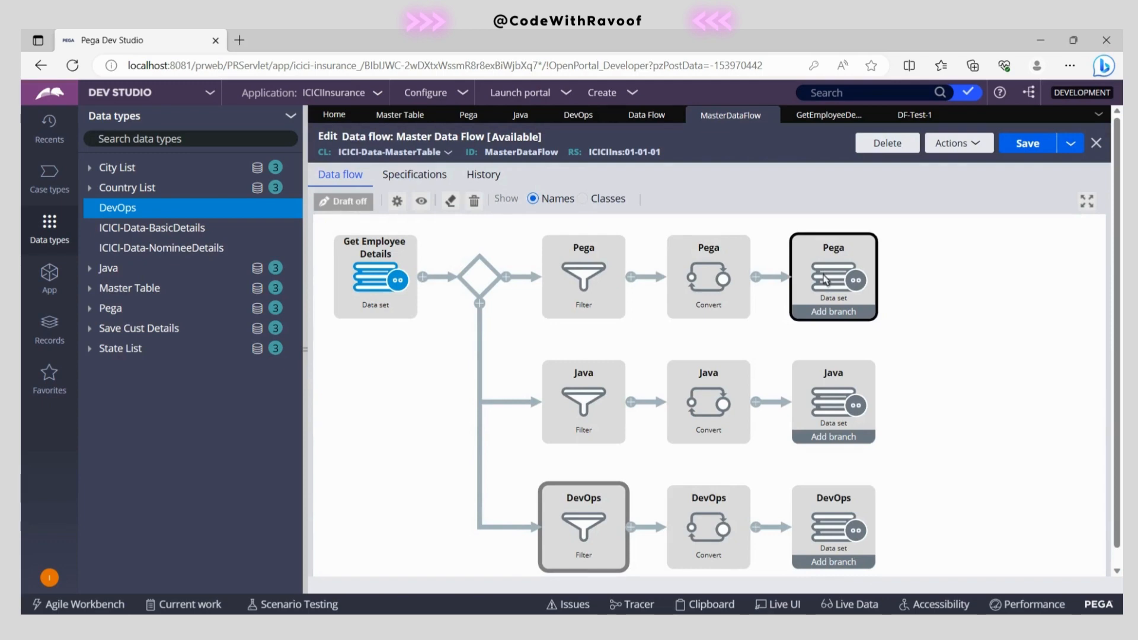
Review the Pega convert component's target class and field mapping, and close its configuration without changes.
left_click(717, 276)
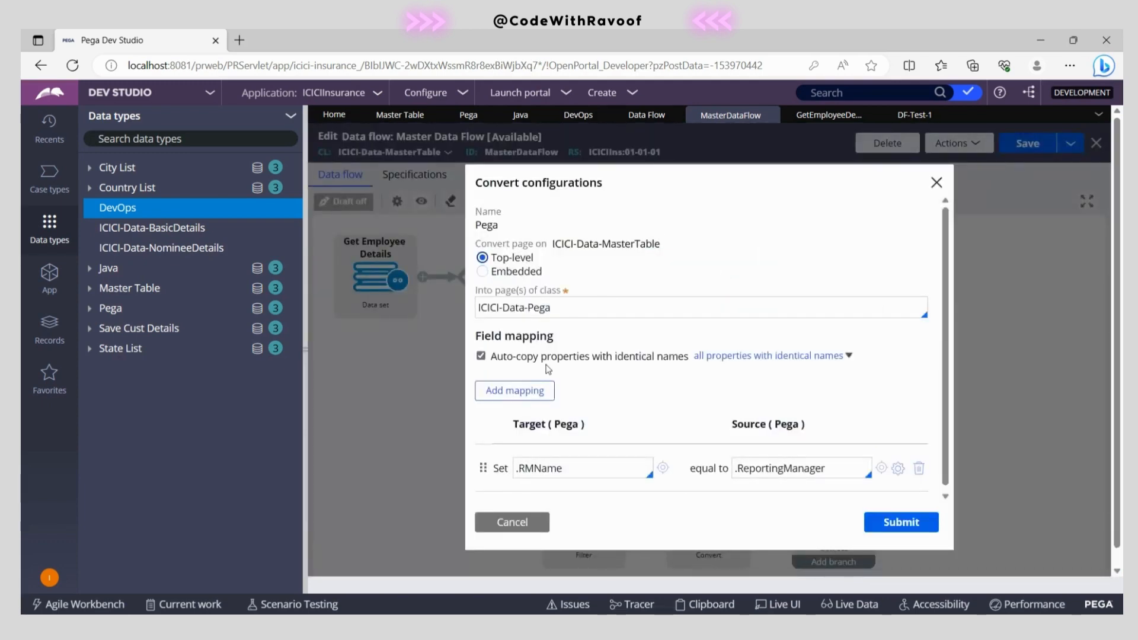
left_click(583, 306)
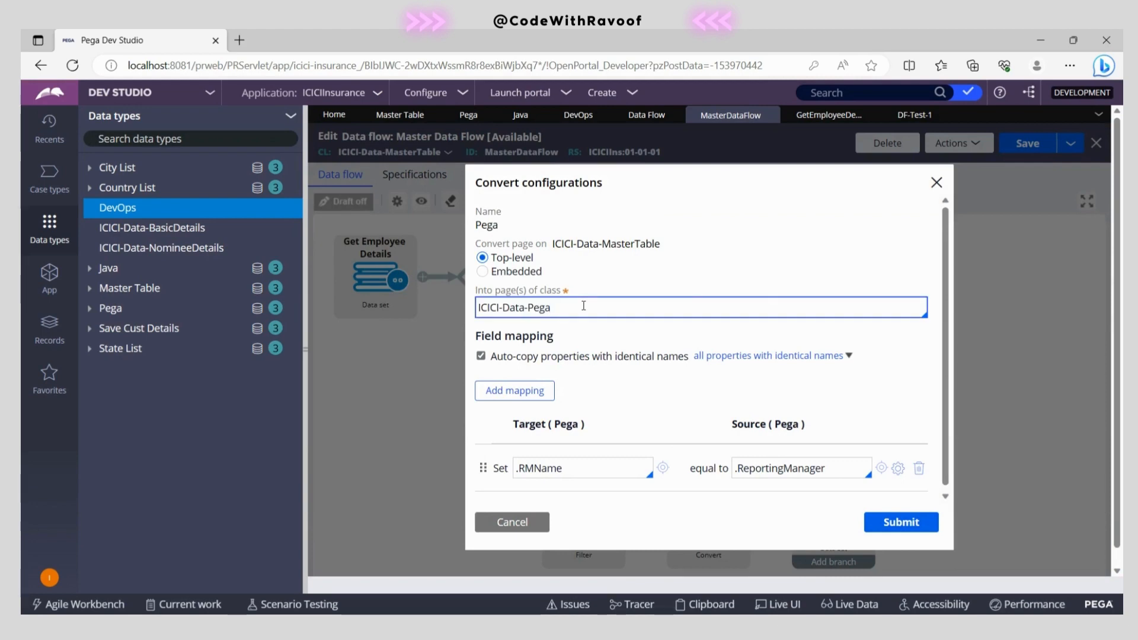
left_click(536, 521)
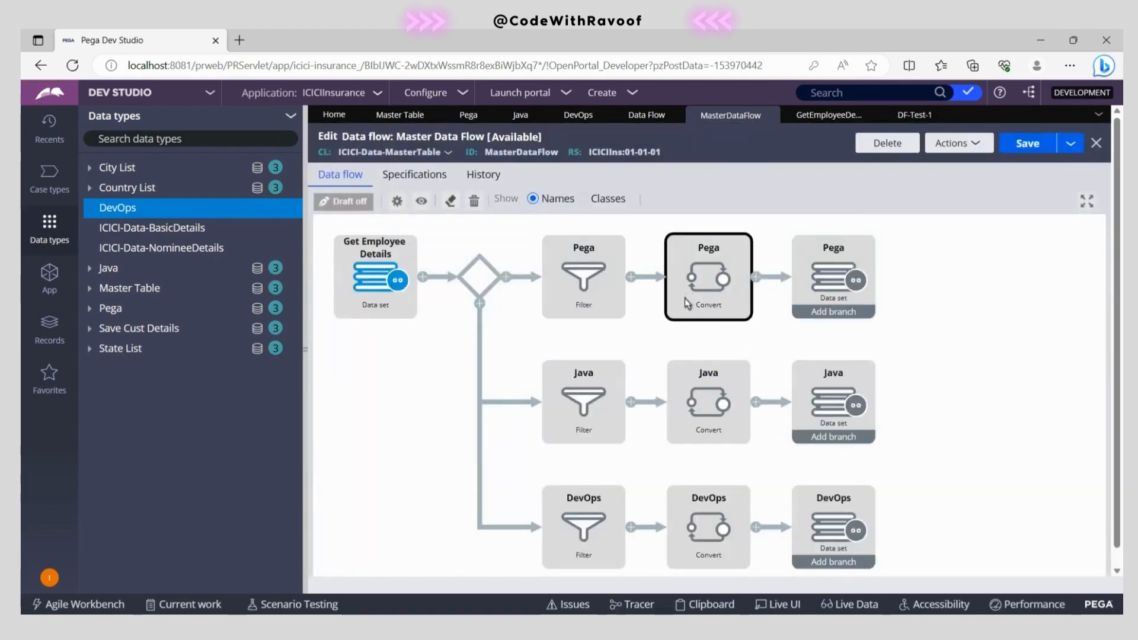
Open the data flow run DF-Test-1 and review its duration, progress figures and component statistics.
left_click(914, 115)
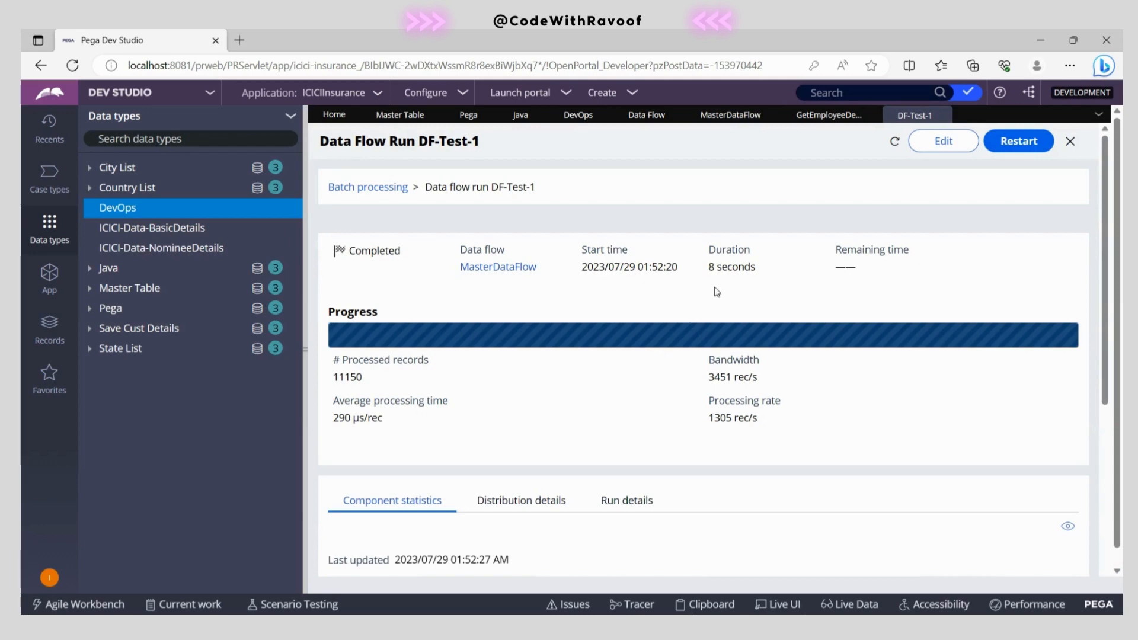
left_click_drag(708, 268, 773, 270)
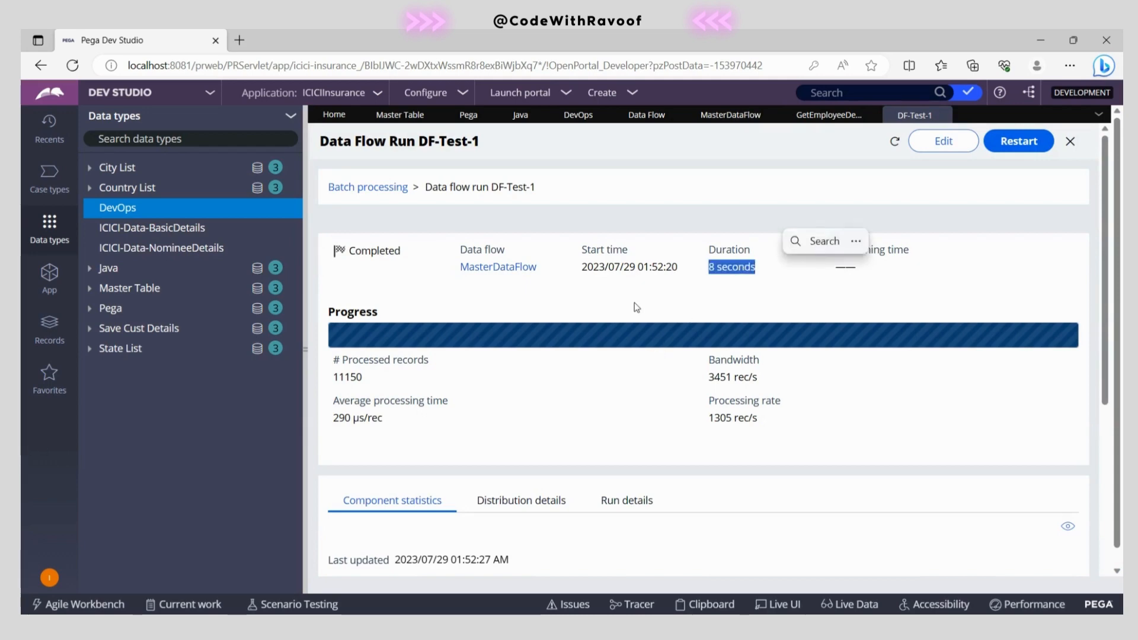
left_click(628, 389)
scroll(653, 476, "down", 5)
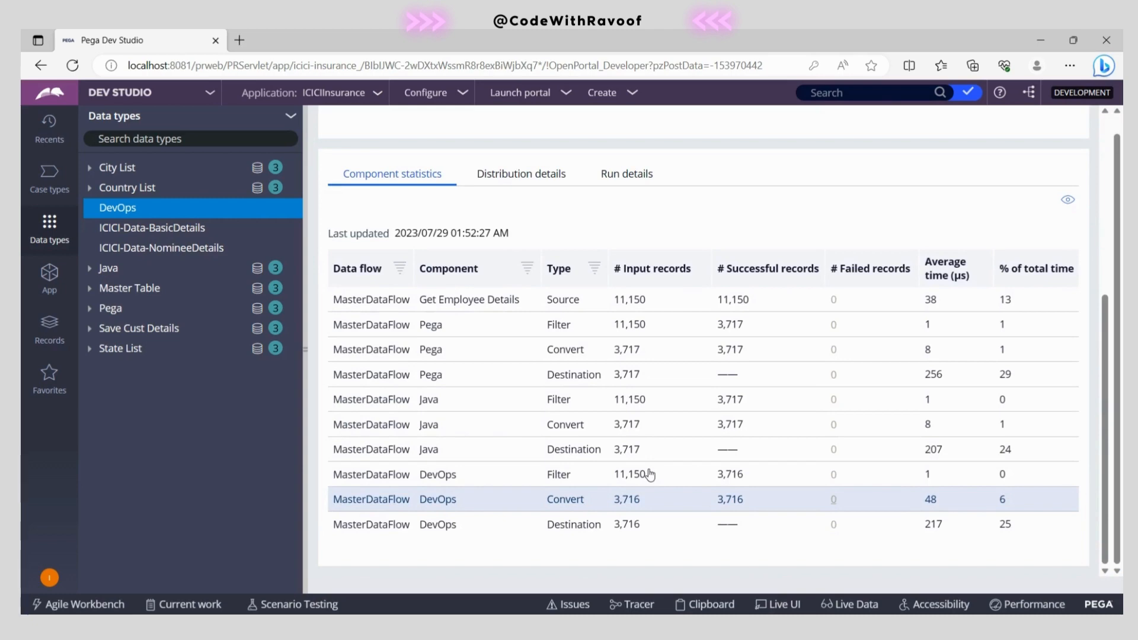
scroll(650, 474, "up", 5)
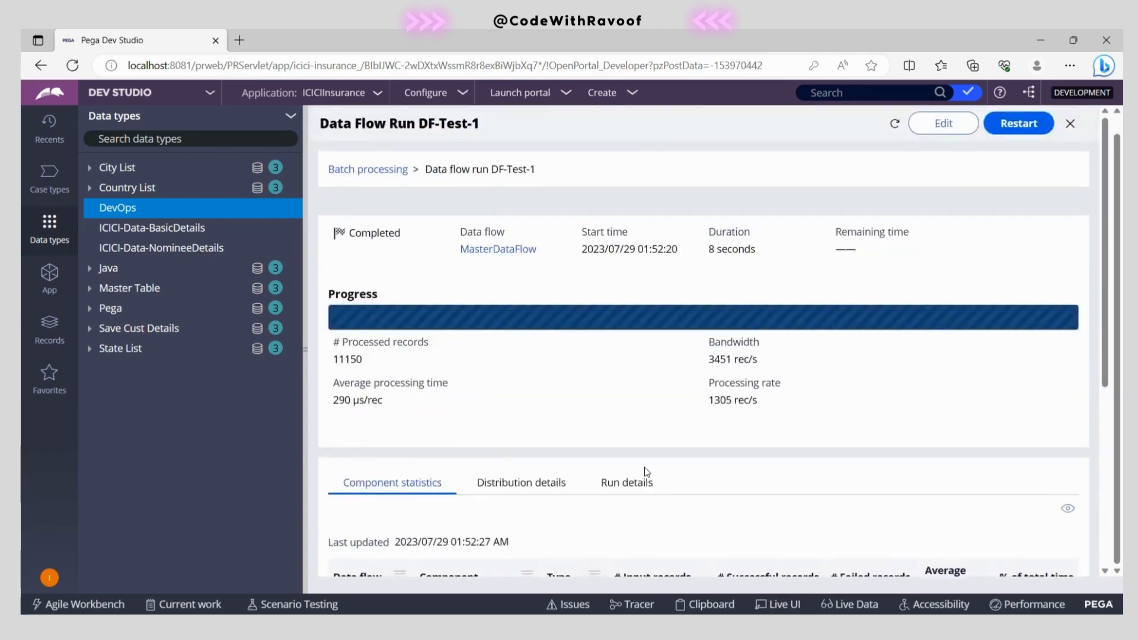
scroll(717, 314, "up", 1)
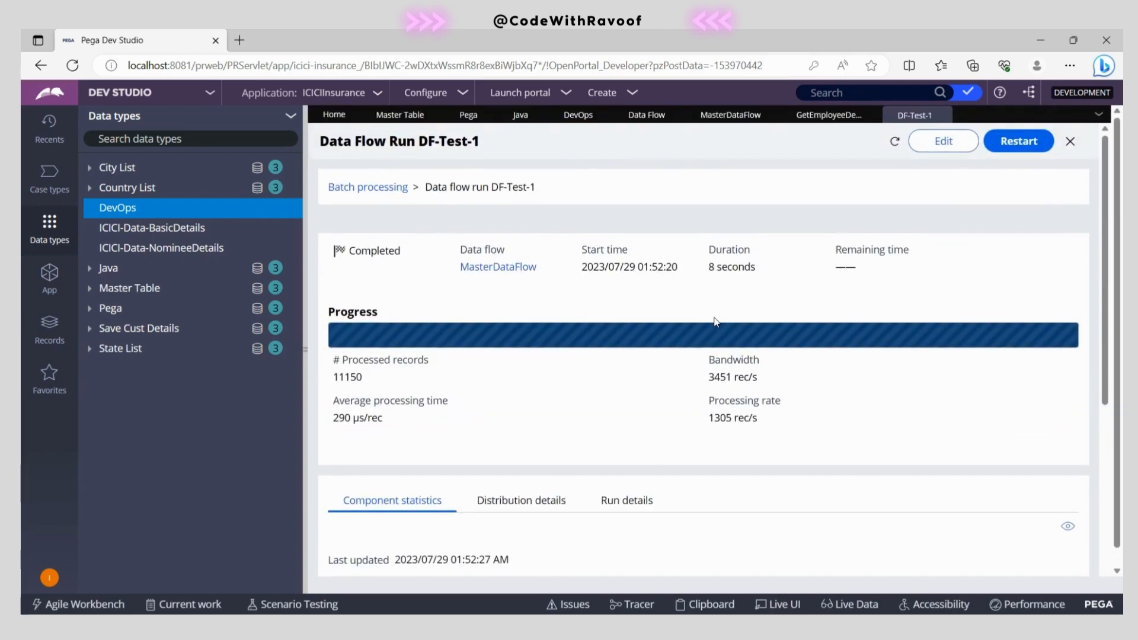